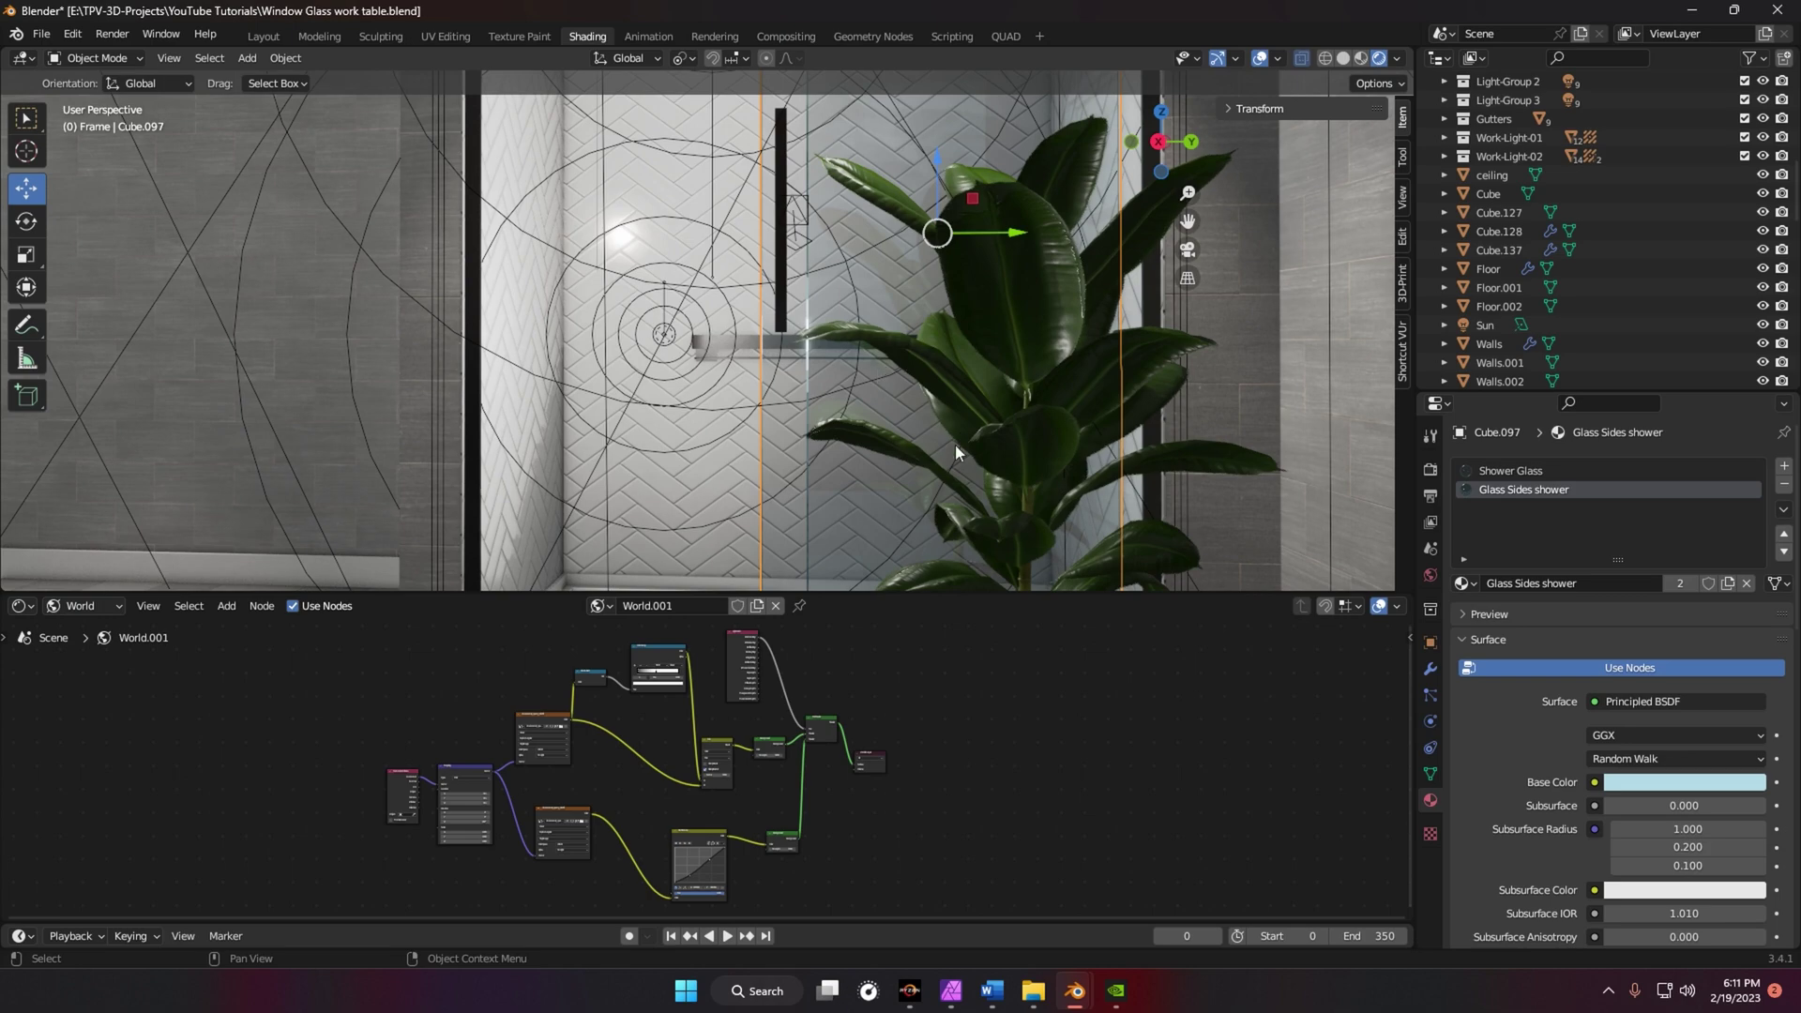
- Examine the shower's glass panel from several angles and select all the World.001 shader nodes
{"action": "middle_click_drag", "start_coordinate": [997, 500], "coordinate": [920, 423]}
{"action": "scroll", "coordinate": [924, 423], "scroll_direction": "up", "scroll_amount": 5}
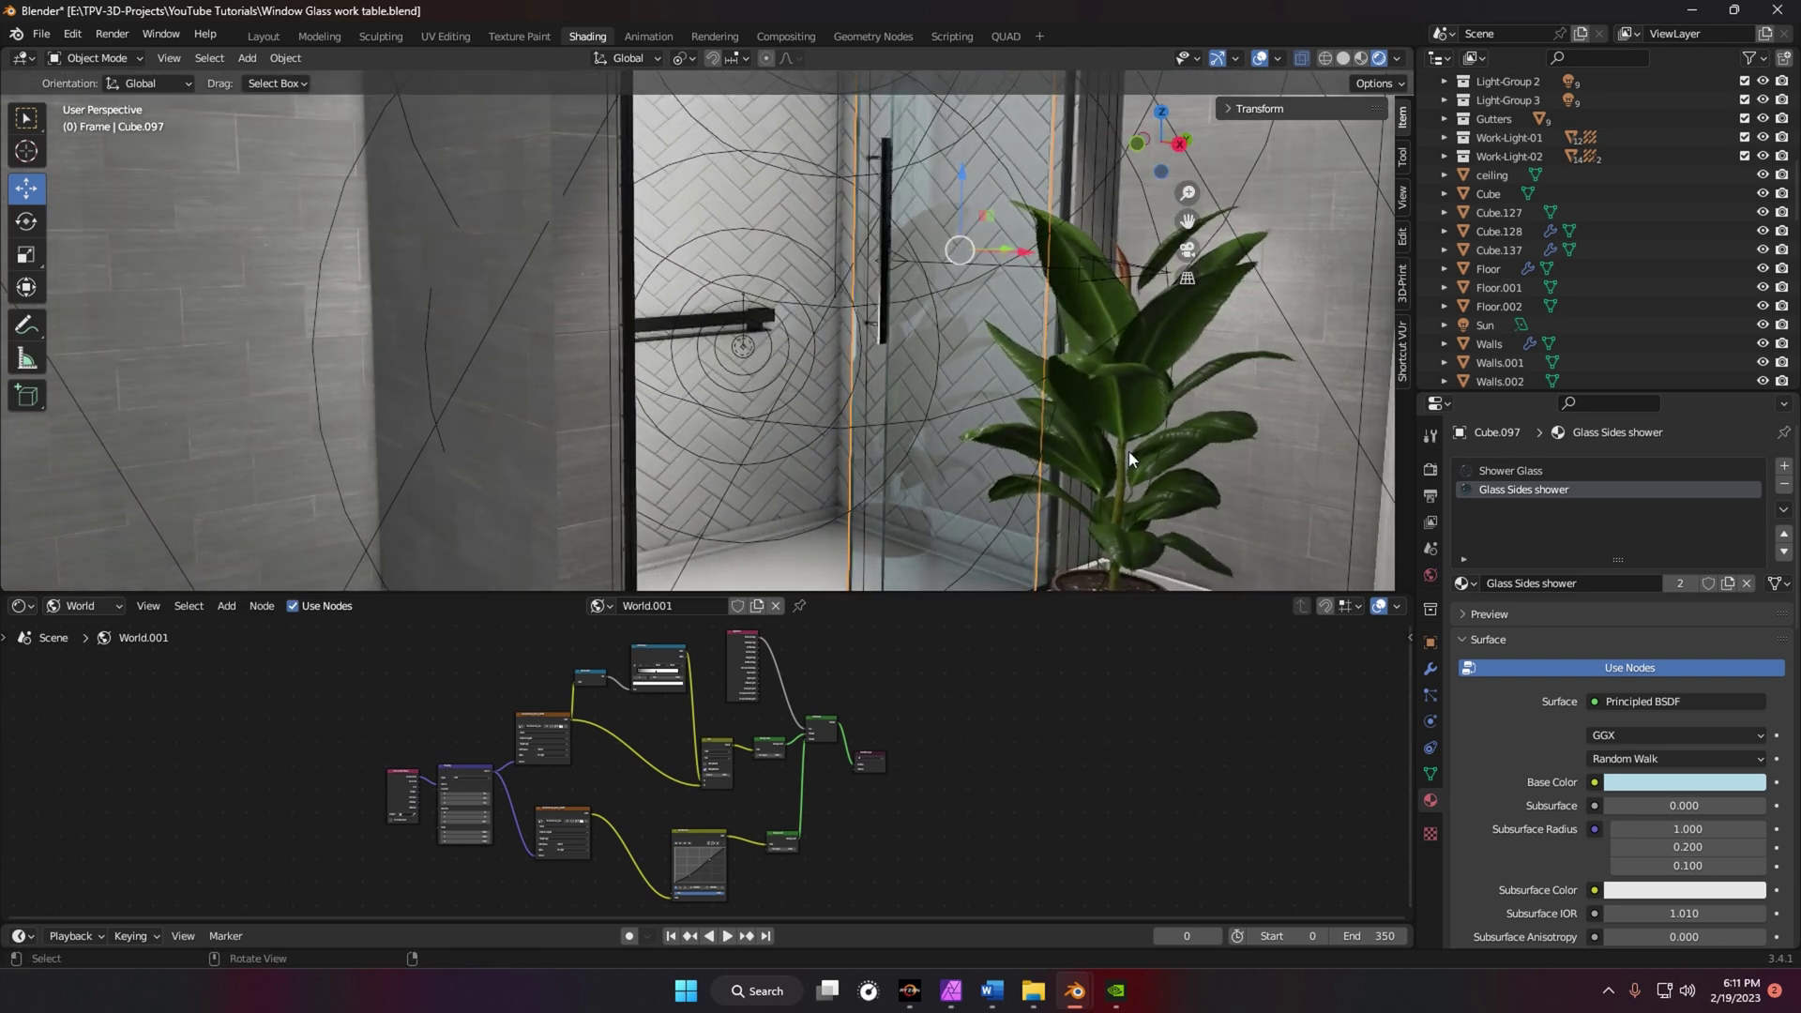
{"action": "left_click_drag", "start_coordinate": [312, 642], "coordinate": [926, 856]}
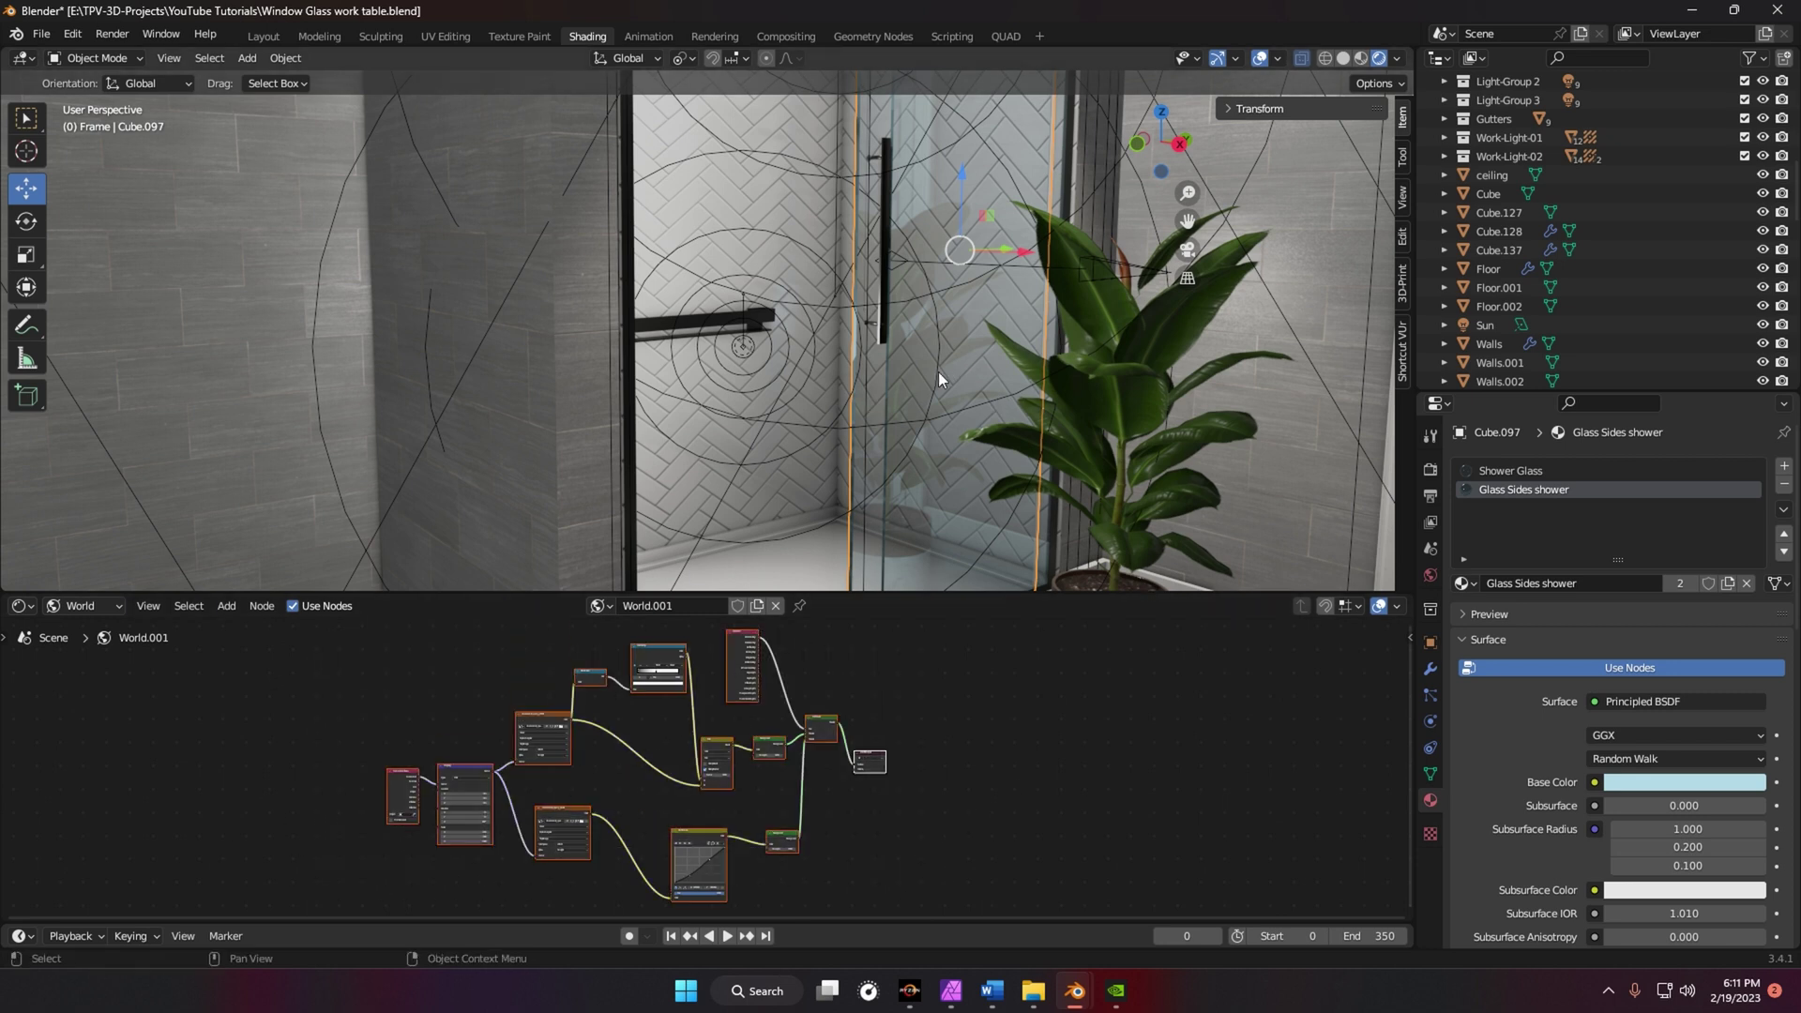
{"action": "left_click_drag", "start_coordinate": [356, 644], "coordinate": [904, 881]}
{"action": "scroll", "coordinate": [947, 471], "scroll_direction": "down", "scroll_amount": 1}
{"action": "middle_click_drag", "start_coordinate": [947, 471], "coordinate": [886, 458]}
{"action": "scroll", "coordinate": [751, 434], "scroll_direction": "down", "scroll_amount": 2}
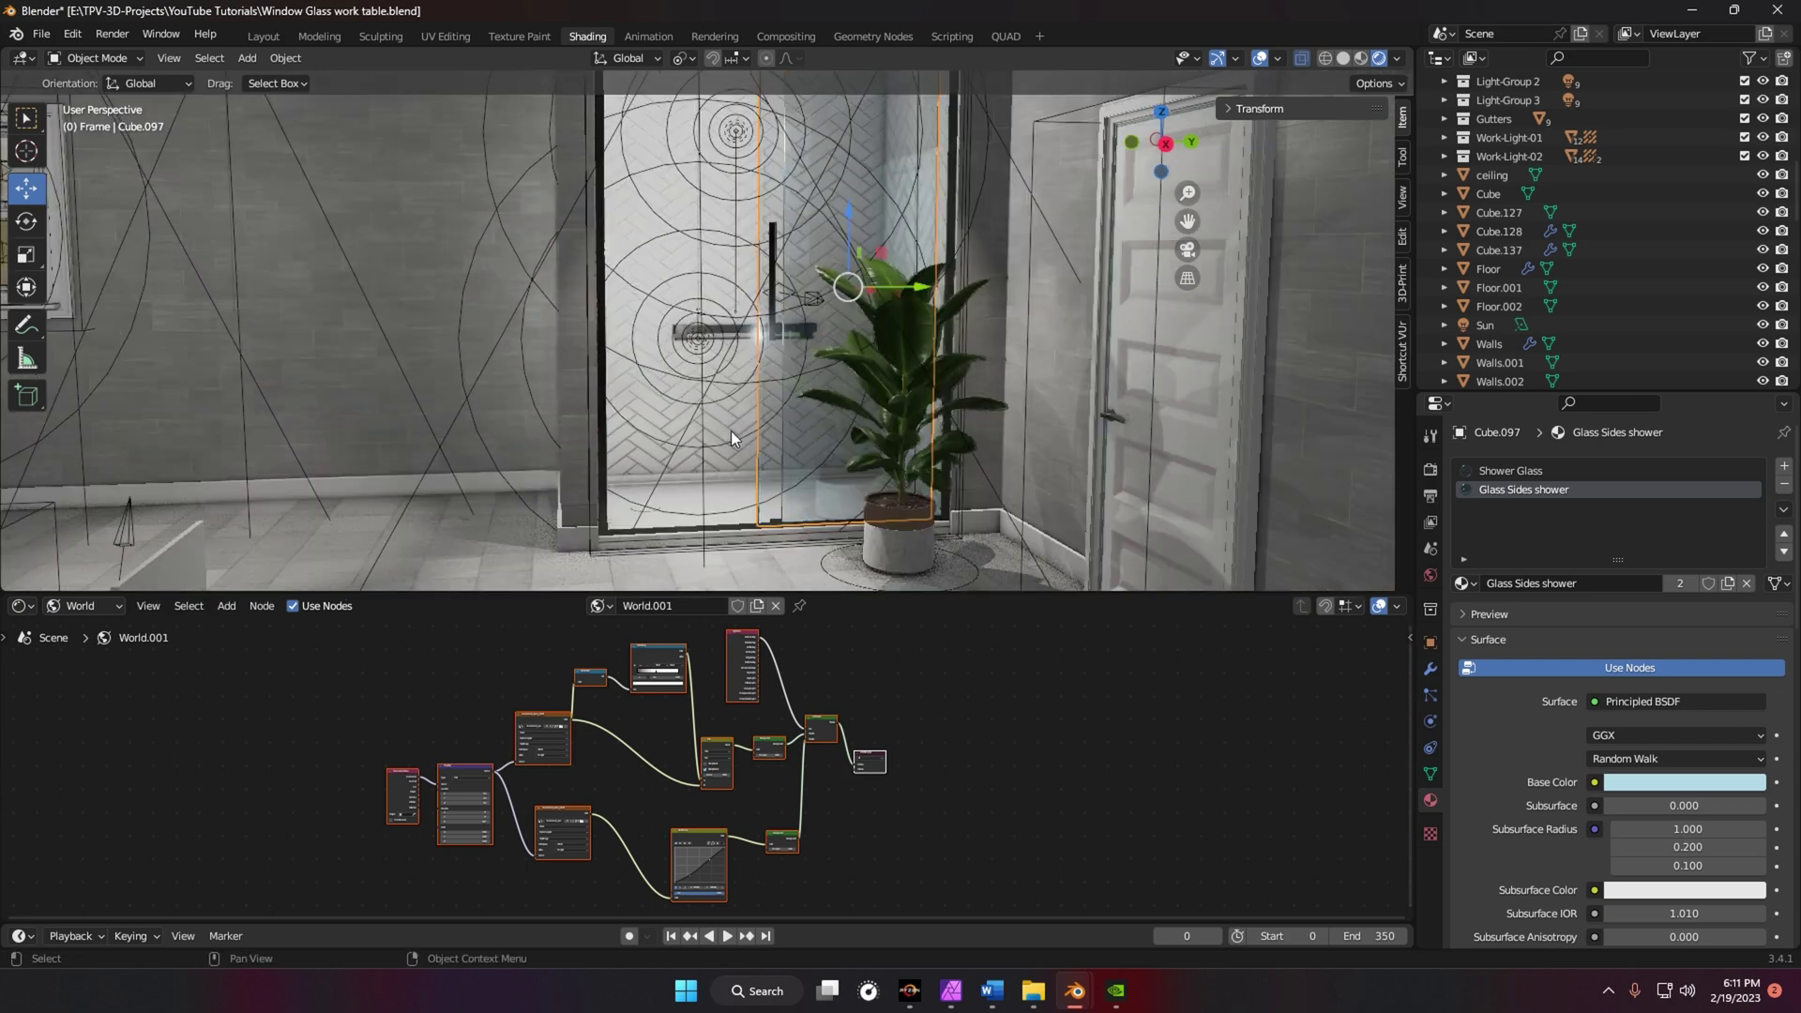
- Select the freestanding glass pane near the windows and frame it in the 3D view
{"action": "middle_click_drag", "start_coordinate": [730, 431], "coordinate": [966, 427], "text": "shift"}
{"action": "middle_click_drag", "start_coordinate": [1168, 462], "coordinate": [285, 454], "text": "shift"}
{"action": "scroll", "coordinate": [1057, 446], "scroll_direction": "down", "scroll_amount": 3}
{"action": "scroll", "coordinate": [927, 445], "scroll_direction": "up", "scroll_amount": 1}
{"action": "left_click", "coordinate": [301, 509]}
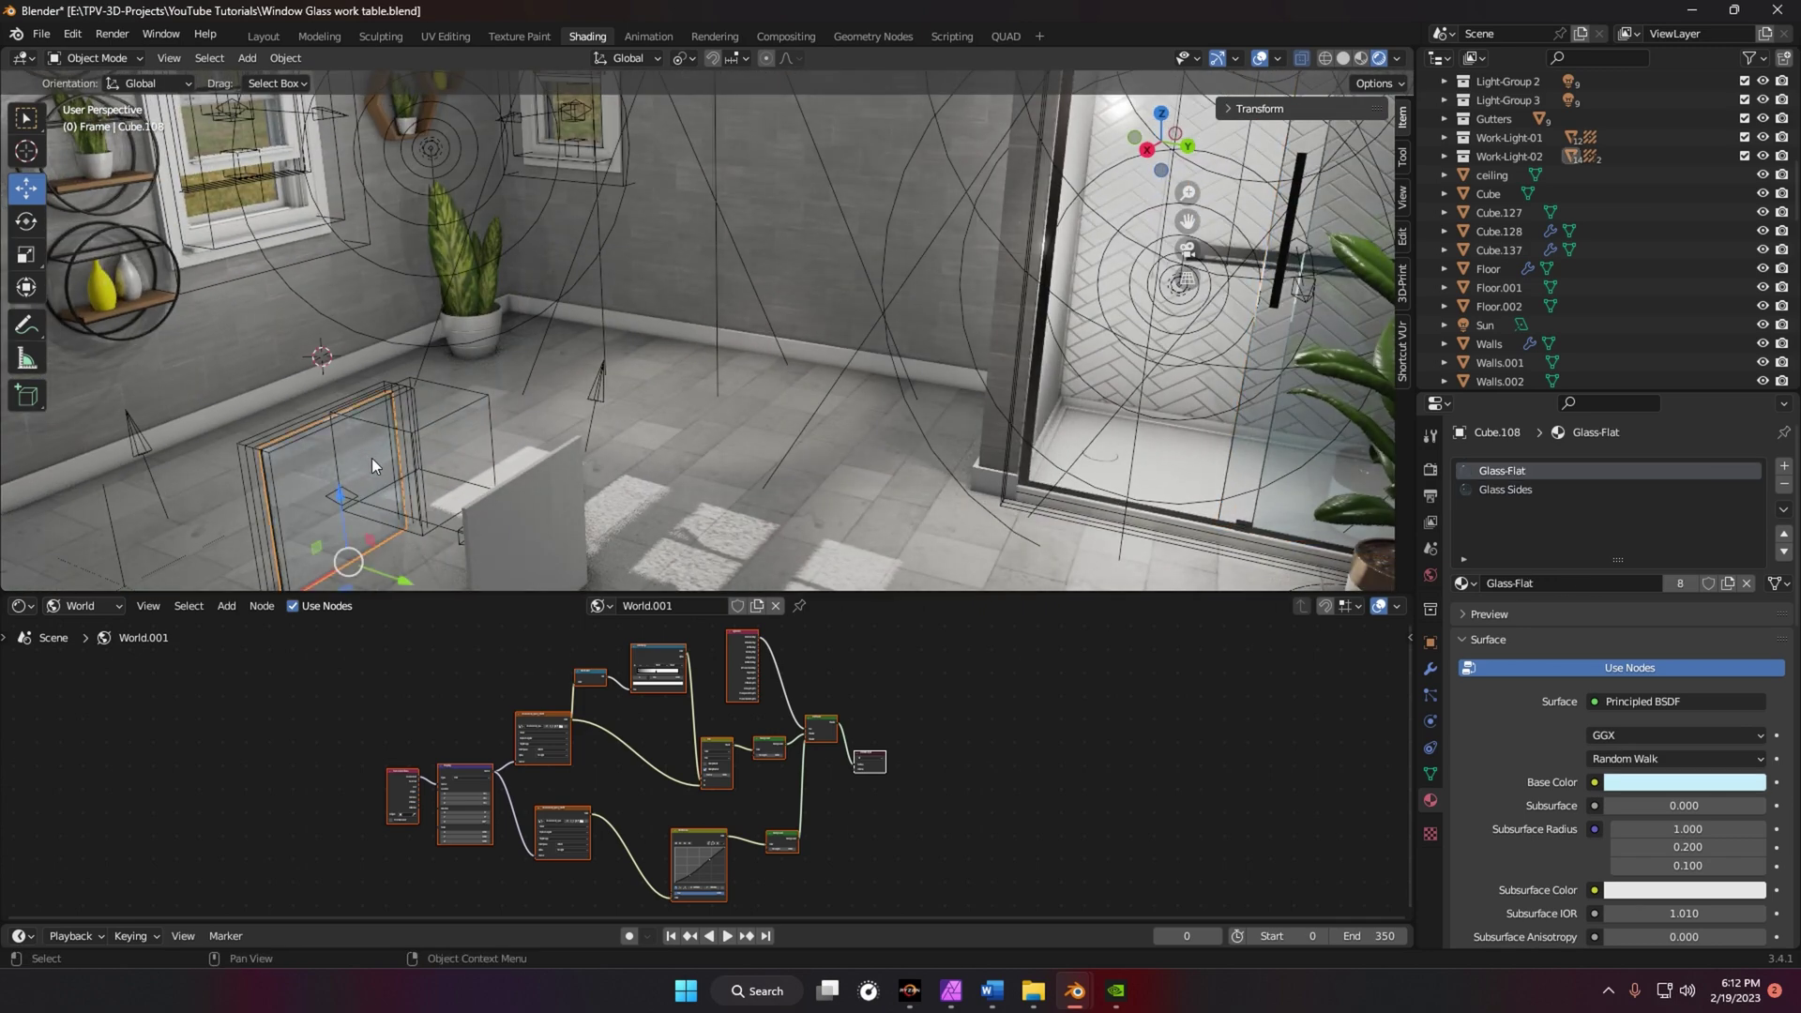
{"action": "key", "text": "KP_Decimal"}
{"action": "middle_click_drag", "start_coordinate": [700, 366], "coordinate": [664, 363]}
{"action": "scroll", "coordinate": [616, 323], "scroll_direction": "down", "scroll_amount": 3}
- Select the plain grey panel standing opposite the glass pane and view both together
{"action": "left_click", "coordinate": [1101, 451]}
{"action": "middle_click_drag", "start_coordinate": [1101, 452], "coordinate": [800, 437]}
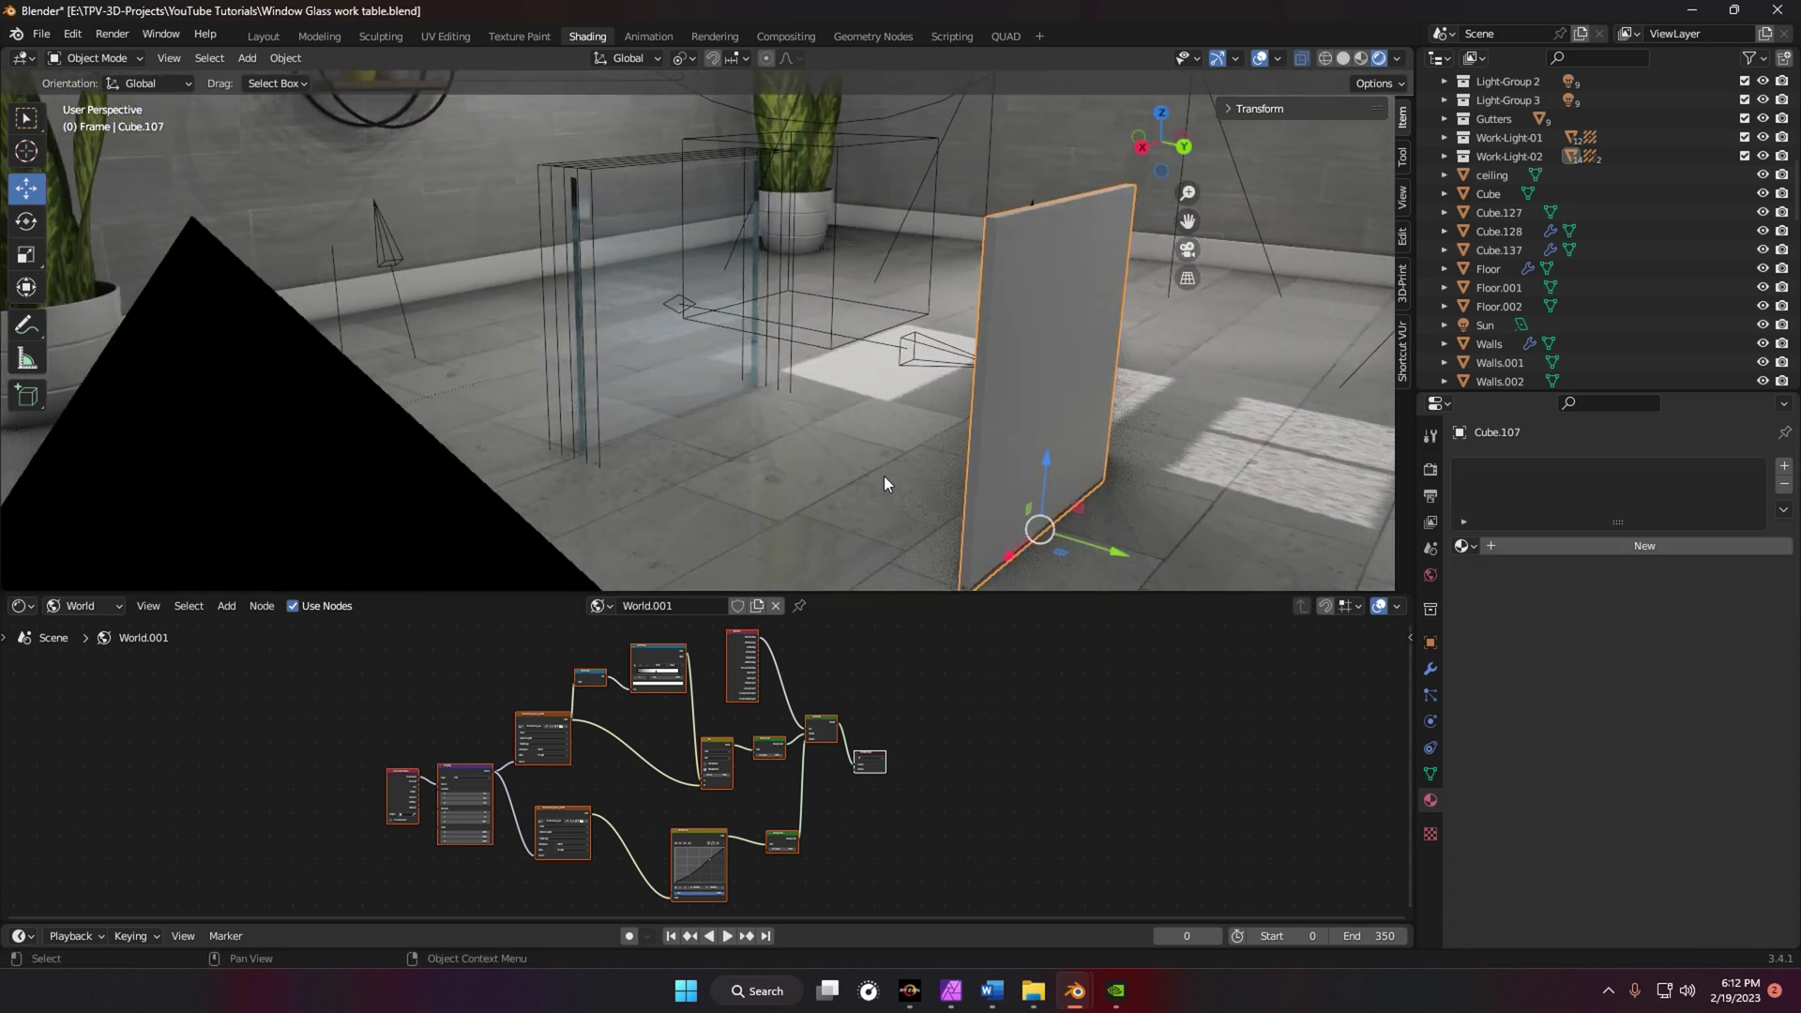
{"action": "scroll", "coordinate": [848, 419], "scroll_direction": "down", "scroll_amount": 3}
{"action": "middle_click_drag", "start_coordinate": [727, 485], "coordinate": [764, 458]}
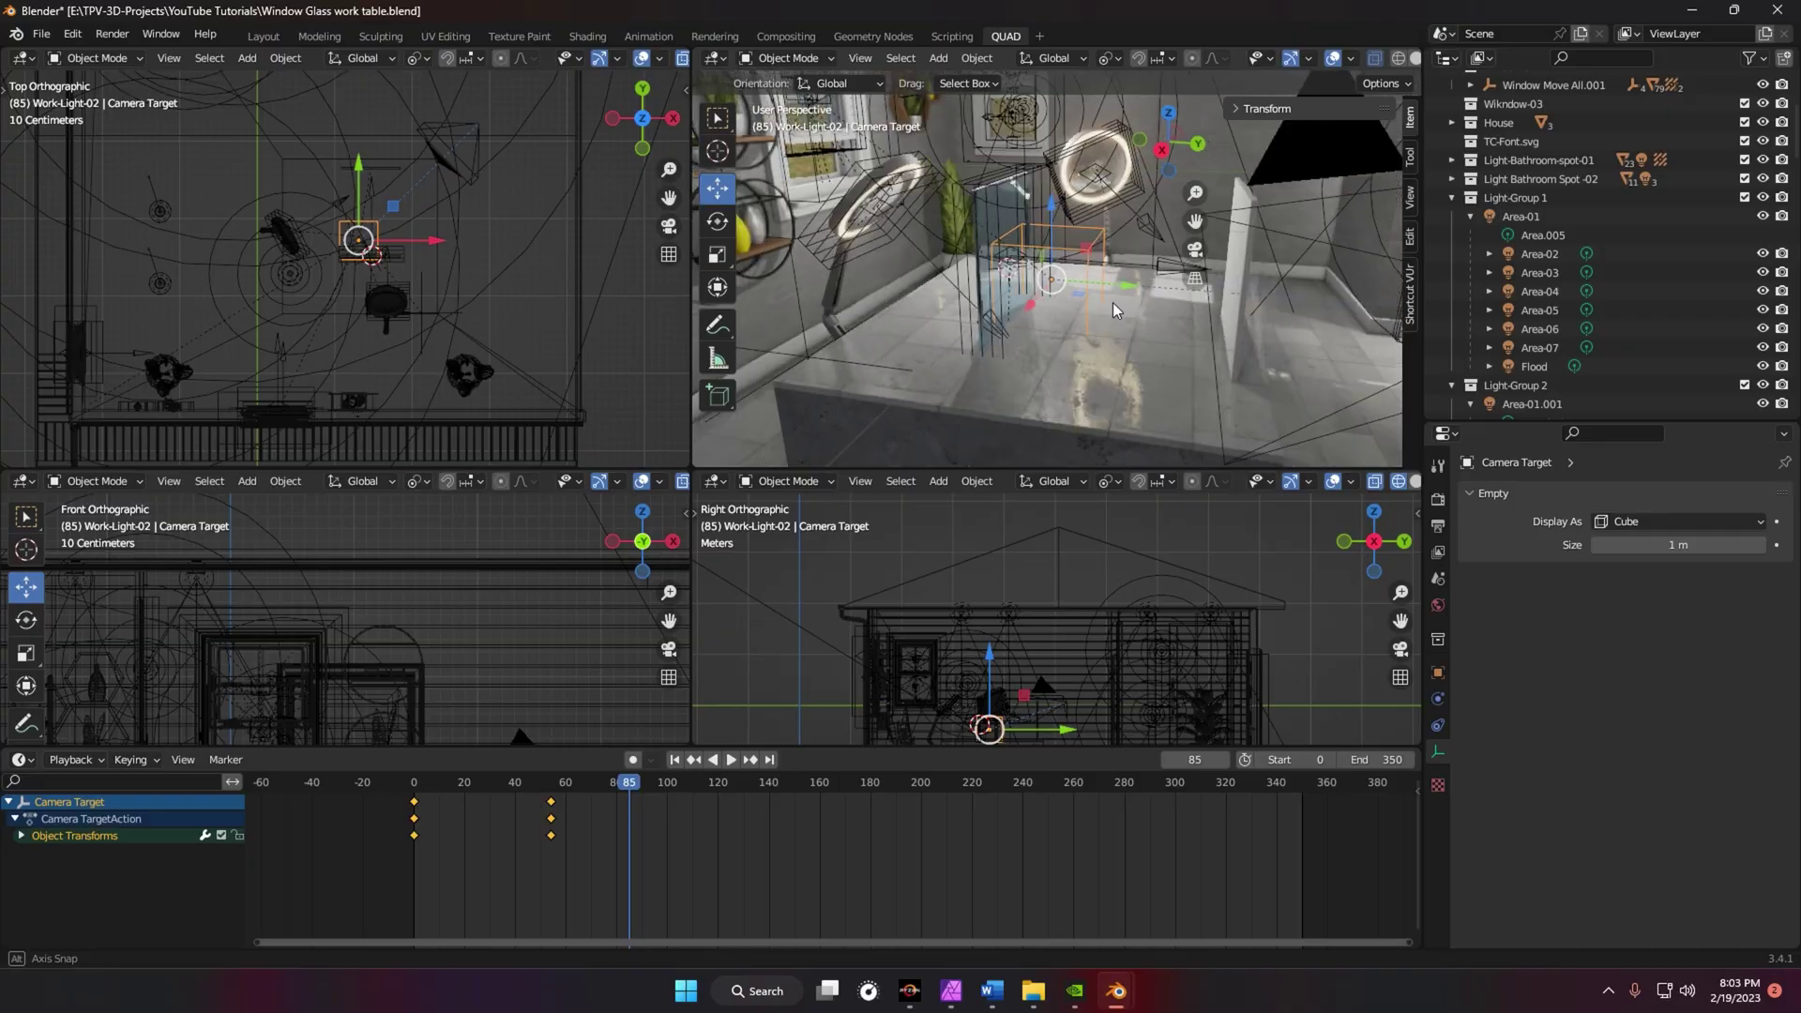
- Examine the work table, its glass pane and the ring lights in a maximized 3D viewport
{"action": "middle_click_drag", "start_coordinate": [1070, 300], "coordinate": [1058, 294]}
{"action": "key", "text": "ctrl+space"}
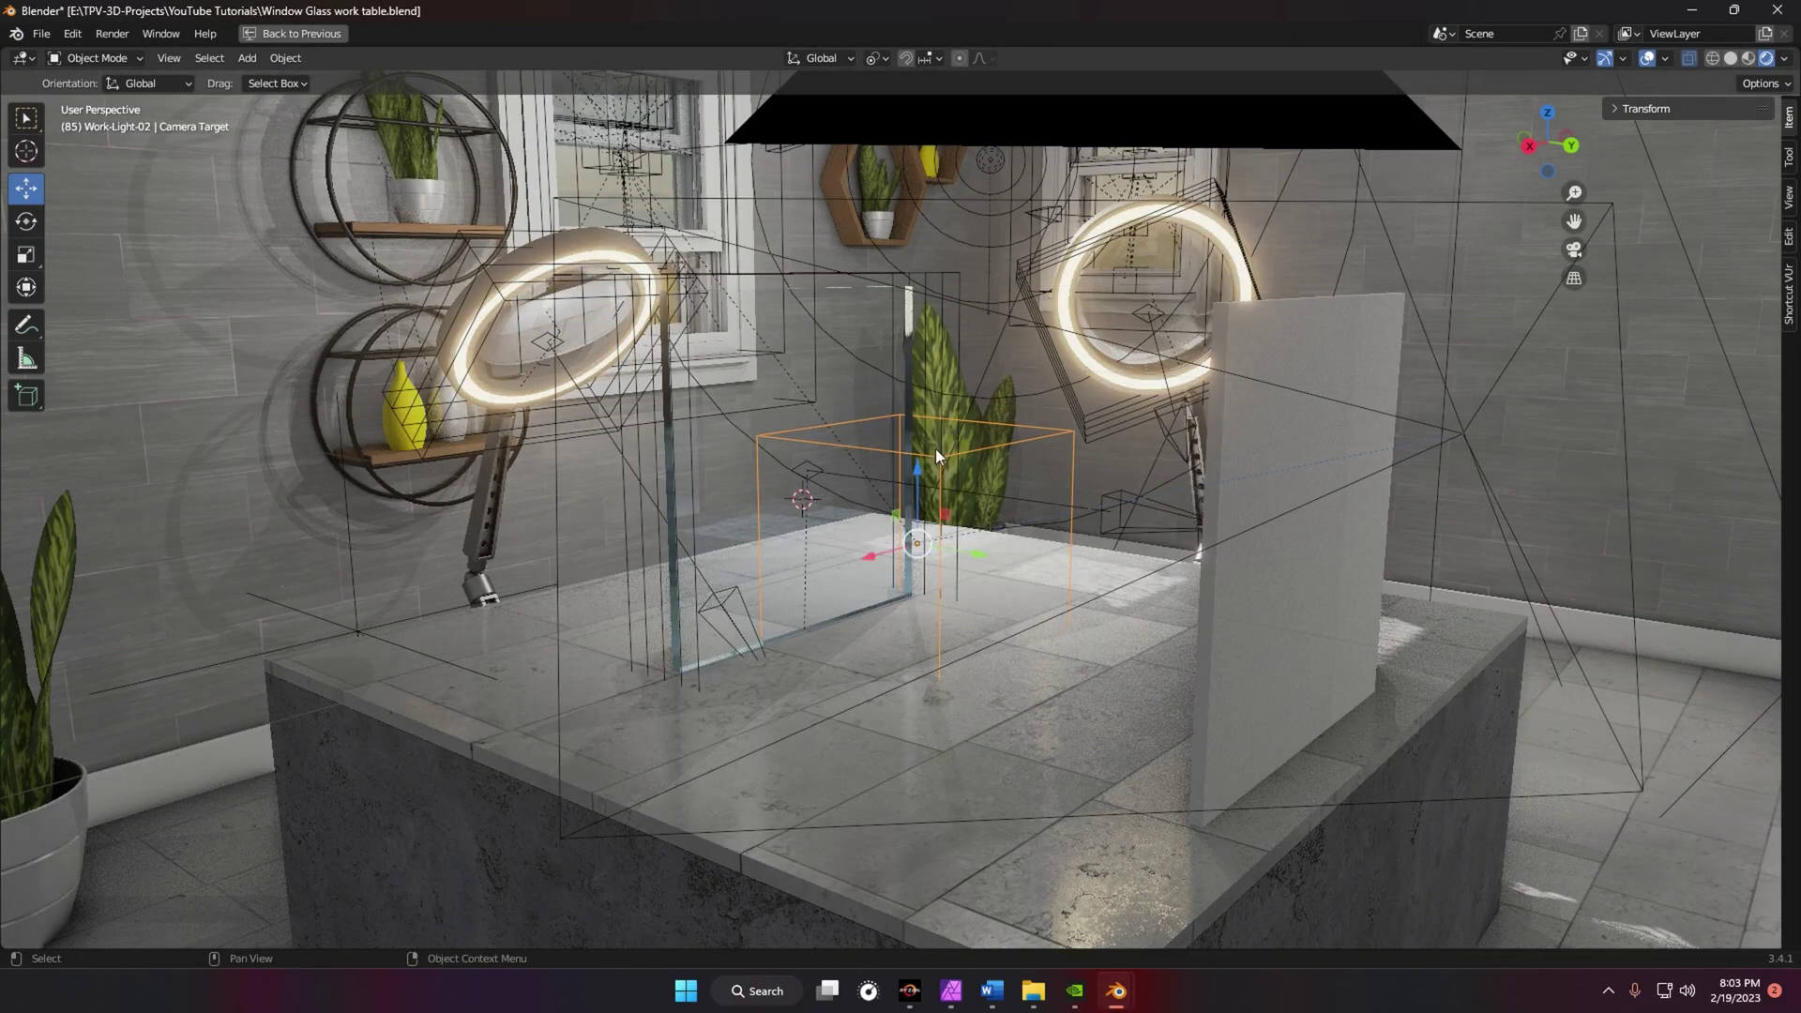
{"action": "middle_click_drag", "start_coordinate": [936, 414], "coordinate": [864, 508]}
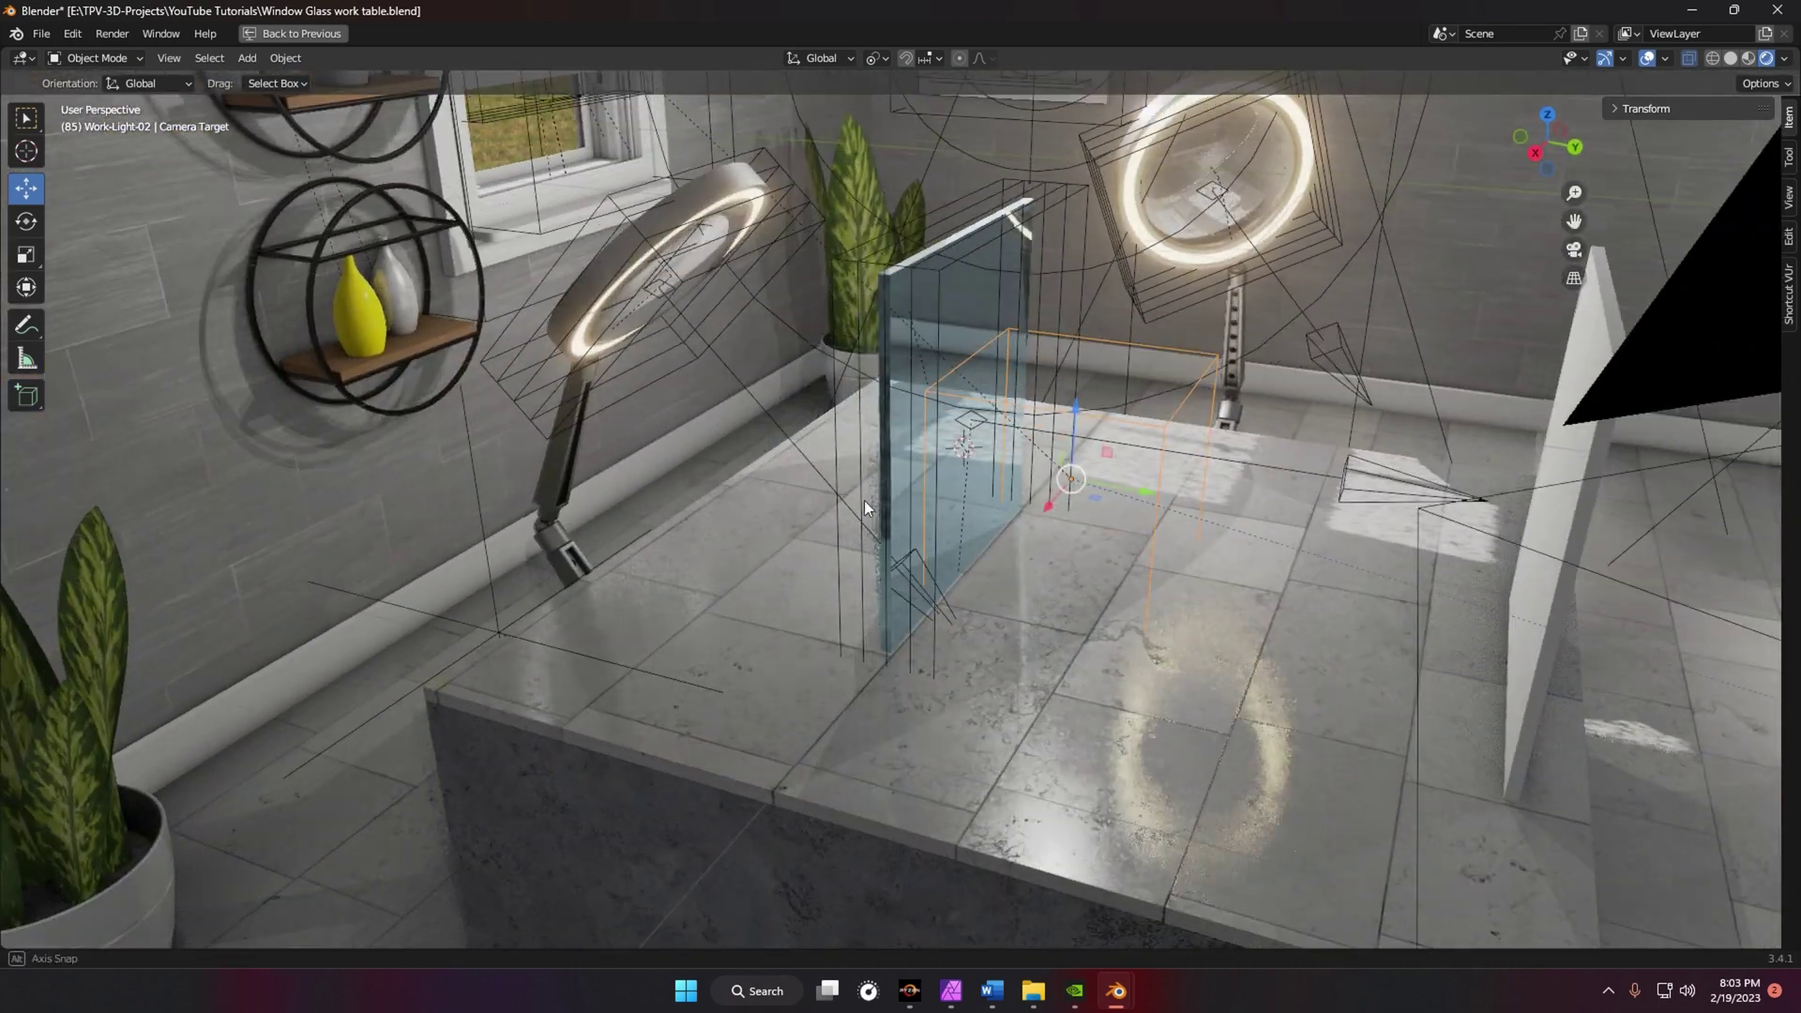
{"action": "key", "text": "ctrl+space"}
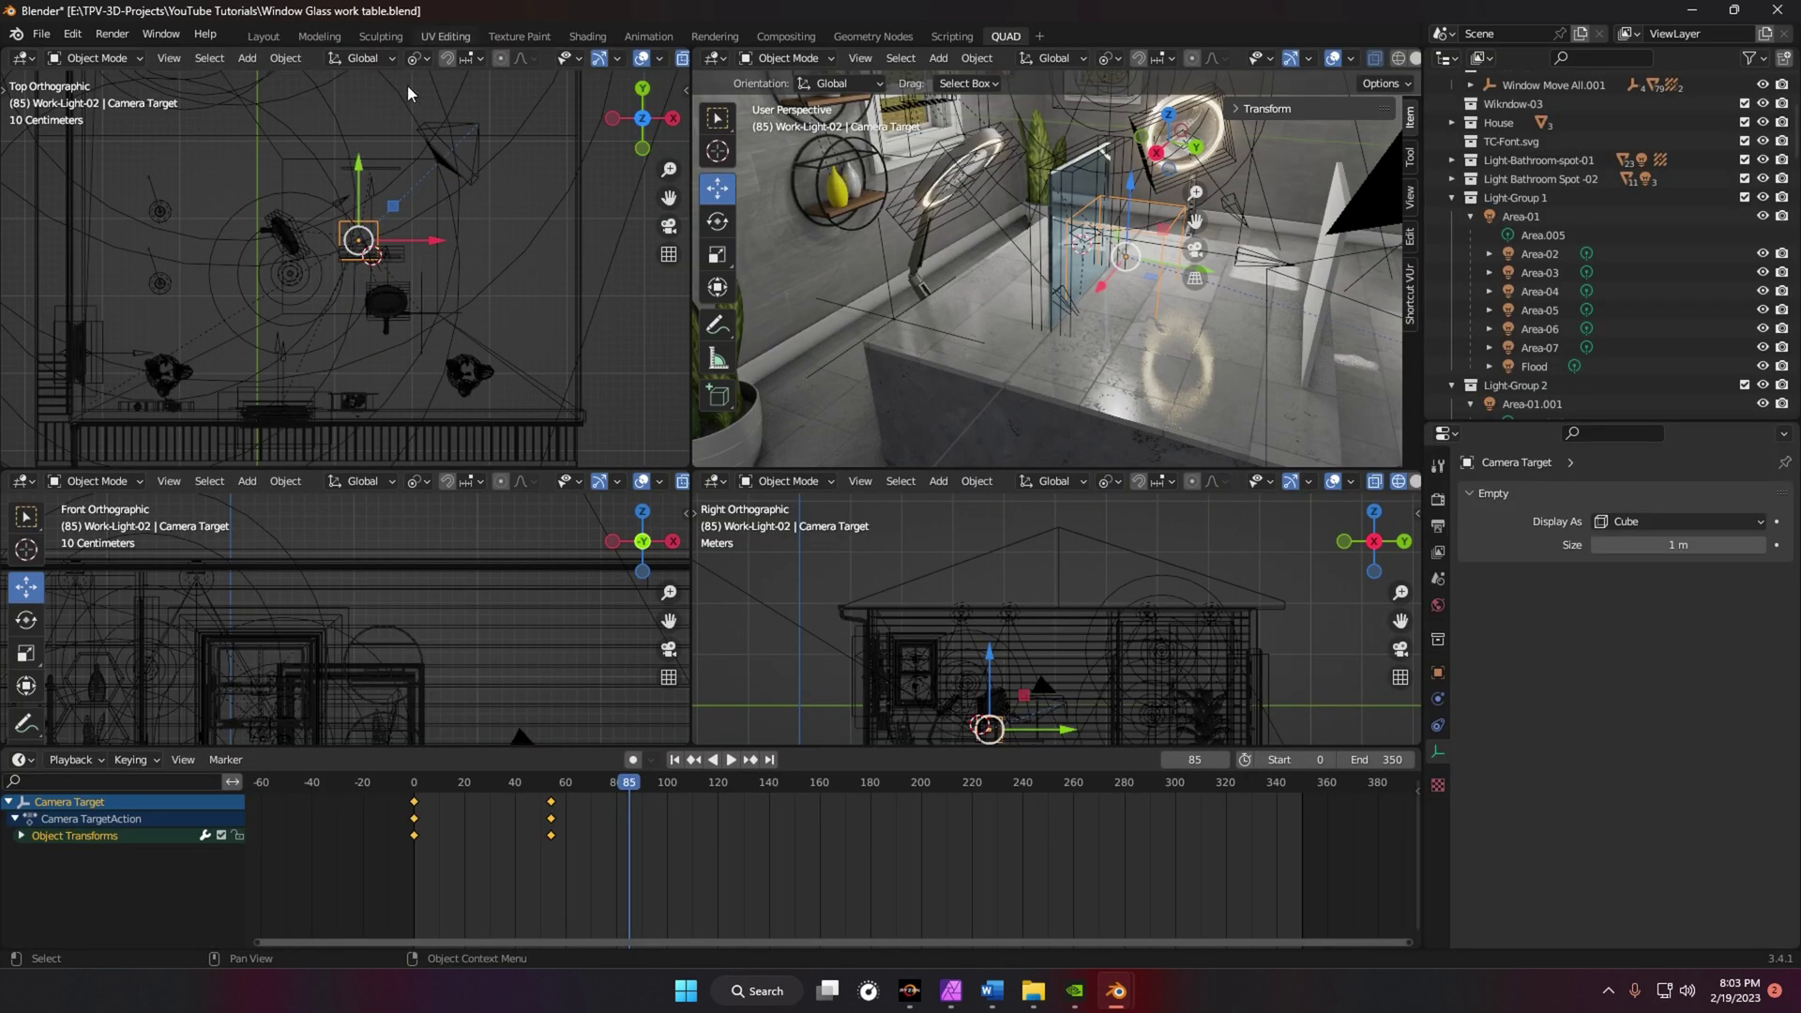
- Play the animation forward to frame 116 and inspect the lit ring lamps in the maximized viewport
{"action": "key", "text": "space"}
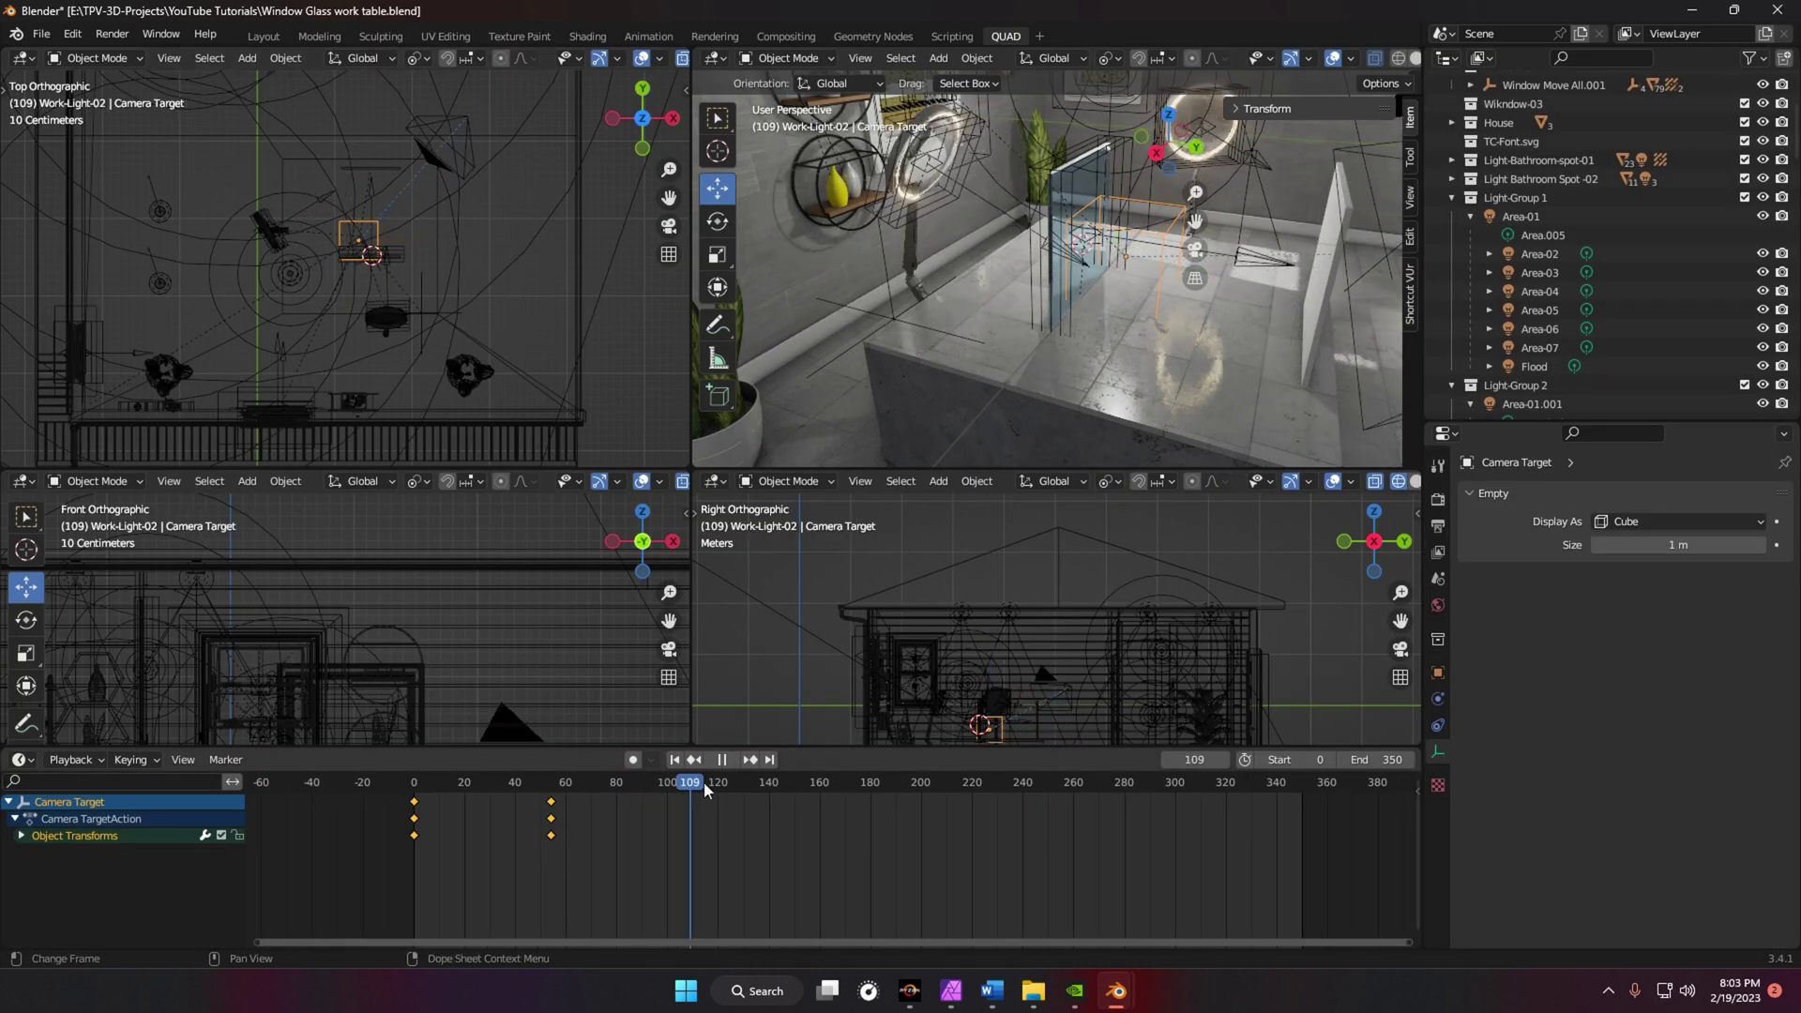
{"action": "key", "text": "ctrl+space"}
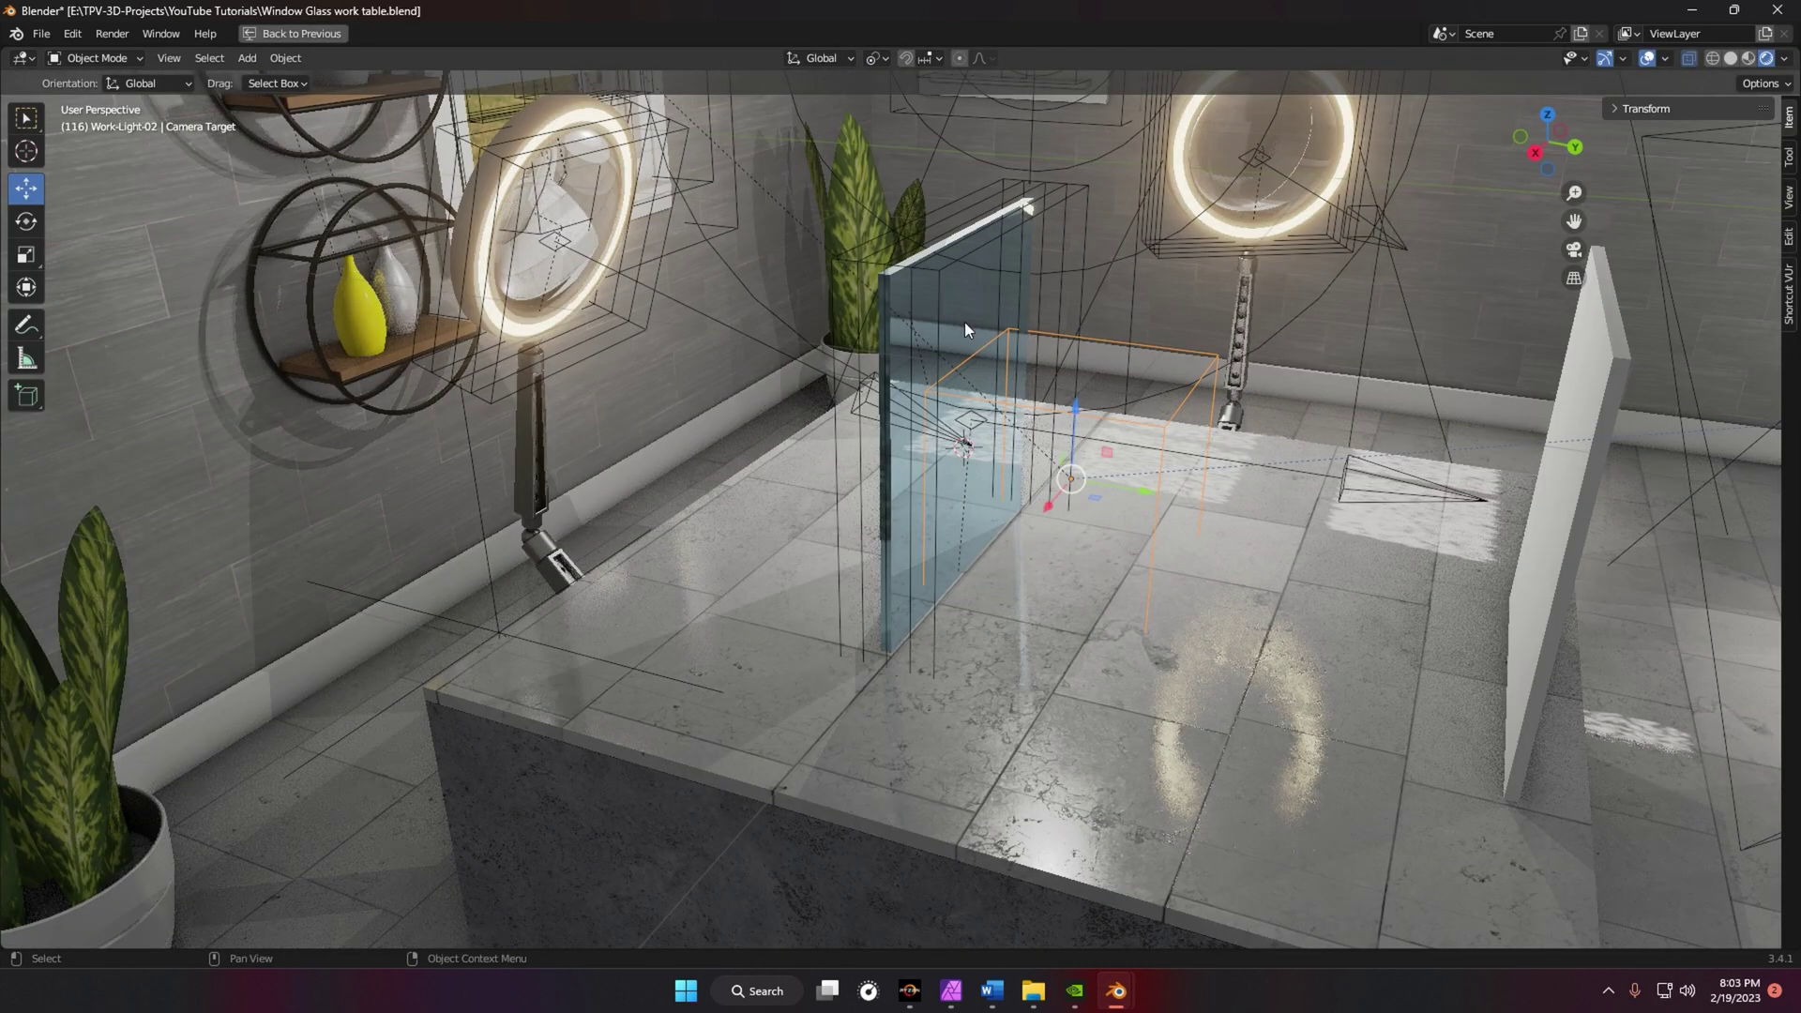
{"action": "scroll", "coordinate": [756, 448], "scroll_direction": "up", "scroll_amount": 2}
{"action": "scroll", "coordinate": [760, 441], "scroll_direction": "up", "scroll_amount": 4}
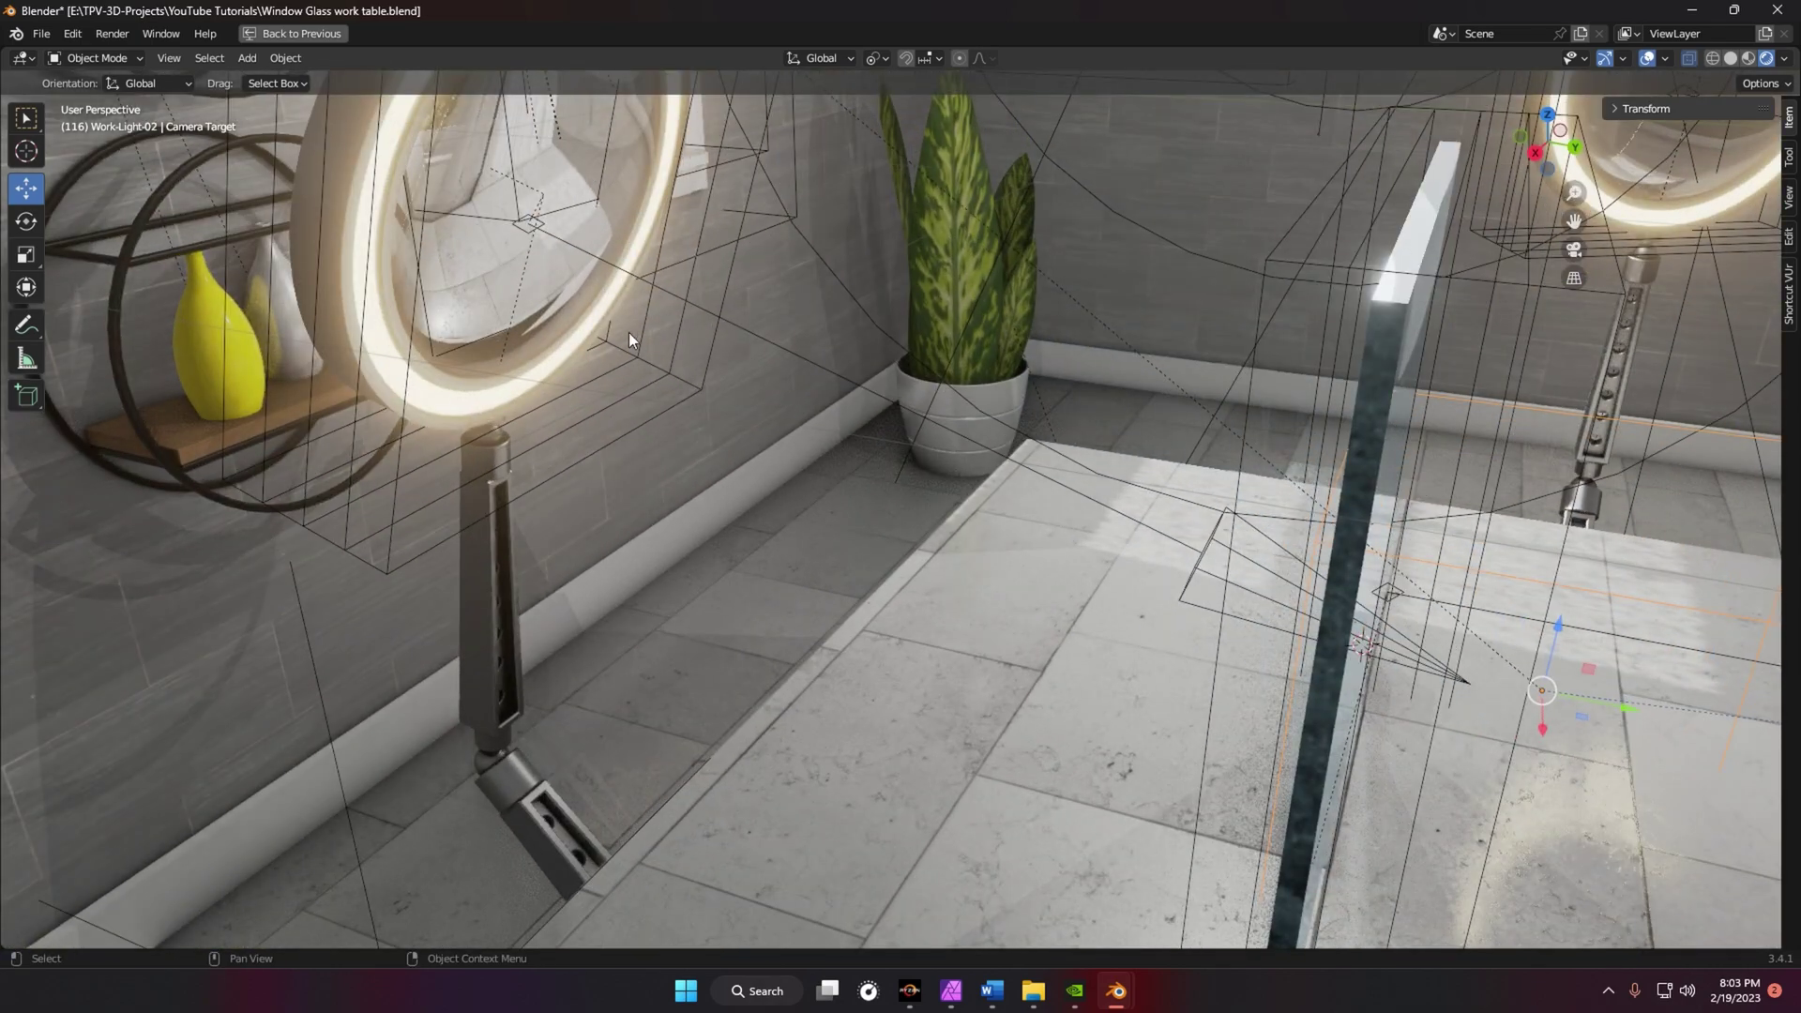
- Select the lens inside the ring light nearest the round shelves and examine its glass from several angles
{"action": "left_click", "coordinate": [556, 255]}
{"action": "middle_click_drag", "start_coordinate": [548, 246], "coordinate": [953, 510]}
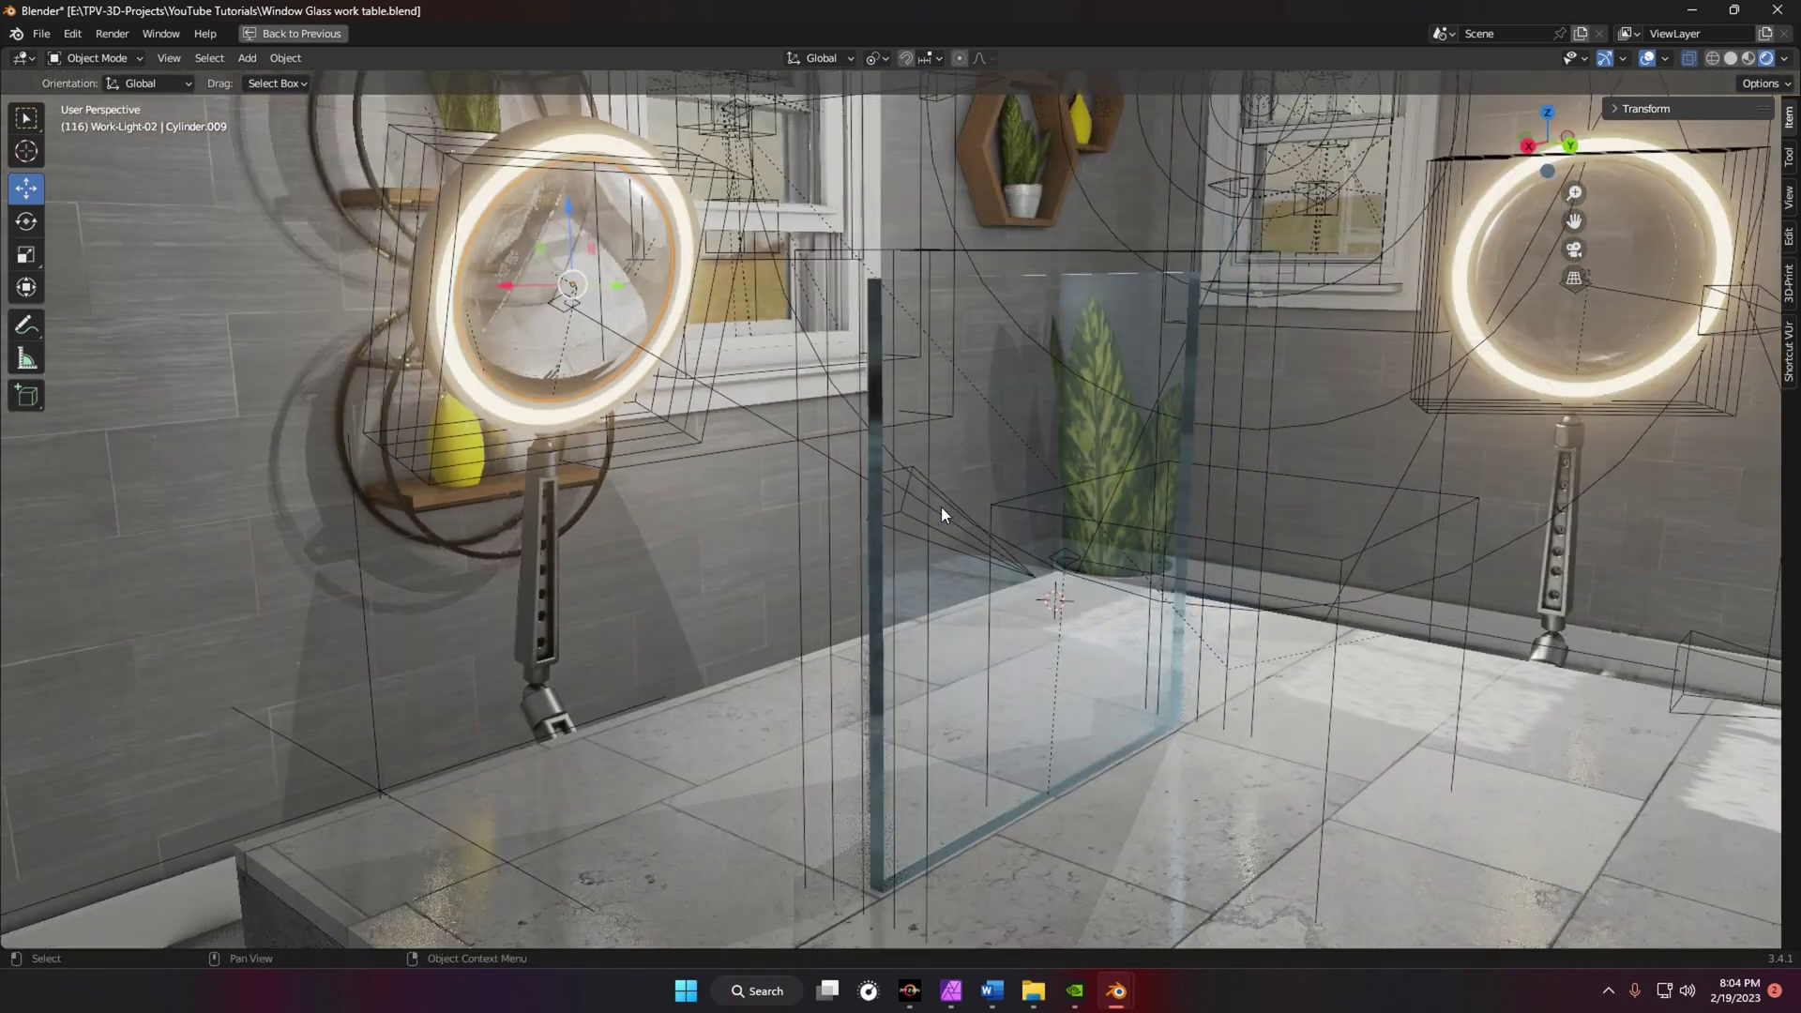
{"action": "middle_click_drag", "start_coordinate": [806, 509], "coordinate": [840, 506], "text": "alt"}
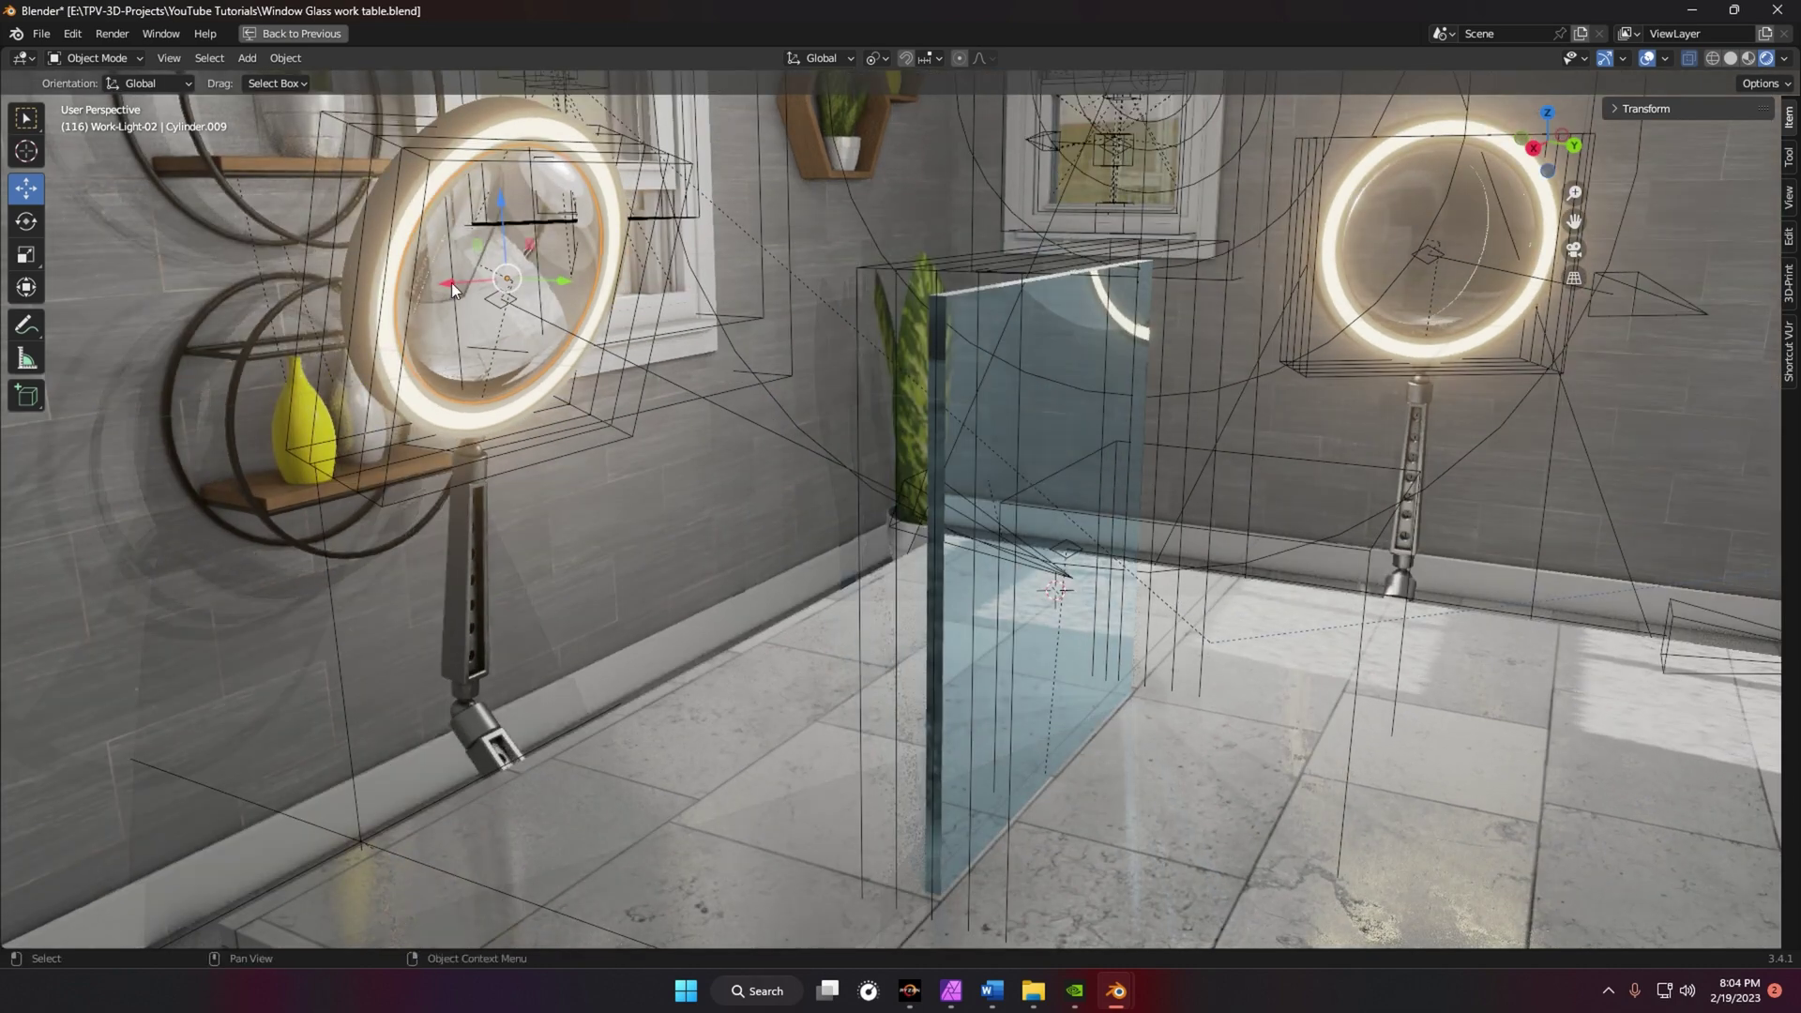
{"action": "middle_click_drag", "start_coordinate": [788, 419], "coordinate": [1050, 518]}
{"action": "scroll", "coordinate": [709, 431], "scroll_direction": "up", "scroll_amount": 5}
{"action": "middle_click_drag", "start_coordinate": [706, 413], "coordinate": [1044, 525]}
{"action": "scroll", "coordinate": [629, 377], "scroll_direction": "down", "scroll_amount": 2}
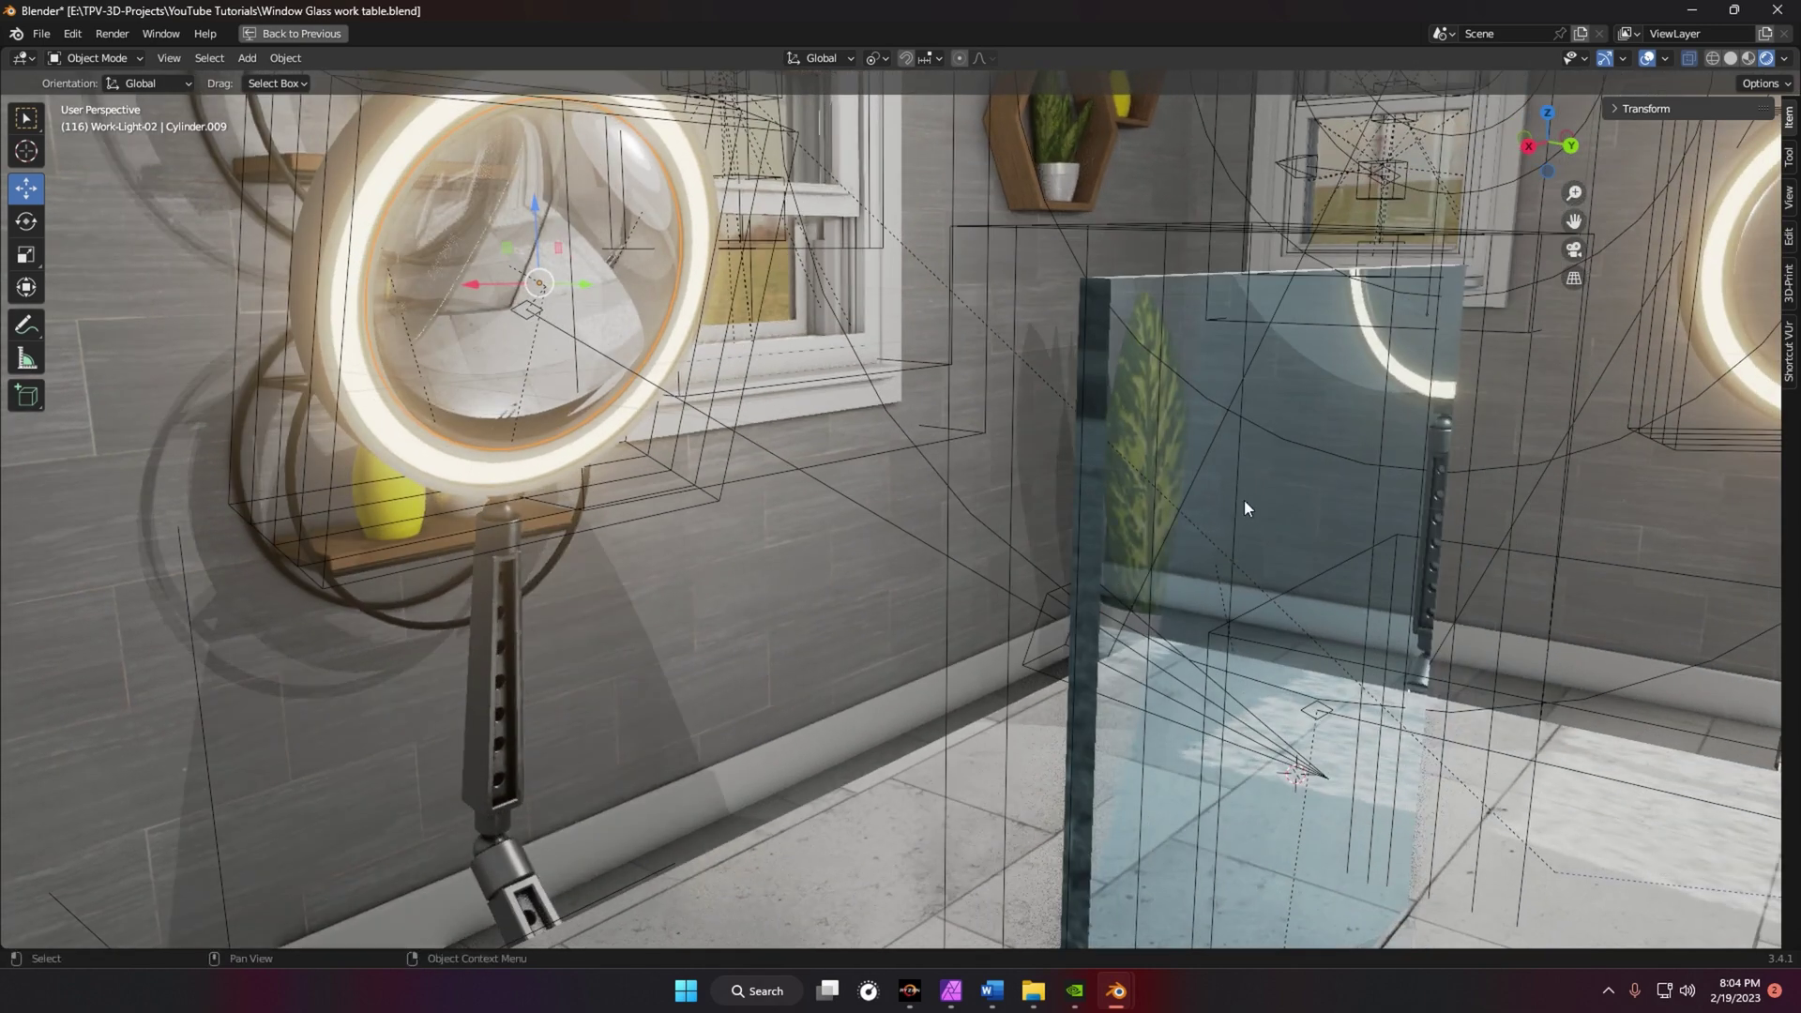
- Select the glass pane on the work table and examine its transparency and reflections at different distances
{"action": "left_click", "coordinate": [1286, 499]}
{"action": "scroll", "coordinate": [1225, 628], "scroll_direction": "down", "scroll_amount": 3}
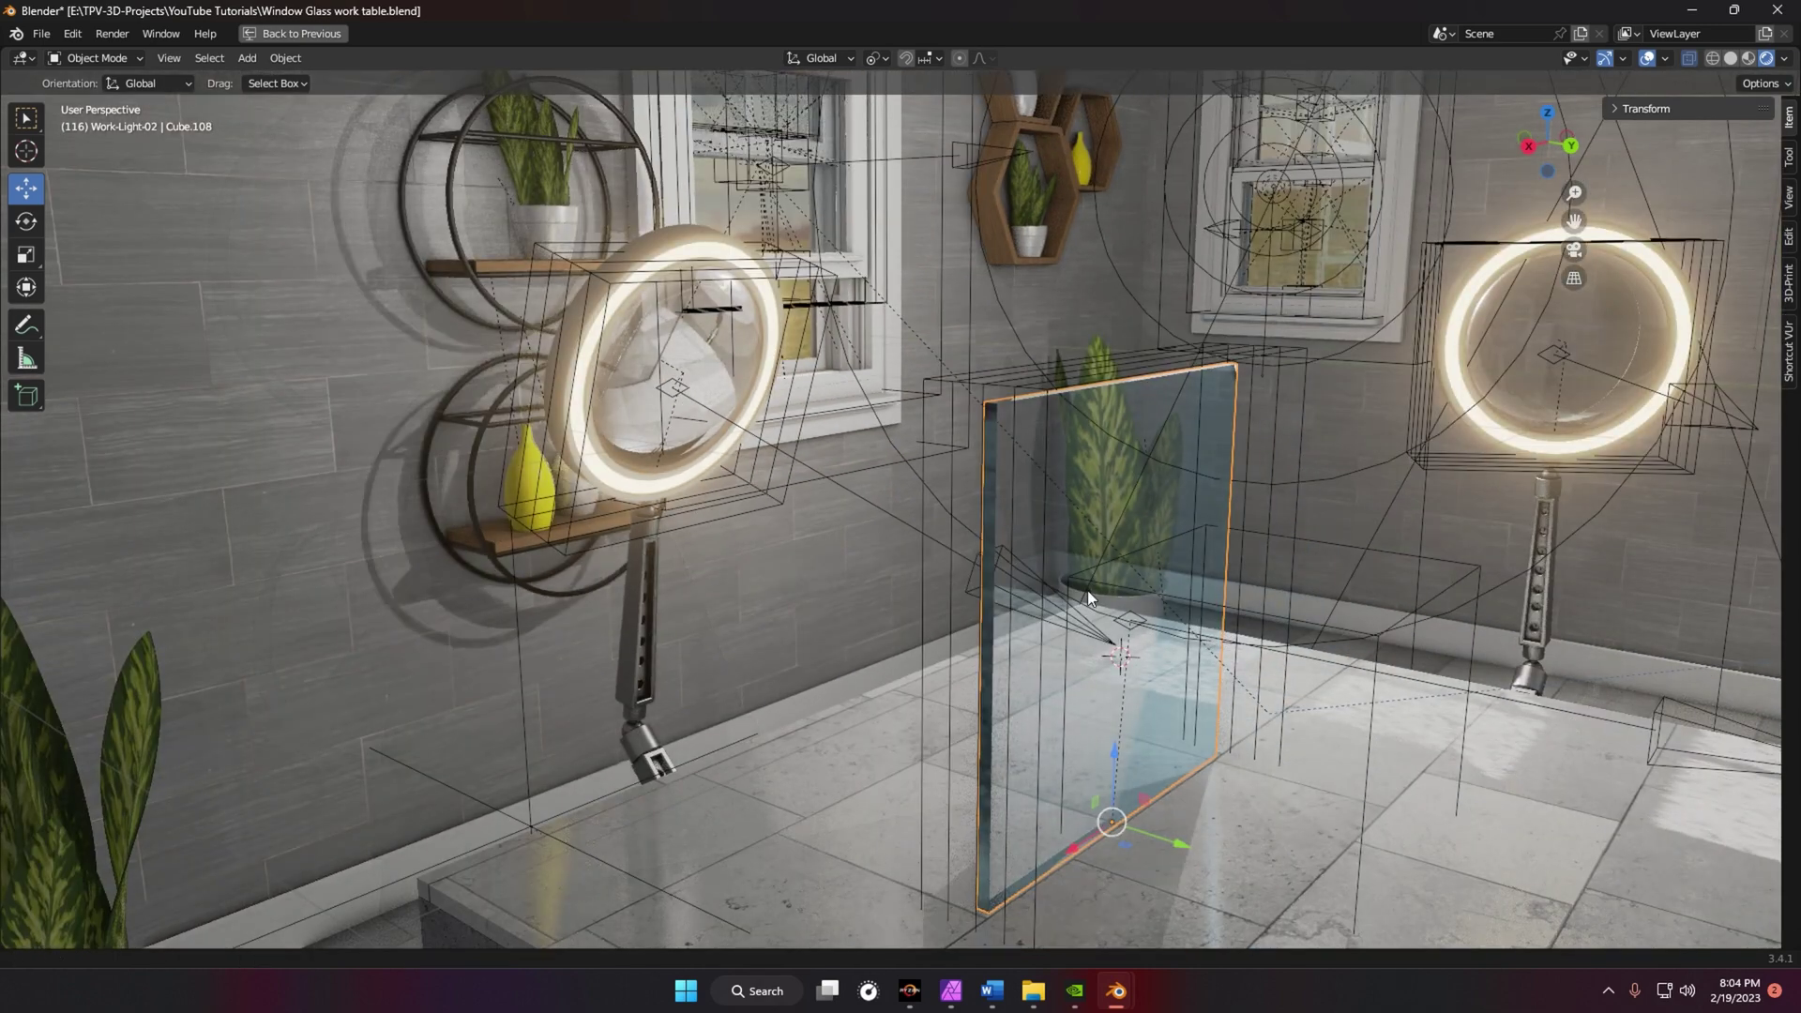
{"action": "middle_click_drag", "start_coordinate": [1088, 589], "coordinate": [1036, 551], "text": "shift"}
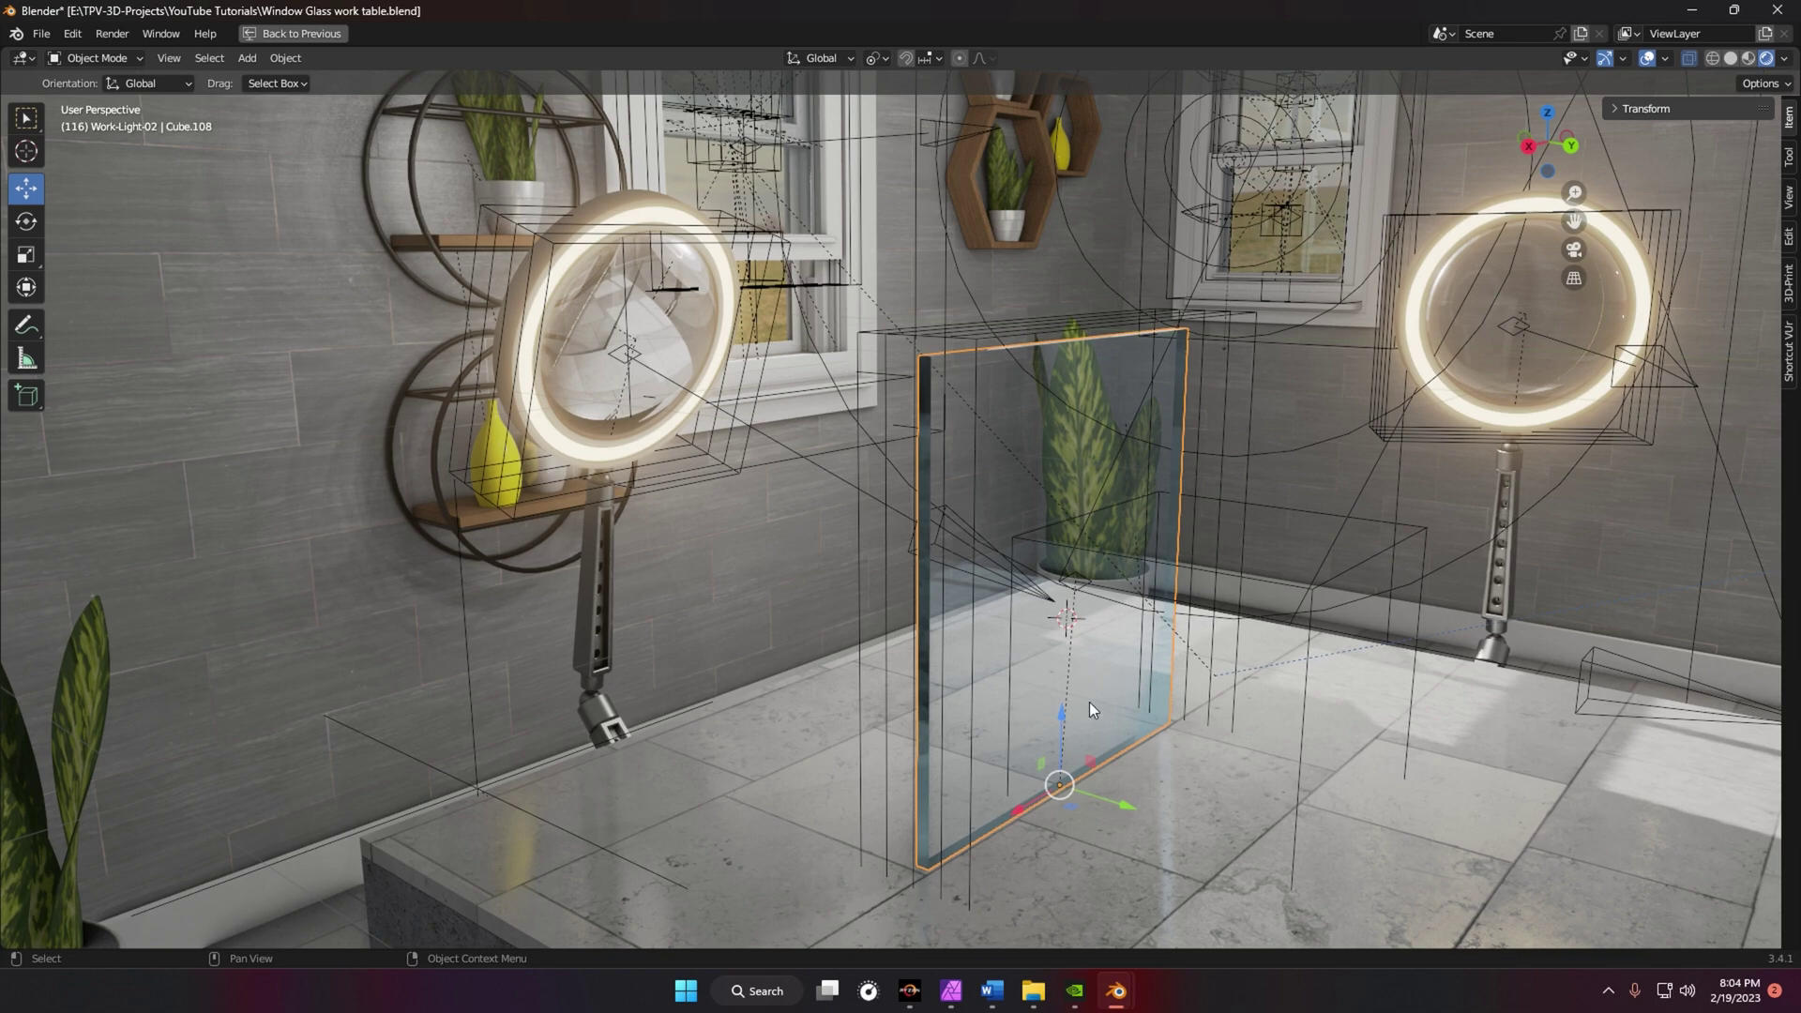
{"action": "mouse_move", "coordinate": [1096, 678]}
{"action": "middle_mouse_down"}
{"action": "mouse_move", "coordinate": [1152, 661]}
{"action": "mouse_move", "coordinate": [1097, 644]}
{"action": "middle_mouse_up"}
{"action": "scroll", "coordinate": [1097, 644], "scroll_direction": "down", "scroll_amount": 5}
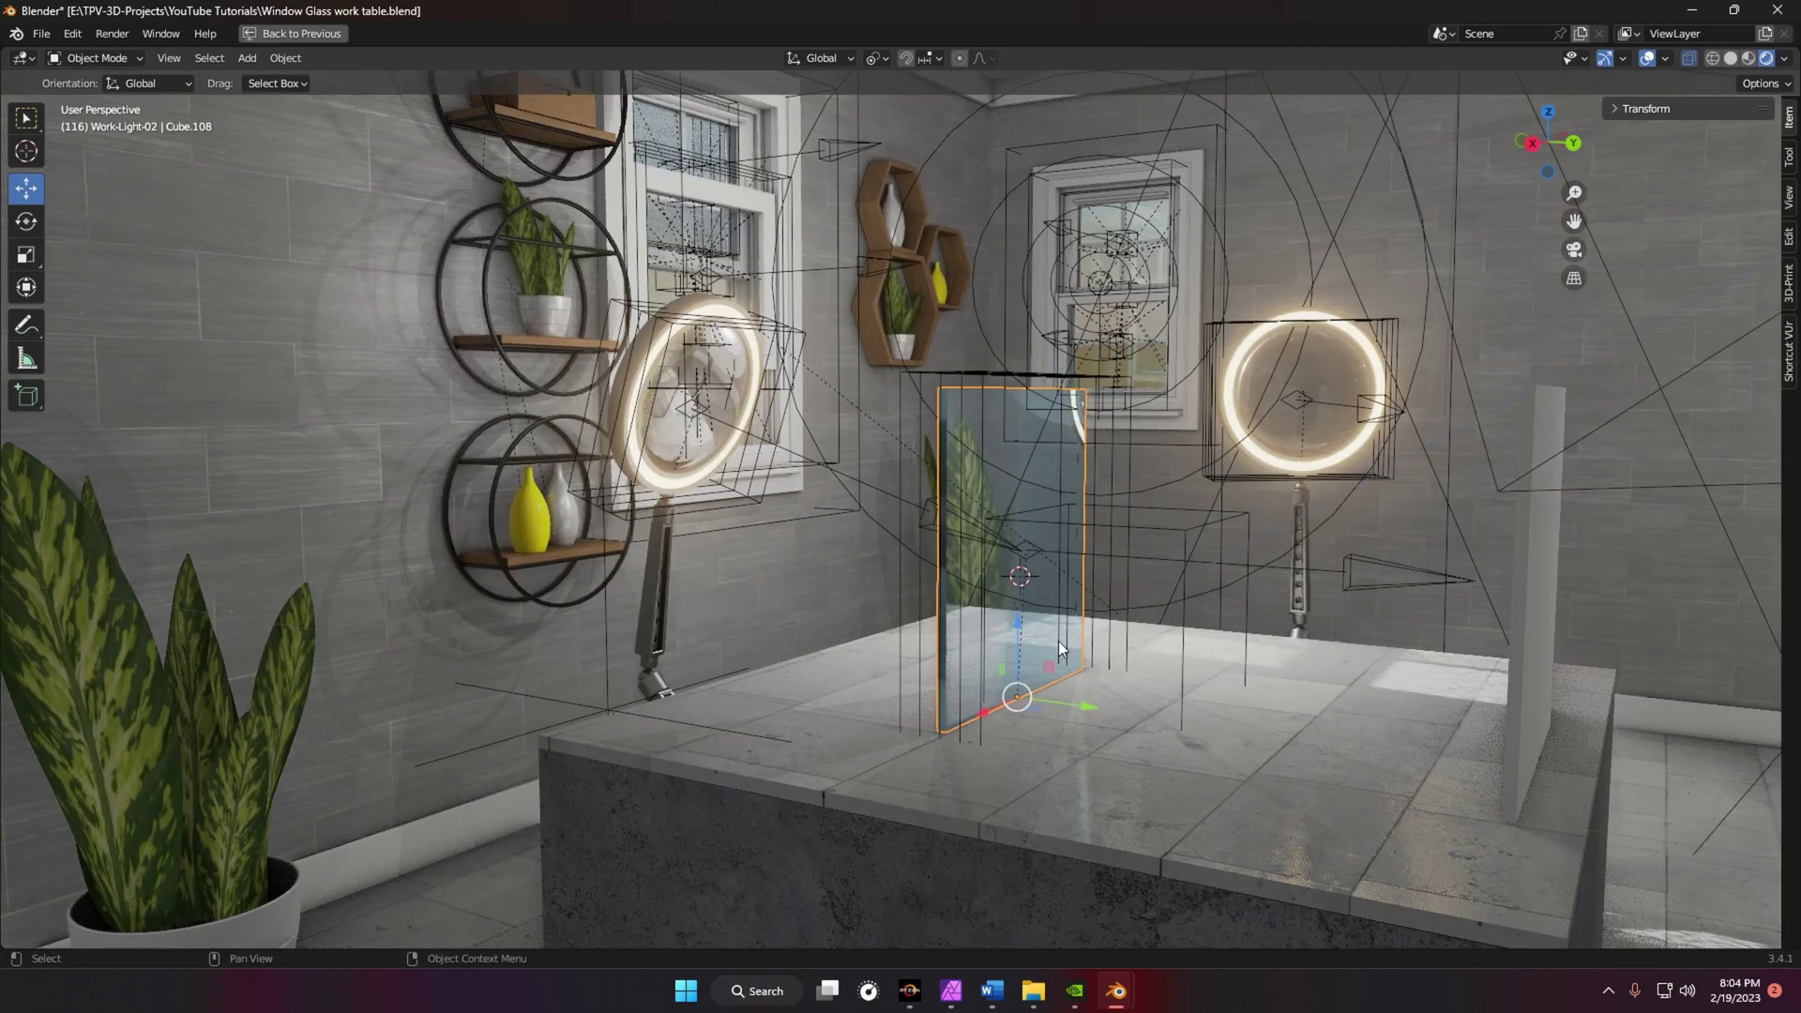
{"action": "scroll", "coordinate": [1078, 633], "scroll_direction": "up", "scroll_amount": 6}
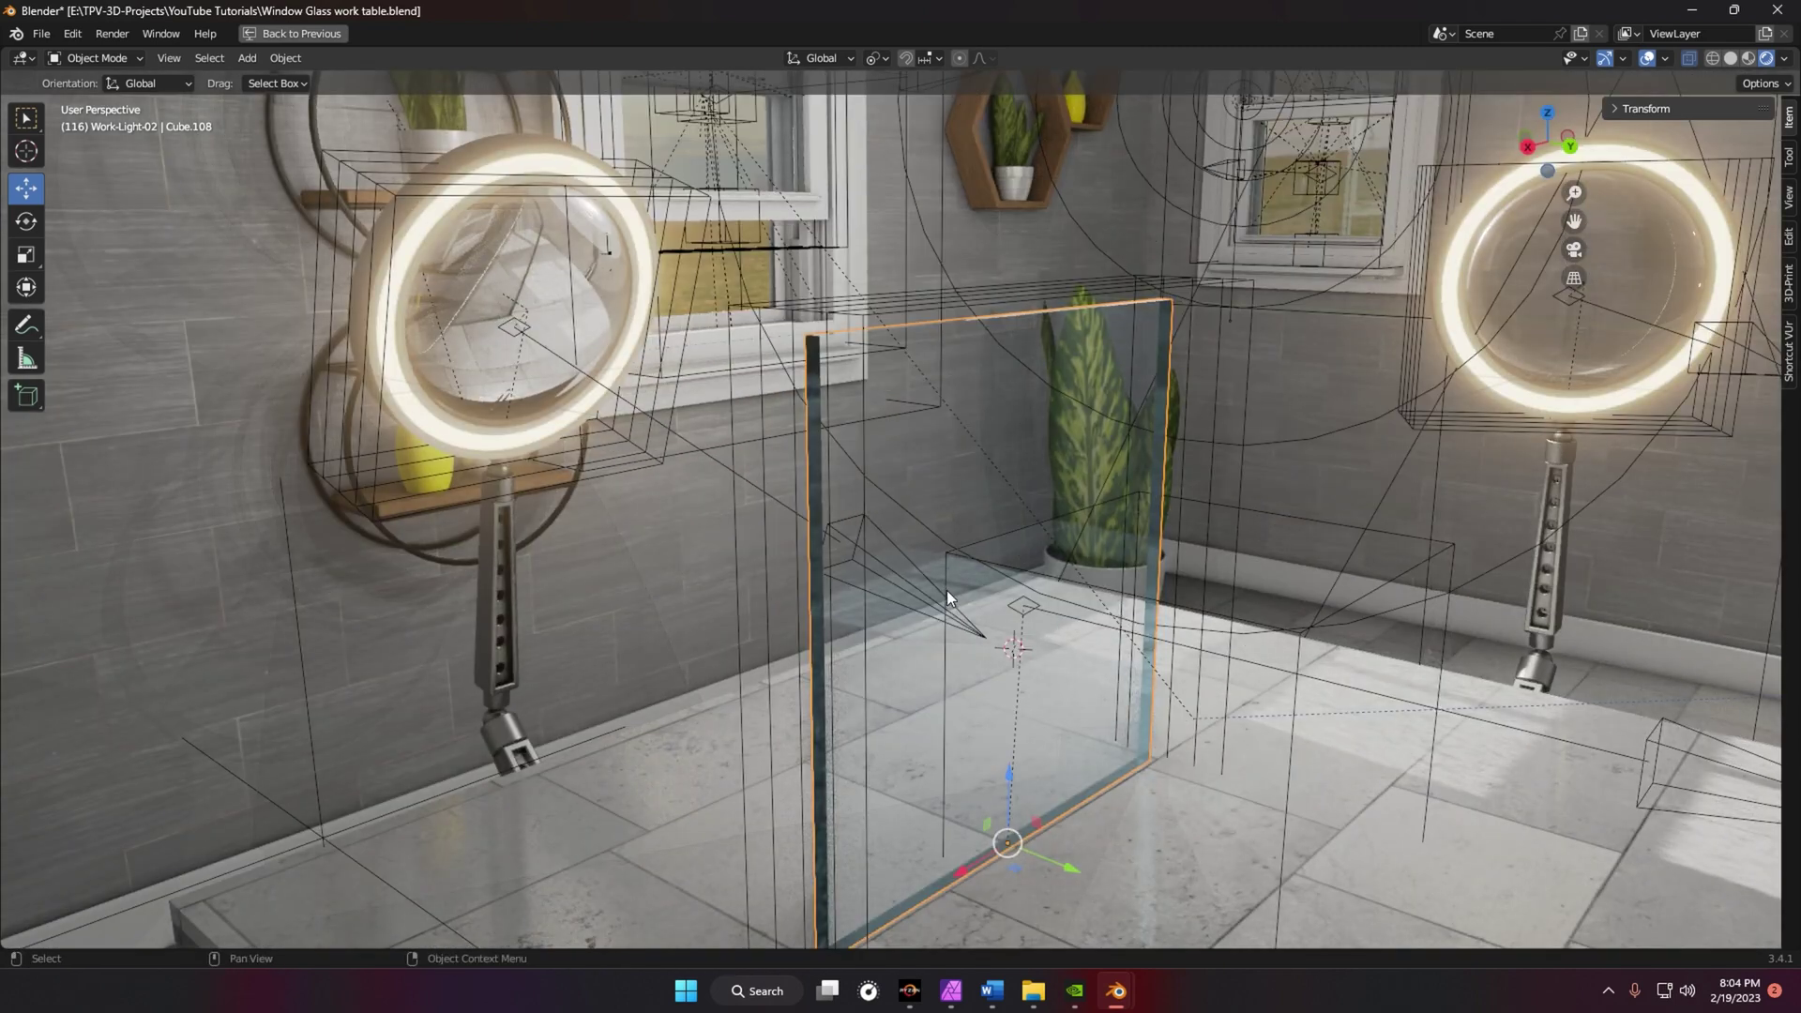
{"action": "key", "text": "ctrl+space"}
{"action": "scroll", "coordinate": [1126, 338], "scroll_direction": "up", "scroll_amount": 4}
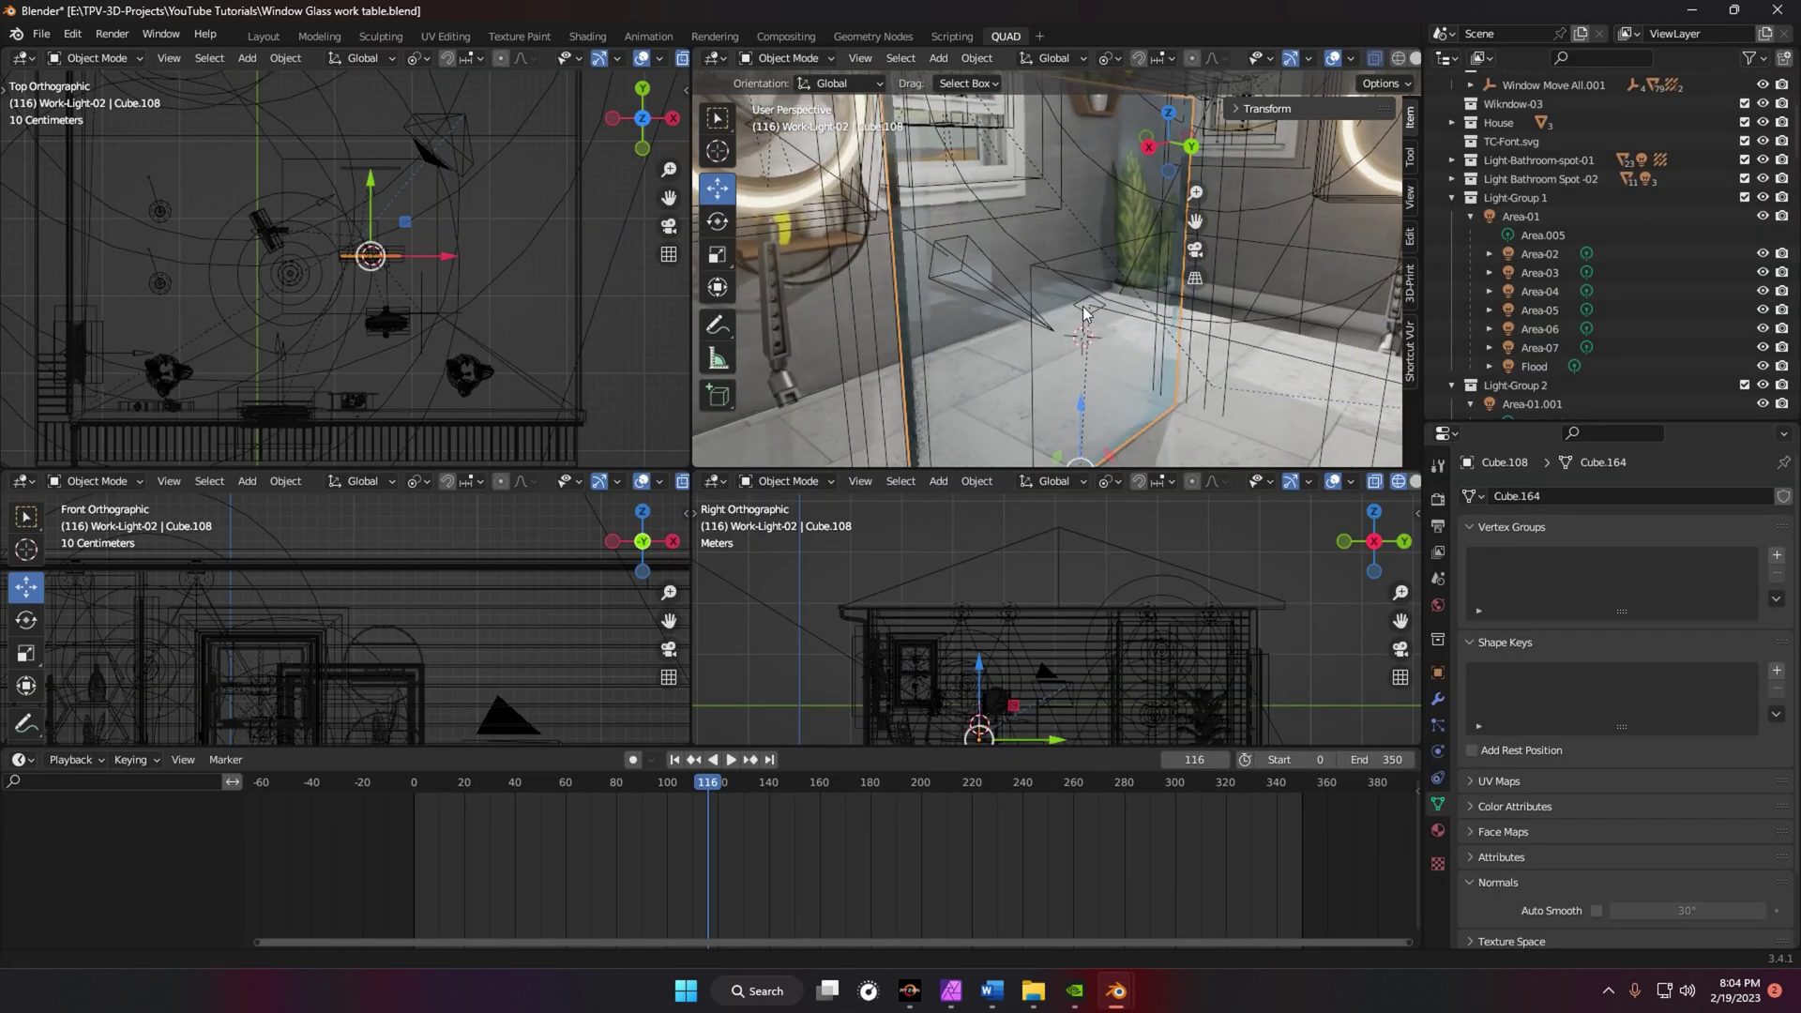
{"action": "scroll", "coordinate": [1051, 298], "scroll_direction": "down", "scroll_amount": 3}
{"action": "scroll", "coordinate": [1038, 326], "scroll_direction": "up", "scroll_amount": 1}
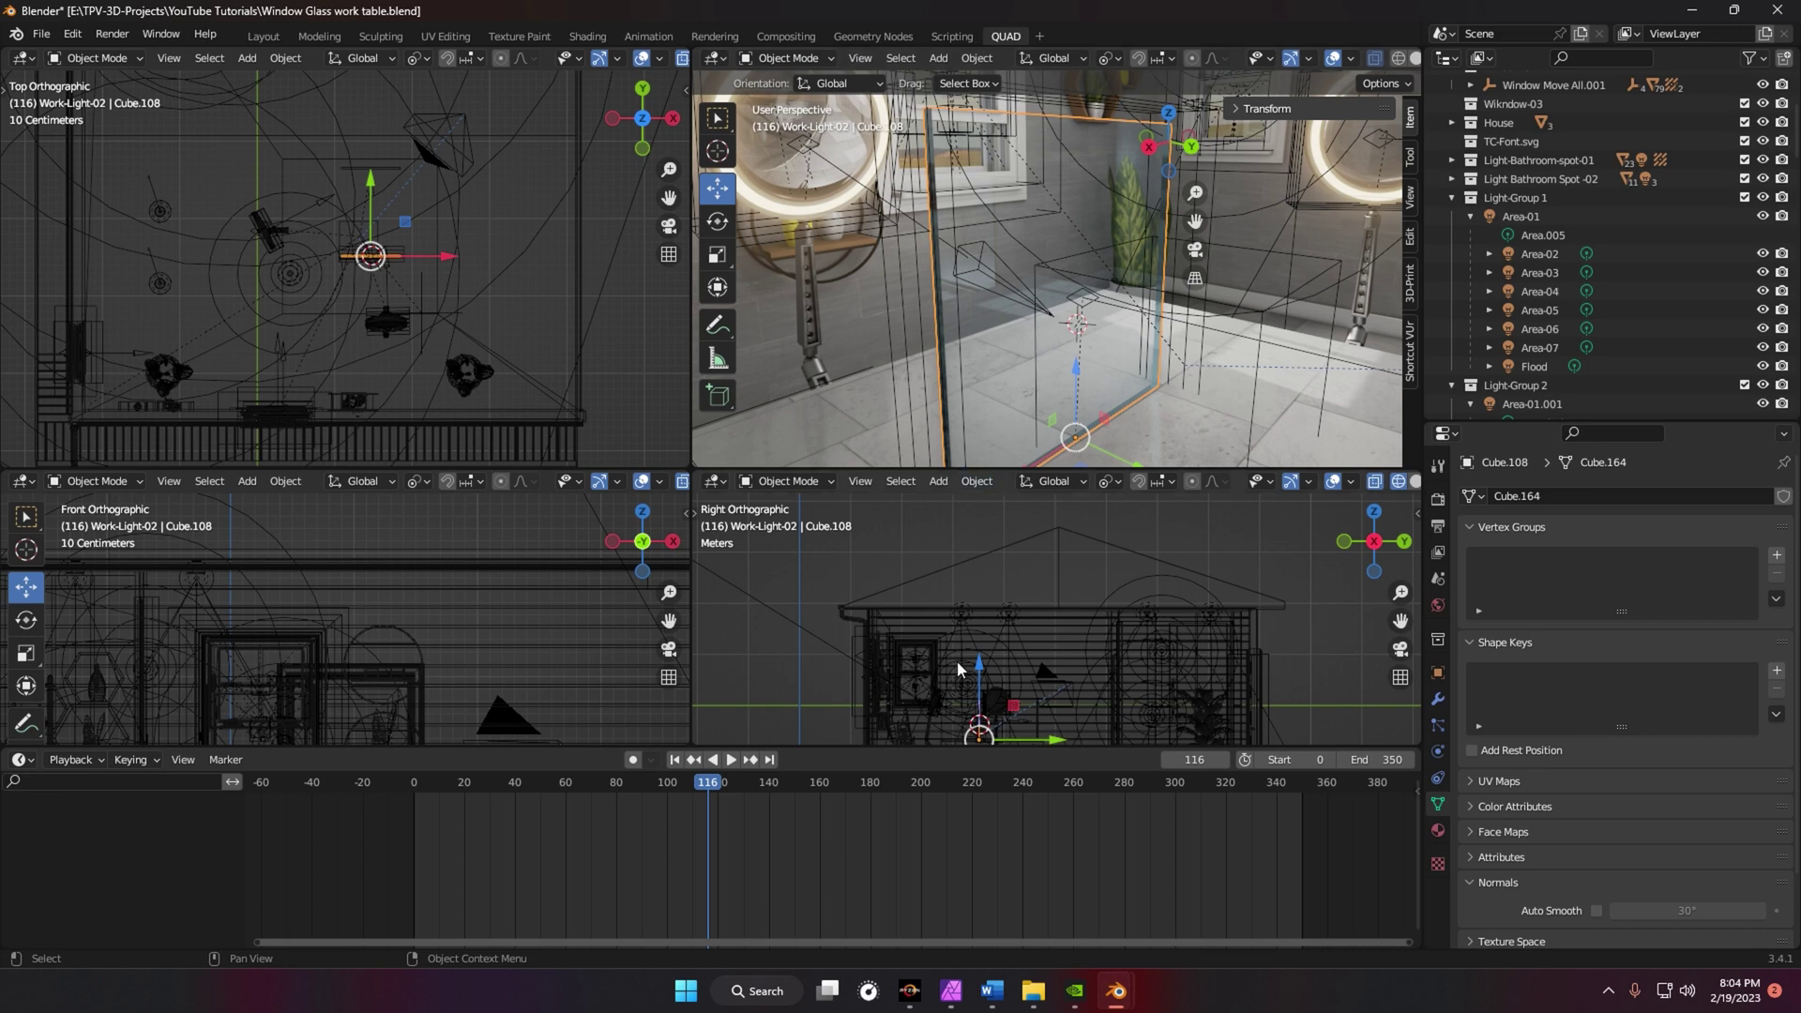
{"action": "scroll", "coordinate": [1021, 326], "scroll_direction": "down", "scroll_amount": 2}
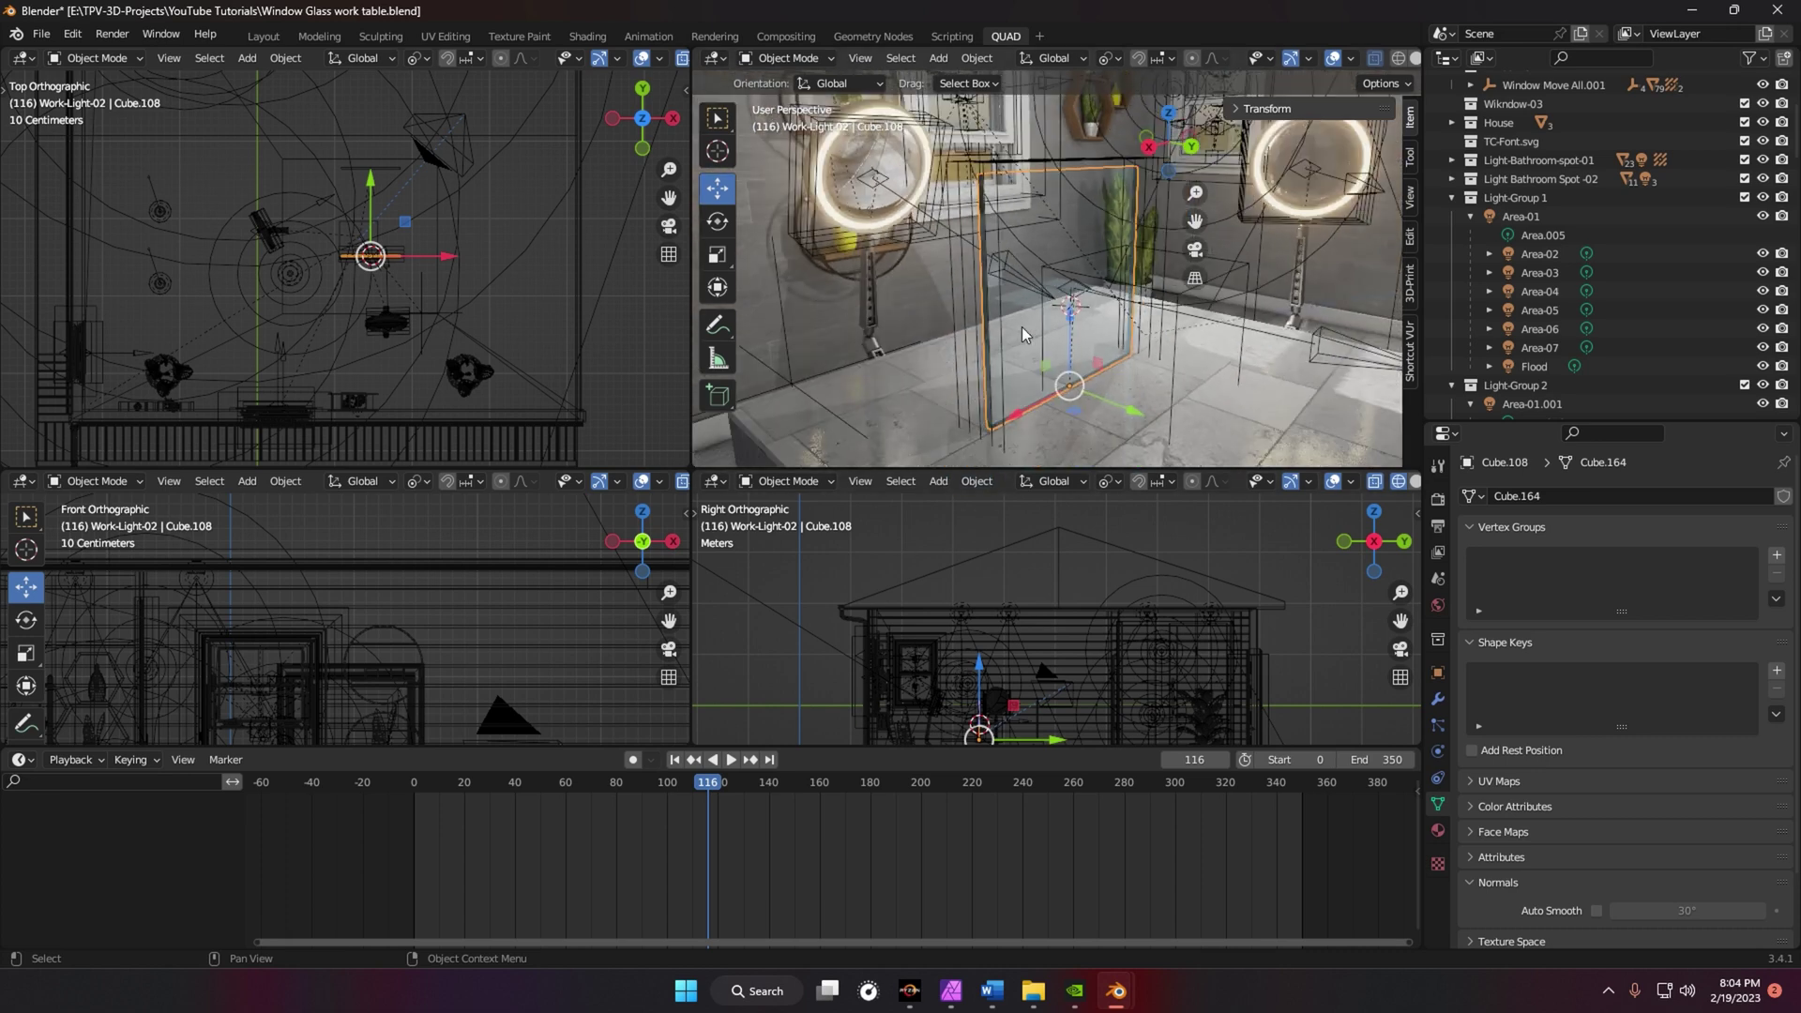
{"action": "scroll", "coordinate": [1021, 327], "scroll_direction": "up", "scroll_amount": 1}
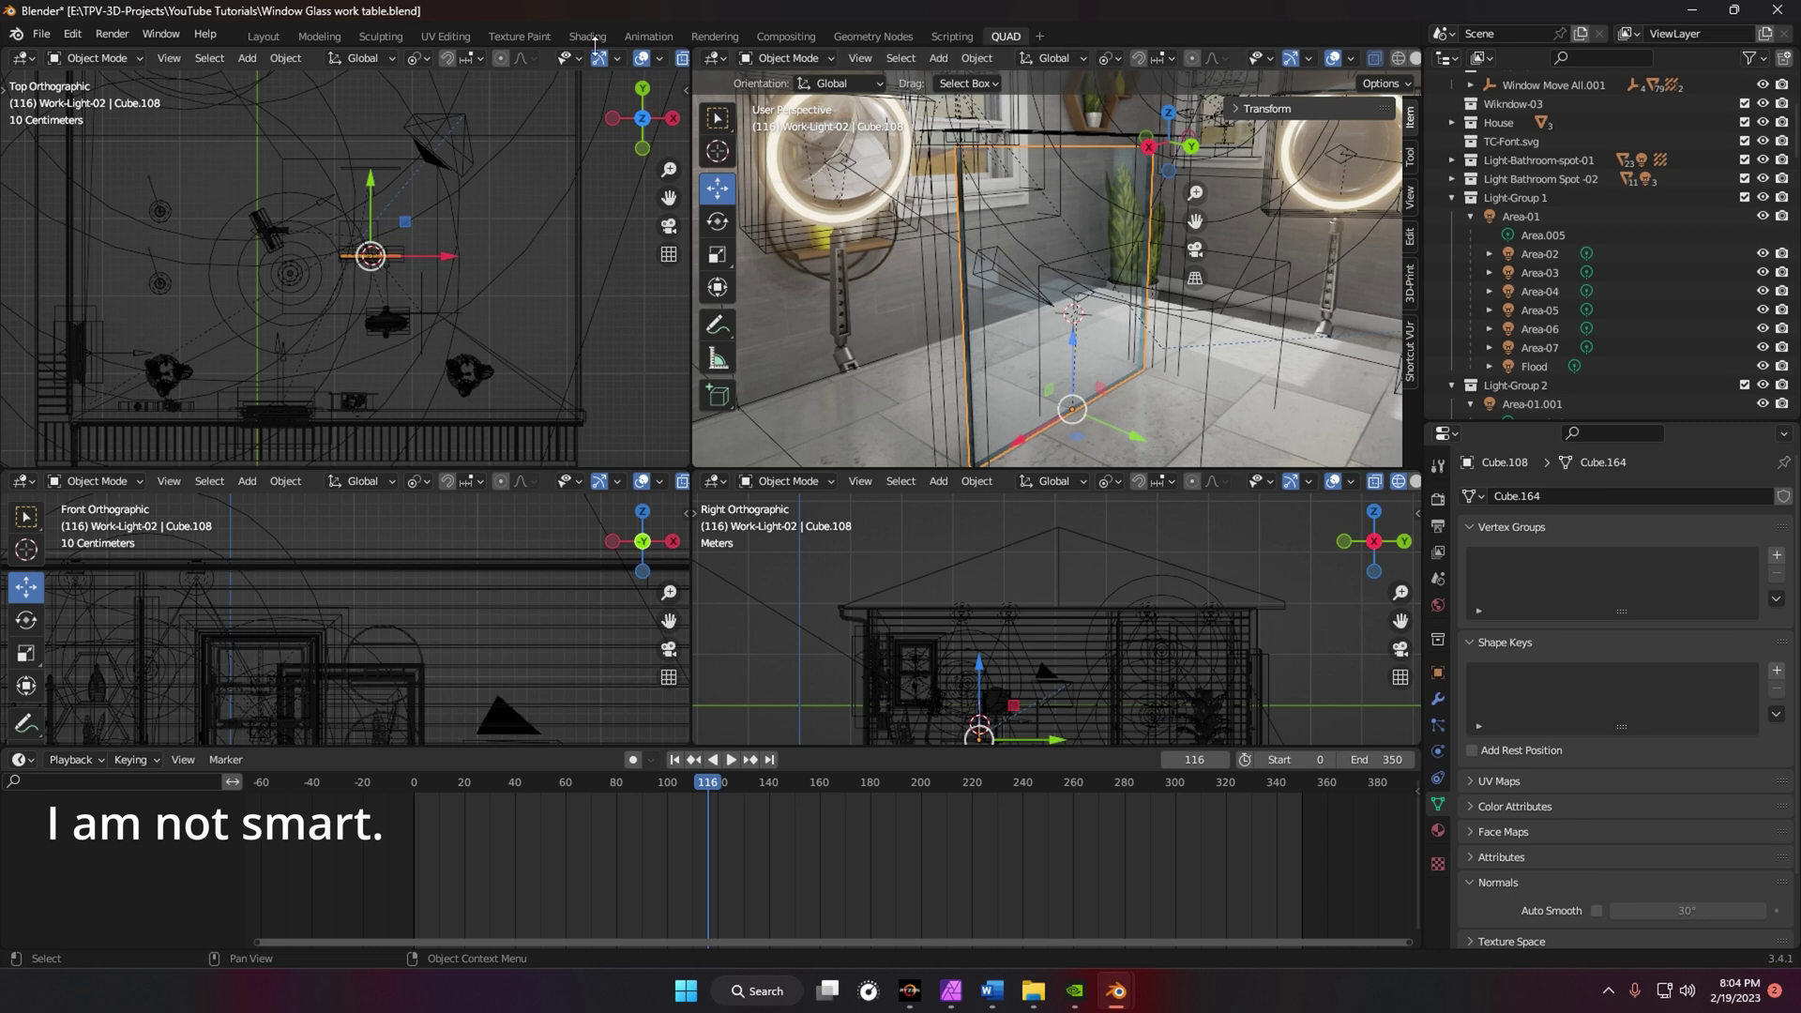
- Frame the selected glass pane in the Shading workspace with rendered viewport shading
{"action": "left_click", "coordinate": [588, 36]}
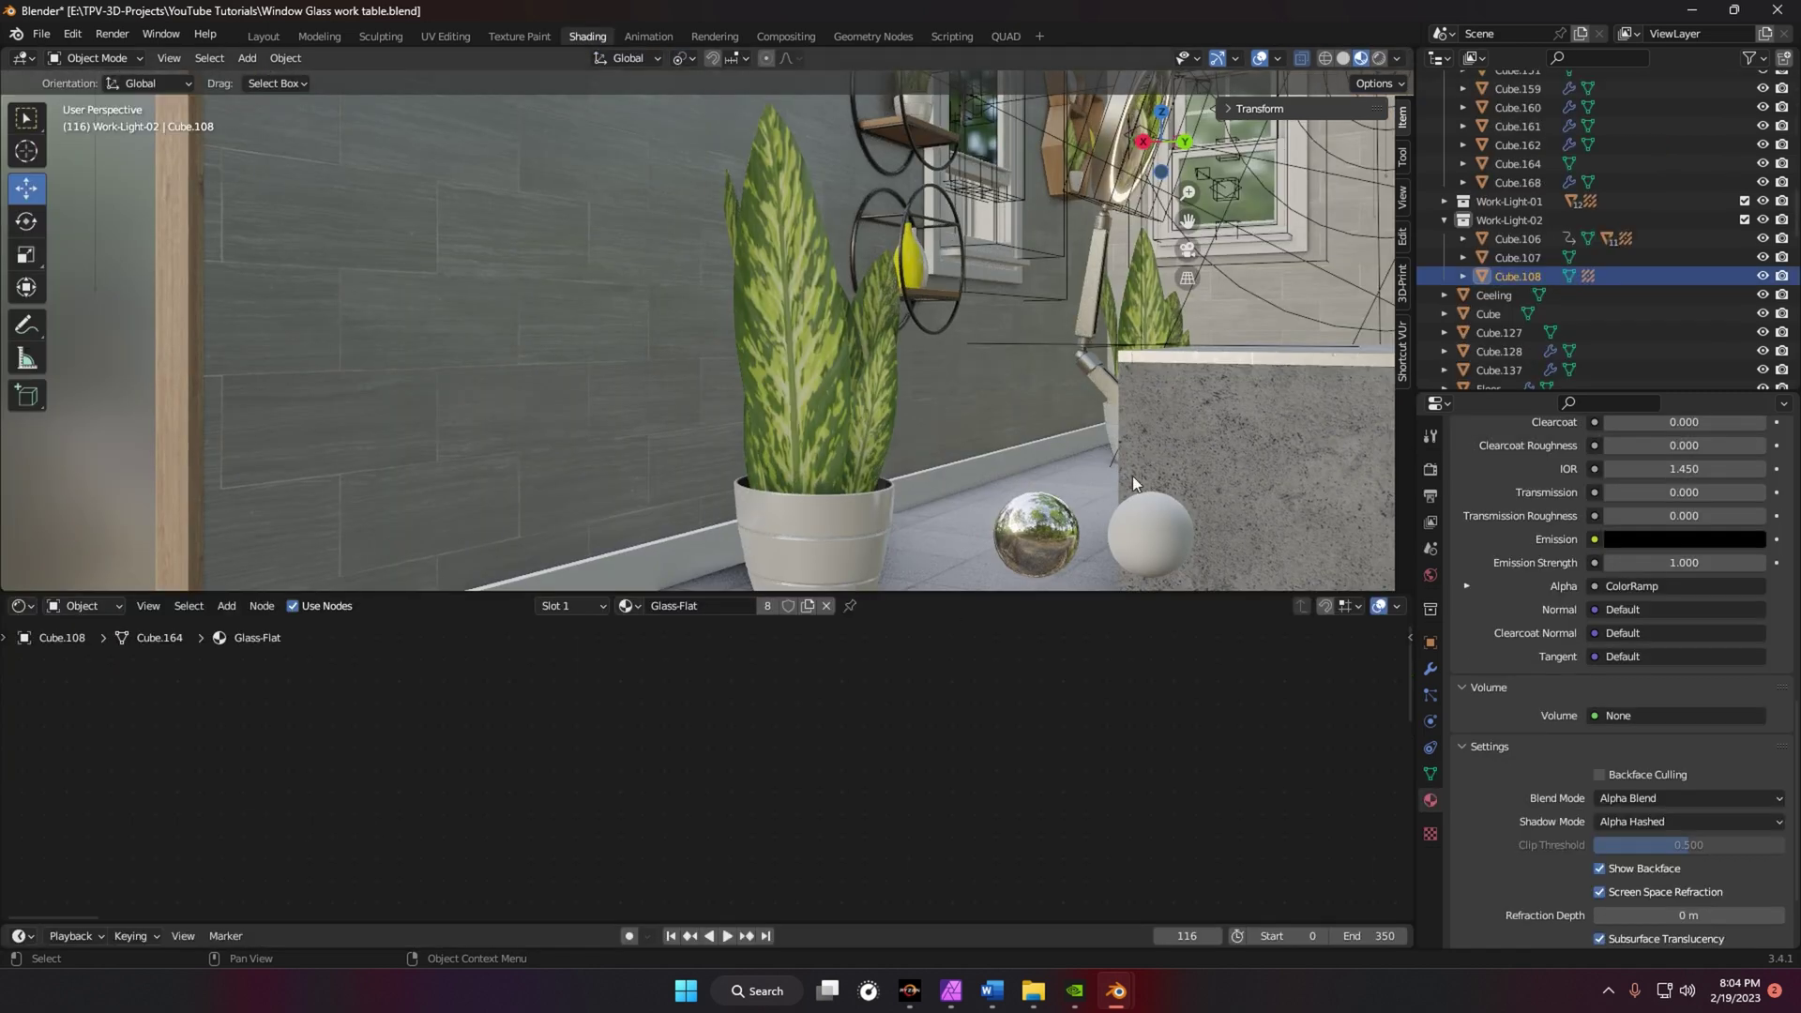
{"action": "key", "text": "KP_Decimal"}
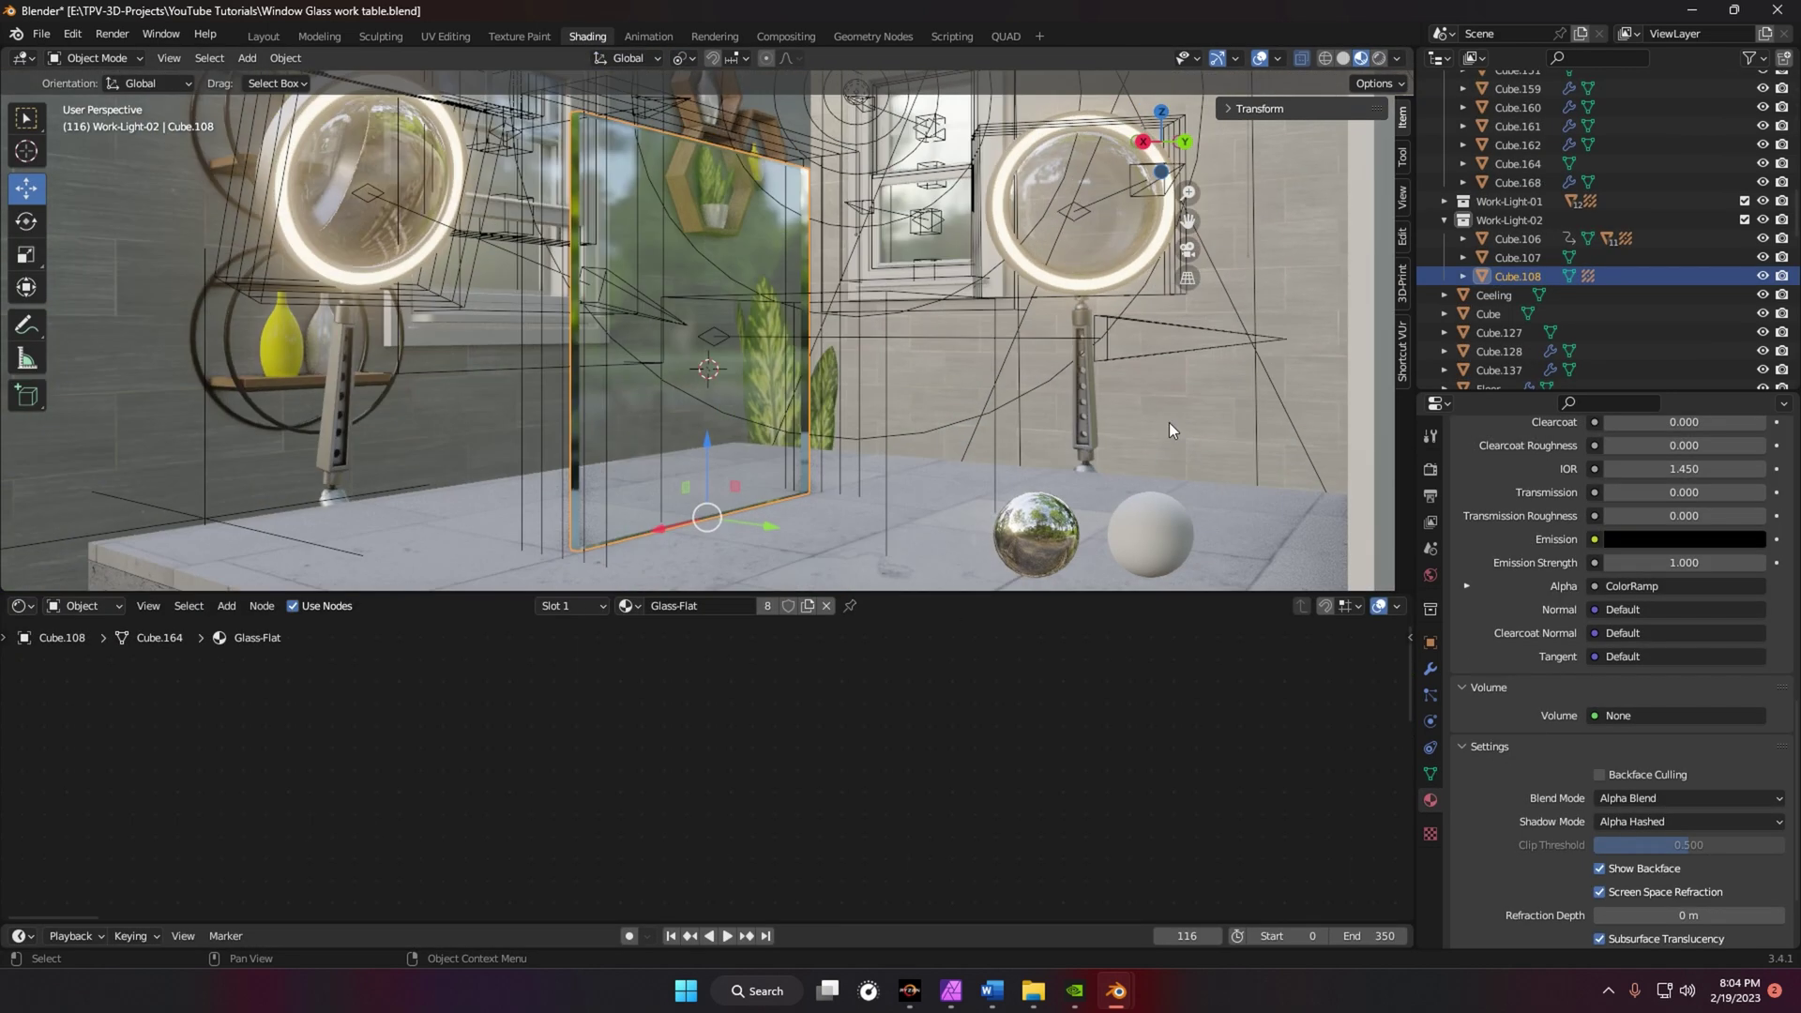
{"action": "left_click", "coordinate": [1378, 58]}
{"action": "mouse_move", "coordinate": [874, 332]}
{"action": "middle_mouse_down"}
{"action": "mouse_move", "coordinate": [850, 335]}
{"action": "mouse_move", "coordinate": [921, 392]}
{"action": "mouse_move", "coordinate": [892, 407]}
{"action": "middle_mouse_up"}
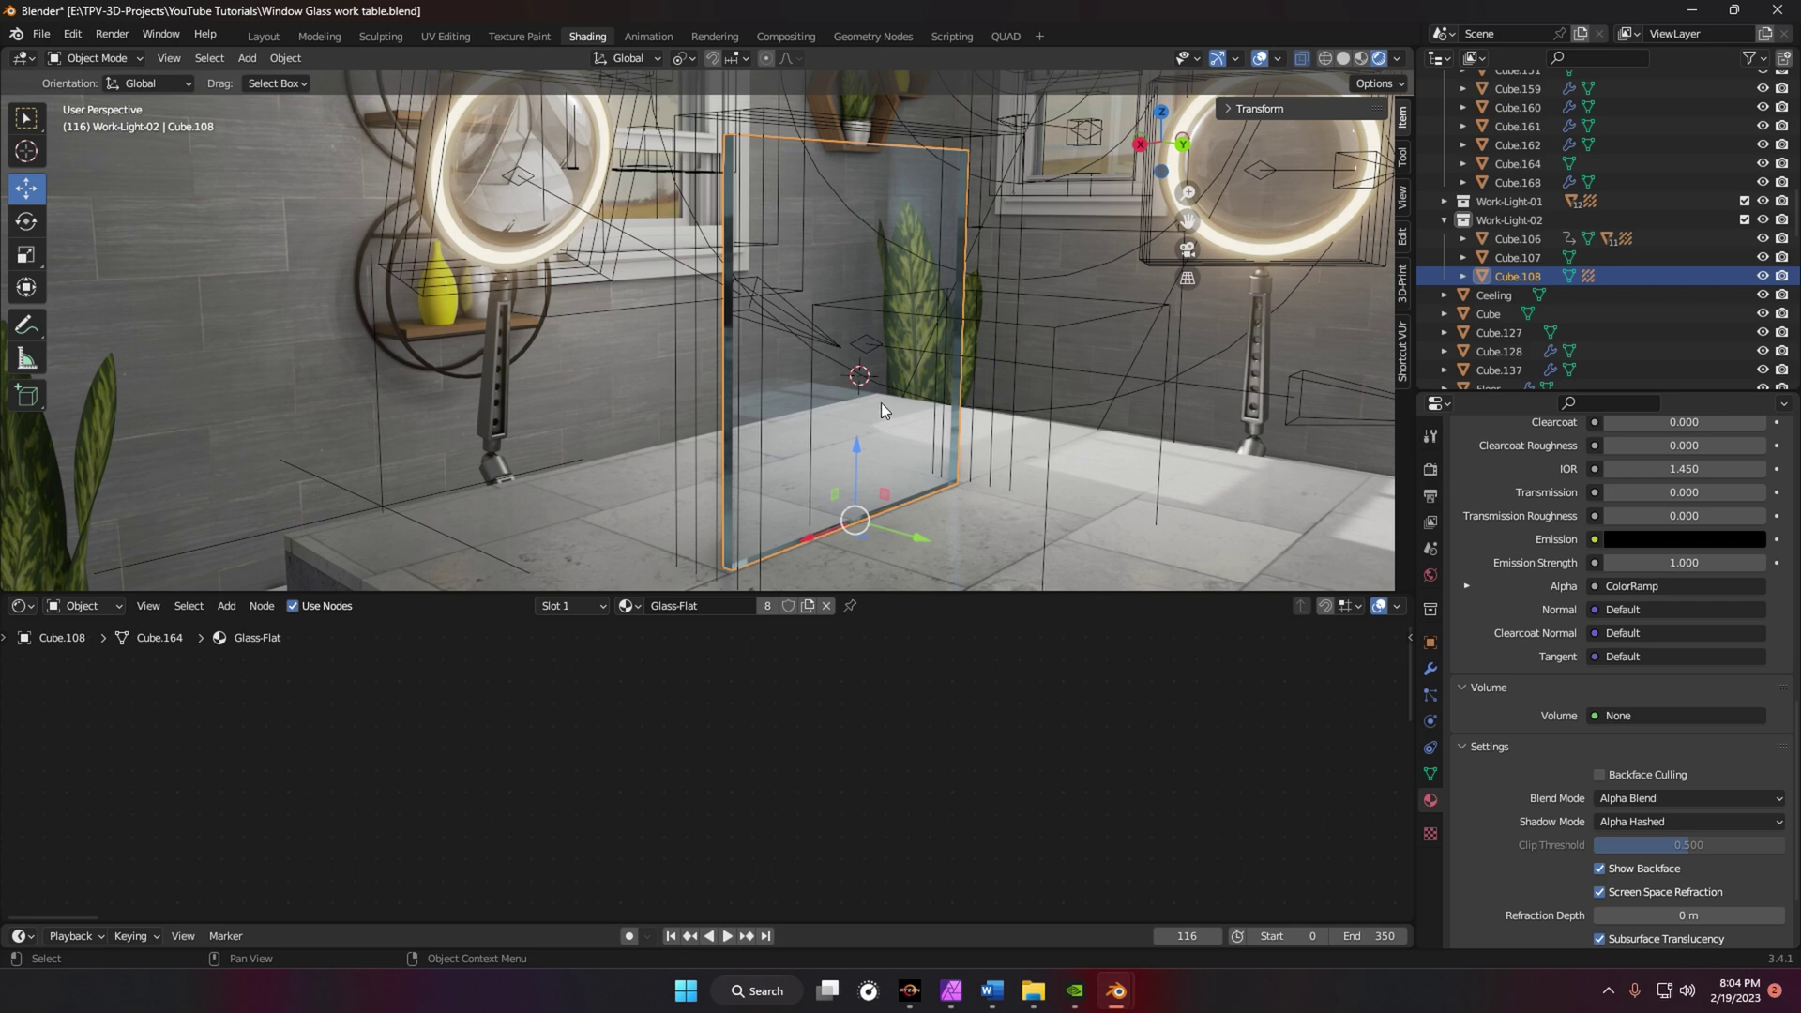
{"action": "middle_click_drag", "start_coordinate": [850, 419], "coordinate": [843, 397]}
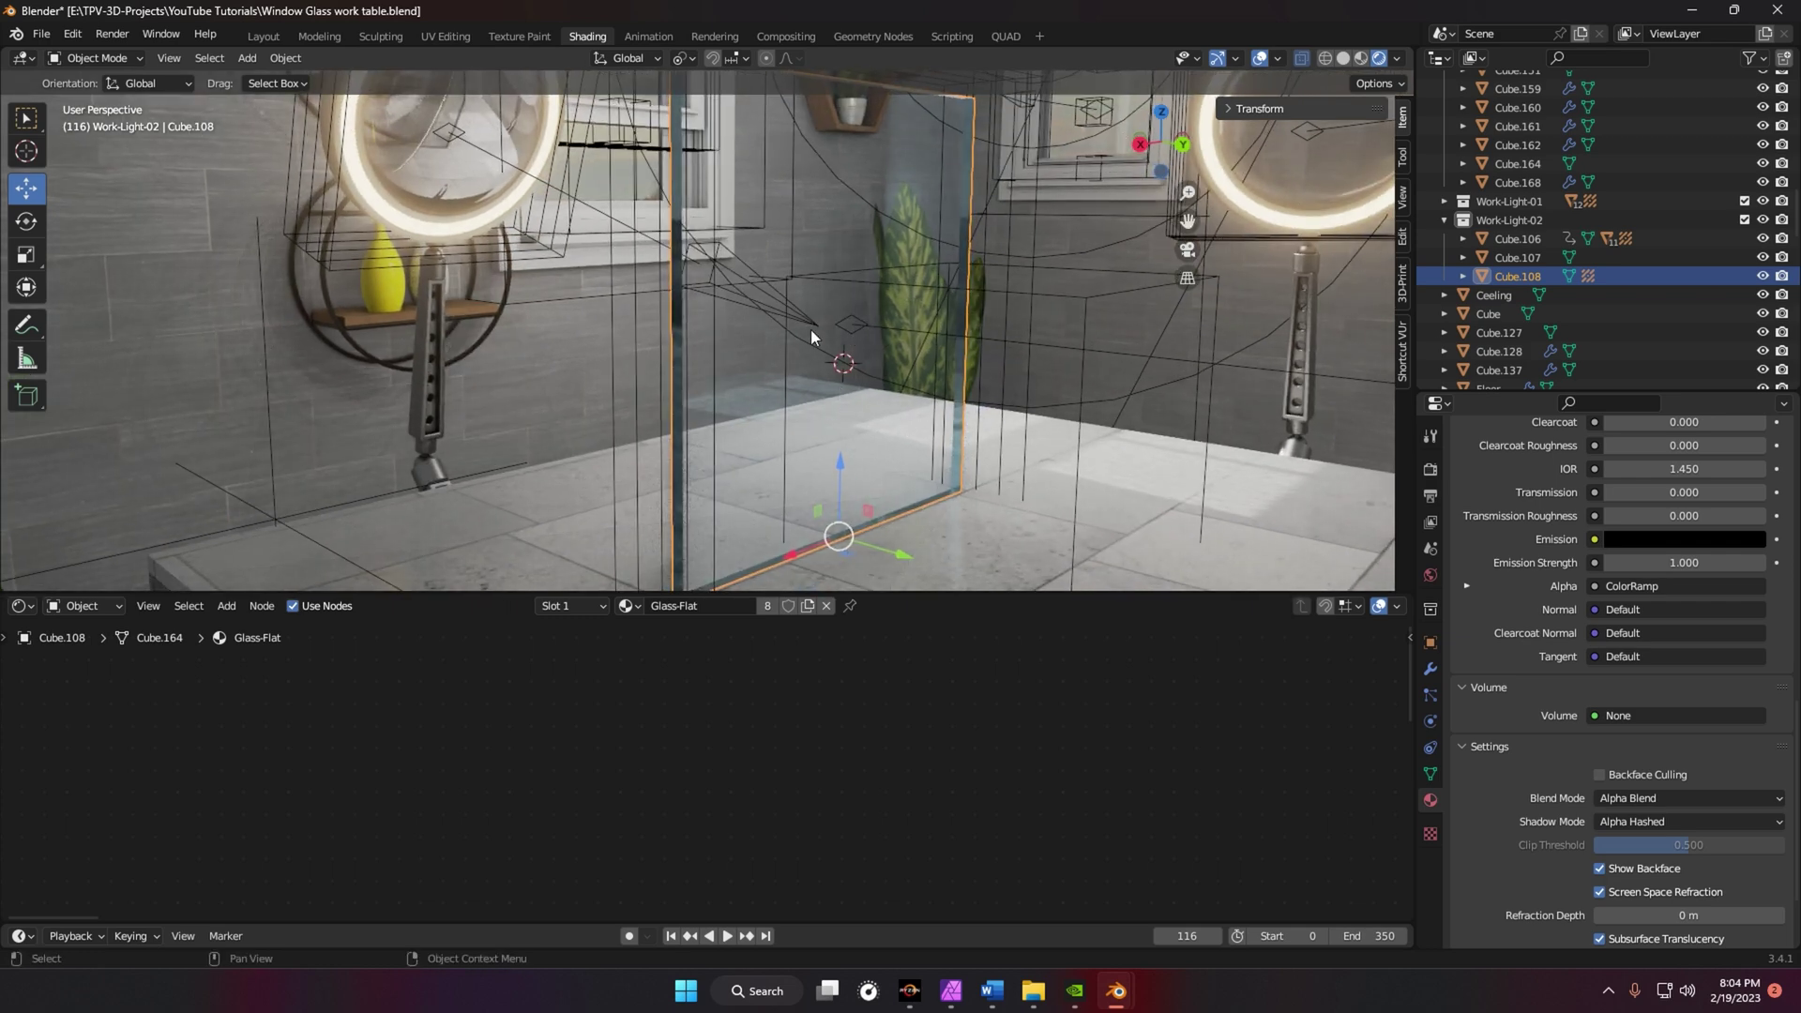
{"action": "middle_click_drag", "start_coordinate": [810, 331], "coordinate": [796, 337]}
{"action": "scroll", "coordinate": [792, 338], "scroll_direction": "up", "scroll_amount": 1}
- Enlarge the shader editor and bring the Glass-Flat material's nodes into view
{"action": "left_click_drag", "start_coordinate": [940, 591], "coordinate": [933, 536]}
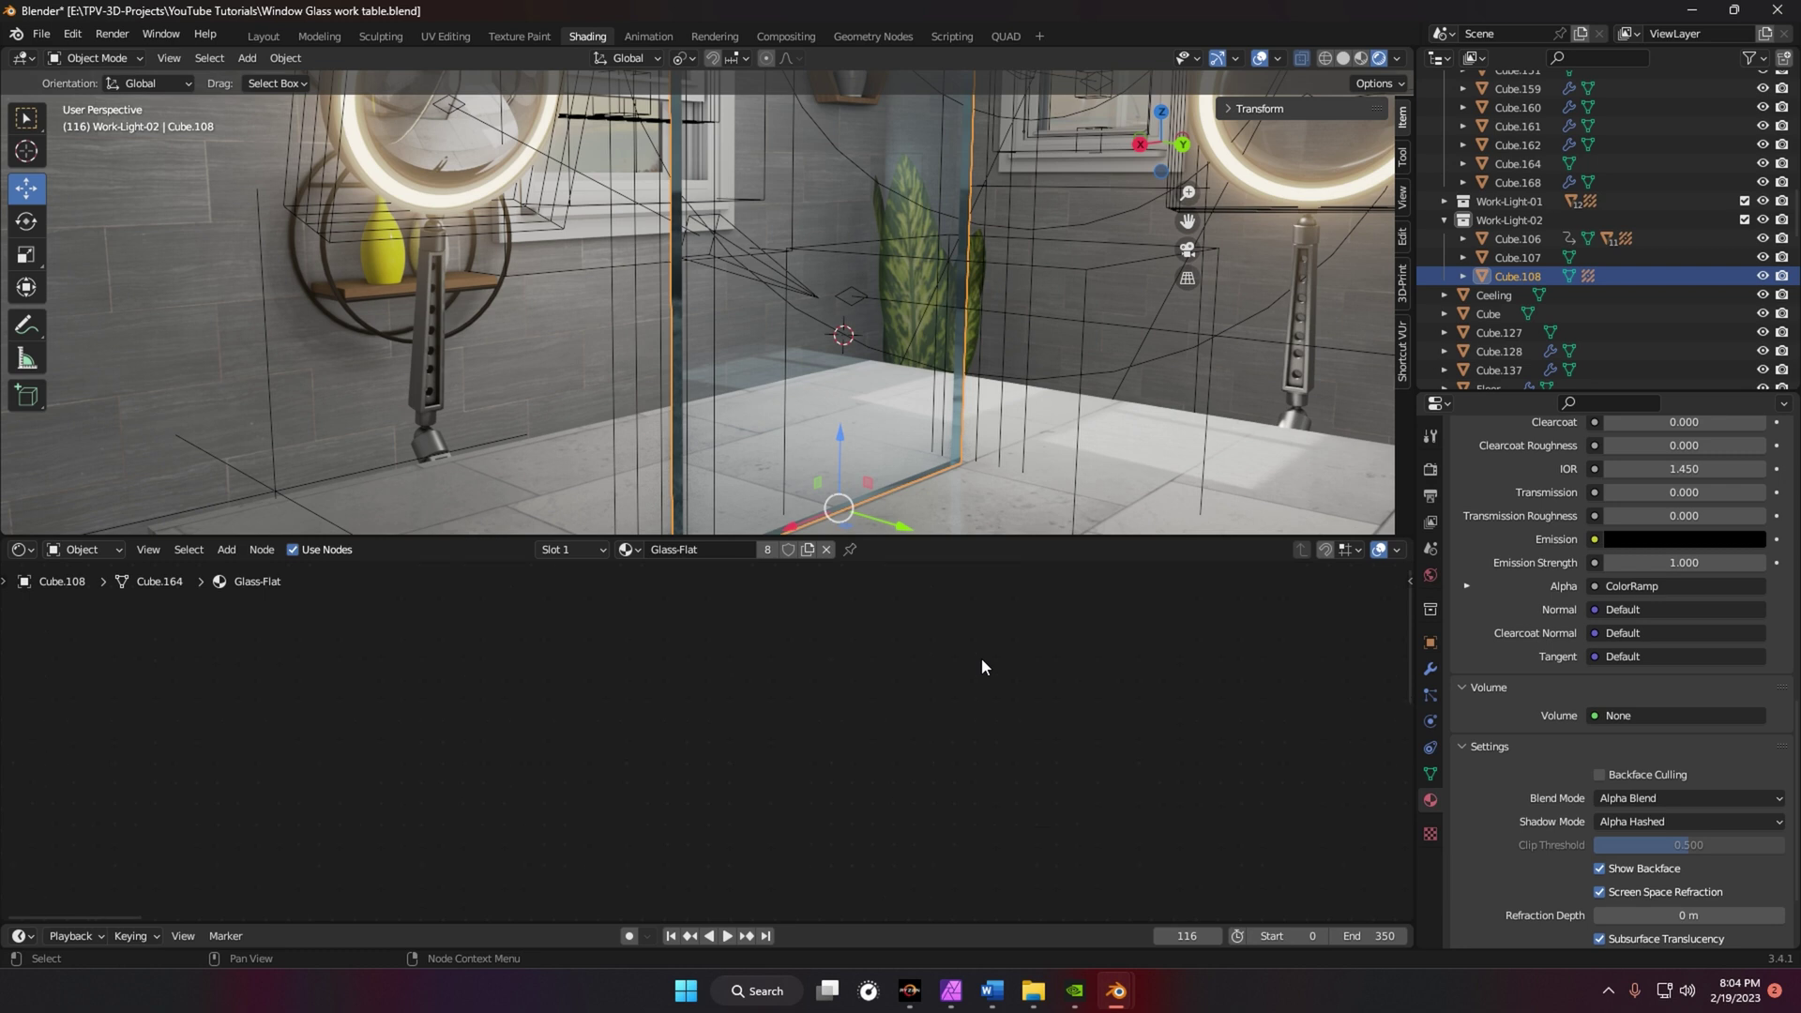
{"action": "middle_click_drag", "start_coordinate": [853, 707], "coordinate": [783, 699]}
{"action": "scroll", "coordinate": [848, 676], "scroll_direction": "down", "scroll_amount": 3}
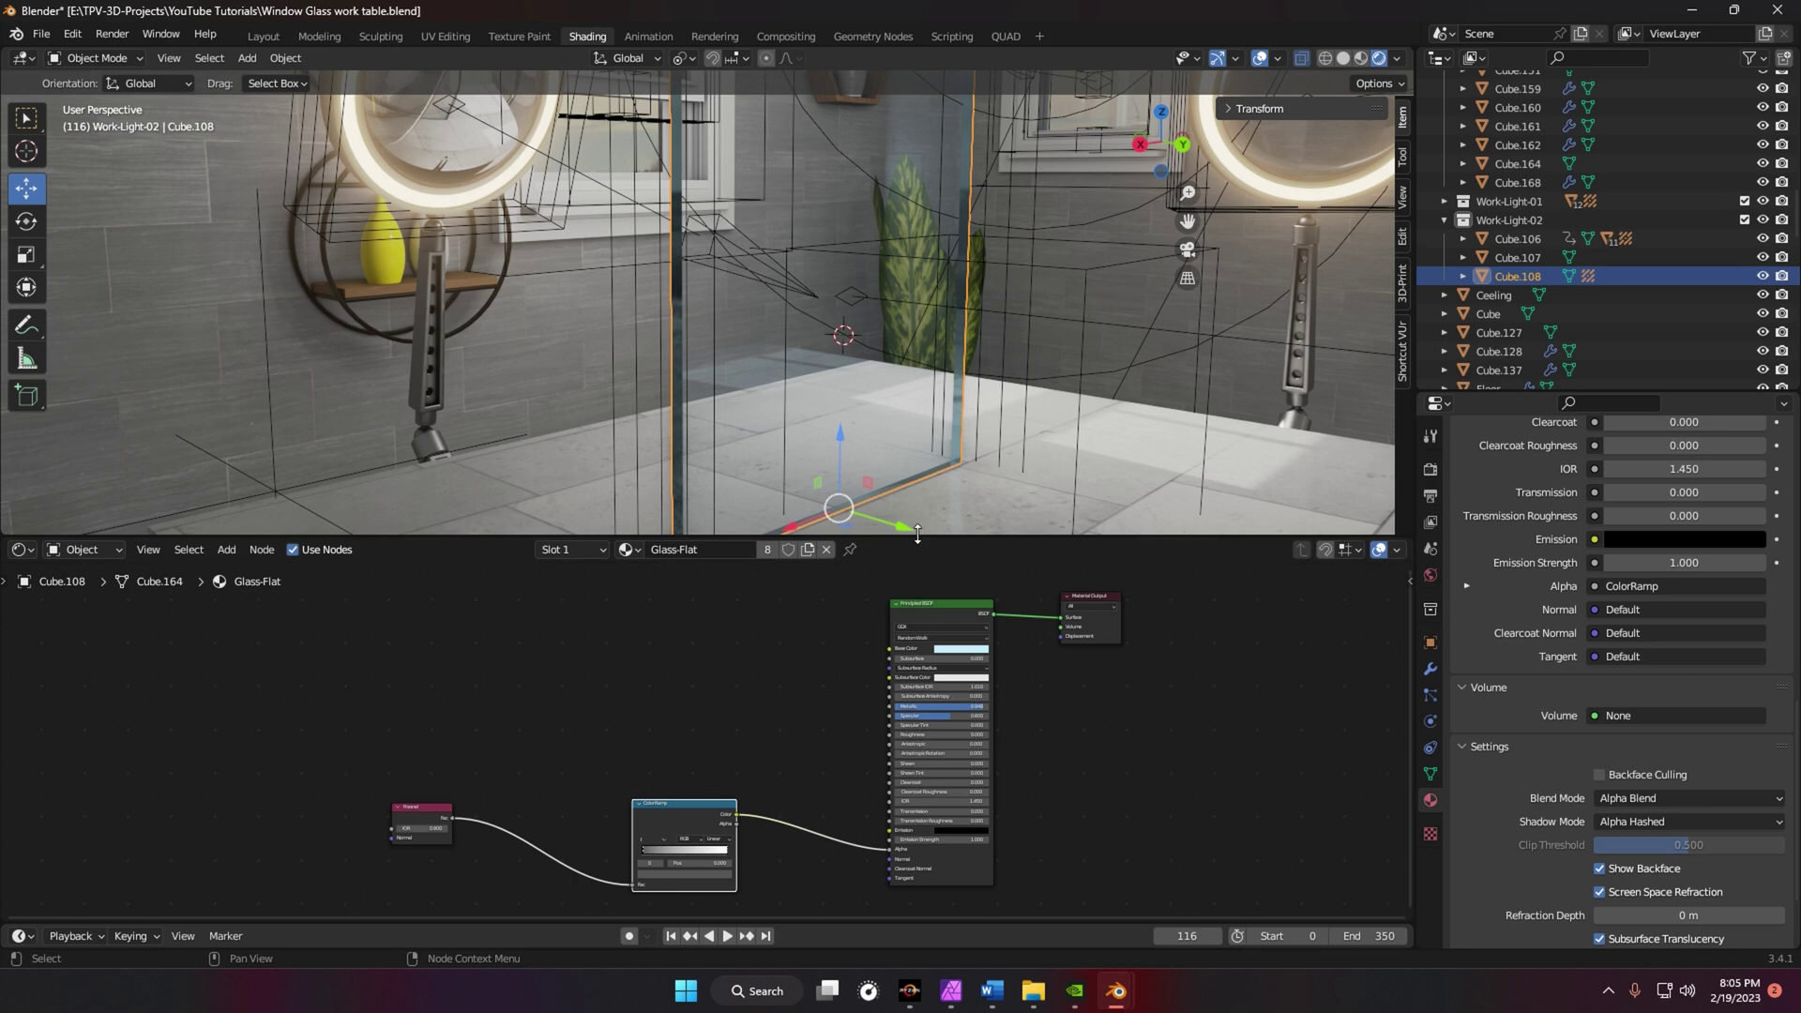
{"action": "left_click_drag", "start_coordinate": [939, 296], "coordinate": [939, 308]}
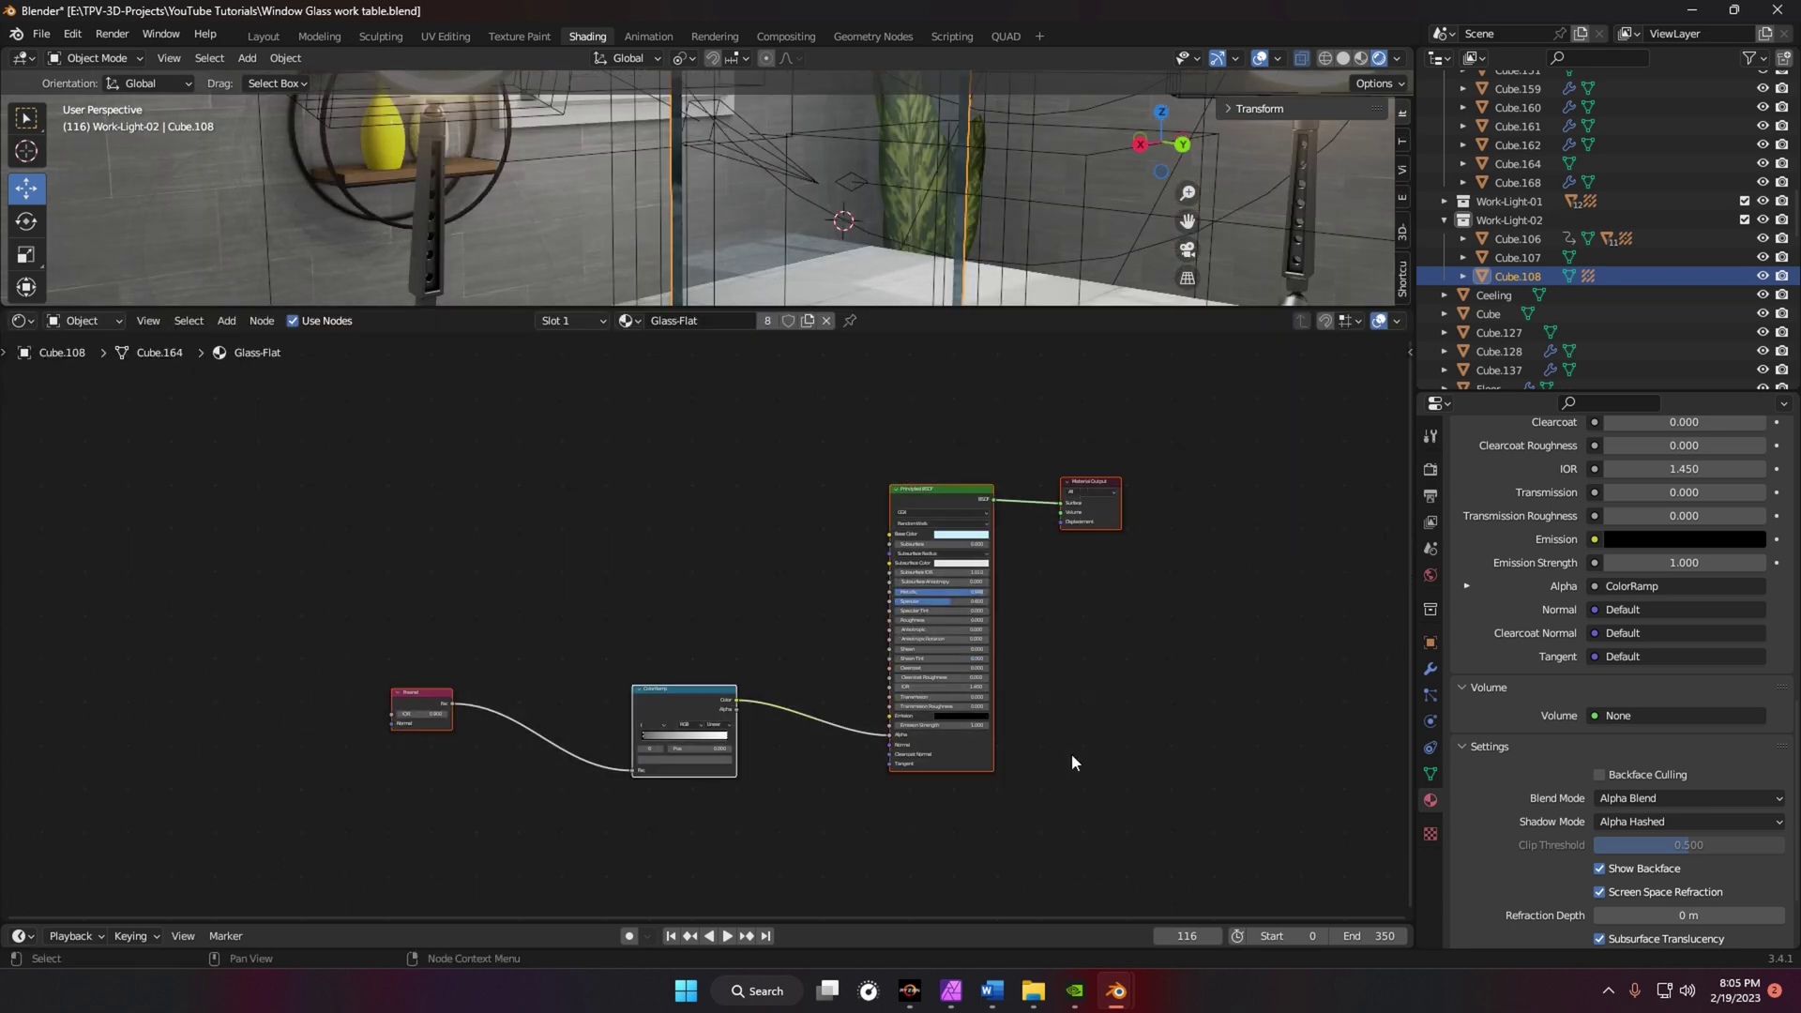
- Examine the Glass-Flat node chain and move the Fresnel and ColorRamp nodes closer to the Principled BSDF
{"action": "scroll", "coordinate": [1071, 753], "scroll_direction": "up", "scroll_amount": 4}
{"action": "scroll", "coordinate": [610, 623], "scroll_direction": "up", "scroll_amount": 1}
{"action": "middle_click_drag", "start_coordinate": [316, 611], "coordinate": [364, 596]}
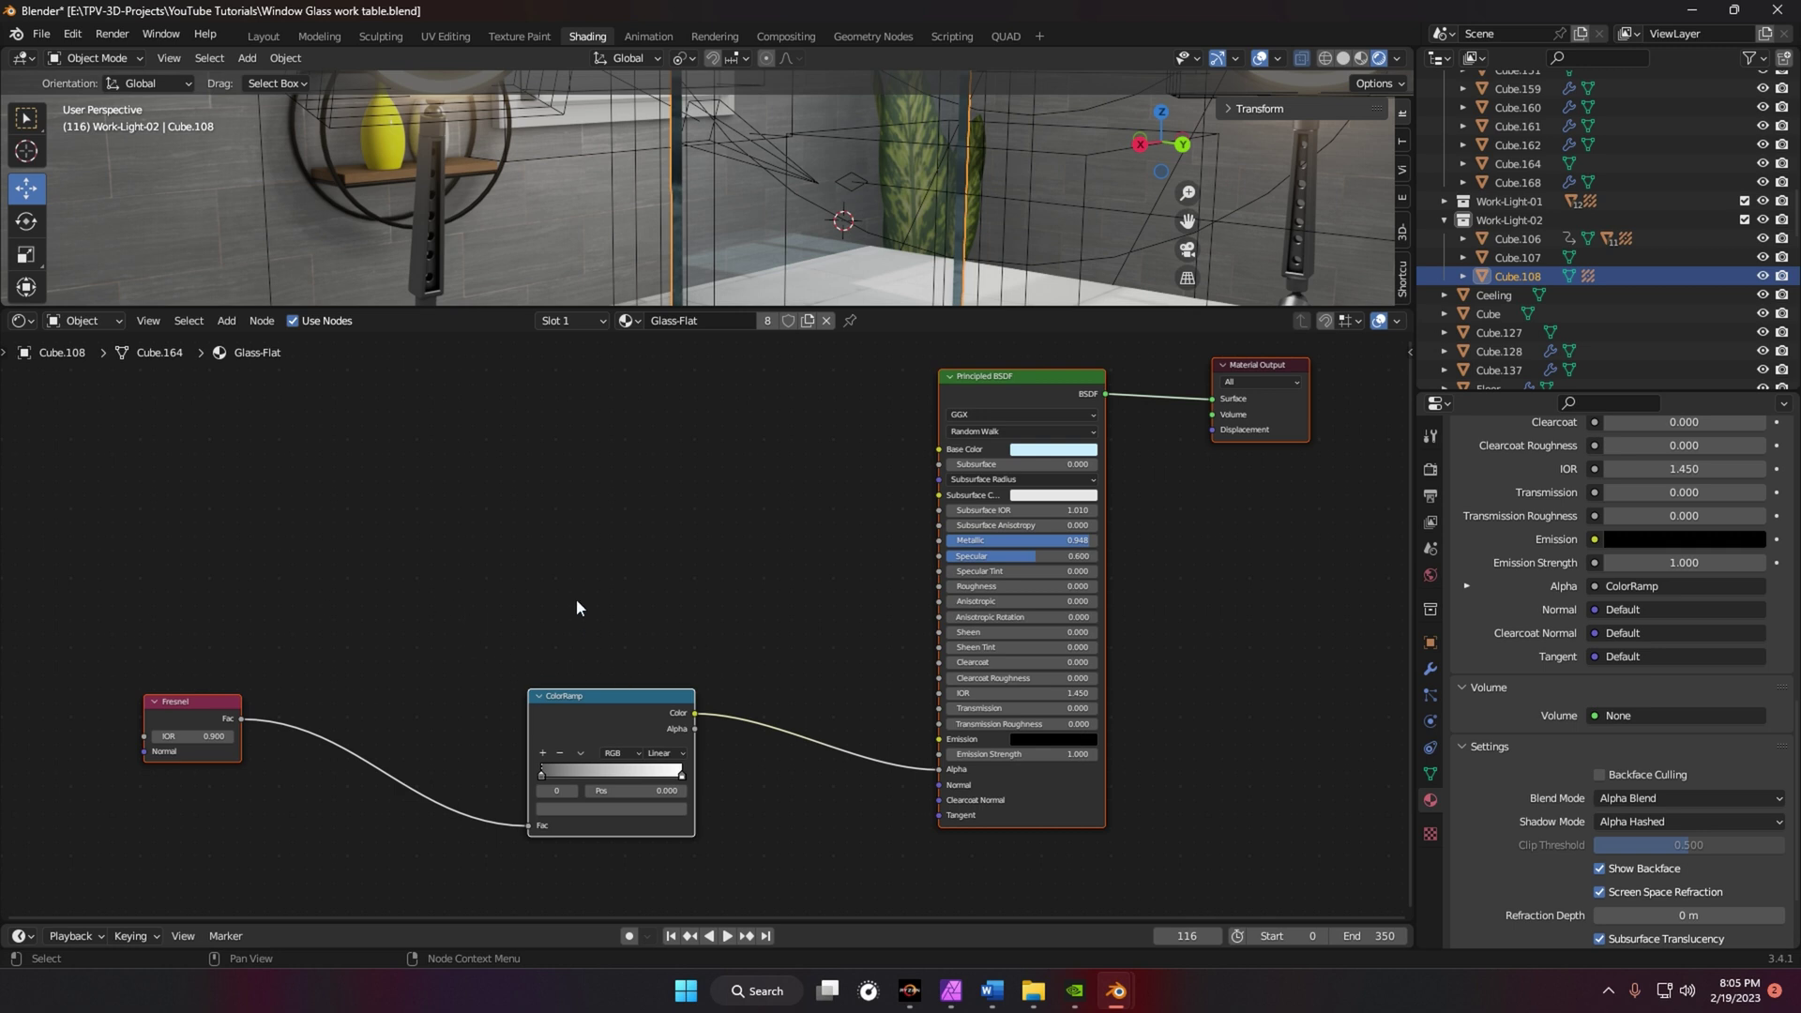
{"action": "middle_click_drag", "start_coordinate": [578, 625], "coordinate": [737, 563]}
{"action": "scroll", "coordinate": [761, 610], "scroll_direction": "up", "scroll_amount": 3}
{"action": "middle_click_drag", "start_coordinate": [326, 591], "coordinate": [436, 573]}
{"action": "left_click_drag", "start_coordinate": [371, 622], "coordinate": [498, 569]}
{"action": "middle_click_drag", "start_coordinate": [908, 647], "coordinate": [751, 647]}
{"action": "left_click_drag", "start_coordinate": [760, 625], "coordinate": [797, 640]}
{"action": "middle_click_drag", "start_coordinate": [988, 553], "coordinate": [779, 634]}
{"action": "middle_click_drag", "start_coordinate": [1041, 465], "coordinate": [907, 544]}
{"action": "scroll", "coordinate": [908, 544], "scroll_direction": "down", "scroll_amount": 2}
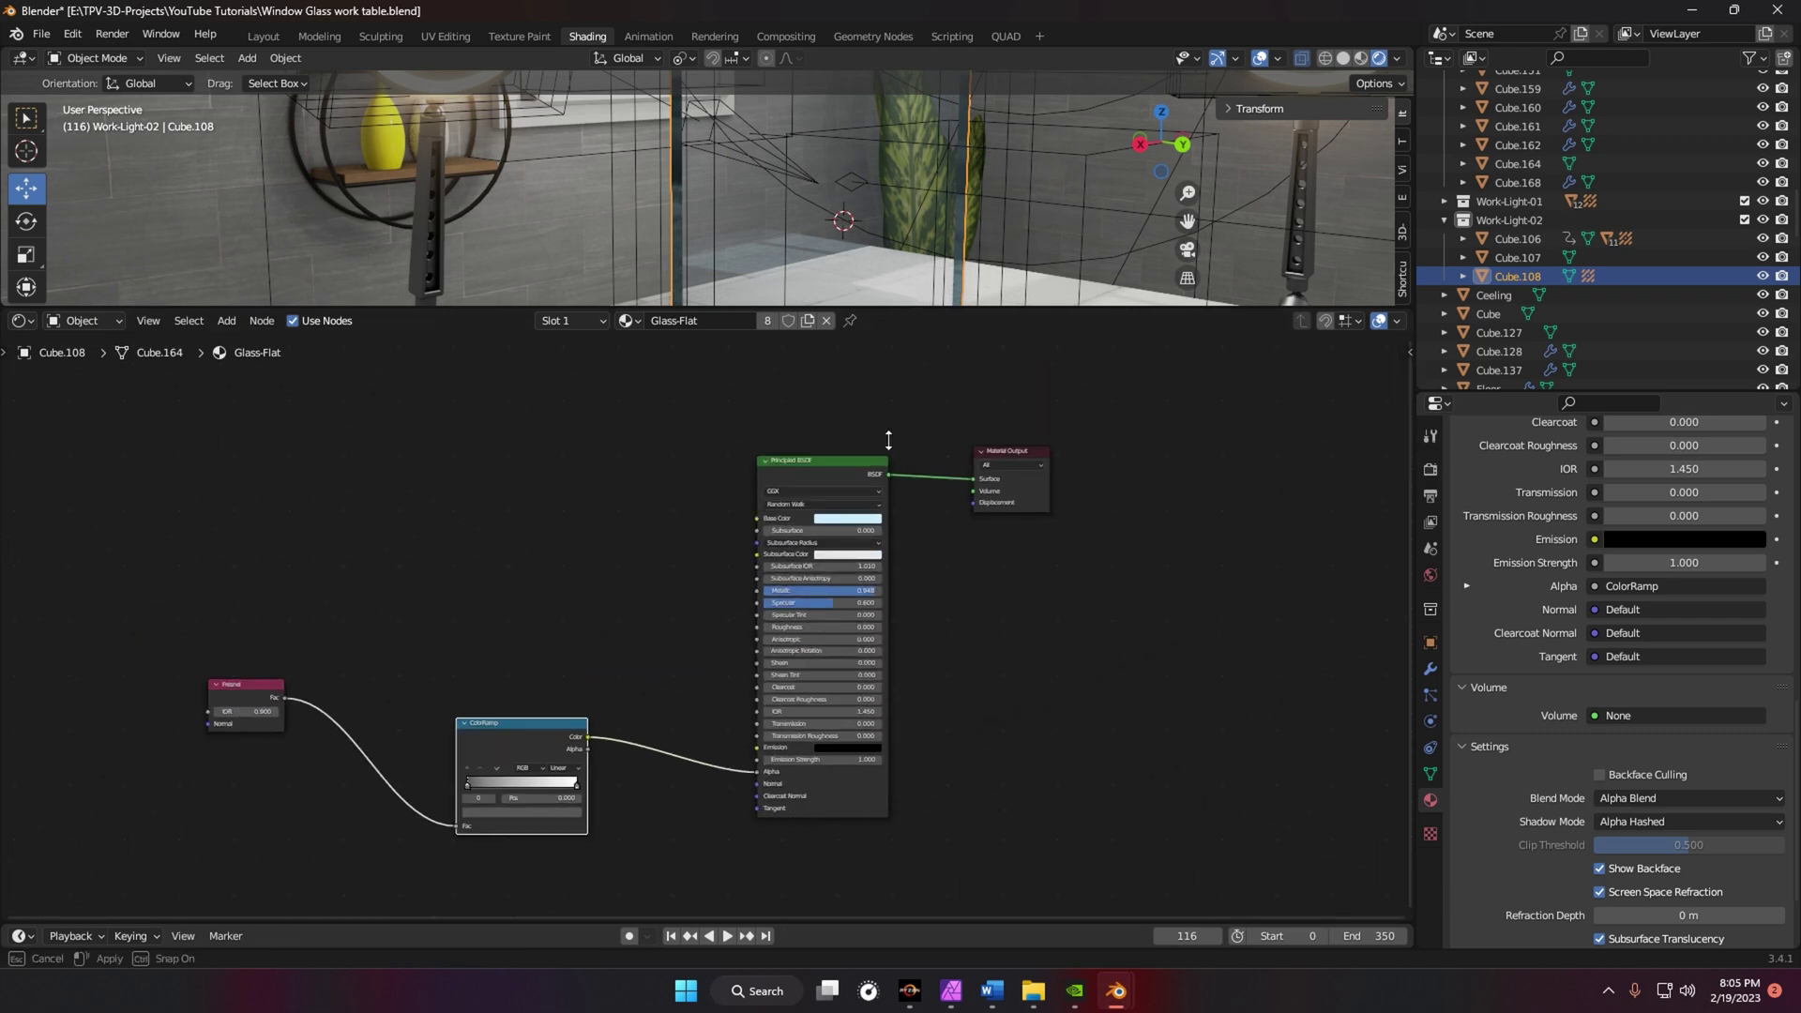
- Enlarge the 3D viewport and select the plain panel on the work table that has no material
{"action": "left_click_drag", "start_coordinate": [895, 385], "coordinate": [915, 652]}
{"action": "middle_click_drag", "start_coordinate": [1072, 522], "coordinate": [819, 431], "text": "shift"}
{"action": "scroll", "coordinate": [1002, 436], "scroll_direction": "down", "scroll_amount": 2}
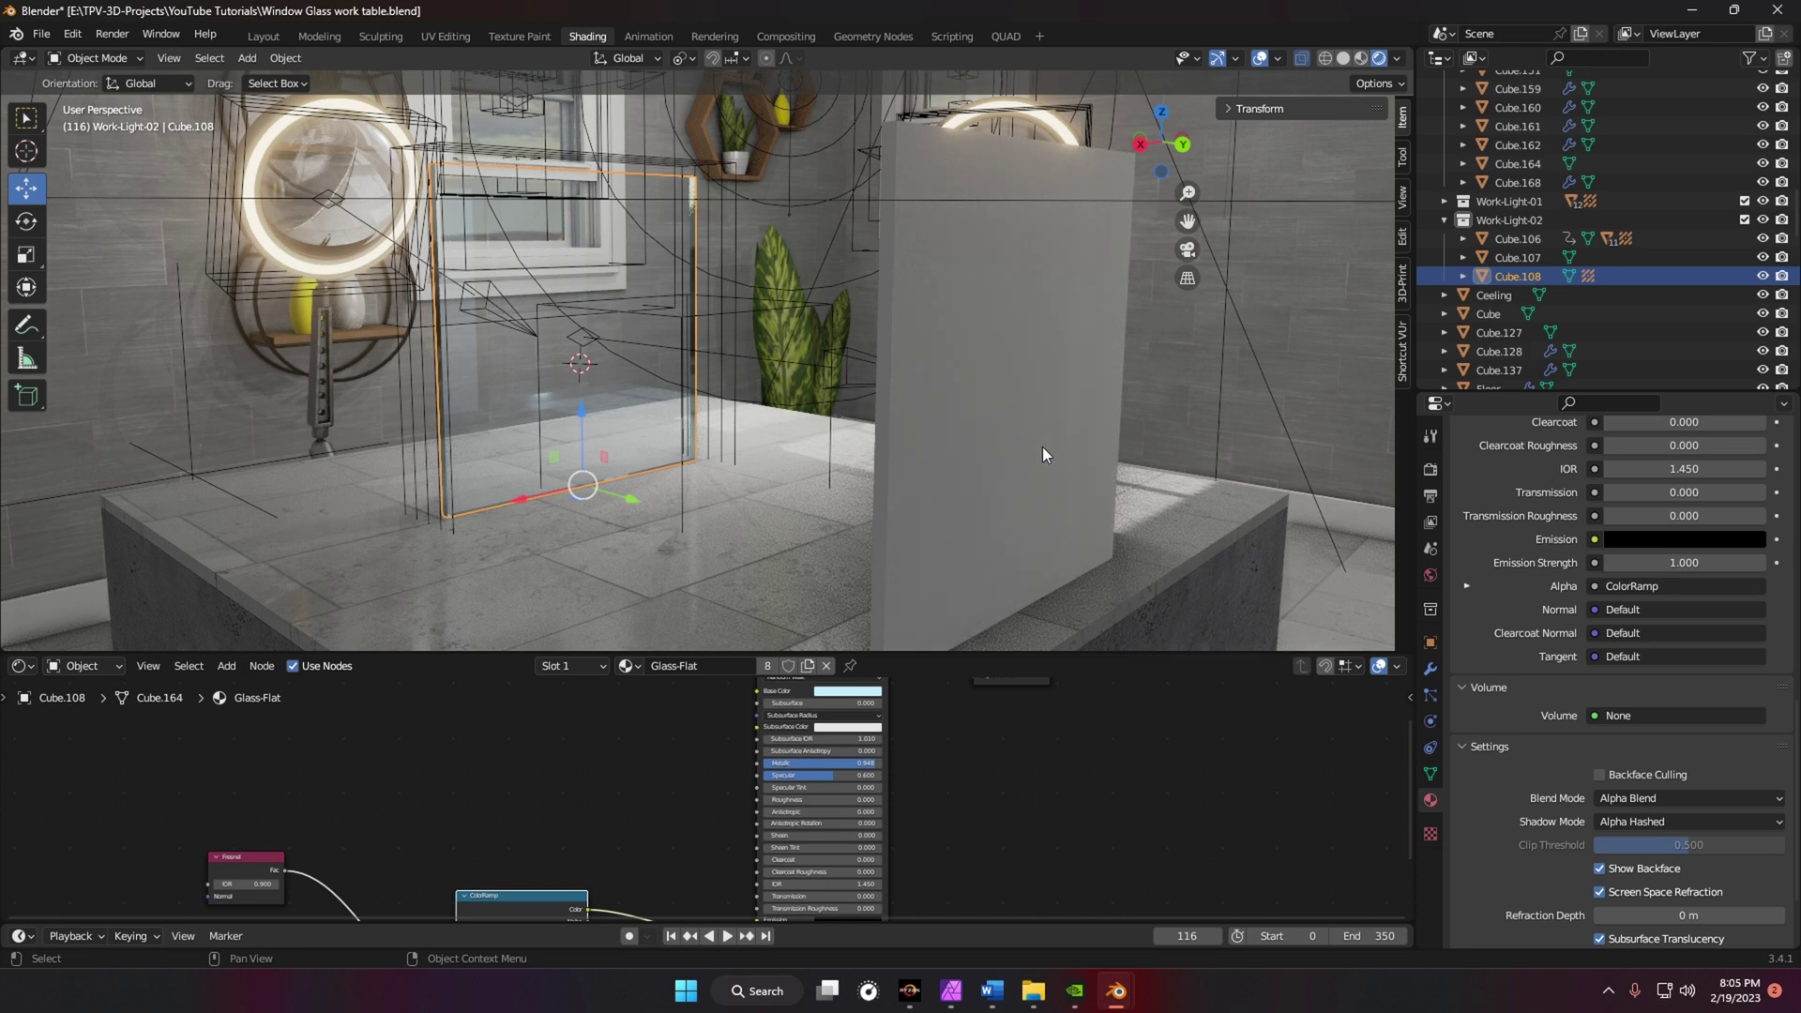
{"action": "left_click", "coordinate": [1043, 447]}
{"action": "middle_click_drag", "start_coordinate": [1043, 446], "coordinate": [947, 373], "text": "shift"}
{"action": "scroll", "coordinate": [820, 364], "scroll_direction": "up", "scroll_amount": 1}
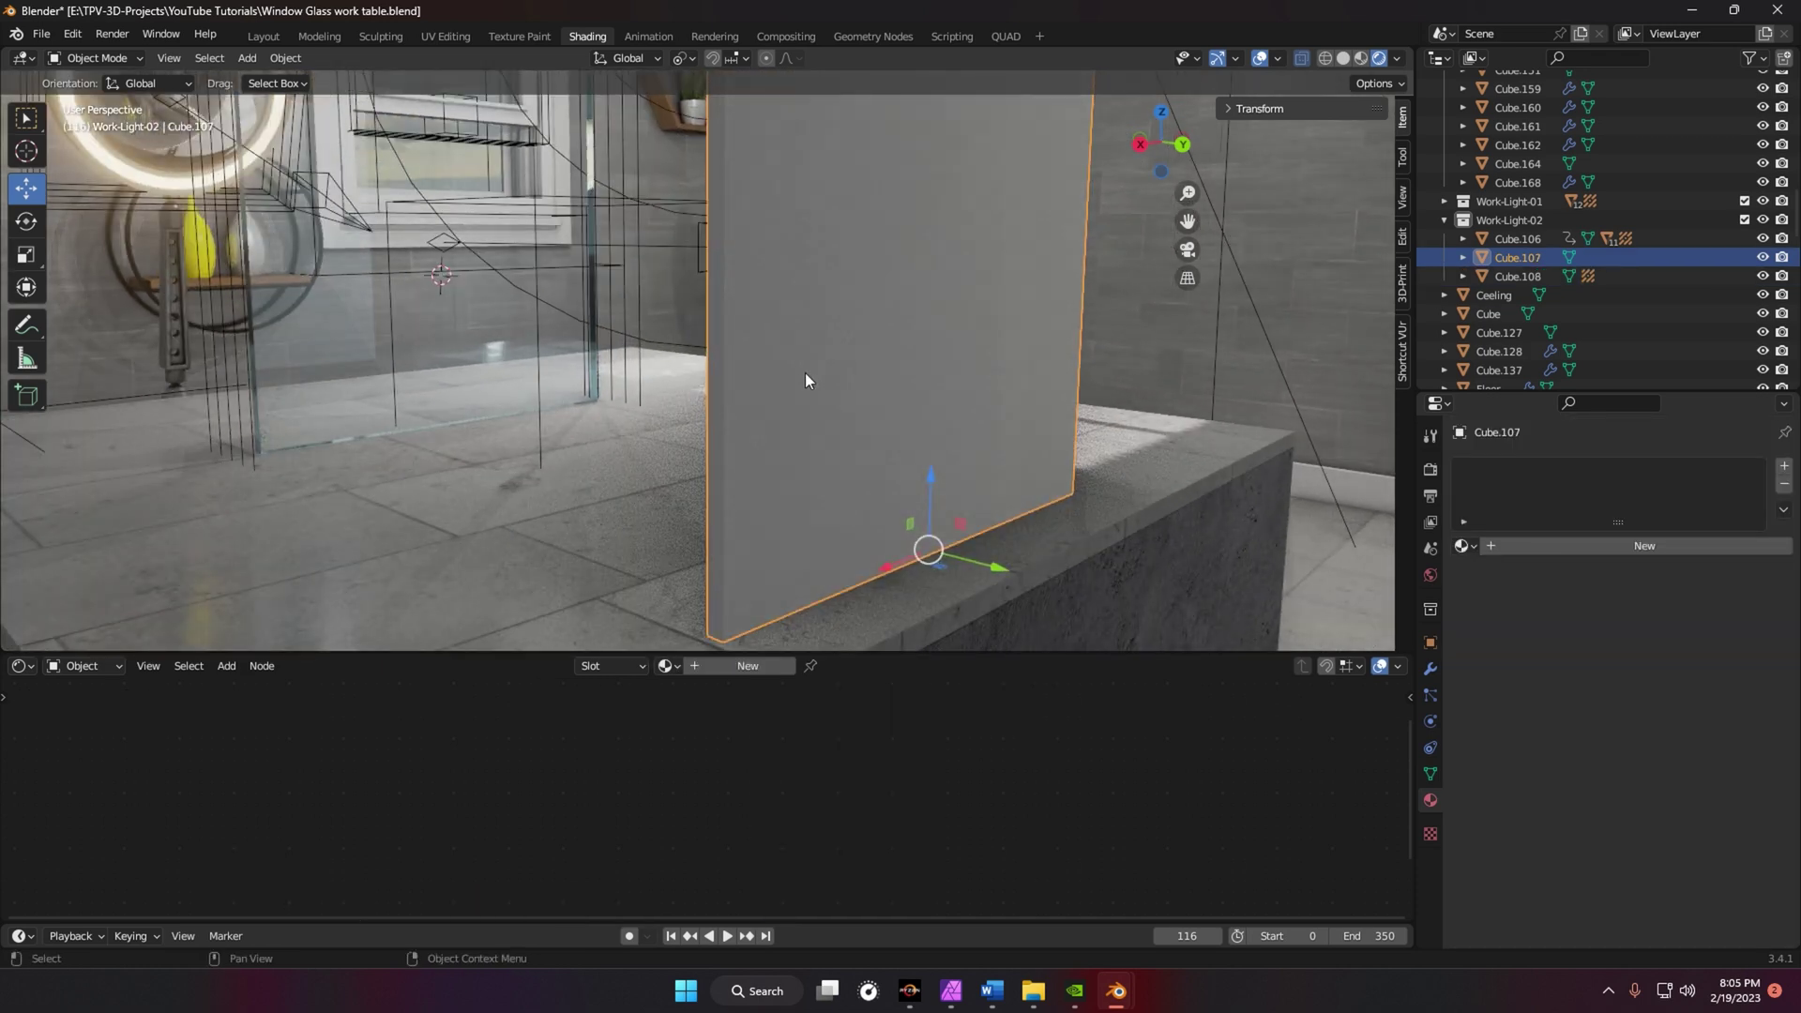
{"action": "middle_click_drag", "start_coordinate": [805, 374], "coordinate": [836, 380]}
{"action": "middle_click_drag", "start_coordinate": [981, 435], "coordinate": [923, 419], "text": "shift"}
{"action": "scroll", "coordinate": [923, 420], "scroll_direction": "down", "scroll_amount": 2}
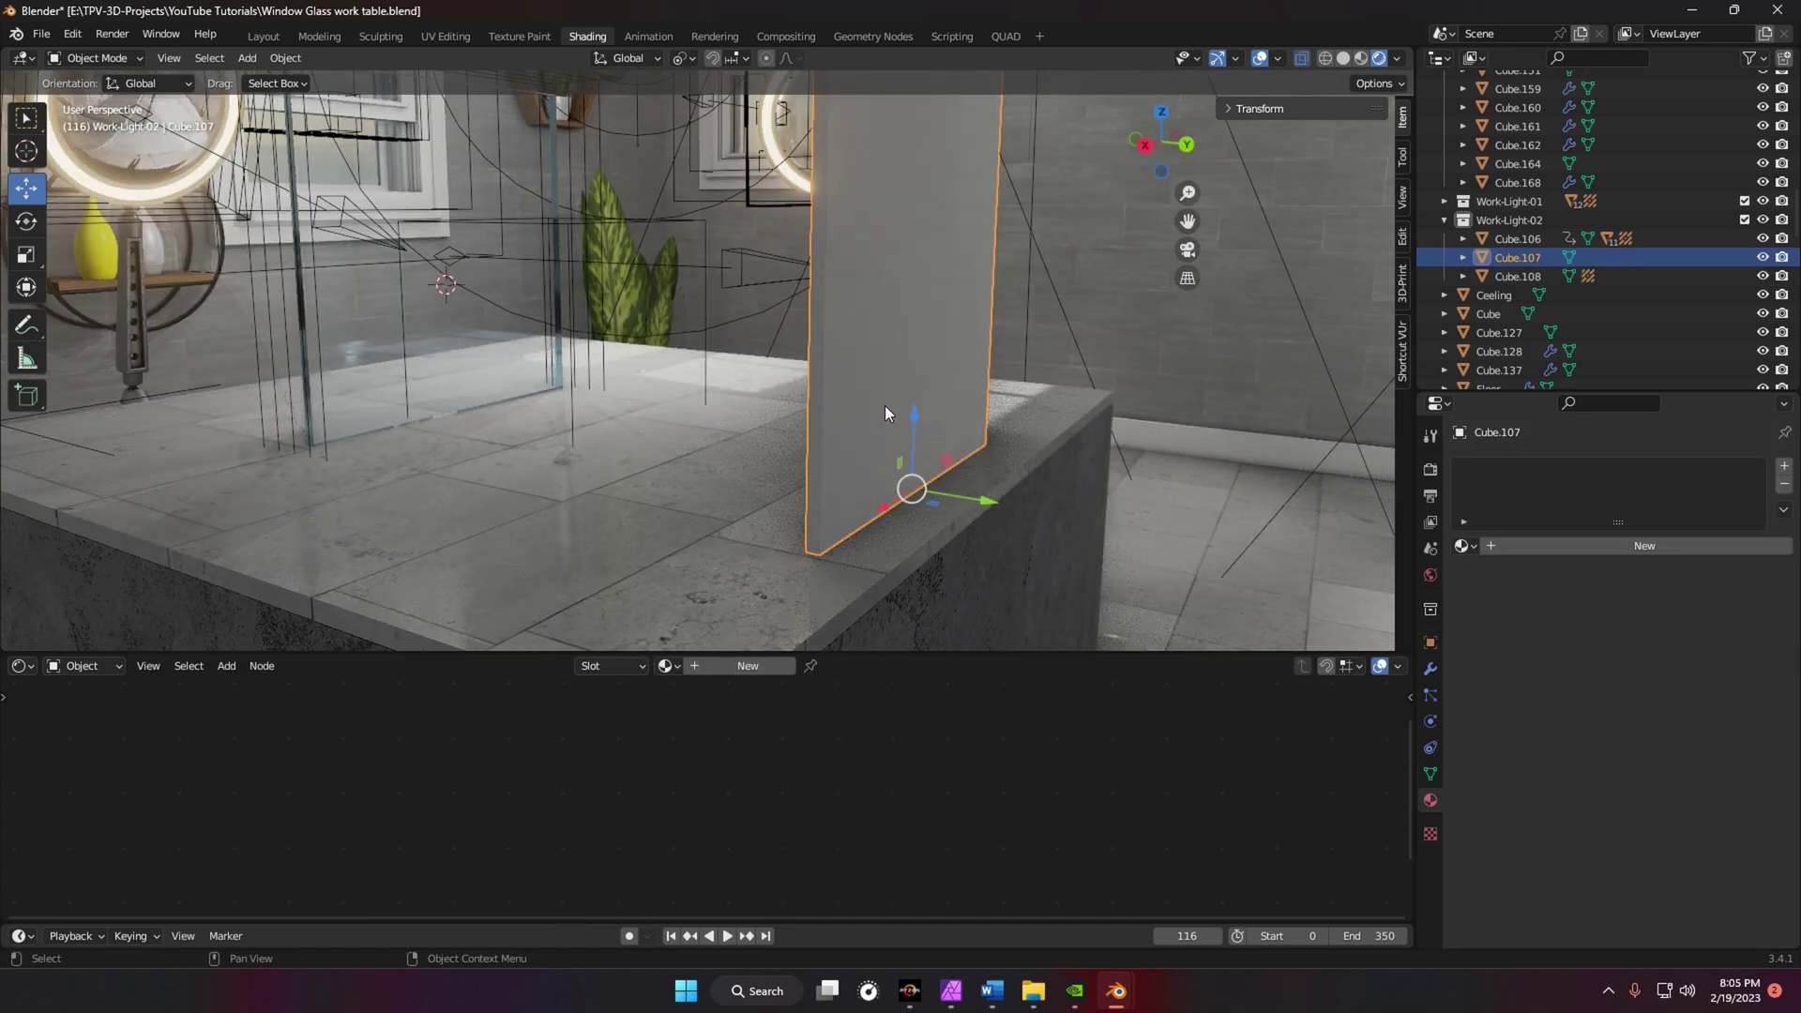
- Switch the 3D viewport to Material Preview shading and frame the blank panel on the work table
{"action": "middle_click_drag", "start_coordinate": [870, 322], "coordinate": [846, 343], "text": "shift"}
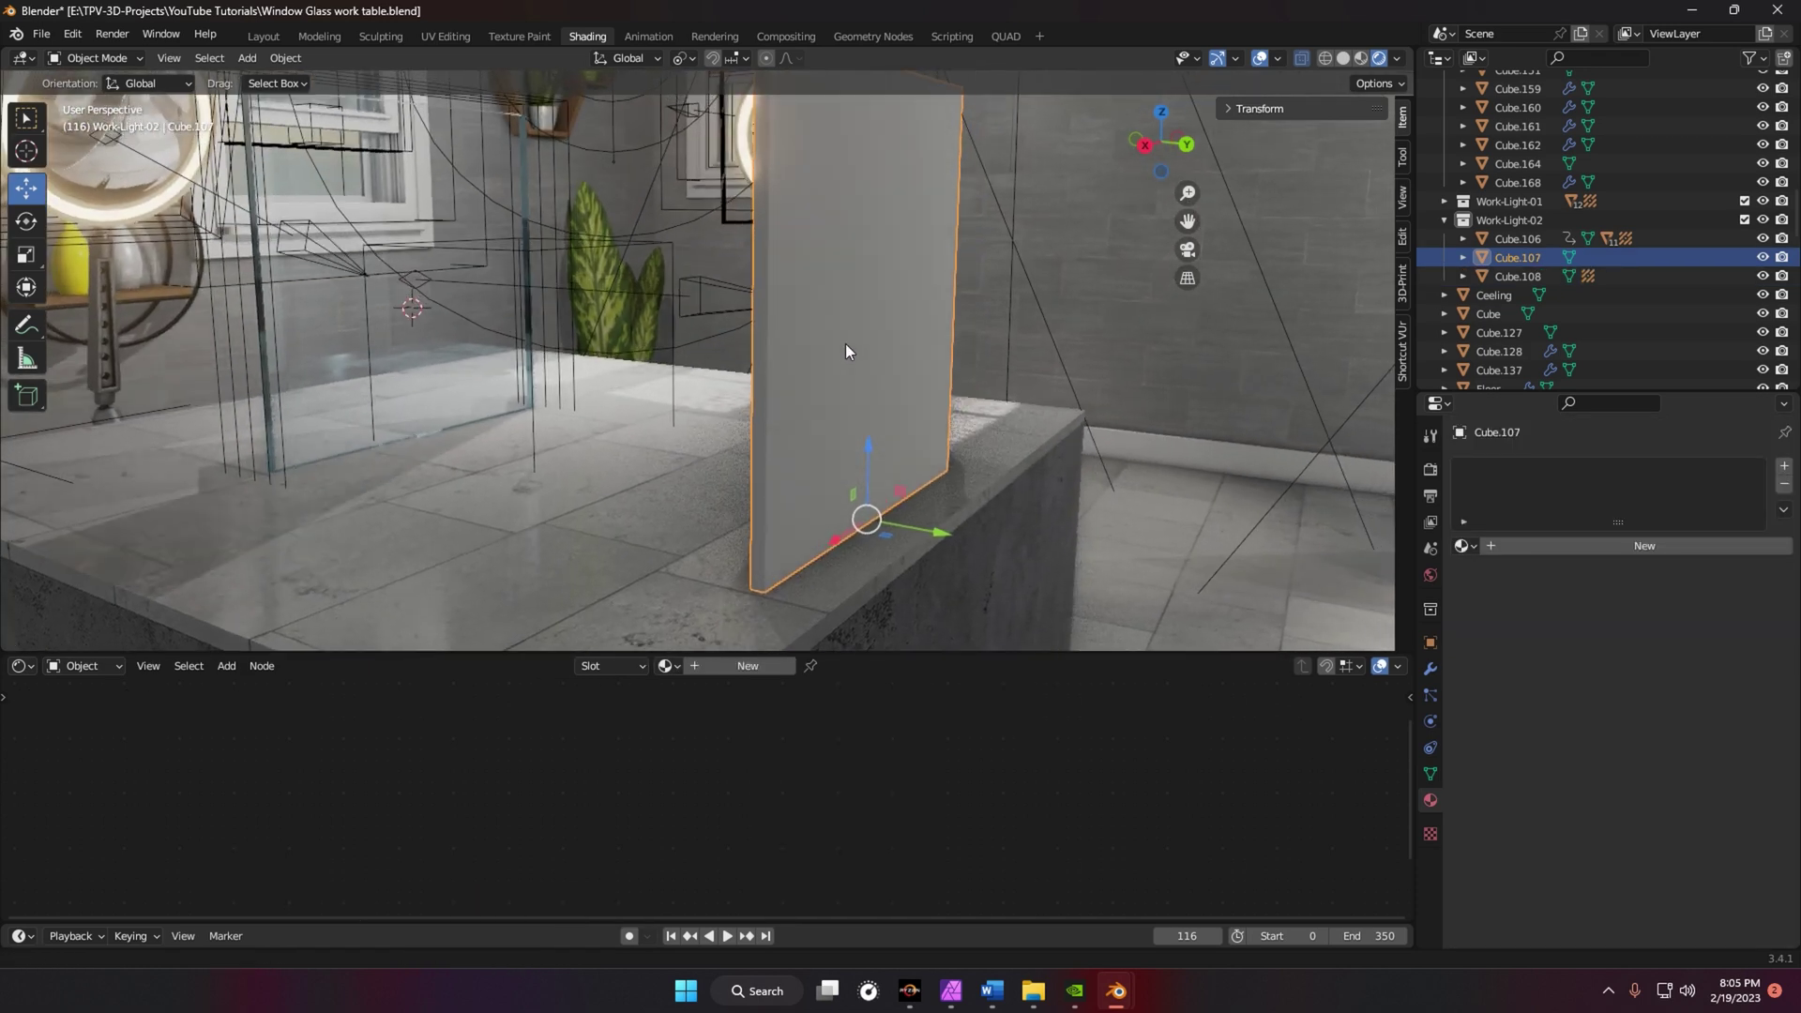
{"action": "left_click", "coordinate": [1360, 59]}
{"action": "scroll", "coordinate": [853, 285], "scroll_direction": "down", "scroll_amount": 4}
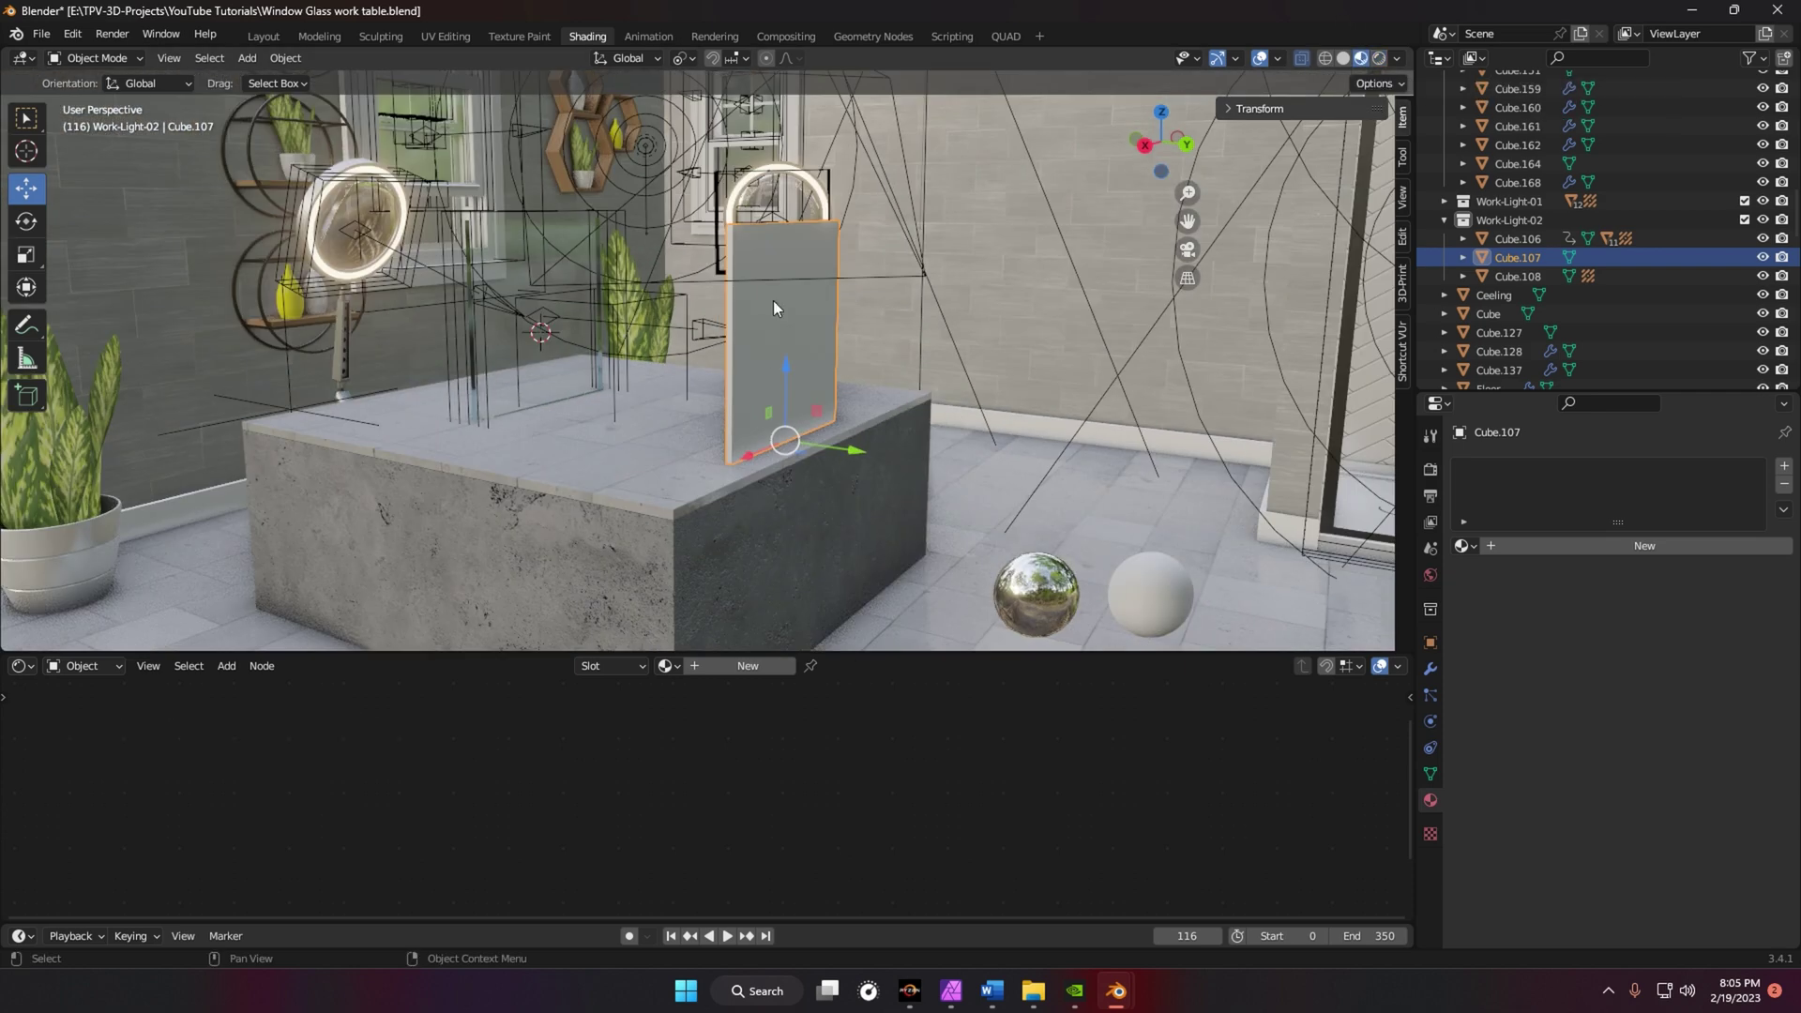
{"action": "scroll", "coordinate": [780, 319], "scroll_direction": "up", "scroll_amount": 3}
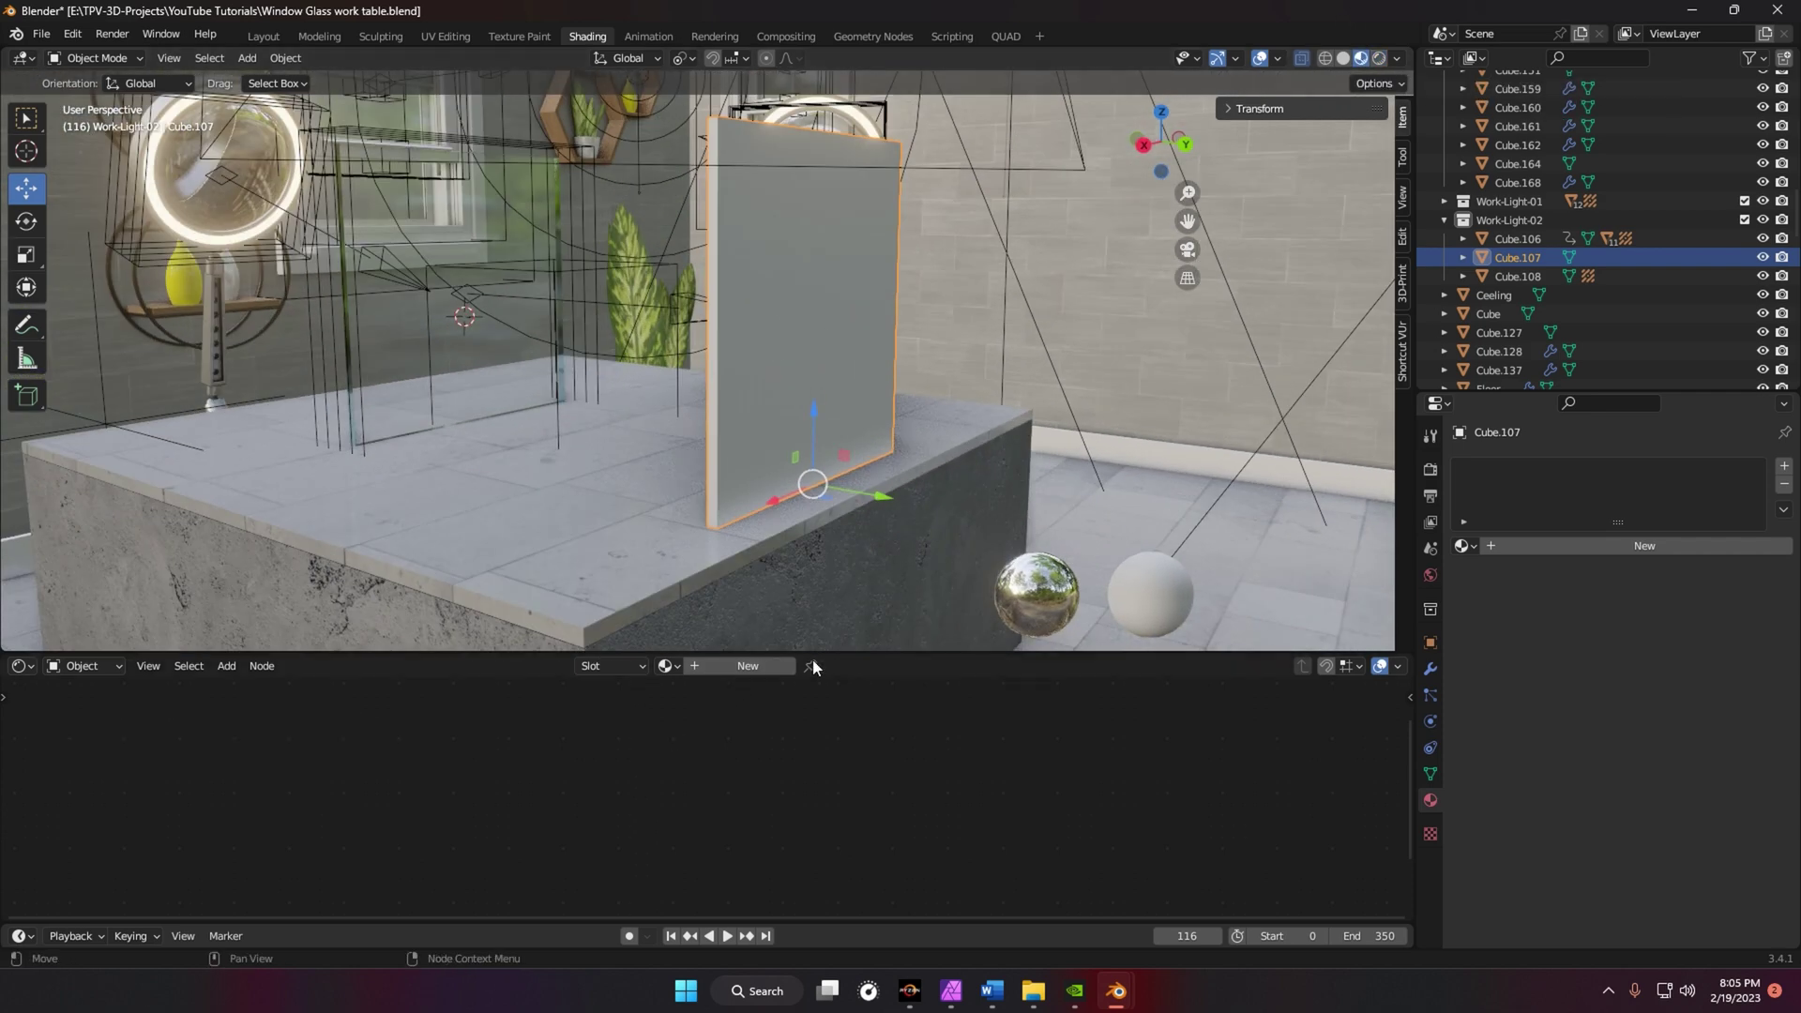
- Enlarge the shader editor and create a new material for the blank panel
{"action": "left_click_drag", "start_coordinate": [849, 654], "coordinate": [751, 514]}
{"action": "left_click", "coordinate": [728, 531]}
{"action": "middle_click_drag", "start_coordinate": [713, 662], "coordinate": [909, 682]}
{"action": "scroll", "coordinate": [700, 751], "scroll_direction": "down", "scroll_amount": 3}
{"action": "middle_click_drag", "start_coordinate": [700, 750], "coordinate": [848, 735]}
{"action": "scroll", "coordinate": [805, 598], "scroll_direction": "up", "scroll_amount": 2}
{"action": "scroll", "coordinate": [804, 598], "scroll_direction": "up", "scroll_amount": 1}
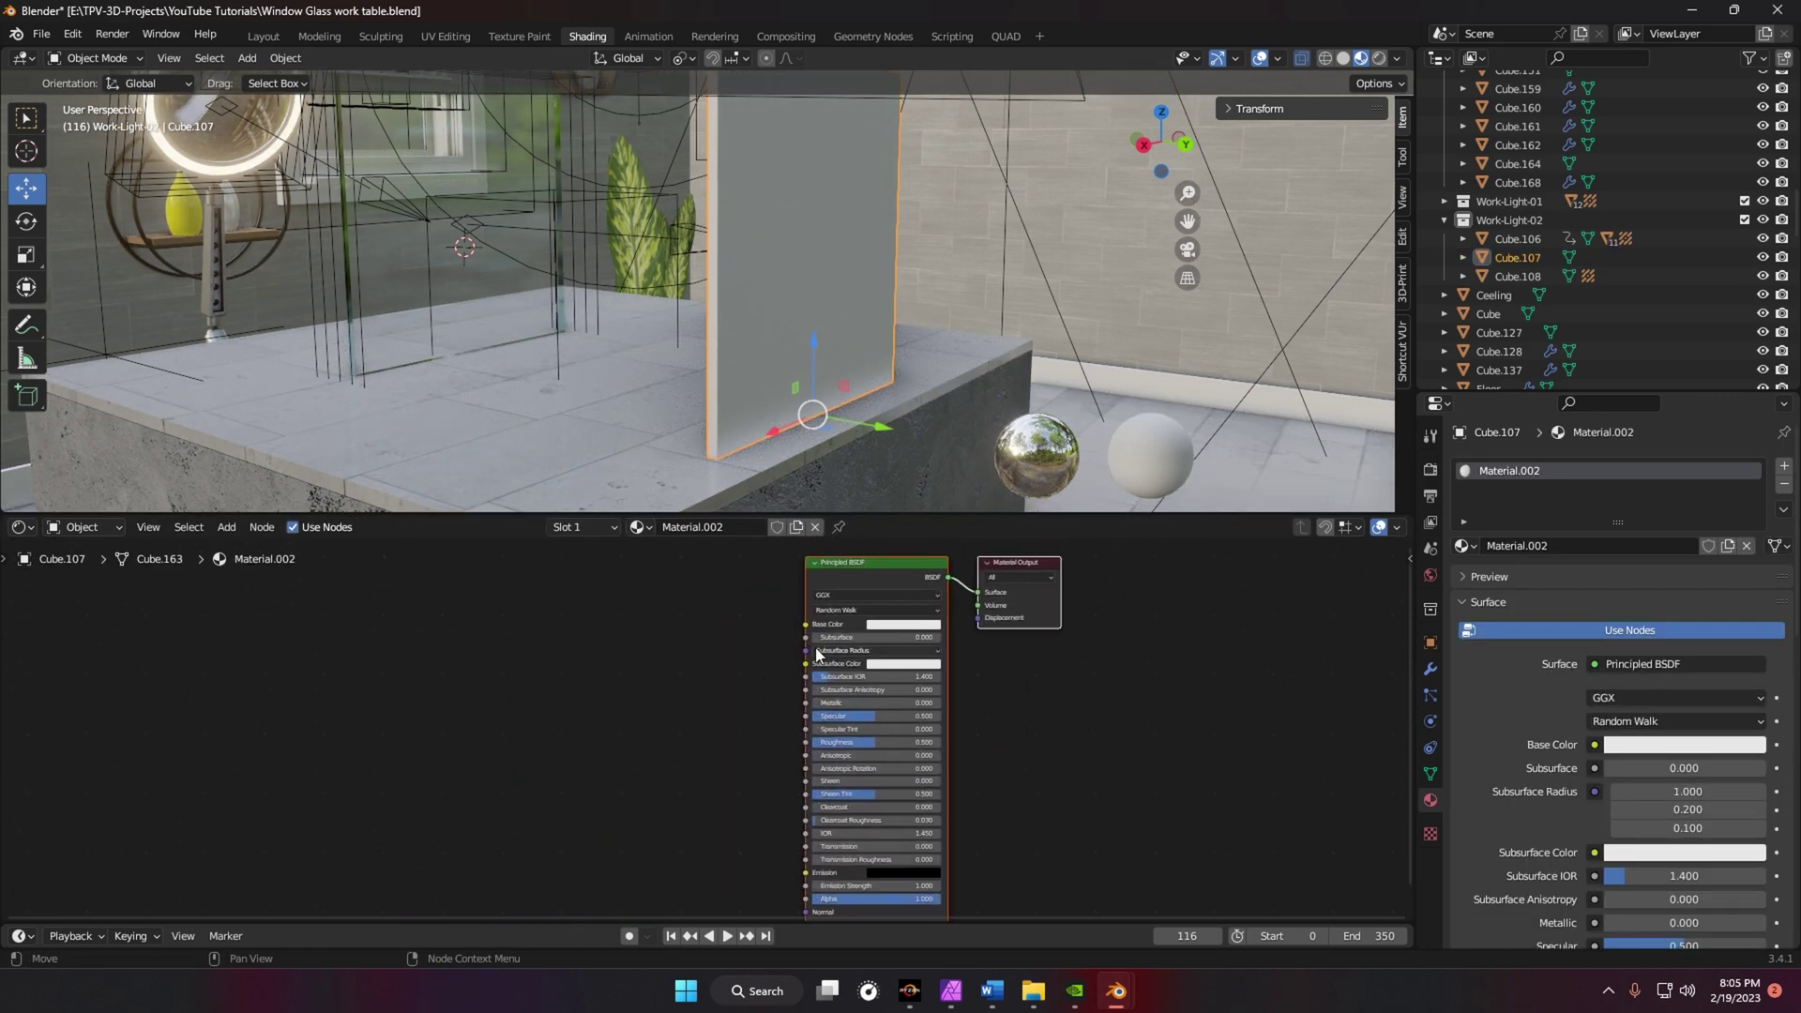
- Add a Fresnel node ahead of the Principled BSDF and set its IOR to 0.900
{"action": "key", "text": "shift+a"}
{"action": "left_click", "coordinate": [636, 714]}
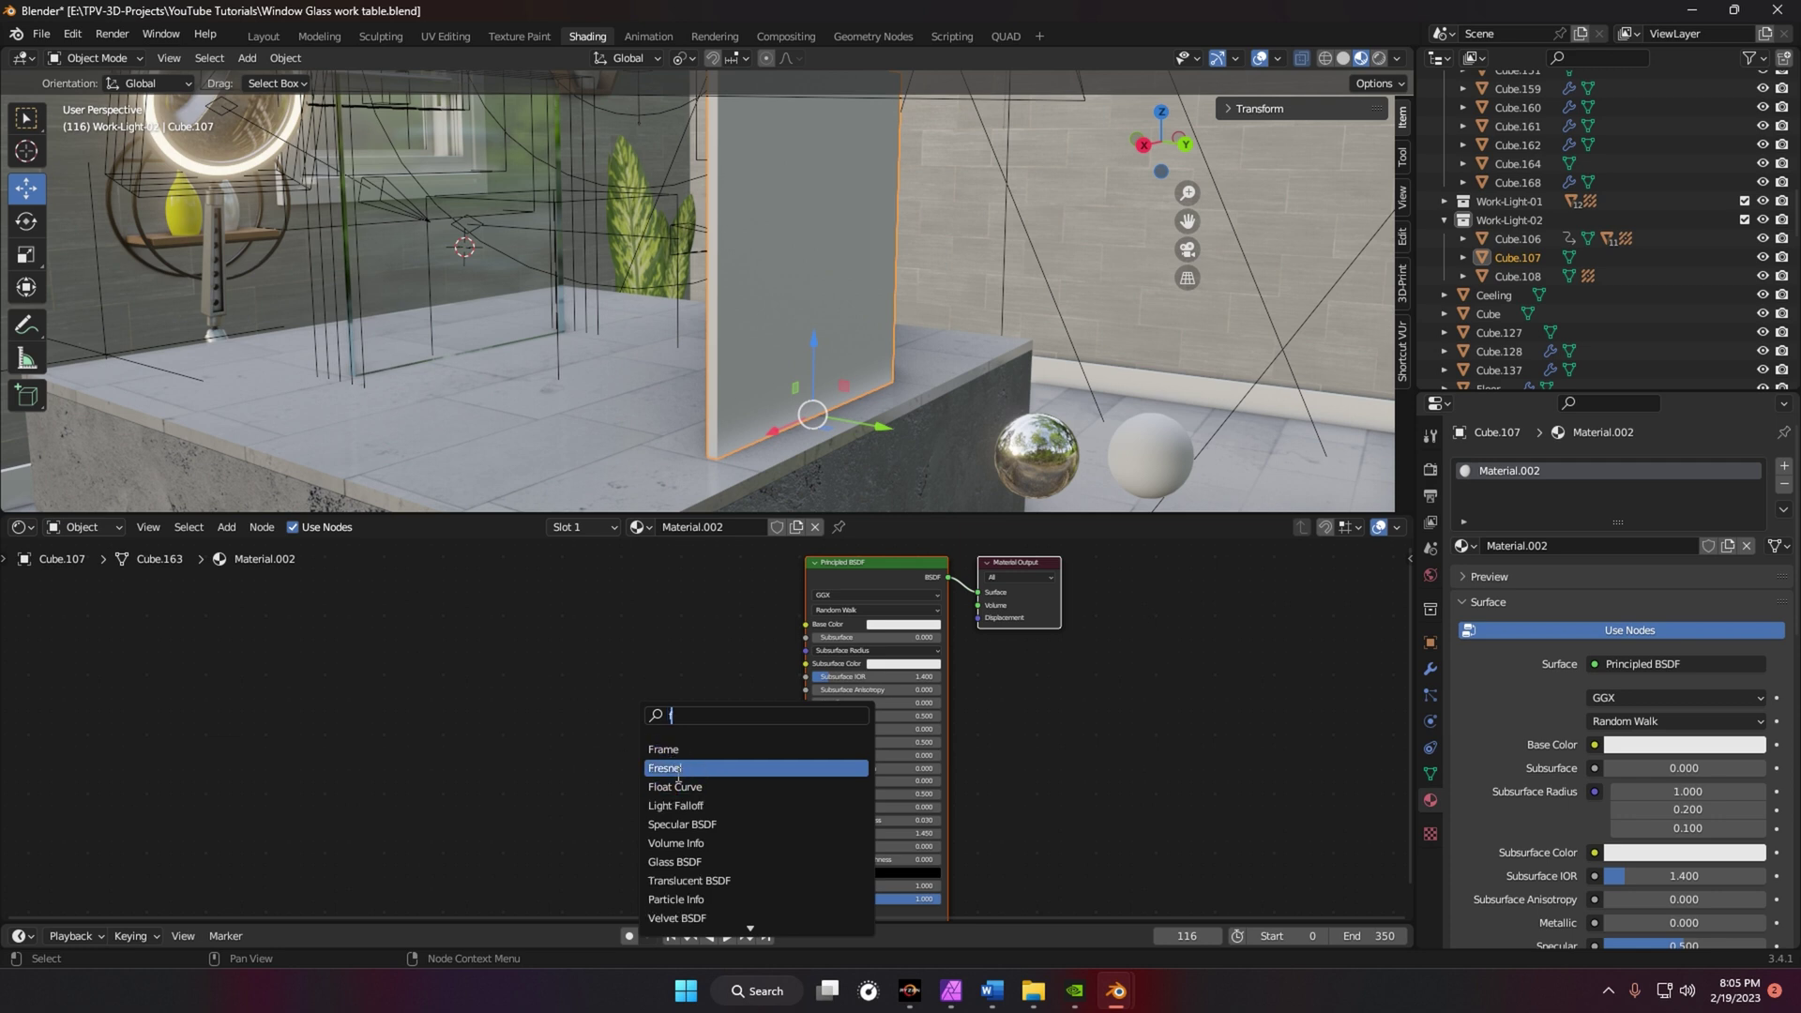
{"action": "left_click", "coordinate": [674, 766]}
{"action": "left_click", "coordinate": [434, 745]}
{"action": "scroll", "coordinate": [450, 737], "scroll_direction": "up", "scroll_amount": 5}
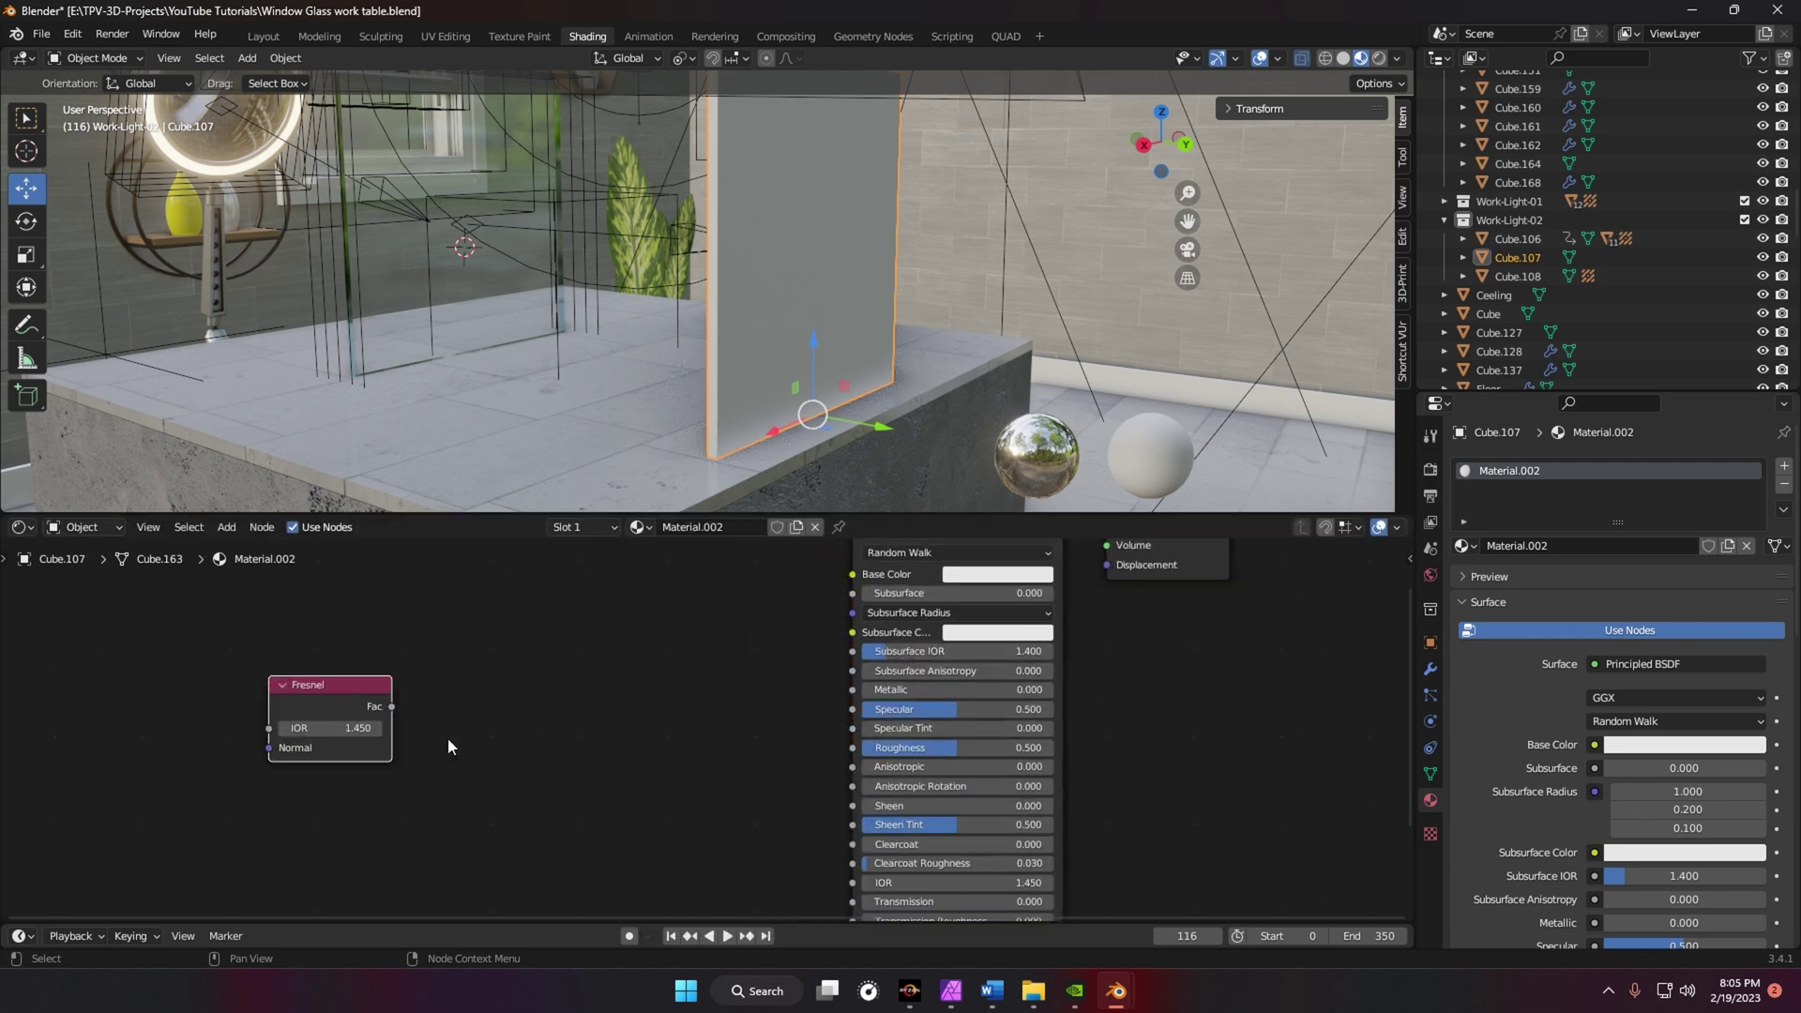
{"action": "middle_click_drag", "start_coordinate": [377, 739], "coordinate": [639, 740]}
{"action": "scroll", "coordinate": [639, 746], "scroll_direction": "up", "scroll_amount": 1}
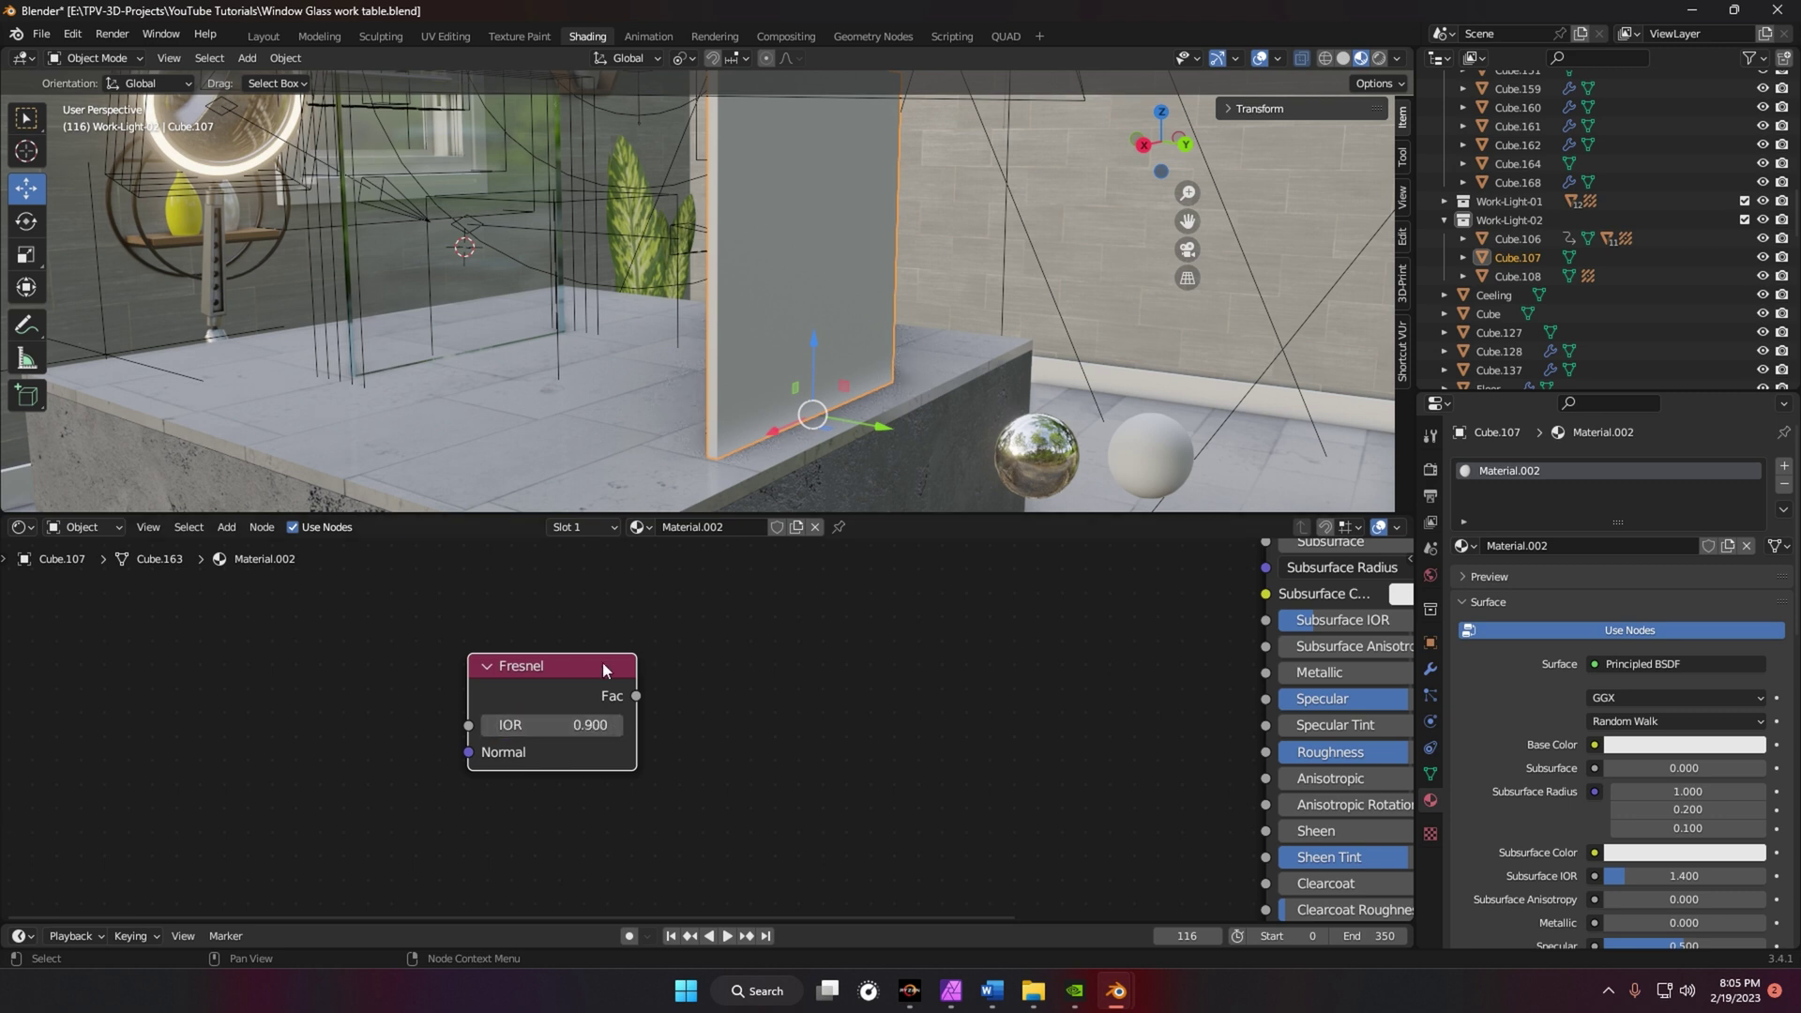
- Add a ColorRamp node beside the Fresnel node and connect the Fresnel Fac output to the ColorRamp Fac input
{"action": "left_click_drag", "start_coordinate": [608, 669], "coordinate": [626, 672]}
{"action": "key", "text": "shift+a"}
{"action": "left_click", "coordinate": [627, 672]}
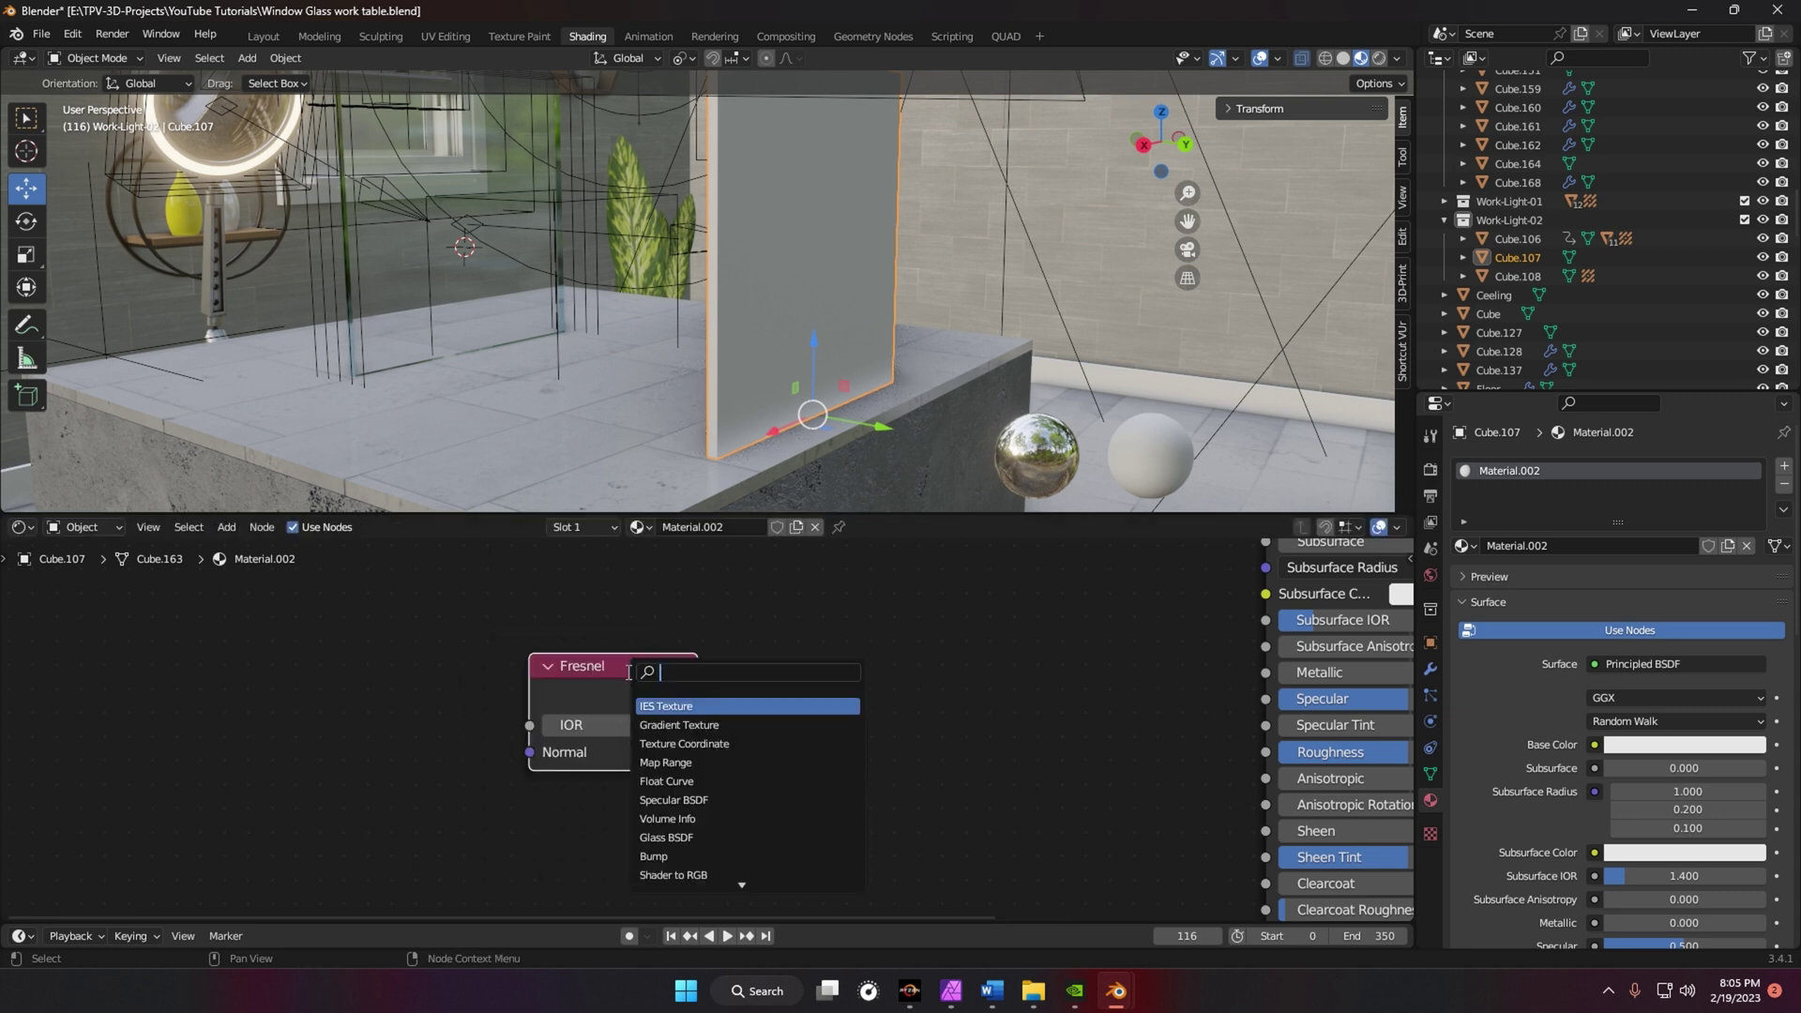
{"action": "type", "text": "c"}
{"action": "left_click", "coordinate": [651, 725]}
{"action": "left_click", "coordinate": [680, 712]}
{"action": "left_click_drag", "start_coordinate": [696, 694], "coordinate": [825, 827]}
{"action": "key", "text": "Escape"}
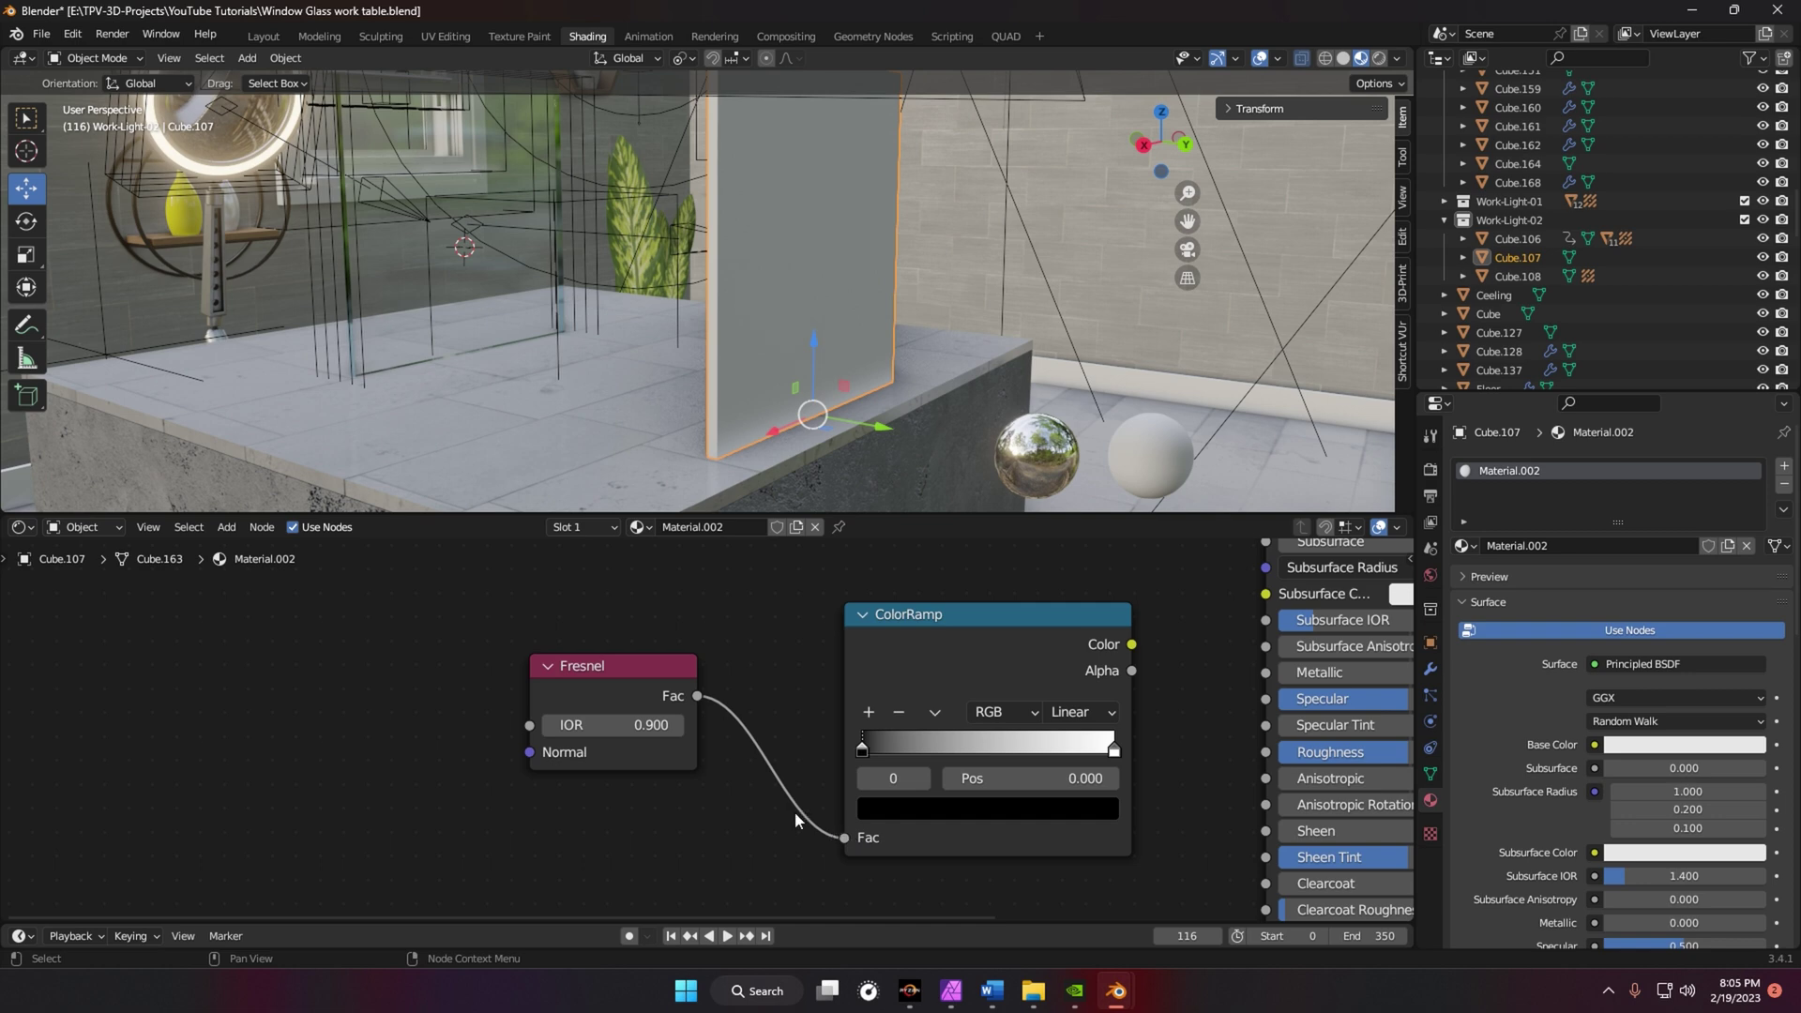
- Connect the ColorRamp Color output to the Principled BSDF Alpha input and reposition the ColorRamp and Fresnel nodes
{"action": "middle_click_drag", "start_coordinate": [1014, 814], "coordinate": [825, 779]}
{"action": "scroll", "coordinate": [830, 780], "scroll_direction": "down", "scroll_amount": 2}
{"action": "scroll", "coordinate": [1009, 858], "scroll_direction": "down", "scroll_amount": 1}
{"action": "middle_click_drag", "start_coordinate": [1026, 889], "coordinate": [945, 766]}
{"action": "scroll", "coordinate": [944, 757], "scroll_direction": "down", "scroll_amount": 1}
{"action": "scroll", "coordinate": [943, 756], "scroll_direction": "down", "scroll_amount": 2}
{"action": "middle_click_drag", "start_coordinate": [889, 830], "coordinate": [880, 849]}
{"action": "left_click_drag", "start_coordinate": [781, 572], "coordinate": [864, 837]}
{"action": "middle_click_drag", "start_coordinate": [697, 747], "coordinate": [808, 848]}
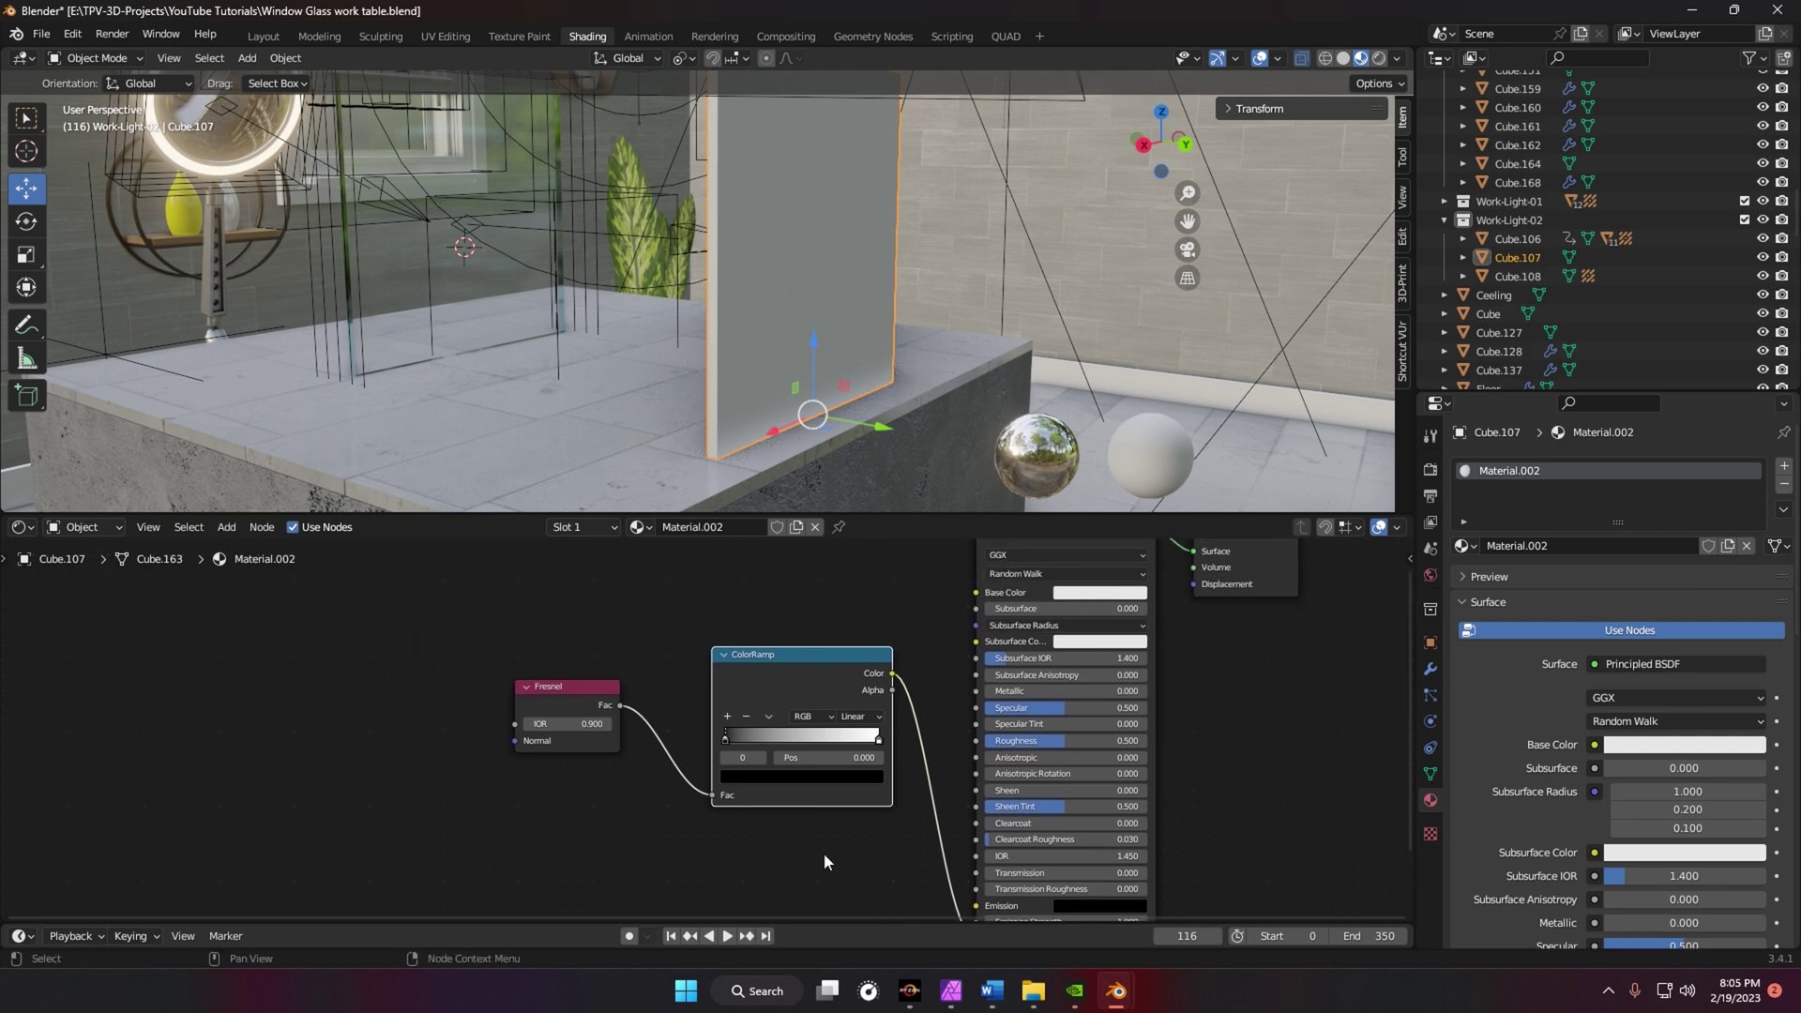
- Preview the Fresnel output directly on the panel from several angles, and restore the Principled BSDF as the surface output
{"action": "left_click", "coordinate": [566, 683], "text": "ctrl+shift"}
{"action": "middle_click_drag", "start_coordinate": [778, 333], "coordinate": [866, 385], "text": "shift"}
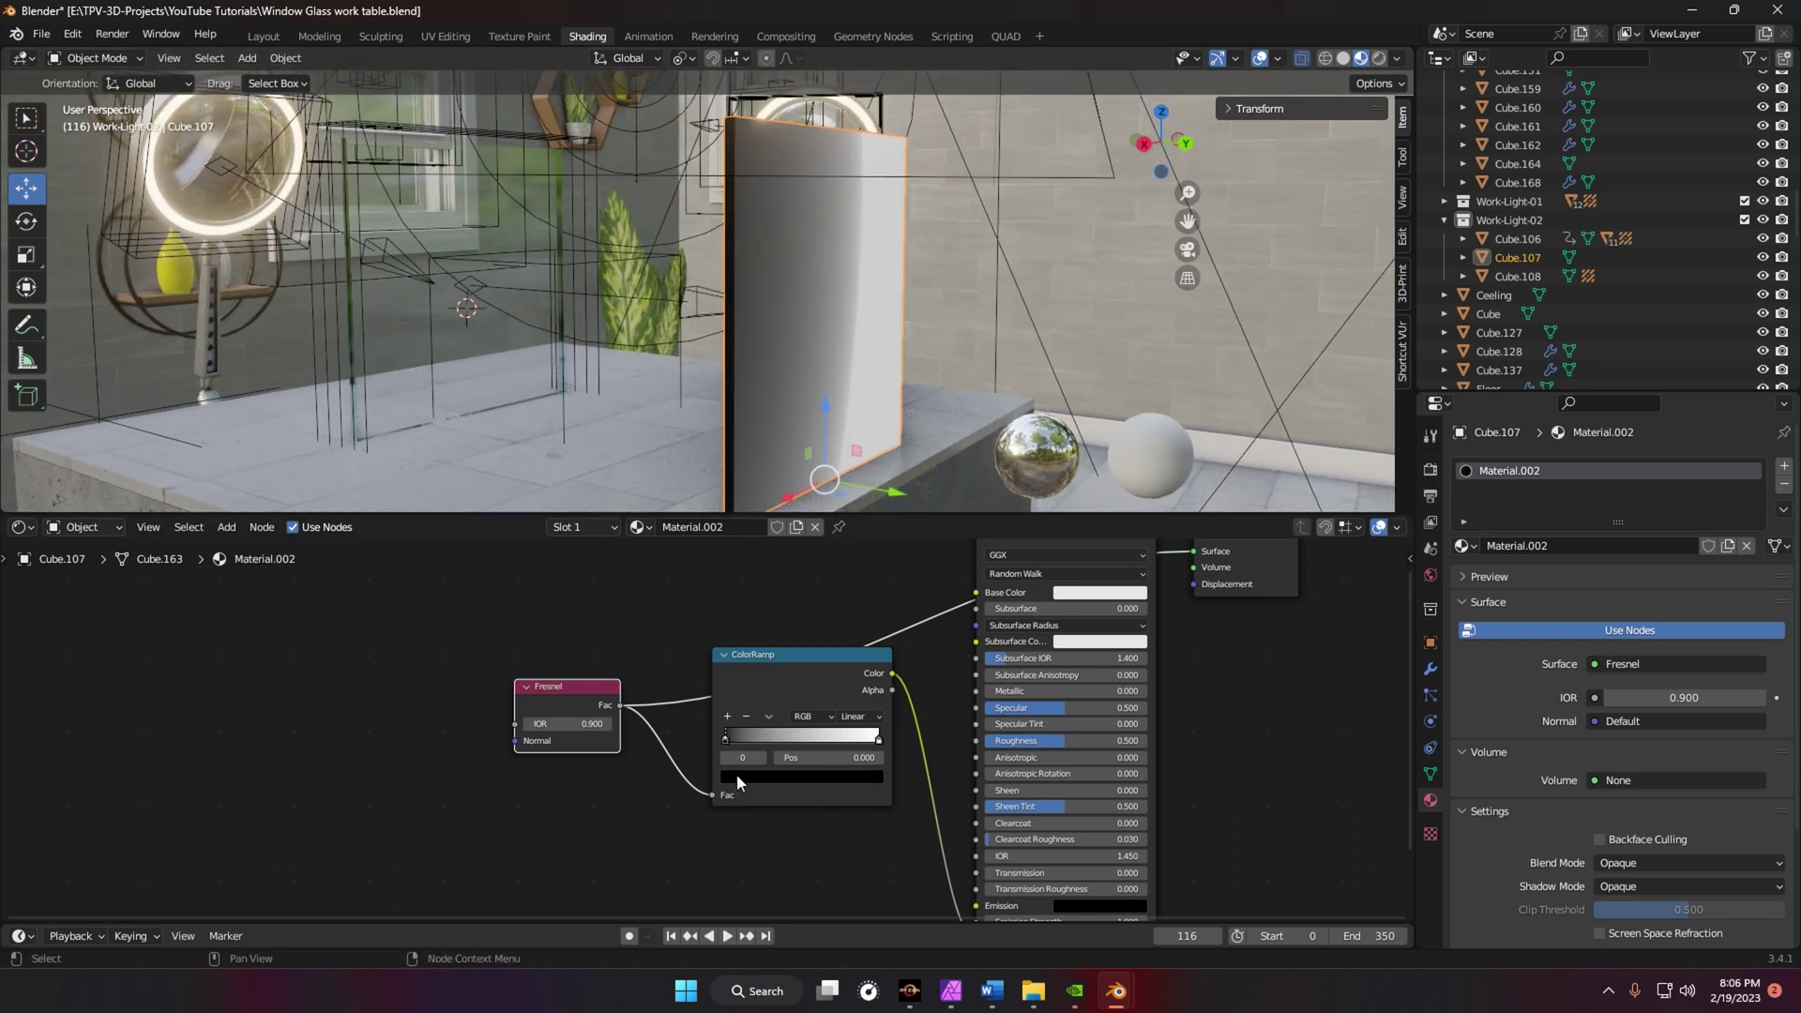
{"action": "middle_click_drag", "start_coordinate": [823, 445], "coordinate": [781, 446]}
{"action": "left_click", "coordinate": [878, 741]}
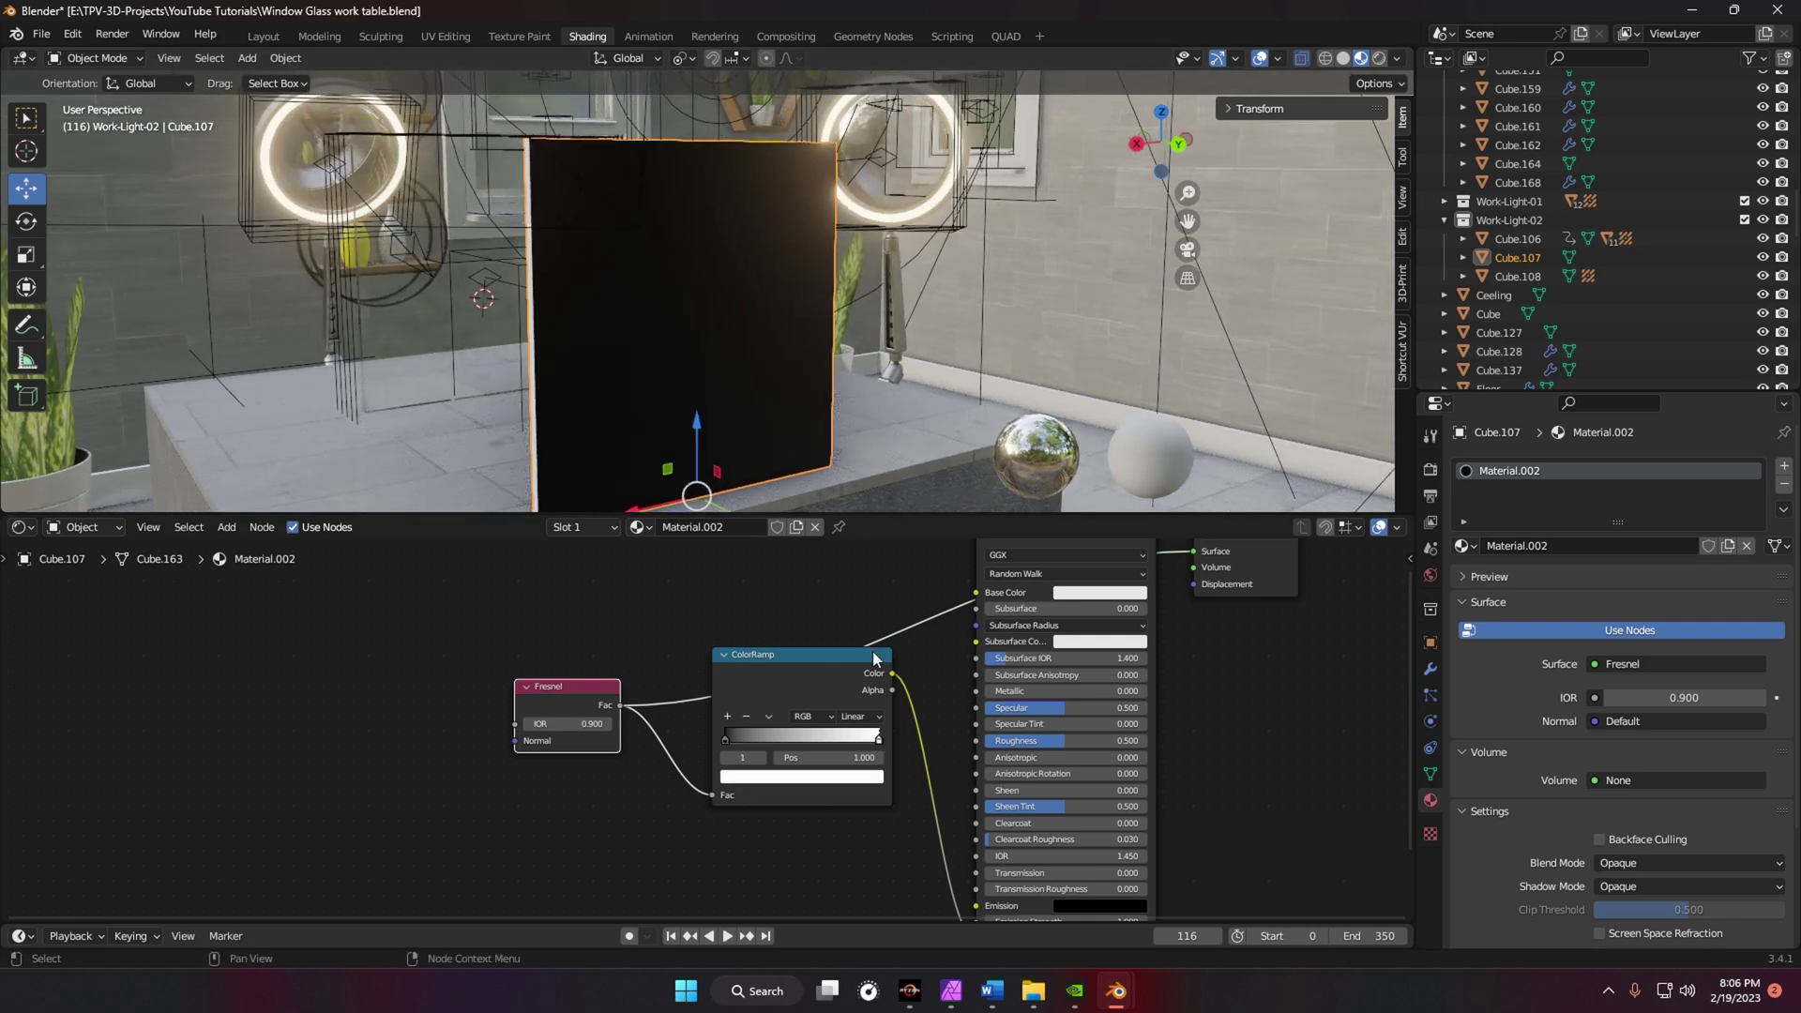
{"action": "middle_click_drag", "start_coordinate": [758, 431], "coordinate": [802, 437]}
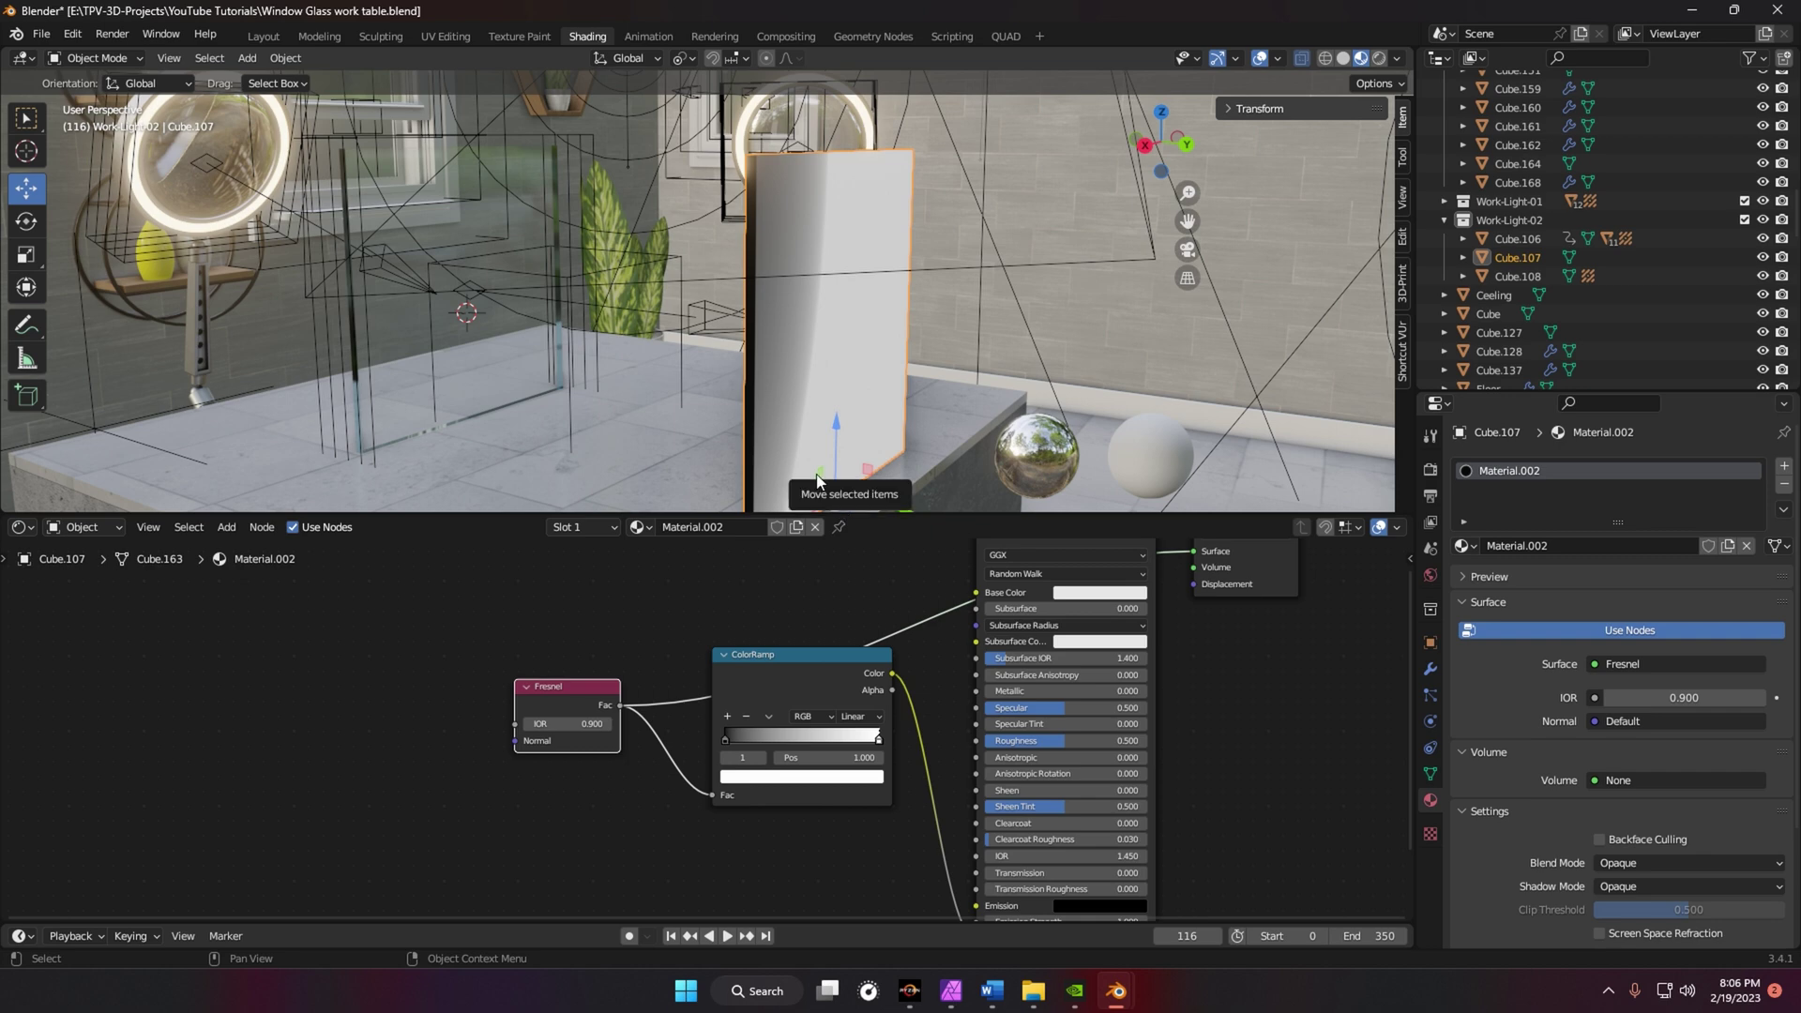
{"action": "middle_click_drag", "start_coordinate": [795, 317], "coordinate": [807, 384]}
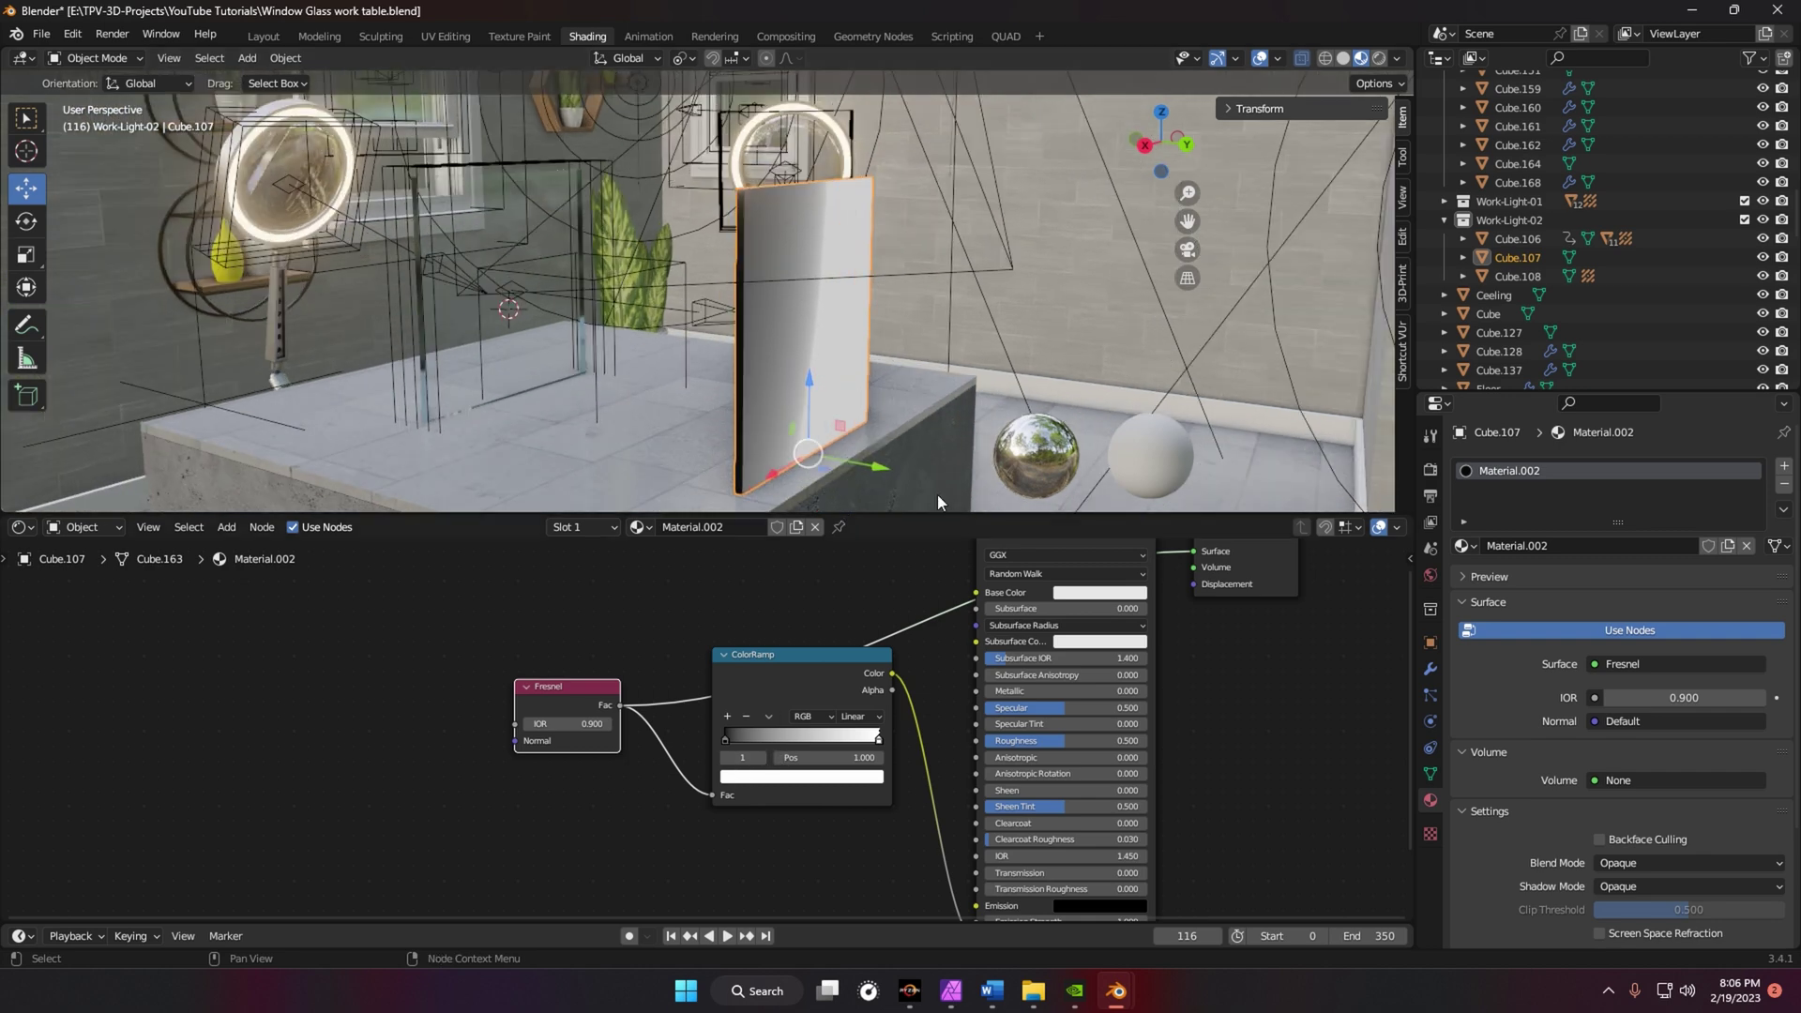
{"action": "middle_click_drag", "start_coordinate": [914, 746], "coordinate": [807, 817]}
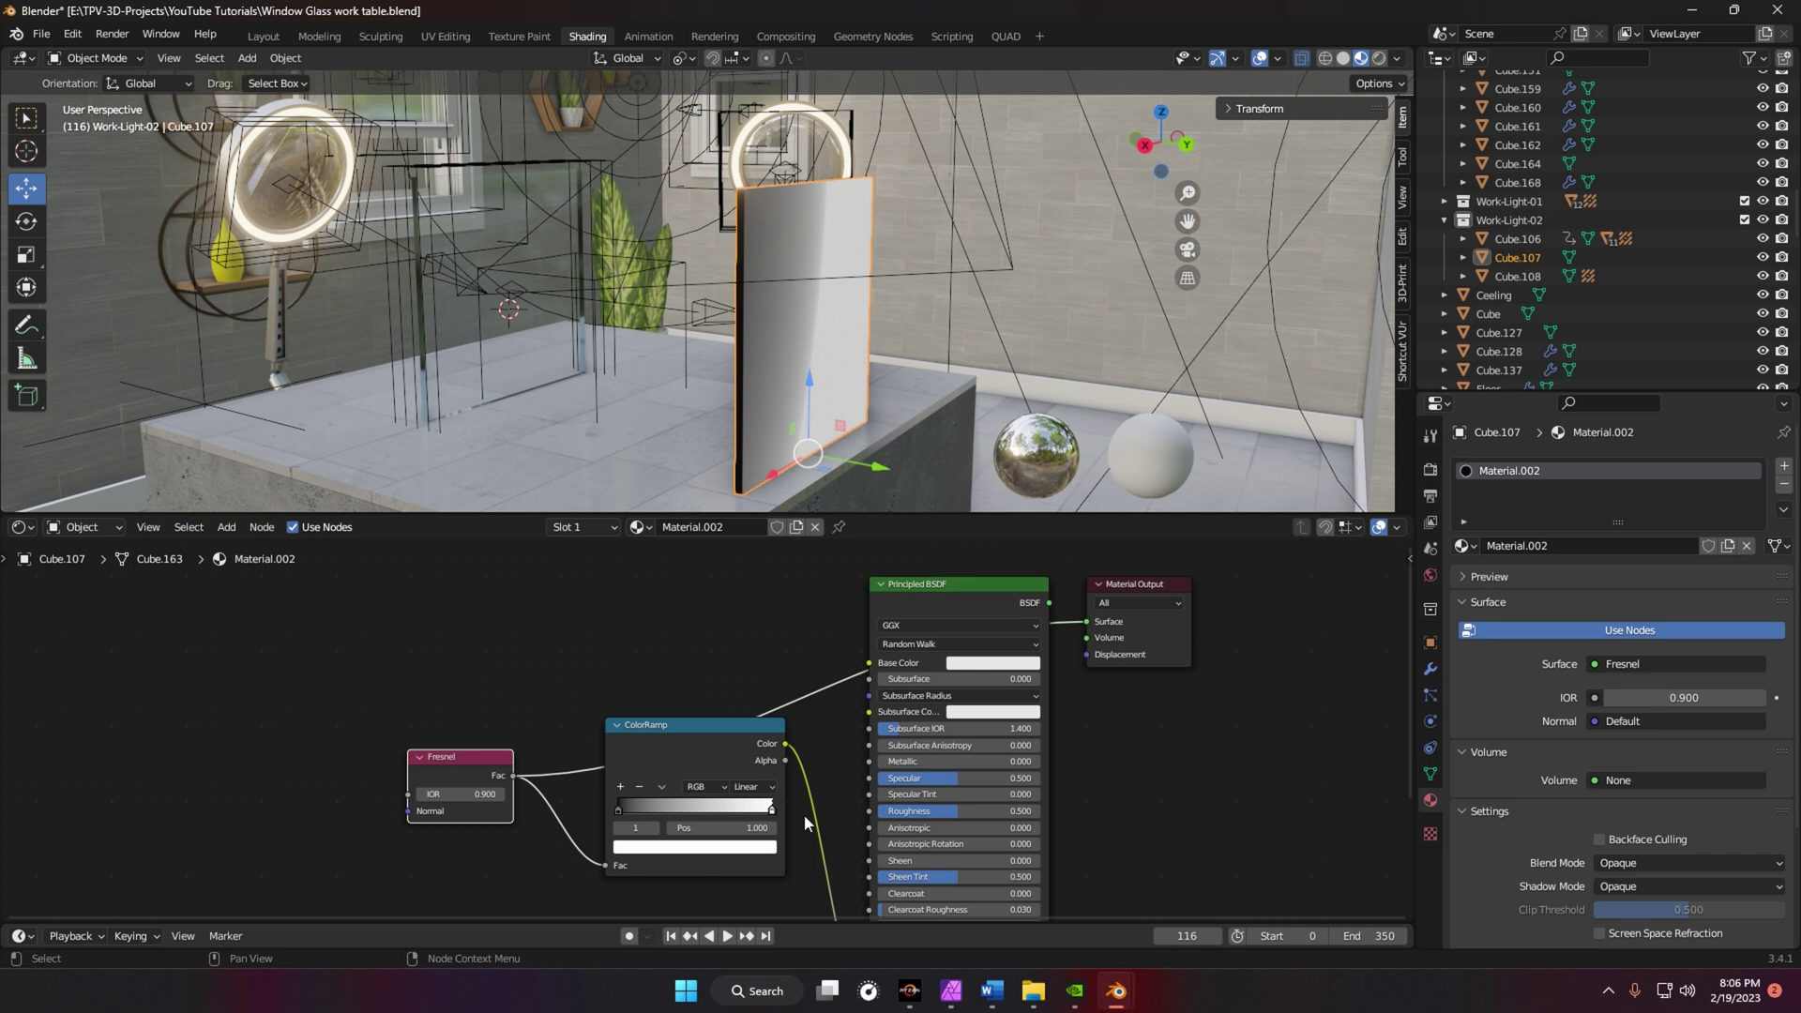
{"action": "left_click", "coordinate": [940, 582], "text": "ctrl+shift"}
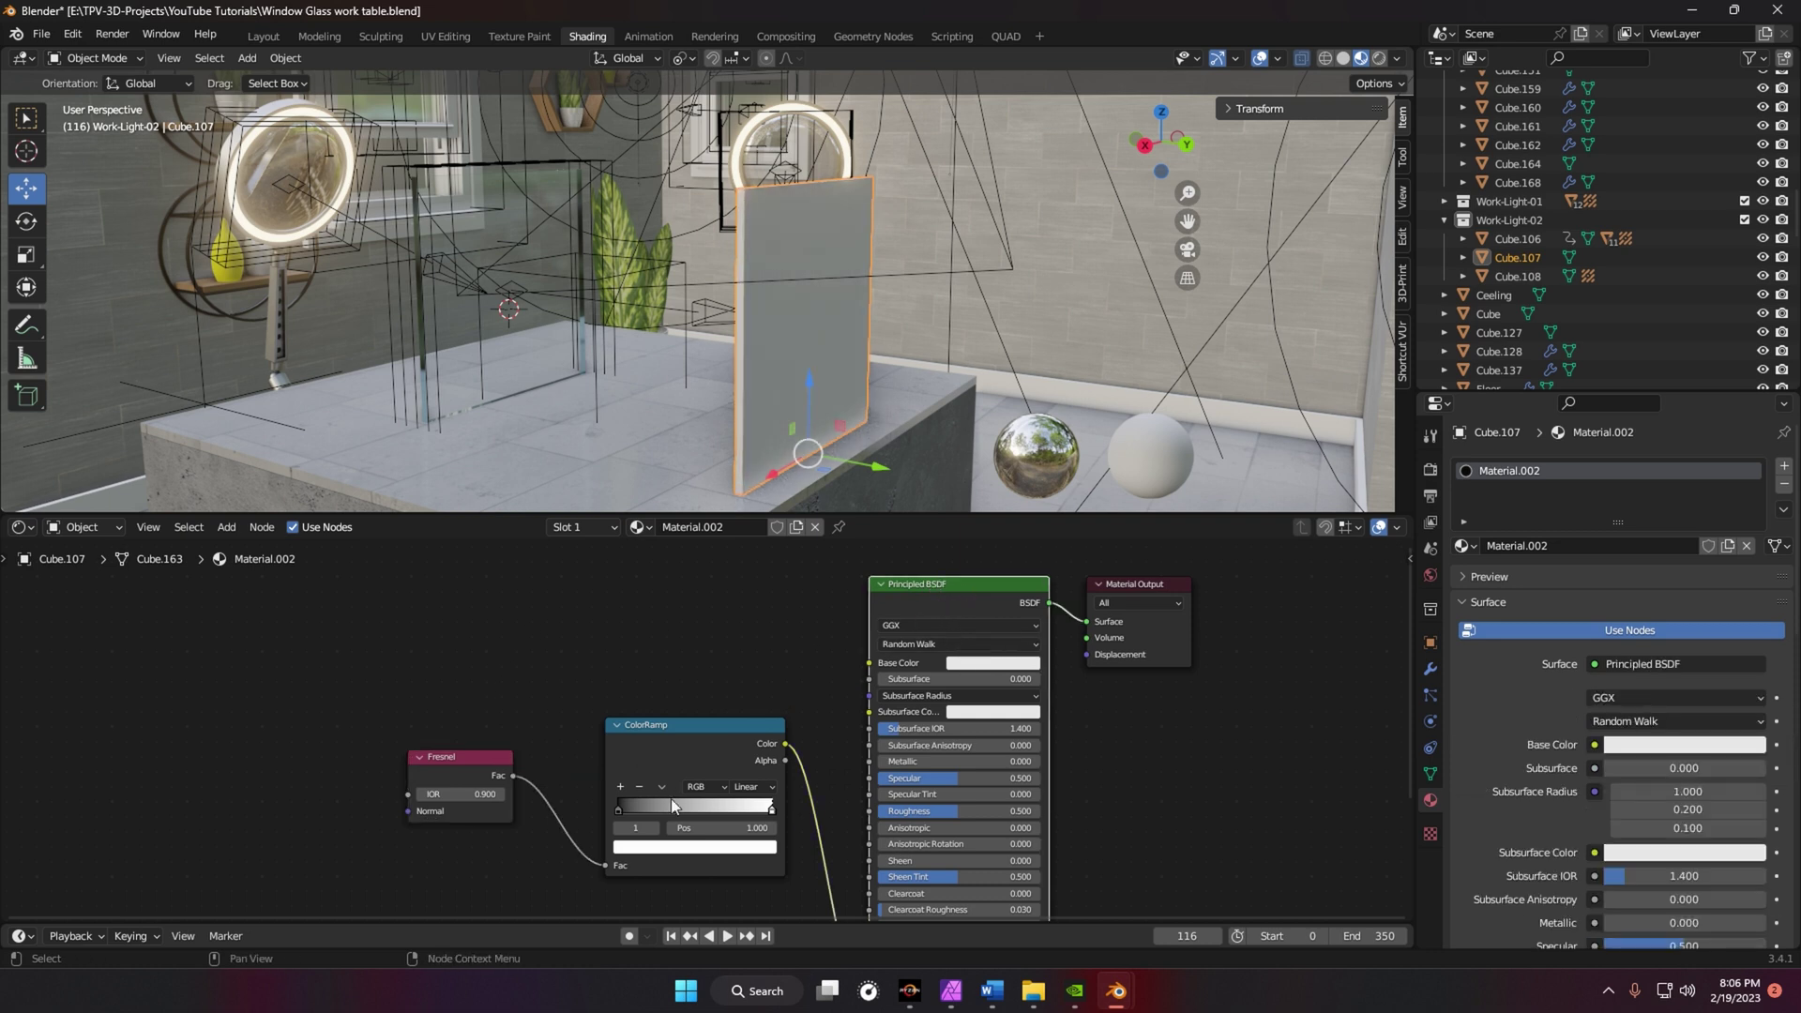
- Move the Fresnel and ColorRamp nodes together farther away from the Principled BSDF
{"action": "scroll", "coordinate": [886, 833], "scroll_direction": "down", "scroll_amount": 4}
{"action": "middle_click_drag", "start_coordinate": [623, 725], "coordinate": [791, 717]}
{"action": "left_click_drag", "start_coordinate": [615, 679], "coordinate": [892, 803]}
{"action": "left_click_drag", "start_coordinate": [840, 719], "coordinate": [737, 754]}
{"action": "scroll", "coordinate": [741, 787], "scroll_direction": "down", "scroll_amount": 4}
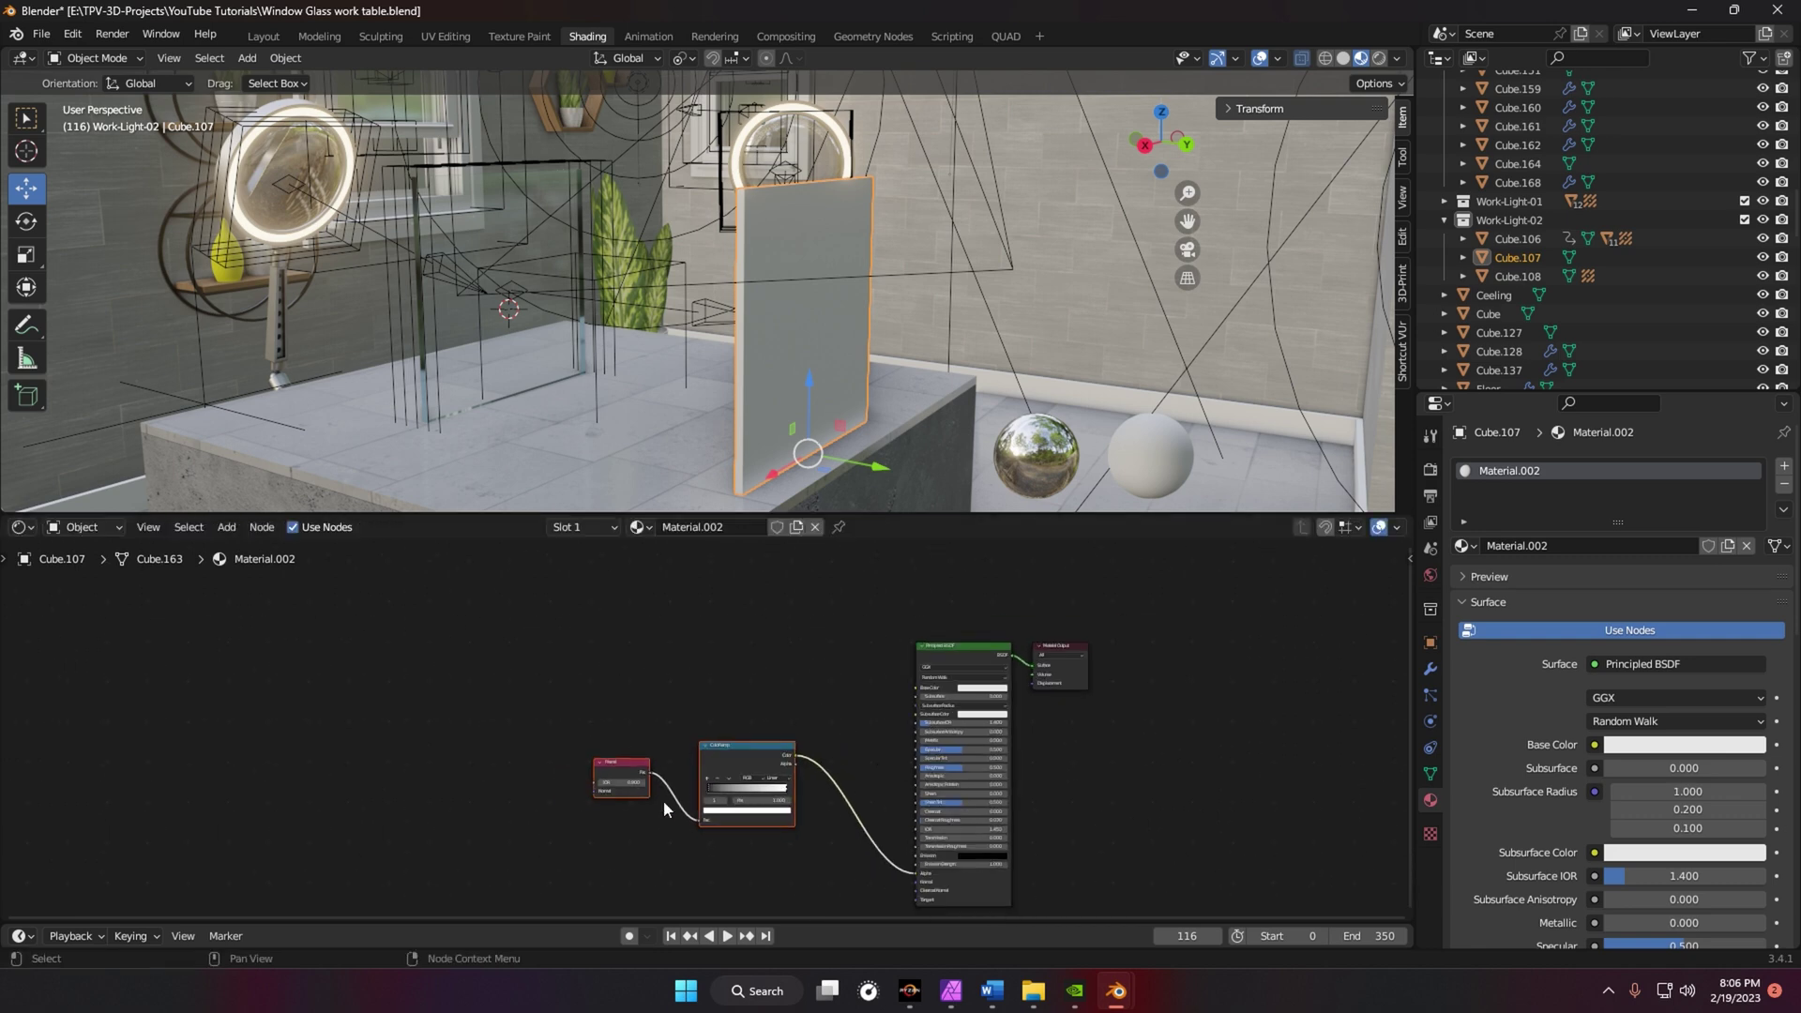
- Set the Principled BSDF Base Color to pink
{"action": "scroll", "coordinate": [1004, 739], "scroll_direction": "up", "scroll_amount": 4}
{"action": "scroll", "coordinate": [803, 700], "scroll_direction": "up", "scroll_amount": 8}
{"action": "middle_click_drag", "start_coordinate": [1023, 629], "coordinate": [710, 735]}
{"action": "left_click", "coordinate": [823, 743]}
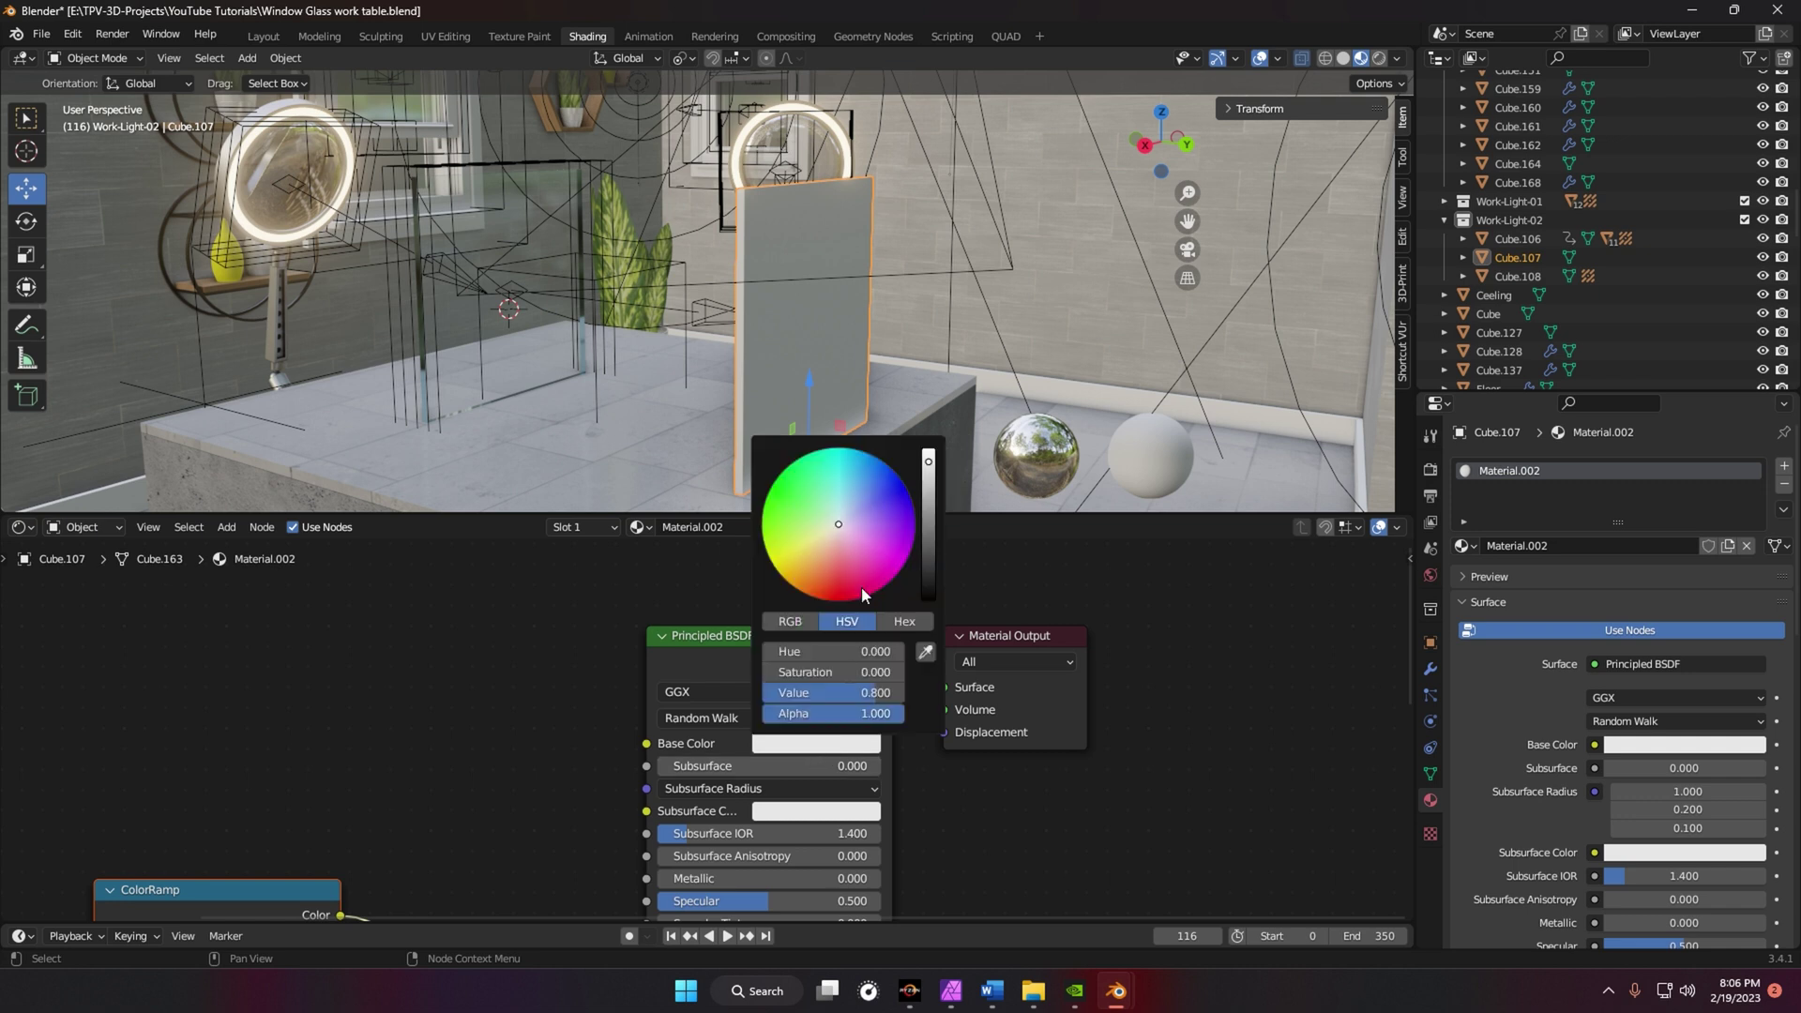
{"action": "mouse_move", "coordinate": [842, 520]}
{"action": "left_mouse_down"}
{"action": "mouse_move", "coordinate": [818, 546]}
{"action": "mouse_move", "coordinate": [862, 545]}
{"action": "left_mouse_up"}
- Reposition the Fresnel and ColorRamp nodes near the level of the Principled BSDF's Alpha input
{"action": "scroll", "coordinate": [790, 710], "scroll_direction": "down", "scroll_amount": 4}
{"action": "middle_click_drag", "start_coordinate": [583, 730], "coordinate": [734, 642]}
{"action": "scroll", "coordinate": [671, 746], "scroll_direction": "down", "scroll_amount": 6}
{"action": "scroll", "coordinate": [659, 785], "scroll_direction": "up", "scroll_amount": 3}
{"action": "middle_click_drag", "start_coordinate": [659, 787], "coordinate": [825, 708]}
{"action": "scroll", "coordinate": [668, 684], "scroll_direction": "up", "scroll_amount": 1}
{"action": "left_click_drag", "start_coordinate": [843, 683], "coordinate": [851, 737]}
{"action": "left_click_drag", "start_coordinate": [548, 666], "coordinate": [769, 858]}
{"action": "left_click_drag", "start_coordinate": [794, 751], "coordinate": [830, 786]}
{"action": "middle_click_drag", "start_coordinate": [935, 750], "coordinate": [801, 722]}
{"action": "scroll", "coordinate": [802, 600], "scroll_direction": "up", "scroll_amount": 3}
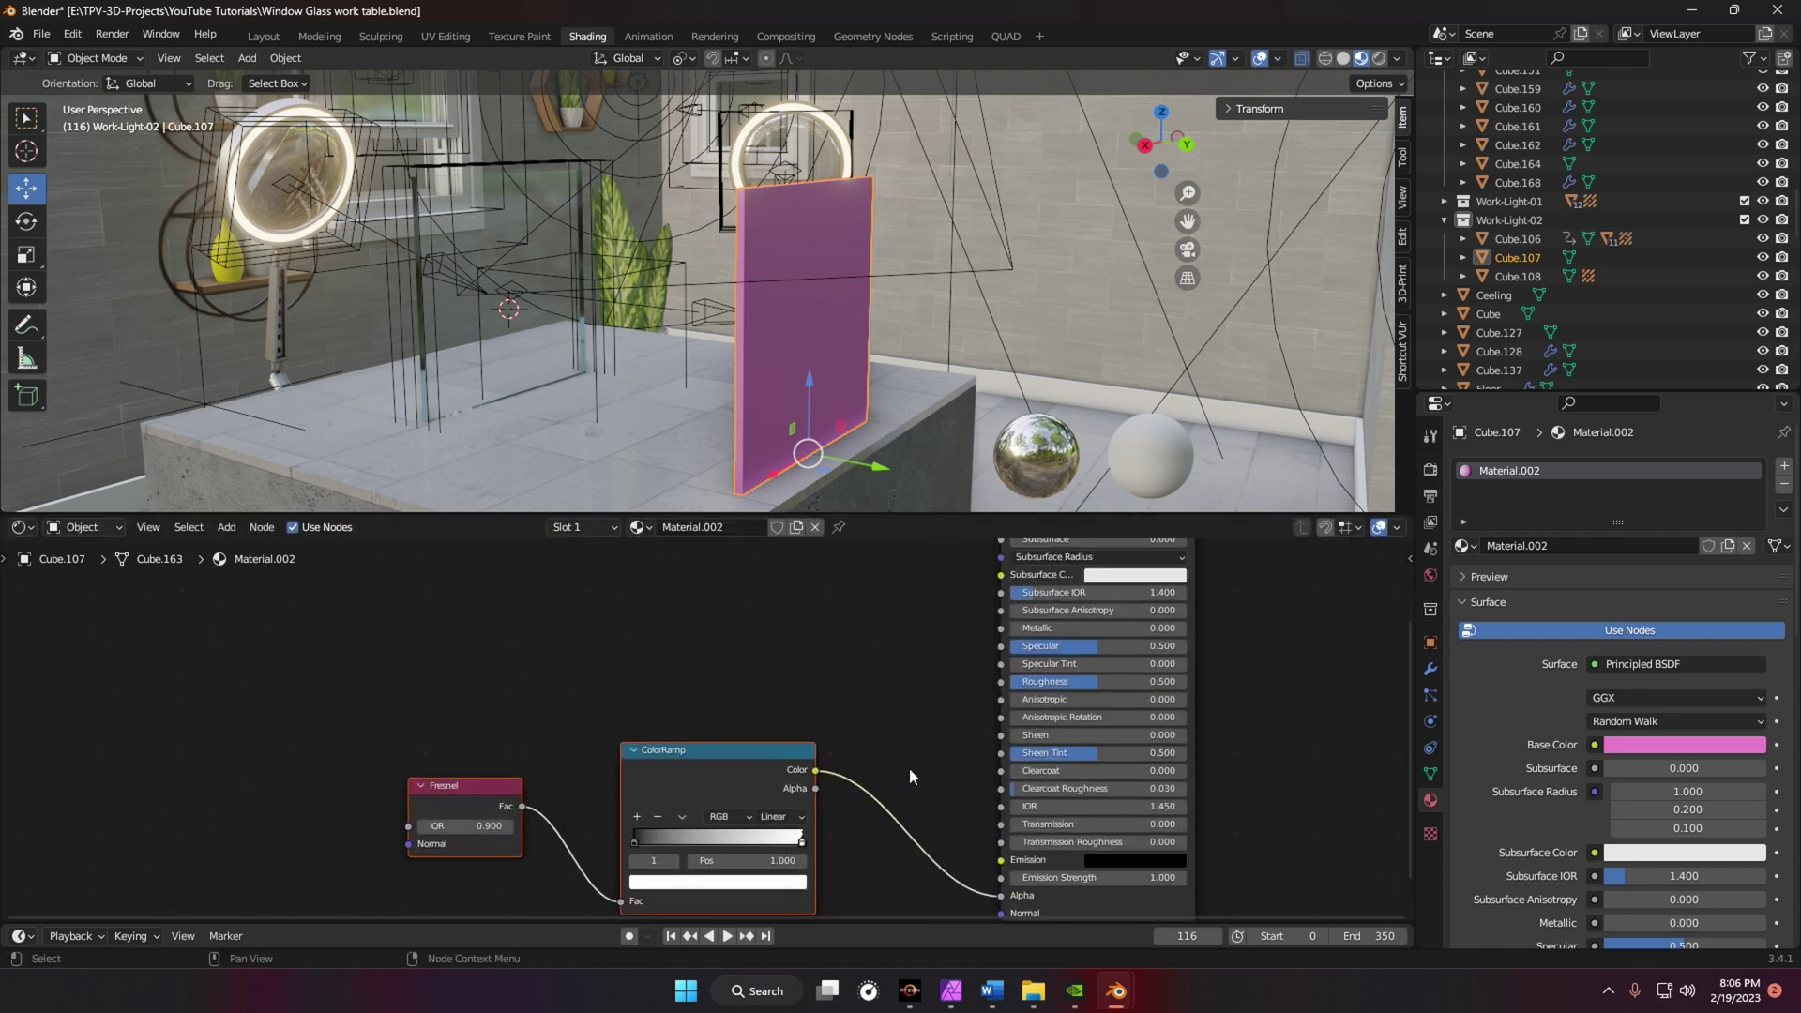
- Set the Principled BSDF's Metallic and Specular to 1.000, and its Roughness and Sheen Tint to 0.000
{"action": "scroll", "coordinate": [909, 767], "scroll_direction": "up", "scroll_amount": 2}
{"action": "middle_click_drag", "start_coordinate": [1056, 856], "coordinate": [851, 996]}
{"action": "left_click_drag", "start_coordinate": [777, 655], "coordinate": [957, 657]}
{"action": "left_click_drag", "start_coordinate": [856, 699], "coordinate": [957, 680]}
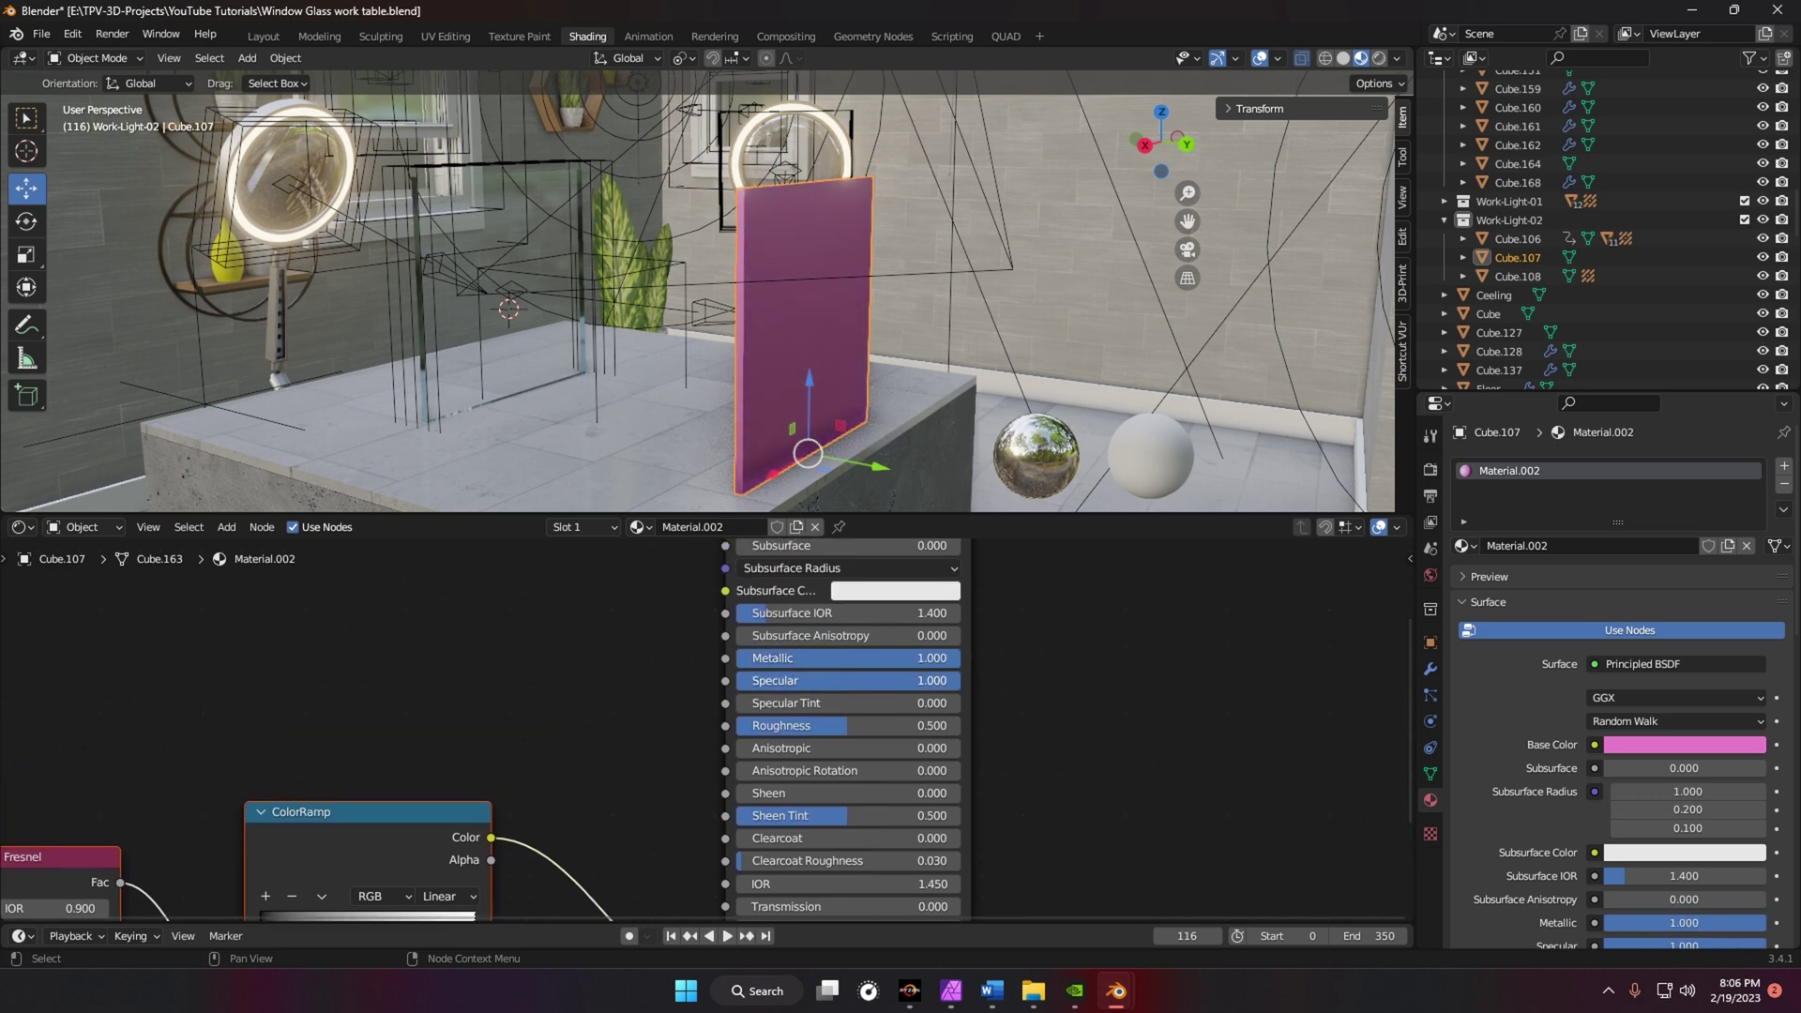
{"action": "left_click_drag", "start_coordinate": [844, 722], "coordinate": [733, 724]}
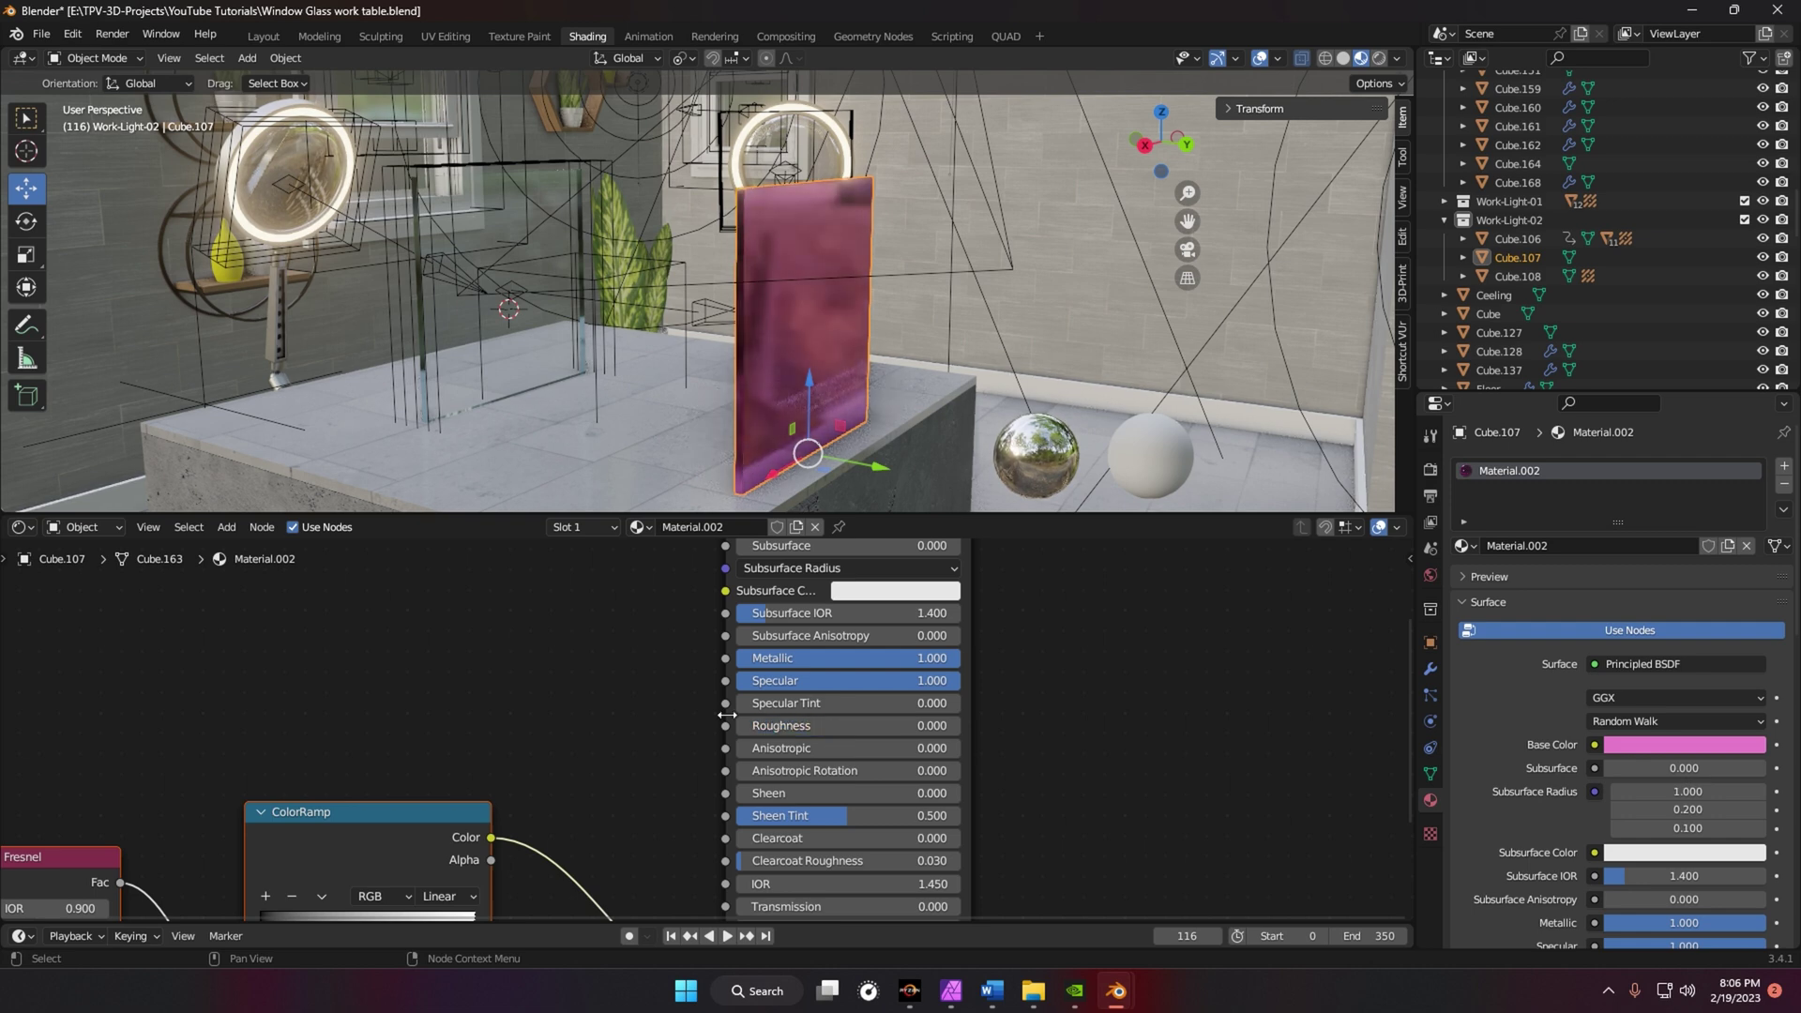
{"action": "mouse_move", "coordinate": [797, 373]}
{"action": "middle_mouse_down"}
{"action": "mouse_move", "coordinate": [717, 358]}
{"action": "mouse_move", "coordinate": [767, 375]}
{"action": "middle_mouse_up"}
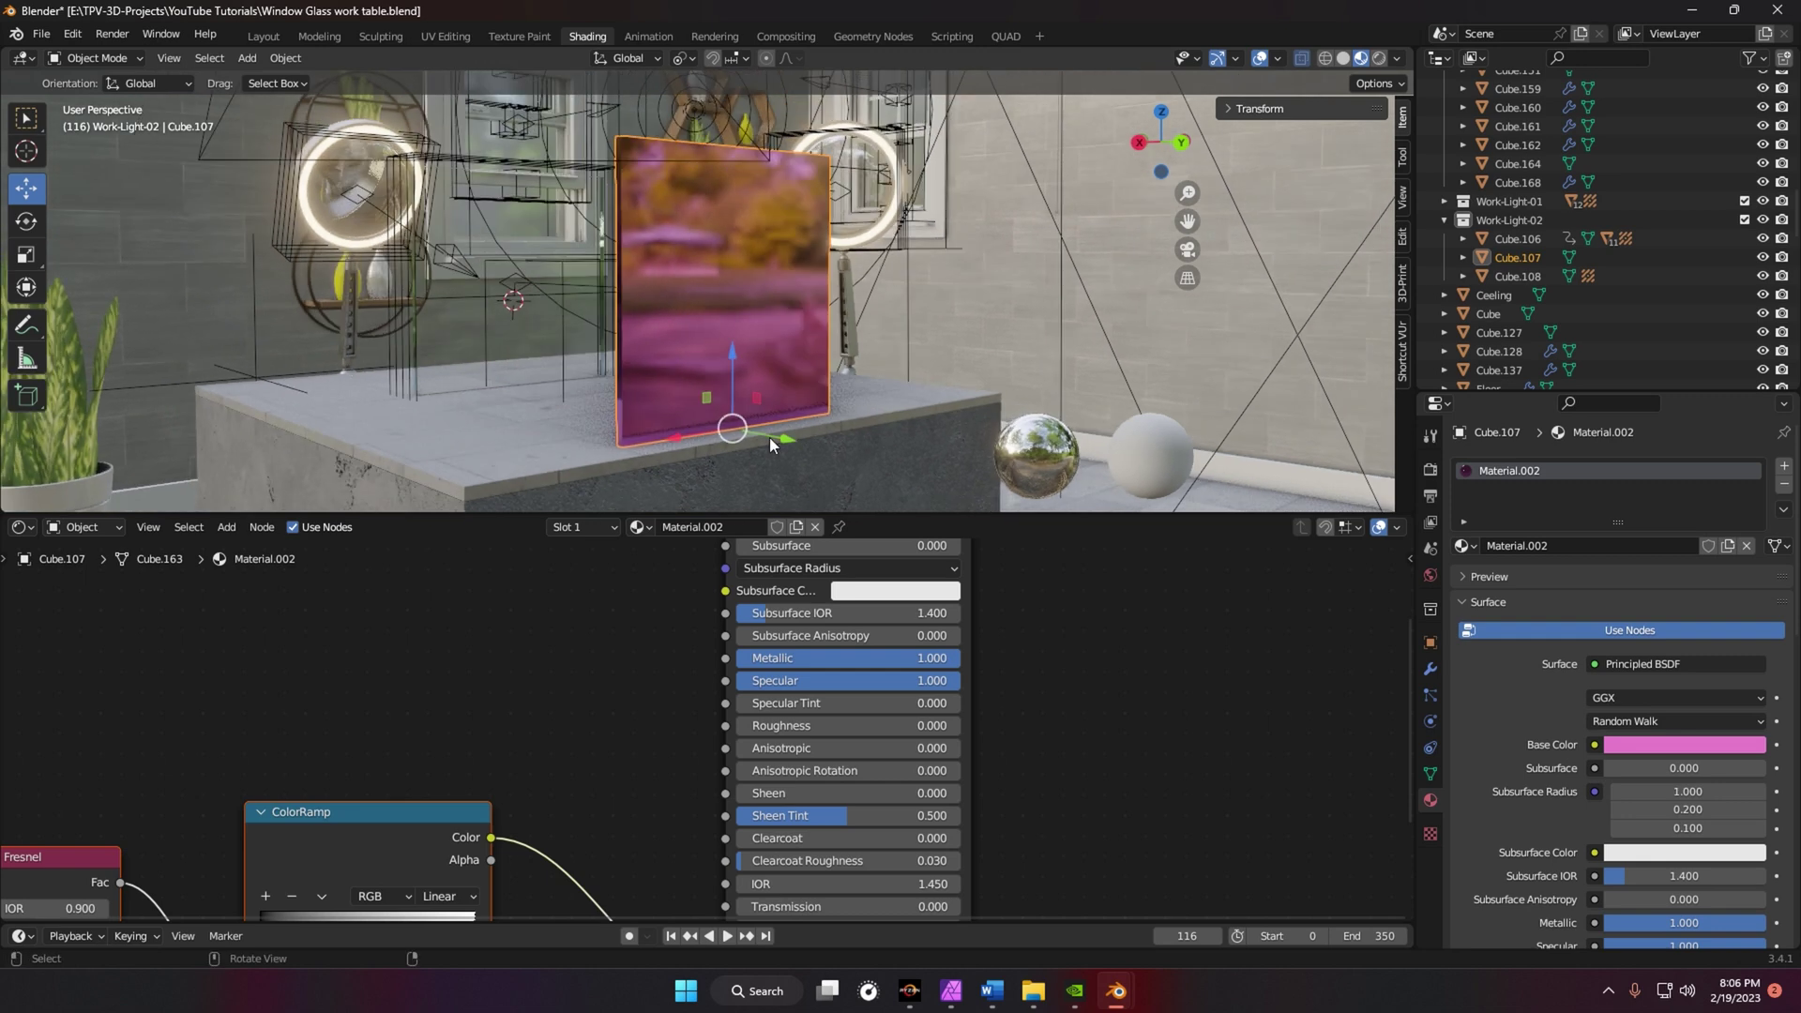
{"action": "left_click_drag", "start_coordinate": [836, 814], "coordinate": [748, 825]}
{"action": "scroll", "coordinate": [689, 663], "scroll_direction": "down", "scroll_amount": 3}
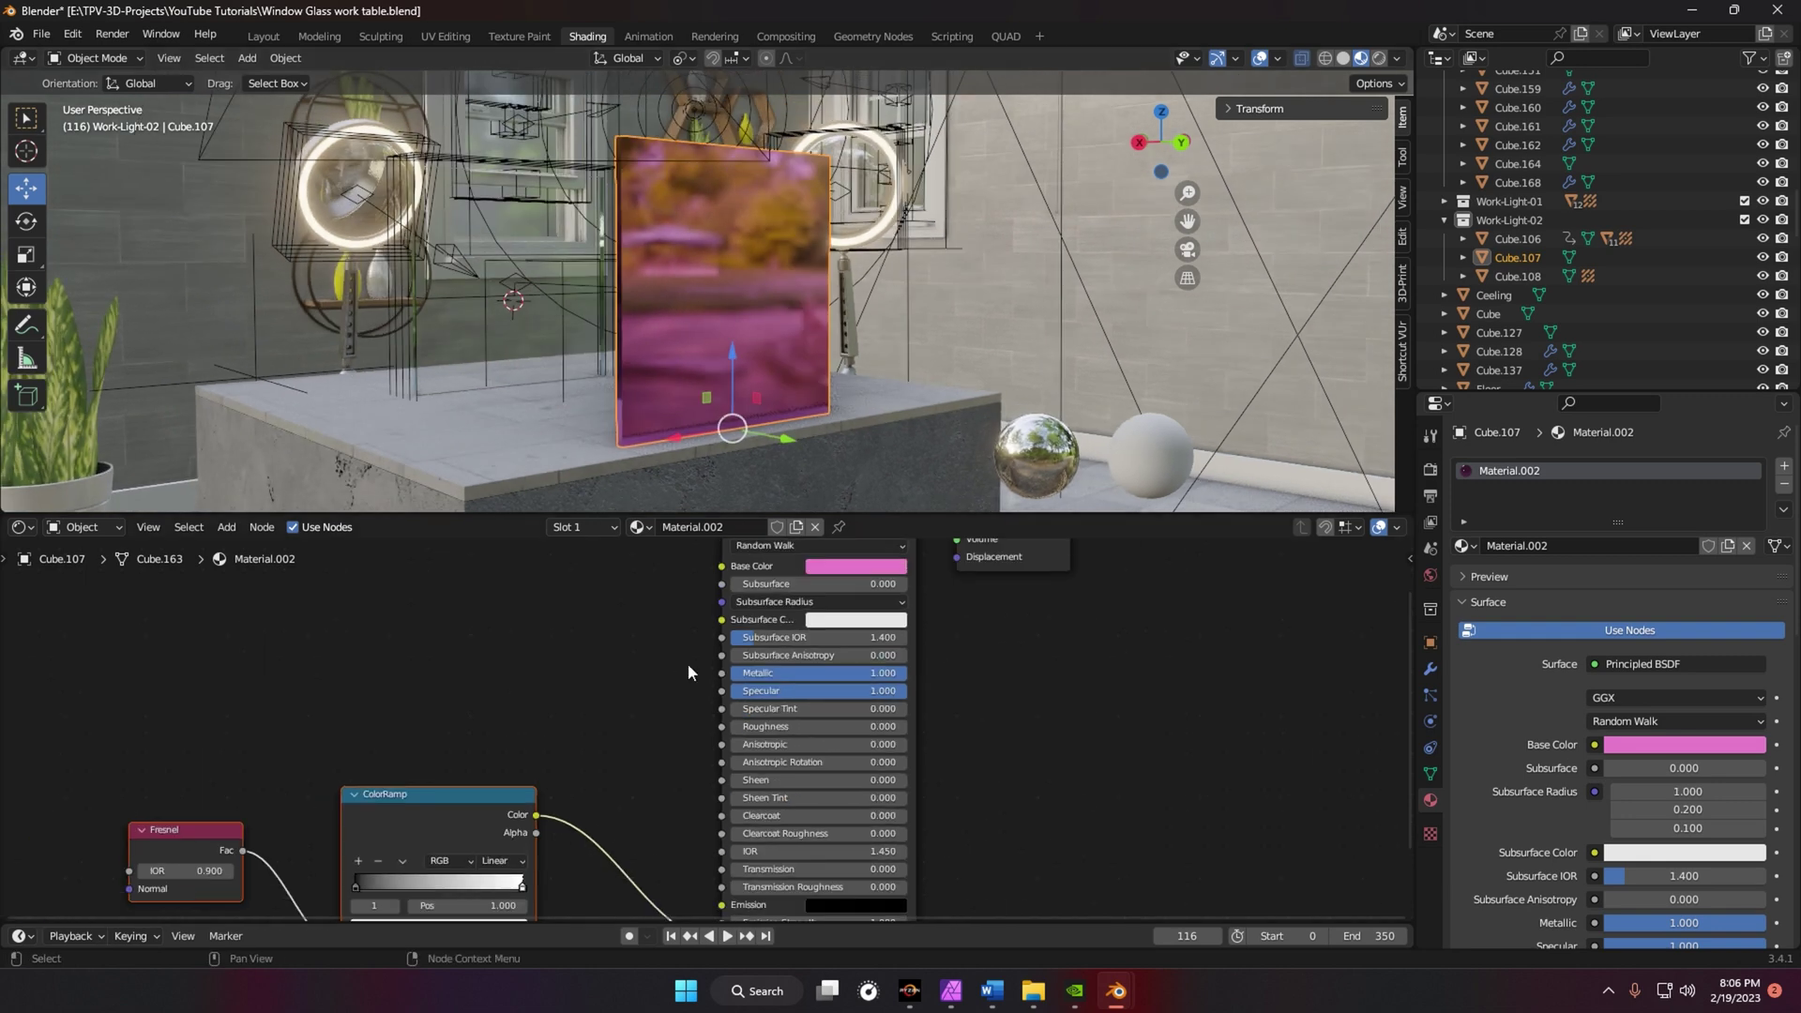
- Switch the 3D viewport to rendered shading and view the panel from an angle at frame 115
{"action": "left_click", "coordinate": [1378, 60]}
{"action": "mouse_move", "coordinate": [803, 313]}
{"action": "middle_mouse_down"}
{"action": "mouse_move", "coordinate": [774, 317]}
{"action": "mouse_move", "coordinate": [819, 351]}
{"action": "mouse_move", "coordinate": [851, 336]}
{"action": "mouse_move", "coordinate": [767, 347]}
{"action": "mouse_move", "coordinate": [844, 343]}
{"action": "middle_mouse_up"}
{"action": "key", "text": "Left"}
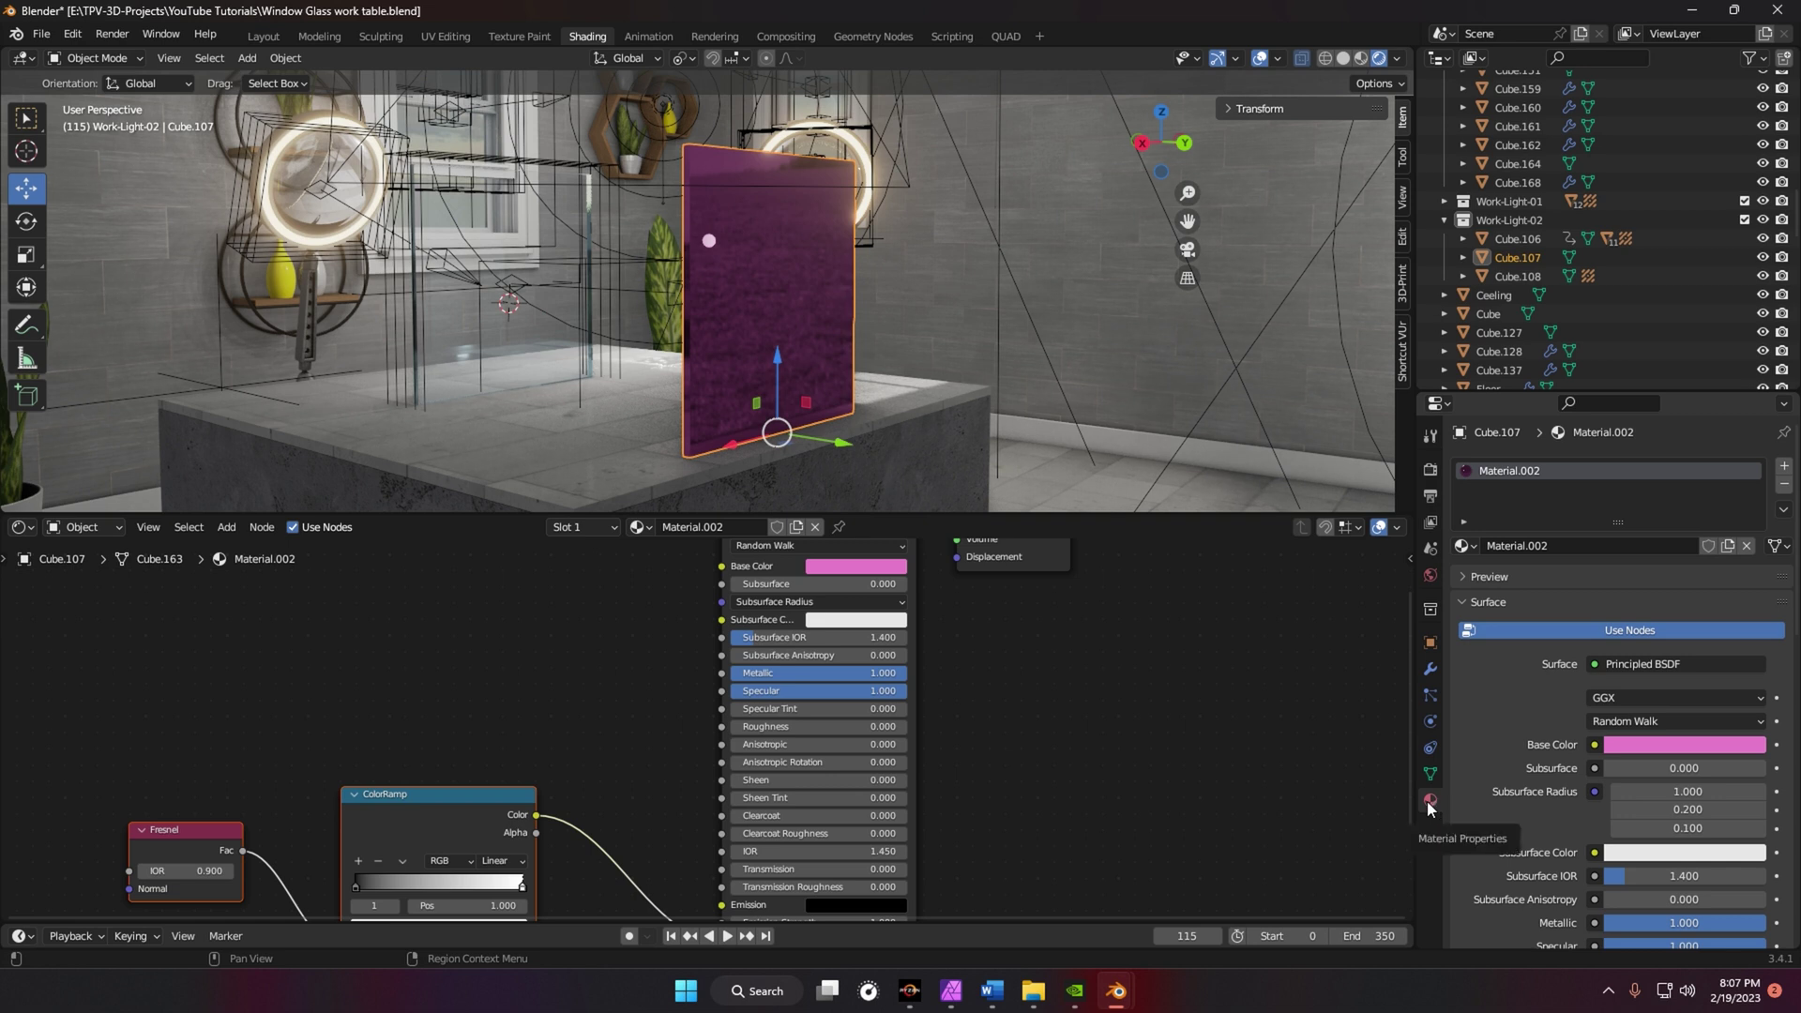
- Set the material's Blend Mode to Alpha Blend and its Shadow Mode to Alpha Hashed
{"action": "scroll", "coordinate": [1514, 734], "scroll_direction": "down", "scroll_amount": 15}
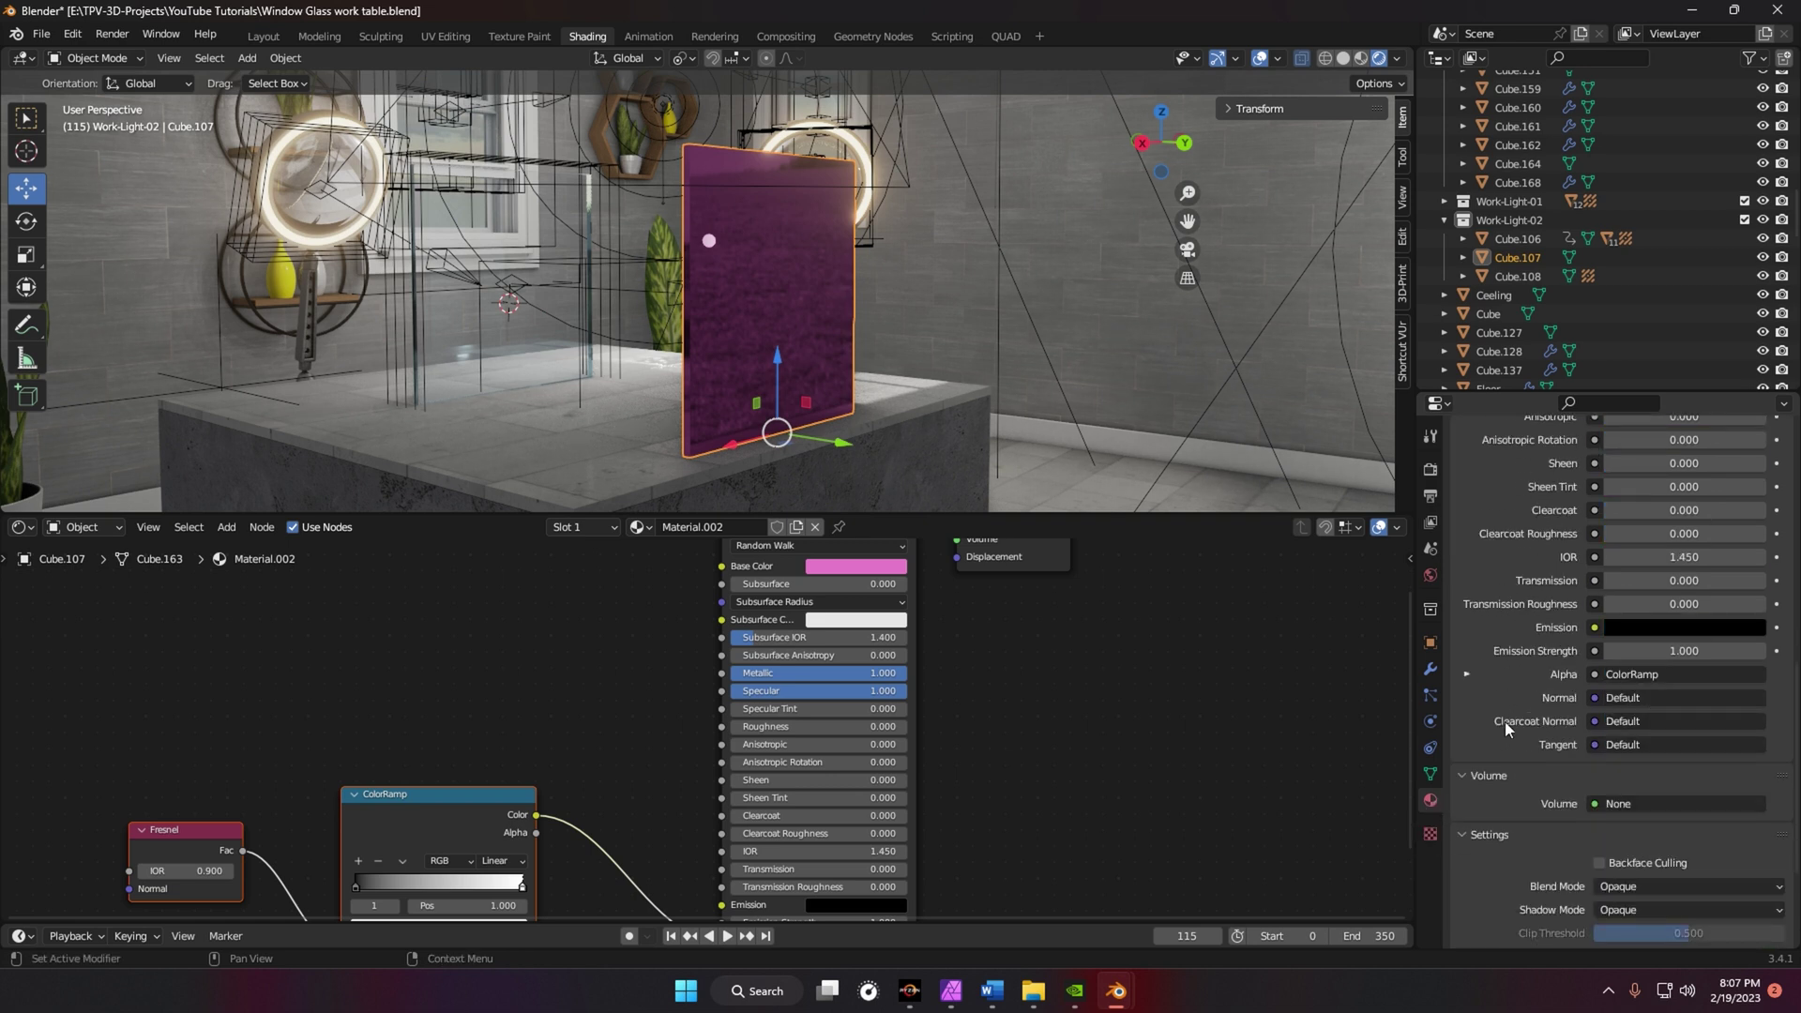
{"action": "scroll", "coordinate": [1504, 729], "scroll_direction": "down", "scroll_amount": 3}
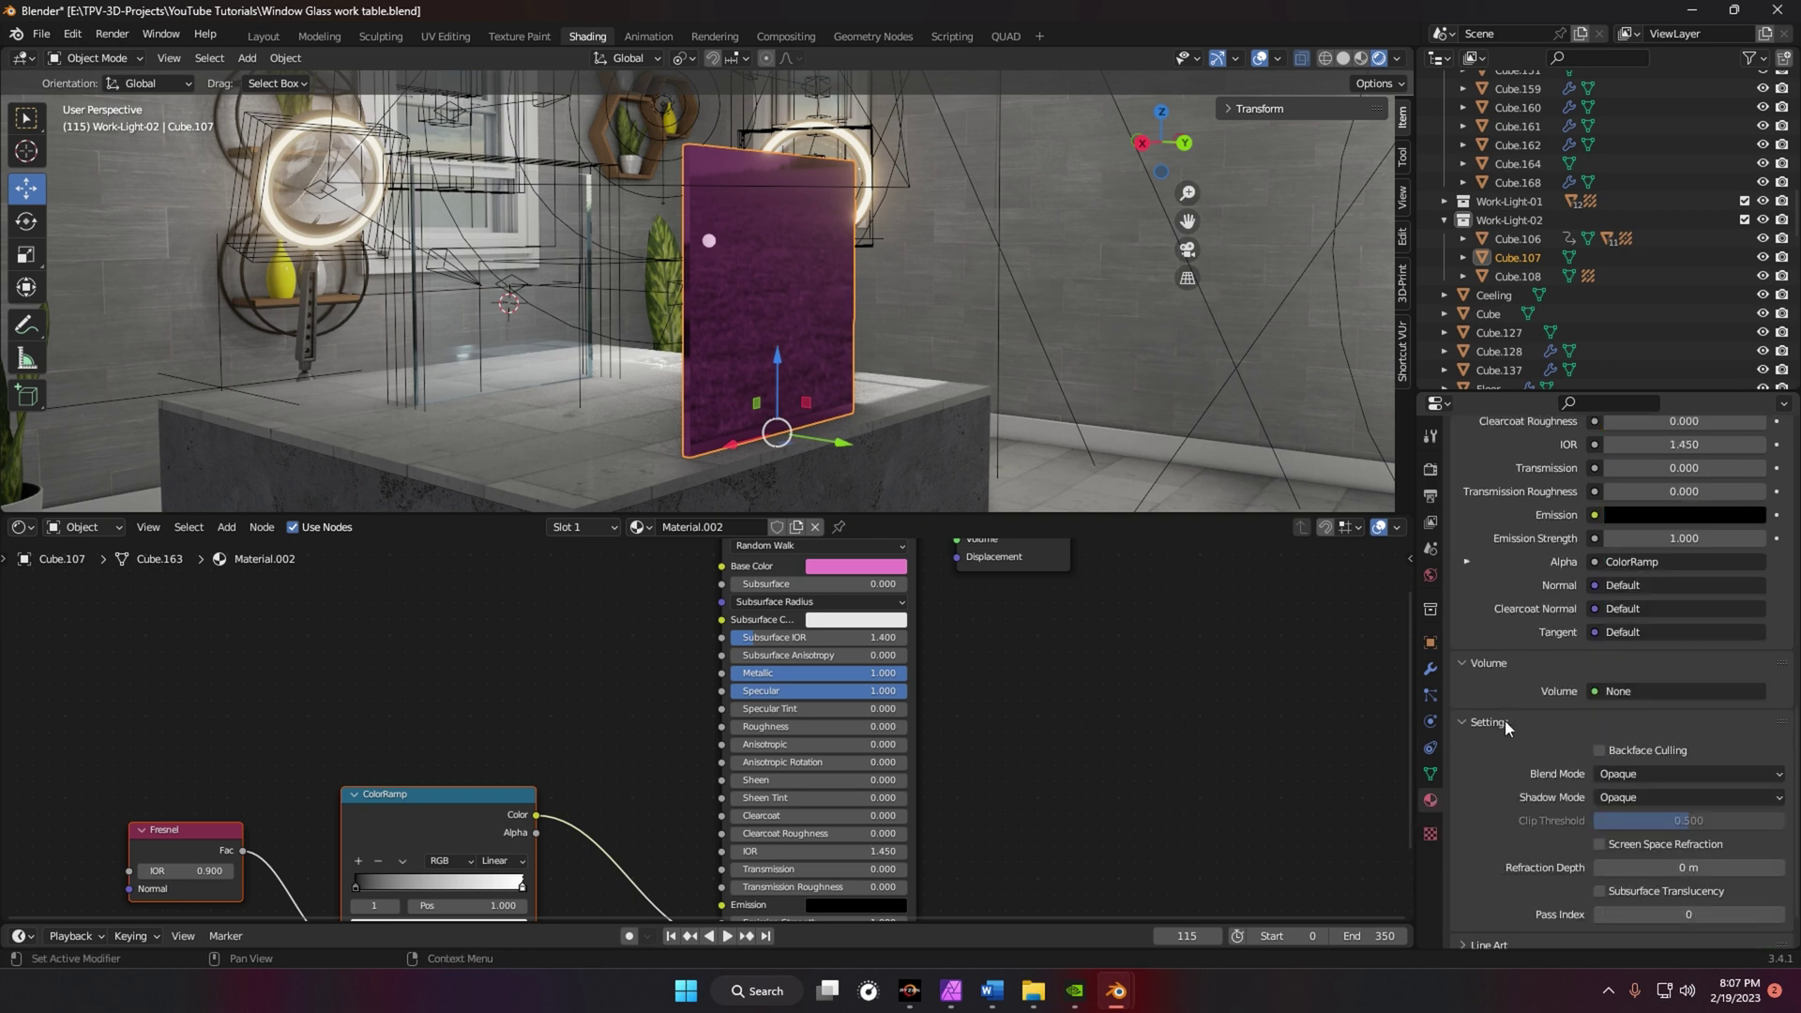
{"action": "left_click", "coordinate": [1640, 773]}
{"action": "left_click", "coordinate": [1623, 857]}
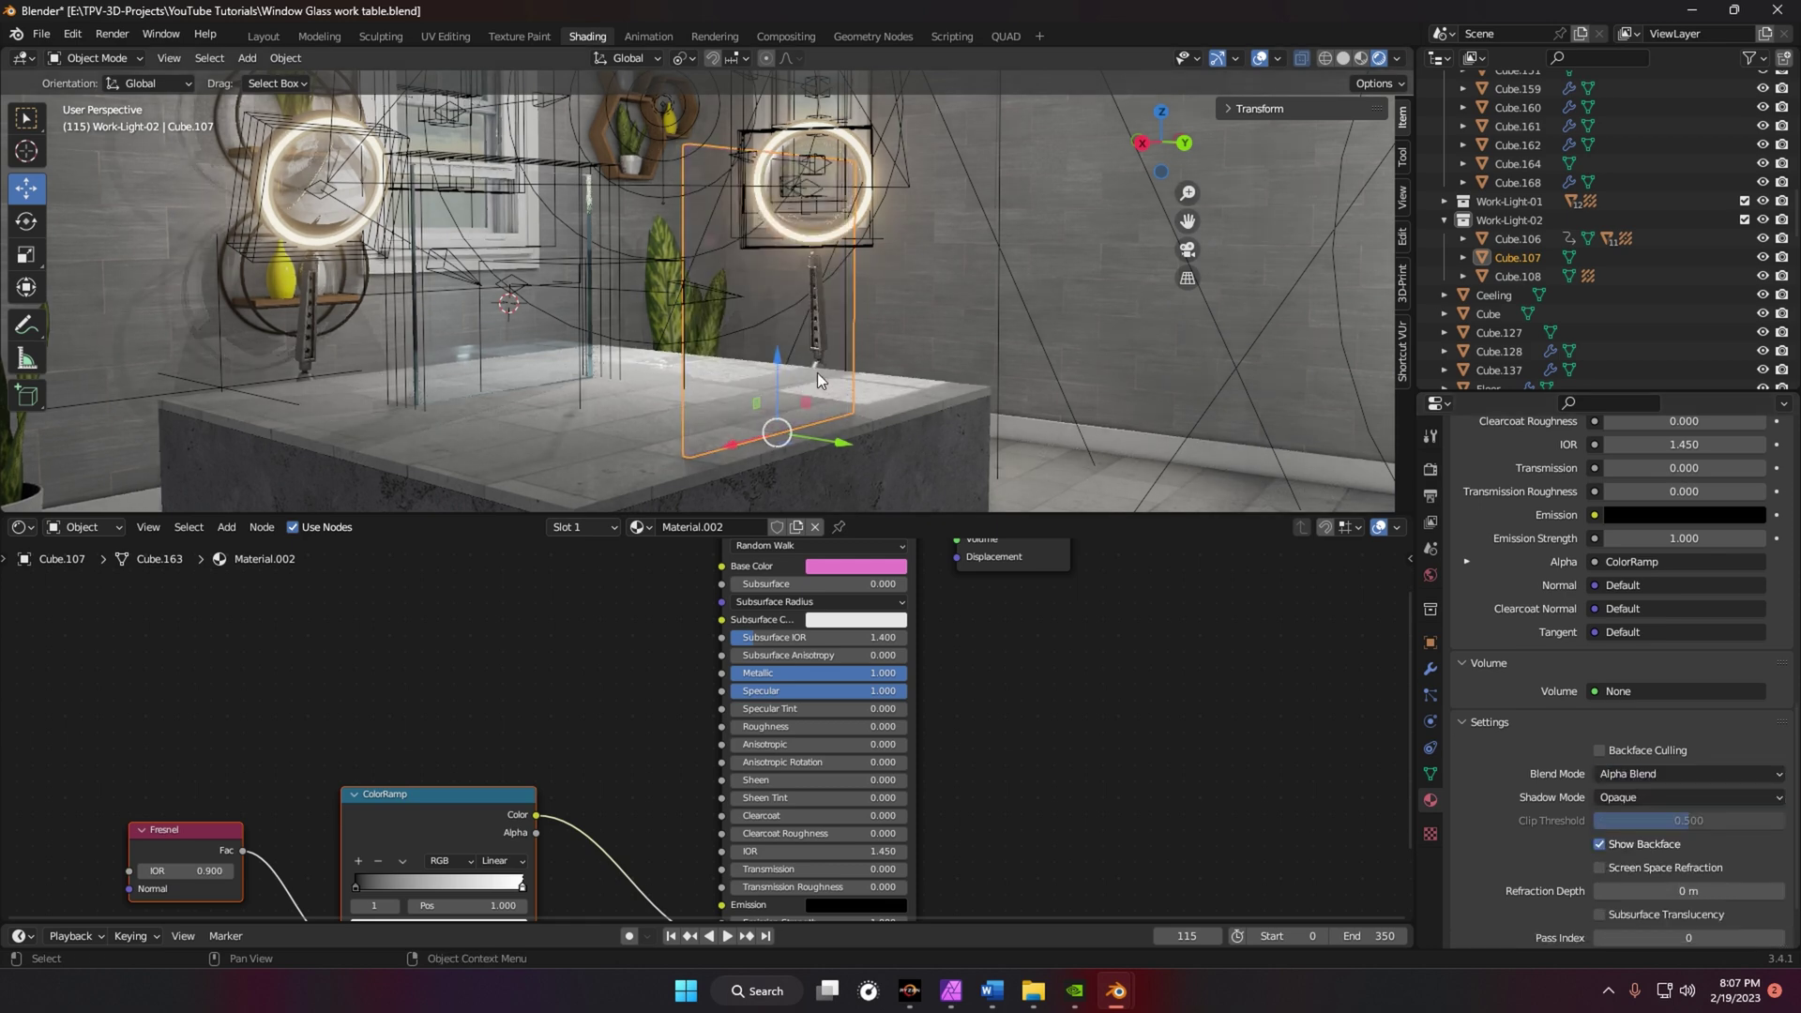
{"action": "left_click", "coordinate": [1623, 796]}
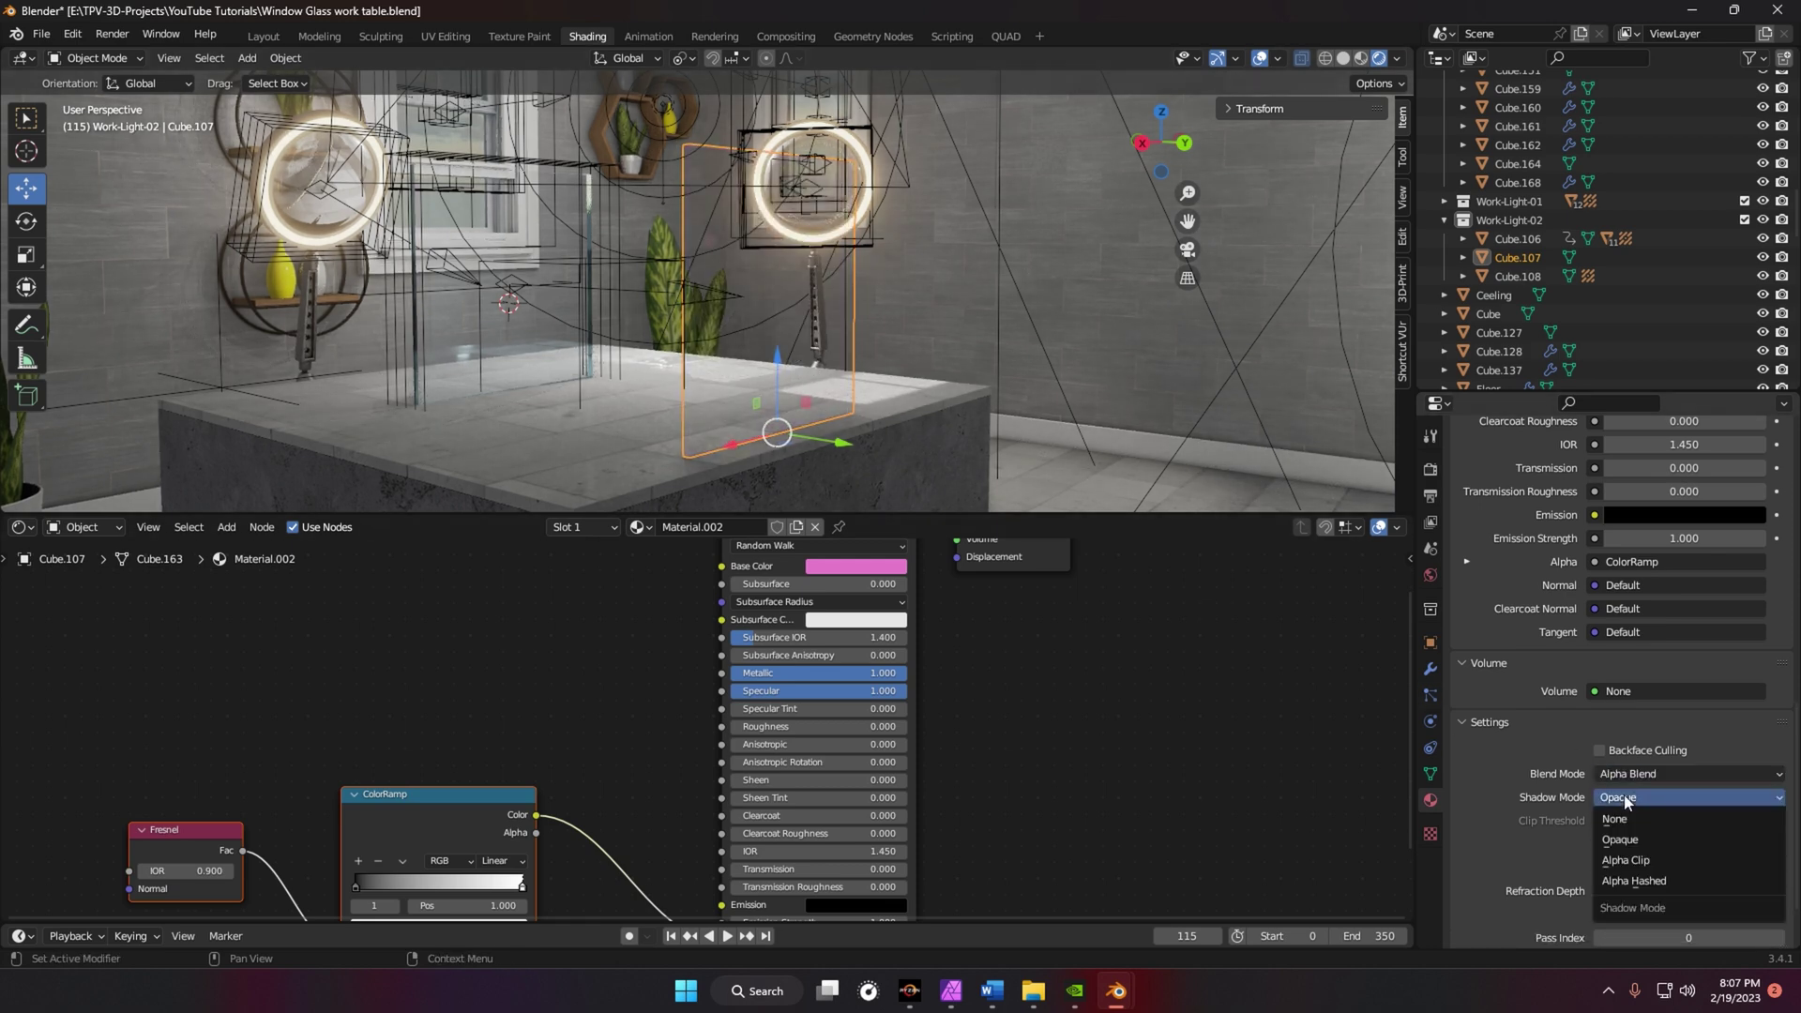
{"action": "left_click", "coordinate": [1634, 880]}
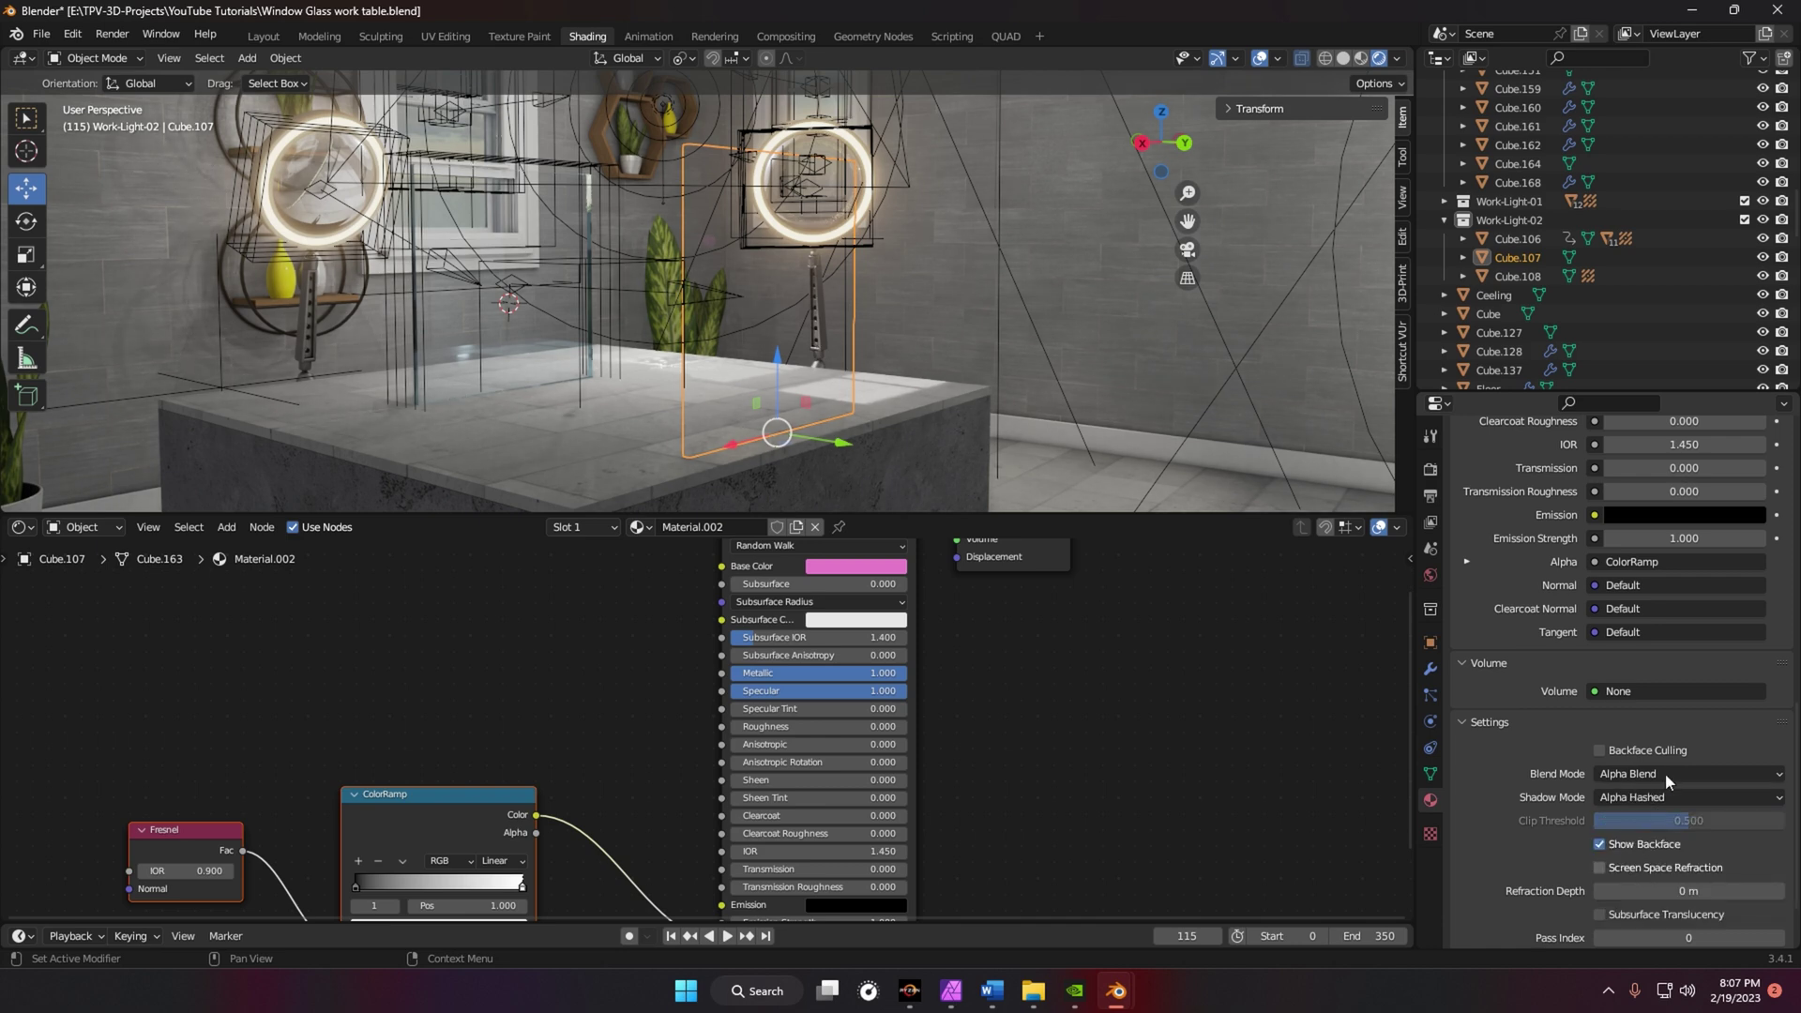
- Lighten the ColorRamp's black stop to light grey and check the panel's transparency from different angles
{"action": "middle_click_drag", "start_coordinate": [813, 366], "coordinate": [753, 180]}
{"action": "middle_click_drag", "start_coordinate": [604, 623], "coordinate": [724, 523]}
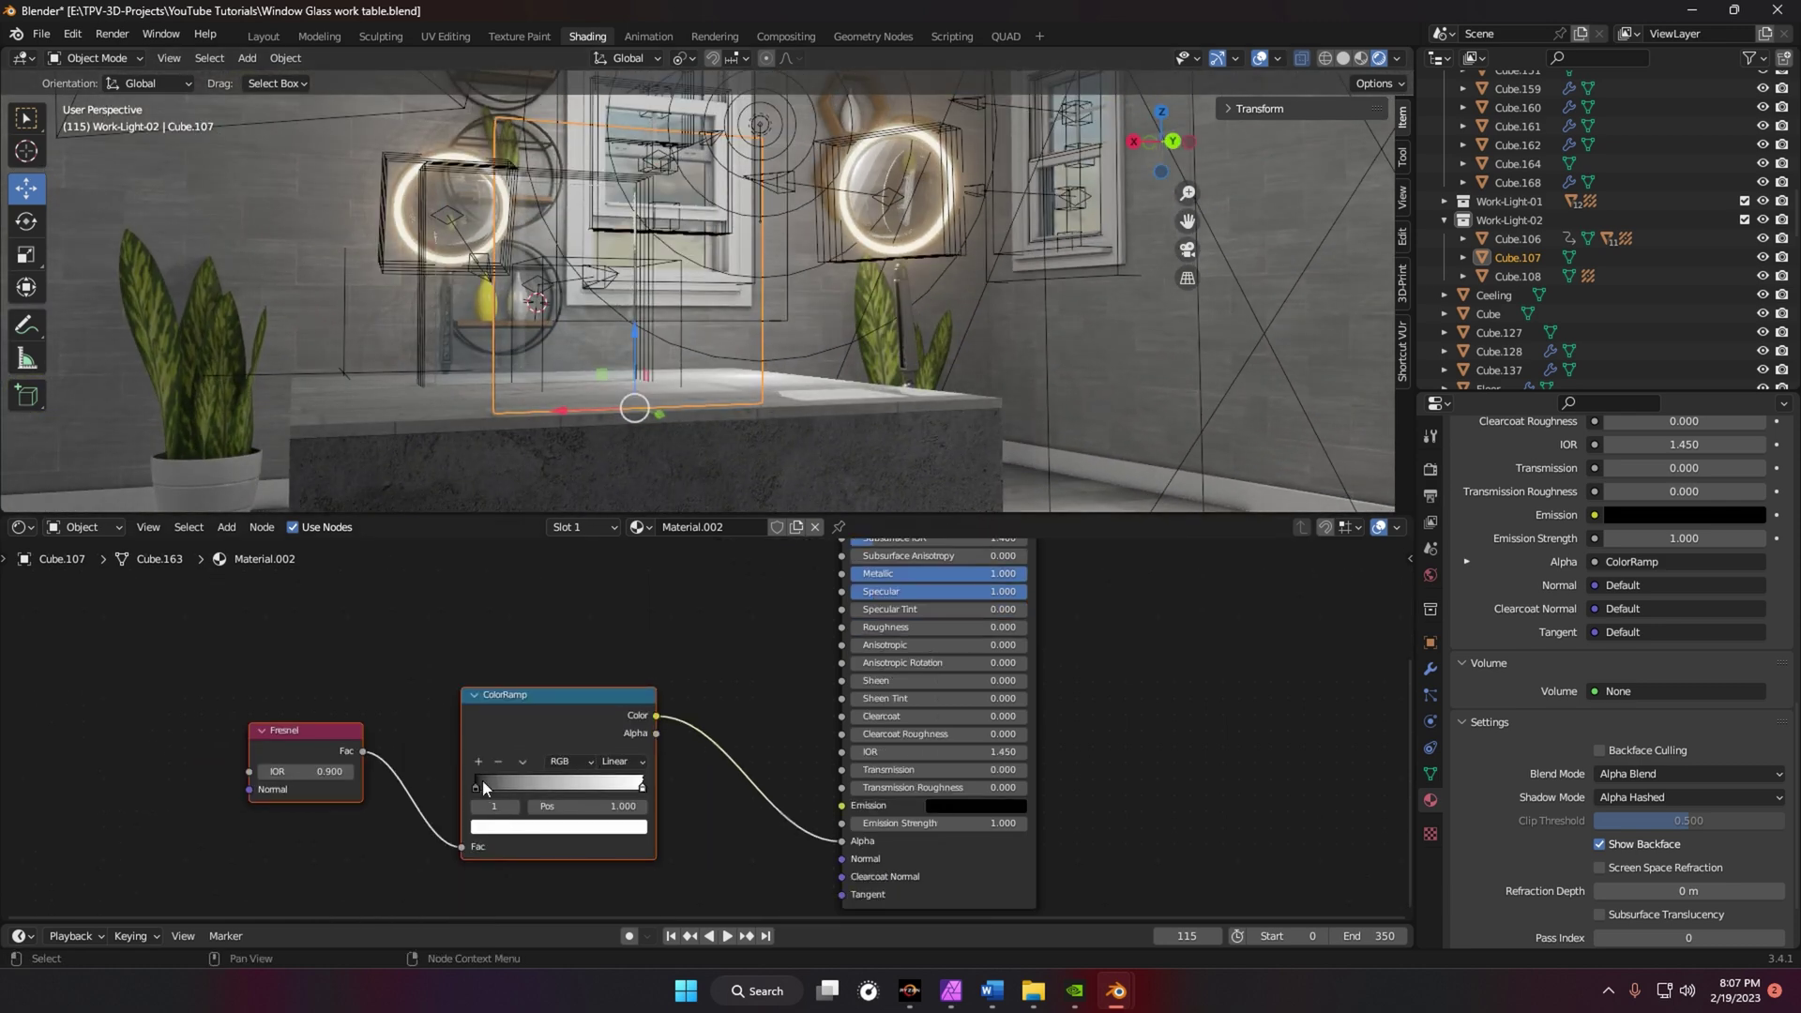
{"action": "left_click", "coordinate": [475, 786]}
{"action": "left_click", "coordinate": [532, 828]}
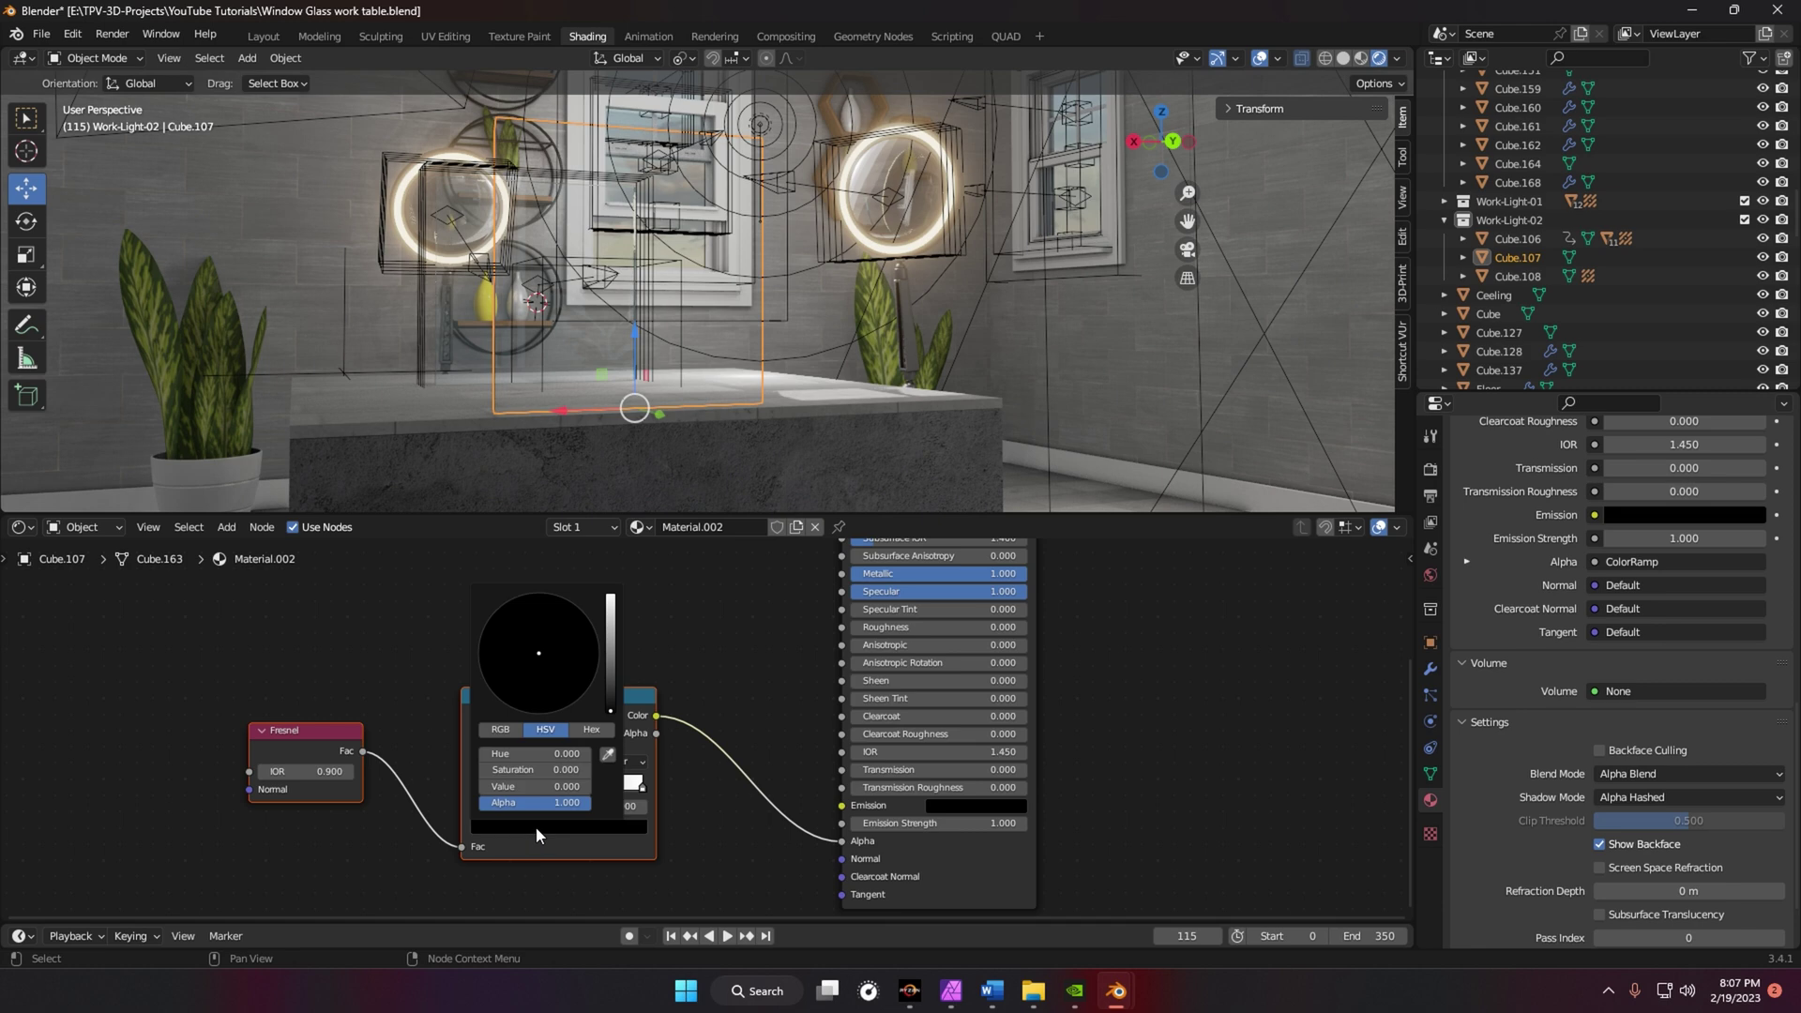
{"action": "left_click_drag", "start_coordinate": [610, 698], "coordinate": [610, 635]}
{"action": "middle_click_drag", "start_coordinate": [633, 321], "coordinate": [745, 330]}
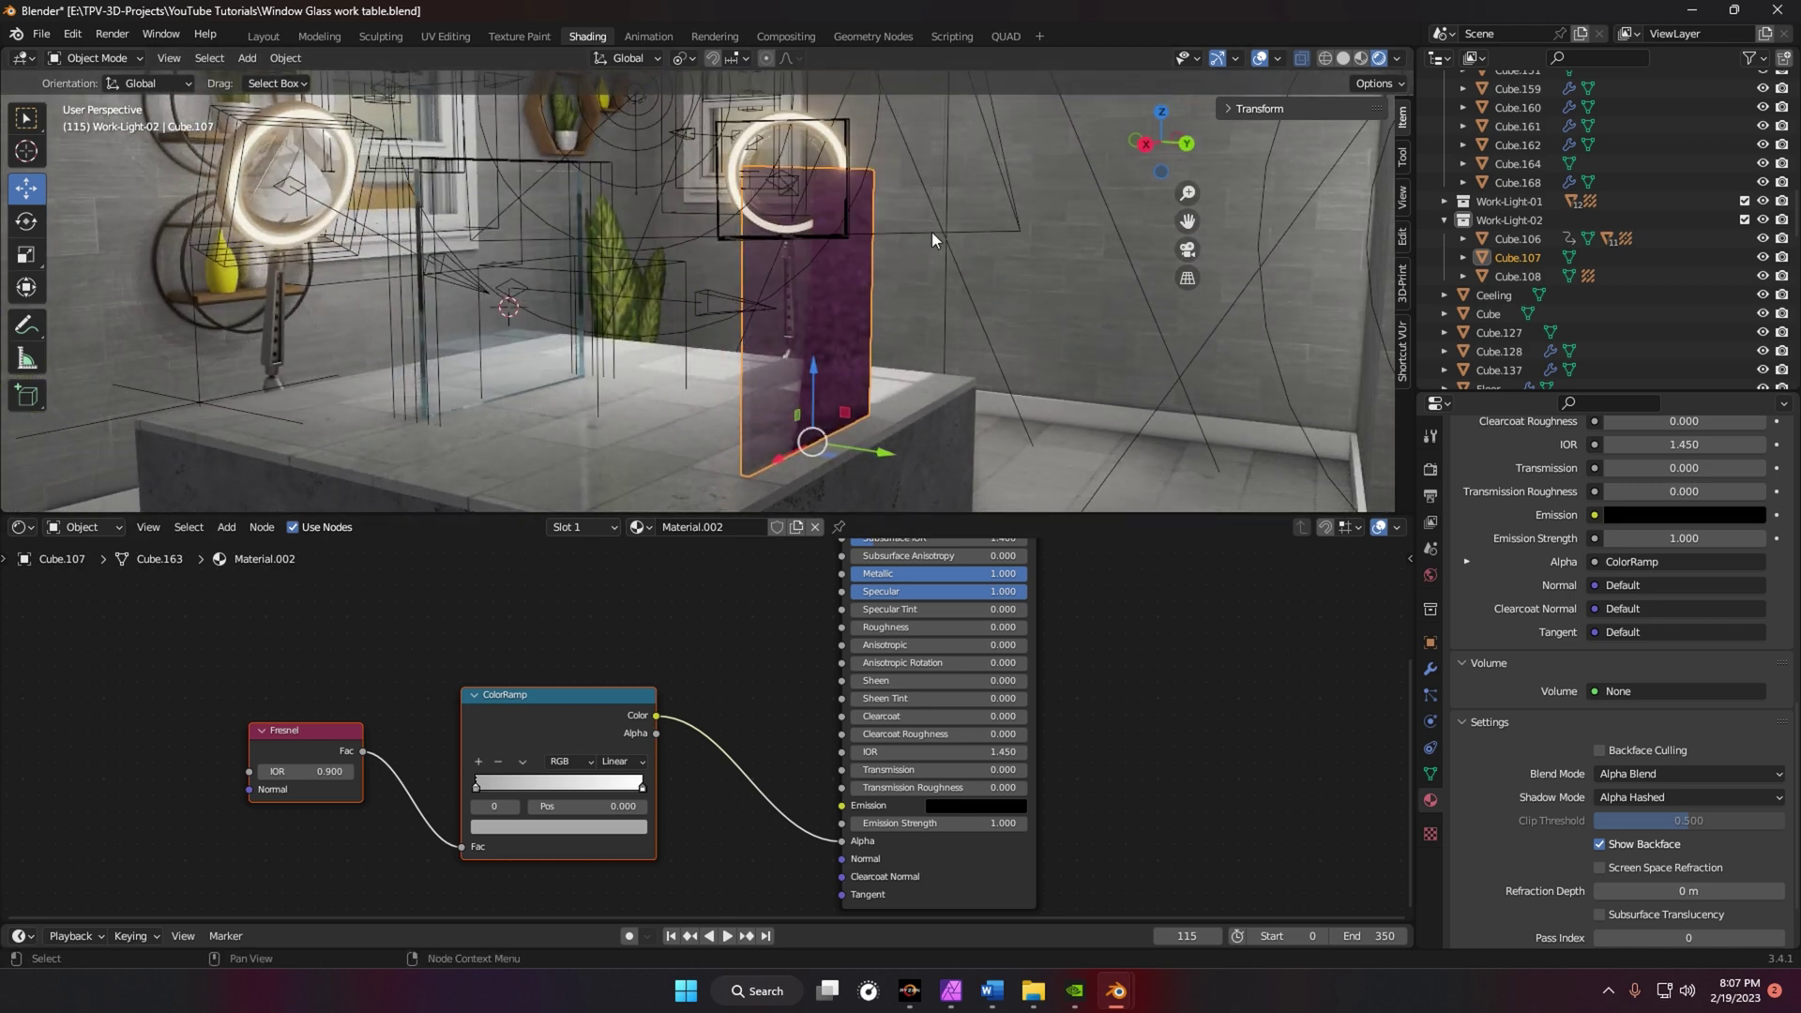
{"action": "middle_click_drag", "start_coordinate": [768, 302], "coordinate": [792, 232]}
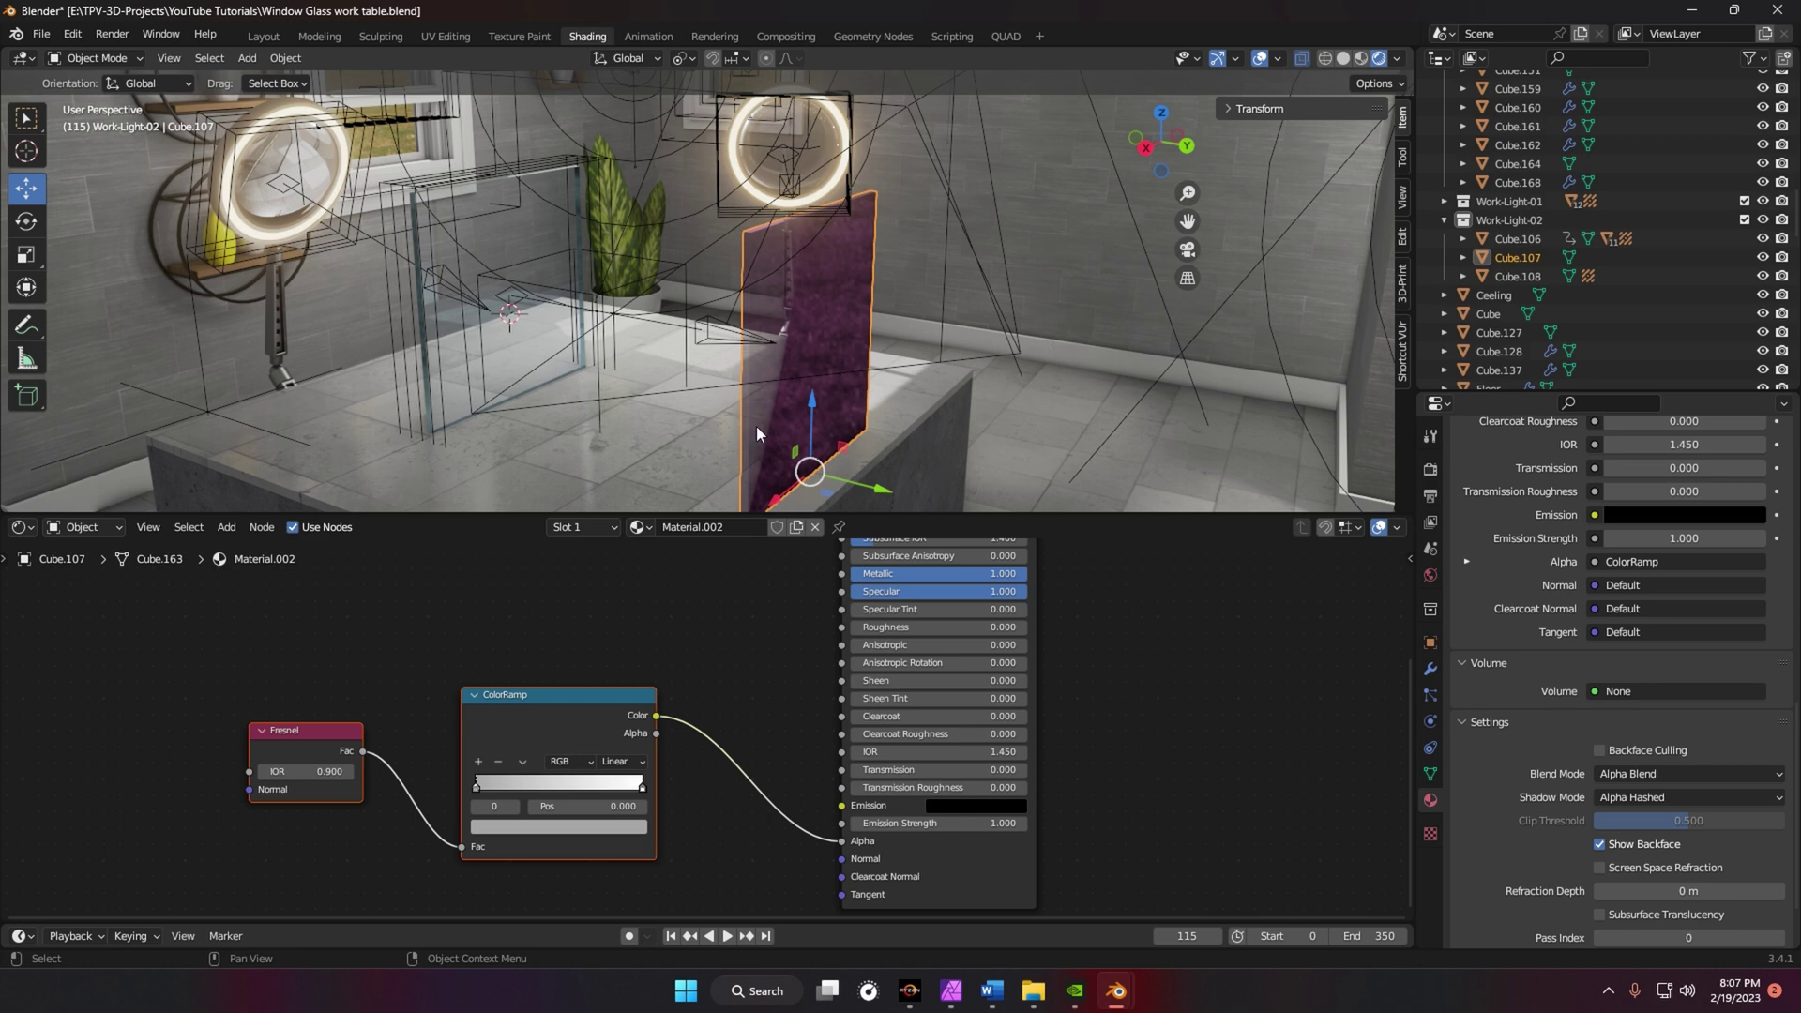
- Enter Edit Mode on the panel and select its four narrow edge faces
{"action": "scroll", "coordinate": [767, 382], "scroll_direction": "down", "scroll_amount": 1}
{"action": "scroll", "coordinate": [767, 383], "scroll_direction": "up", "scroll_amount": 1}
{"action": "key", "text": "Tab"}
{"action": "left_click", "coordinate": [744, 387]}
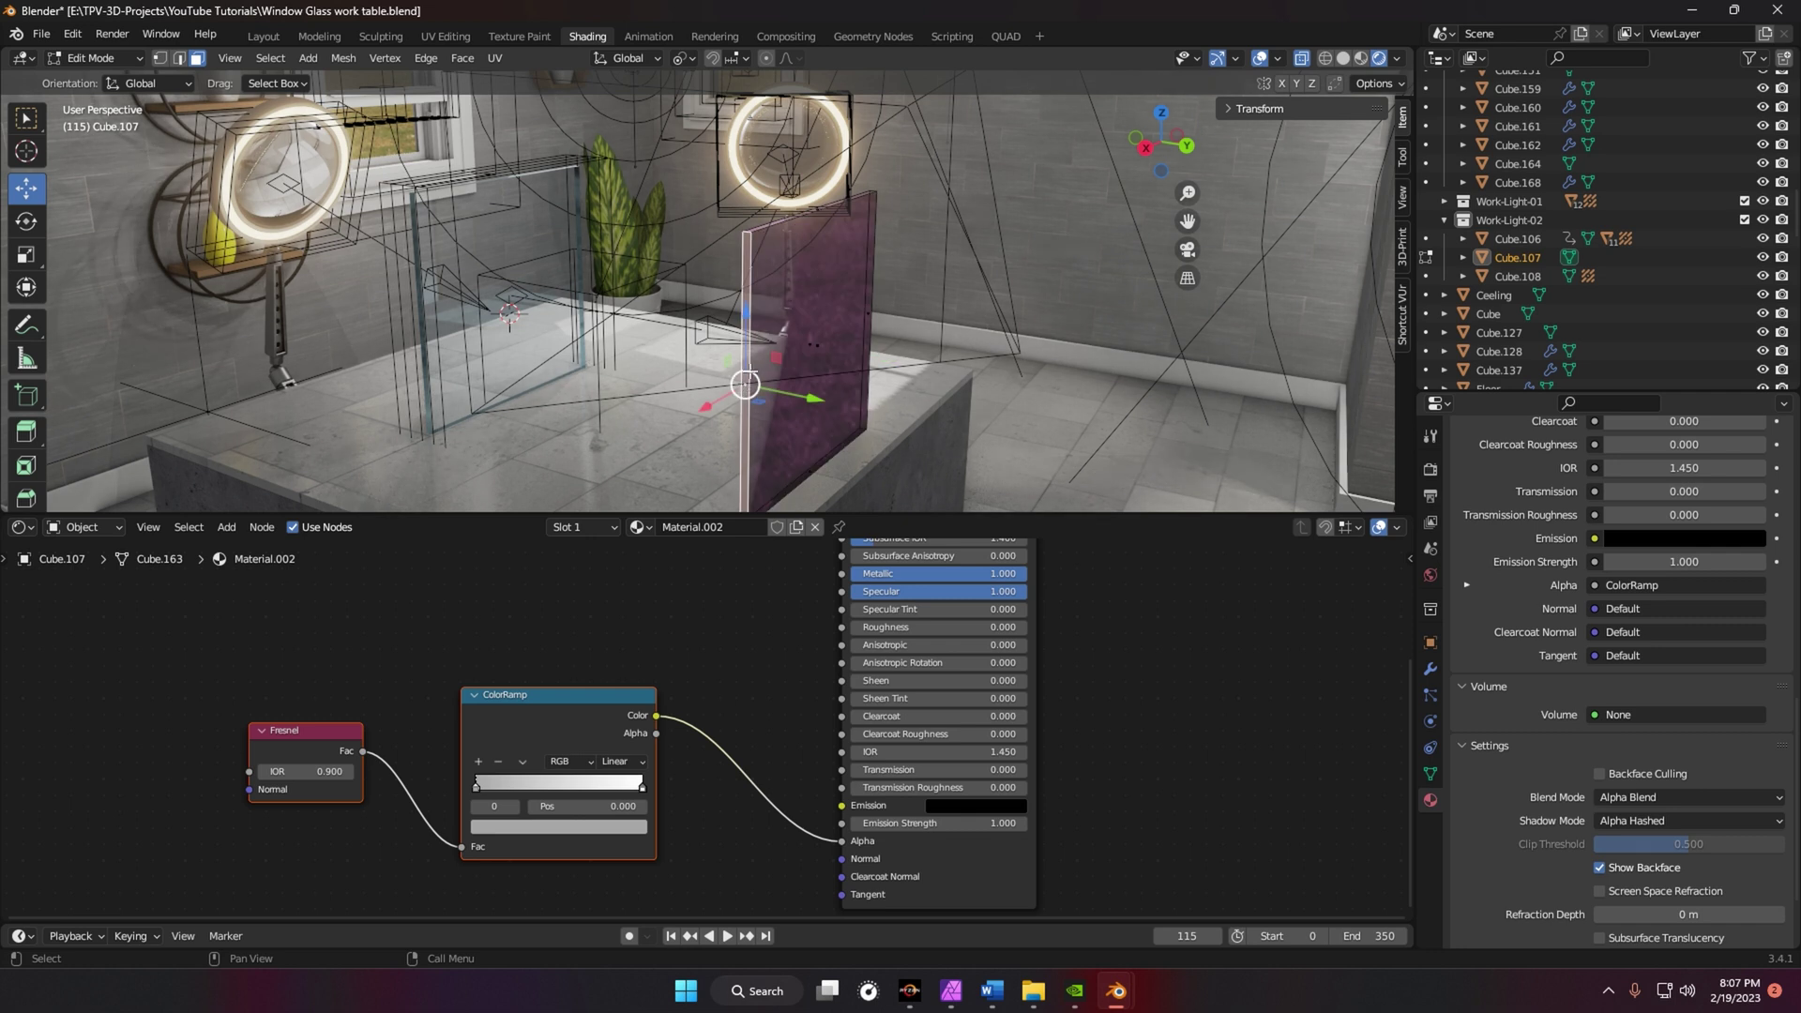
{"action": "left_click", "coordinate": [807, 210], "text": "shift"}
{"action": "left_click", "coordinate": [866, 305], "text": "shift"}
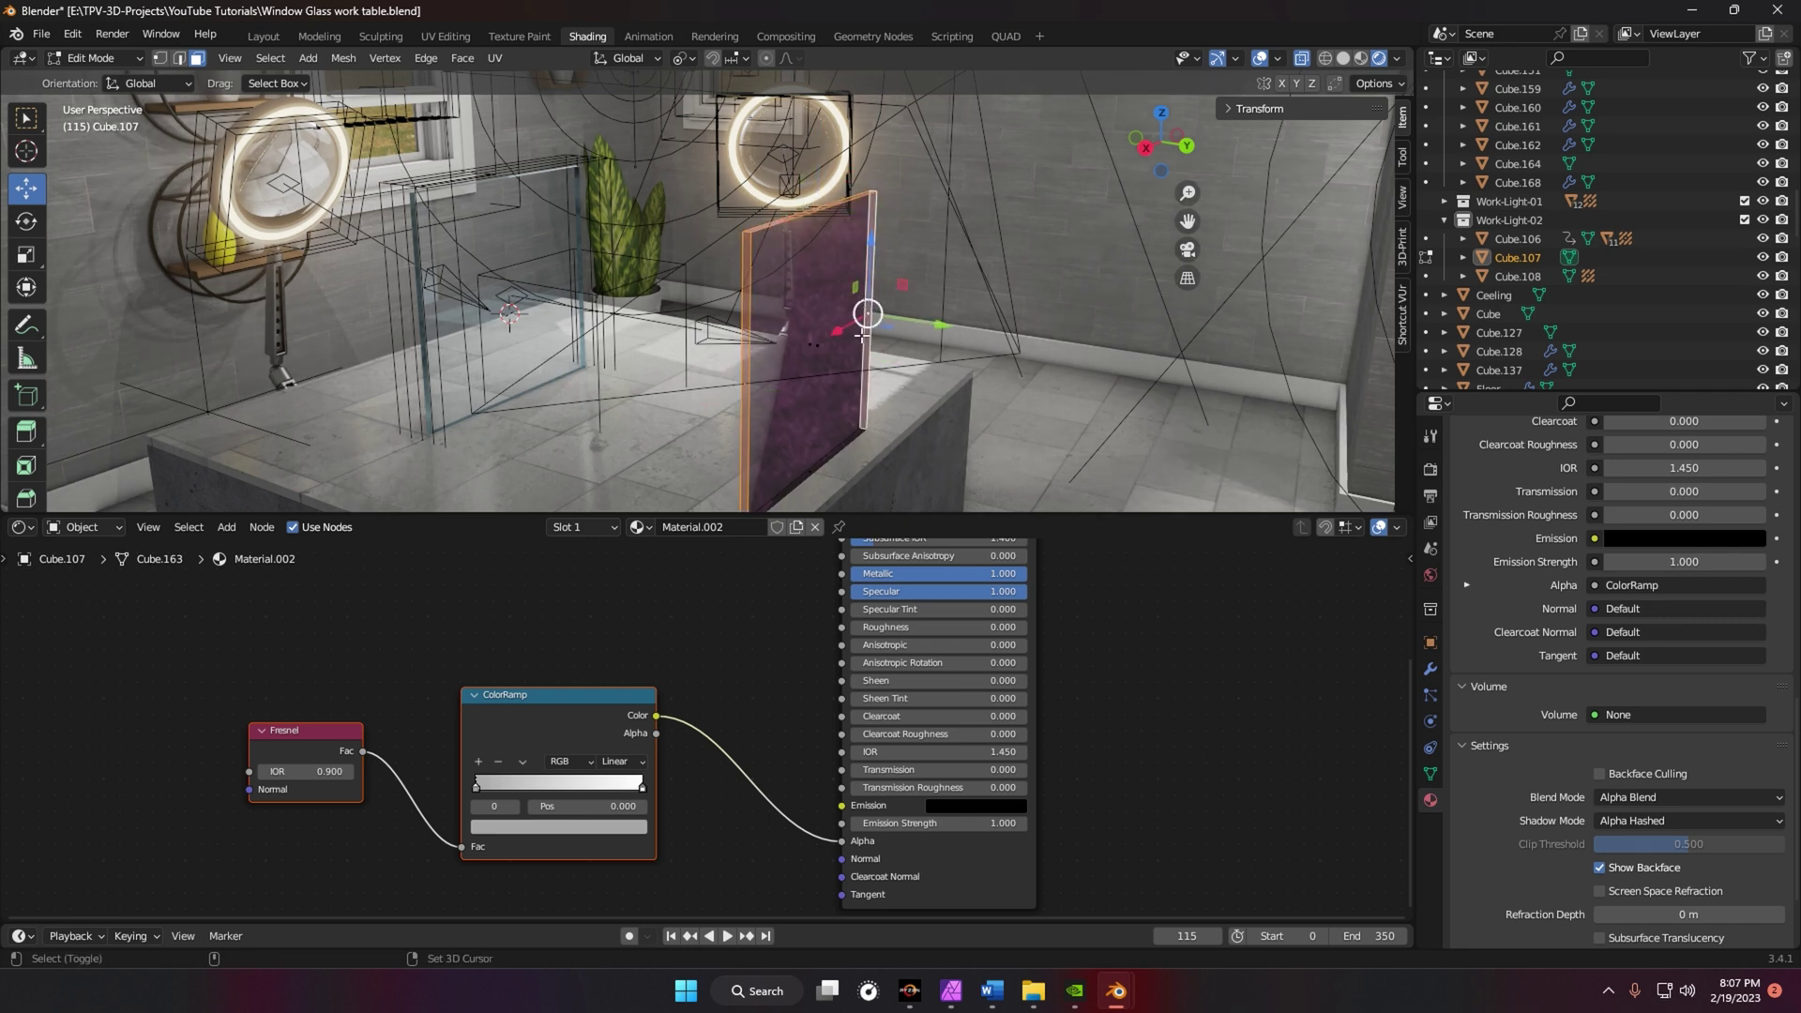
{"action": "left_click", "coordinate": [813, 473], "text": "shift"}
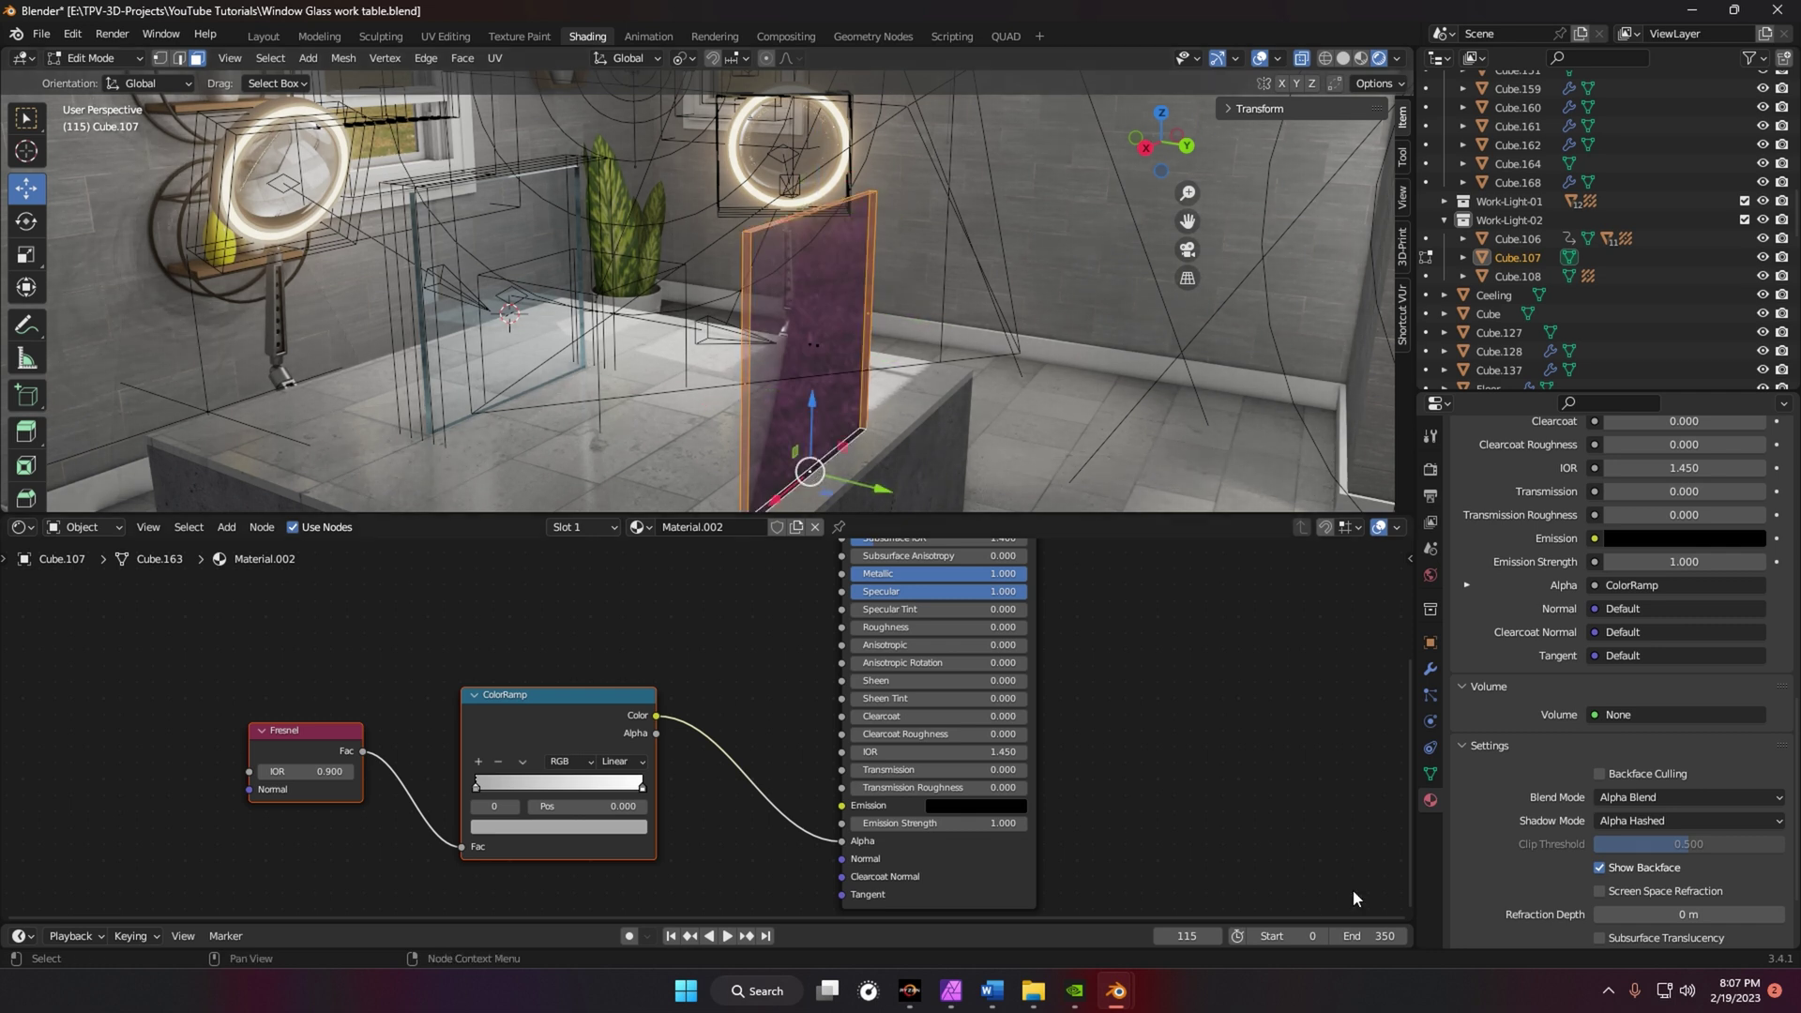
- Add a second material slot to the panel and create a new material named Sides in it
{"action": "scroll", "coordinate": [1495, 730], "scroll_direction": "up", "scroll_amount": 5}
{"action": "scroll", "coordinate": [1495, 730], "scroll_direction": "up", "scroll_amount": 13}
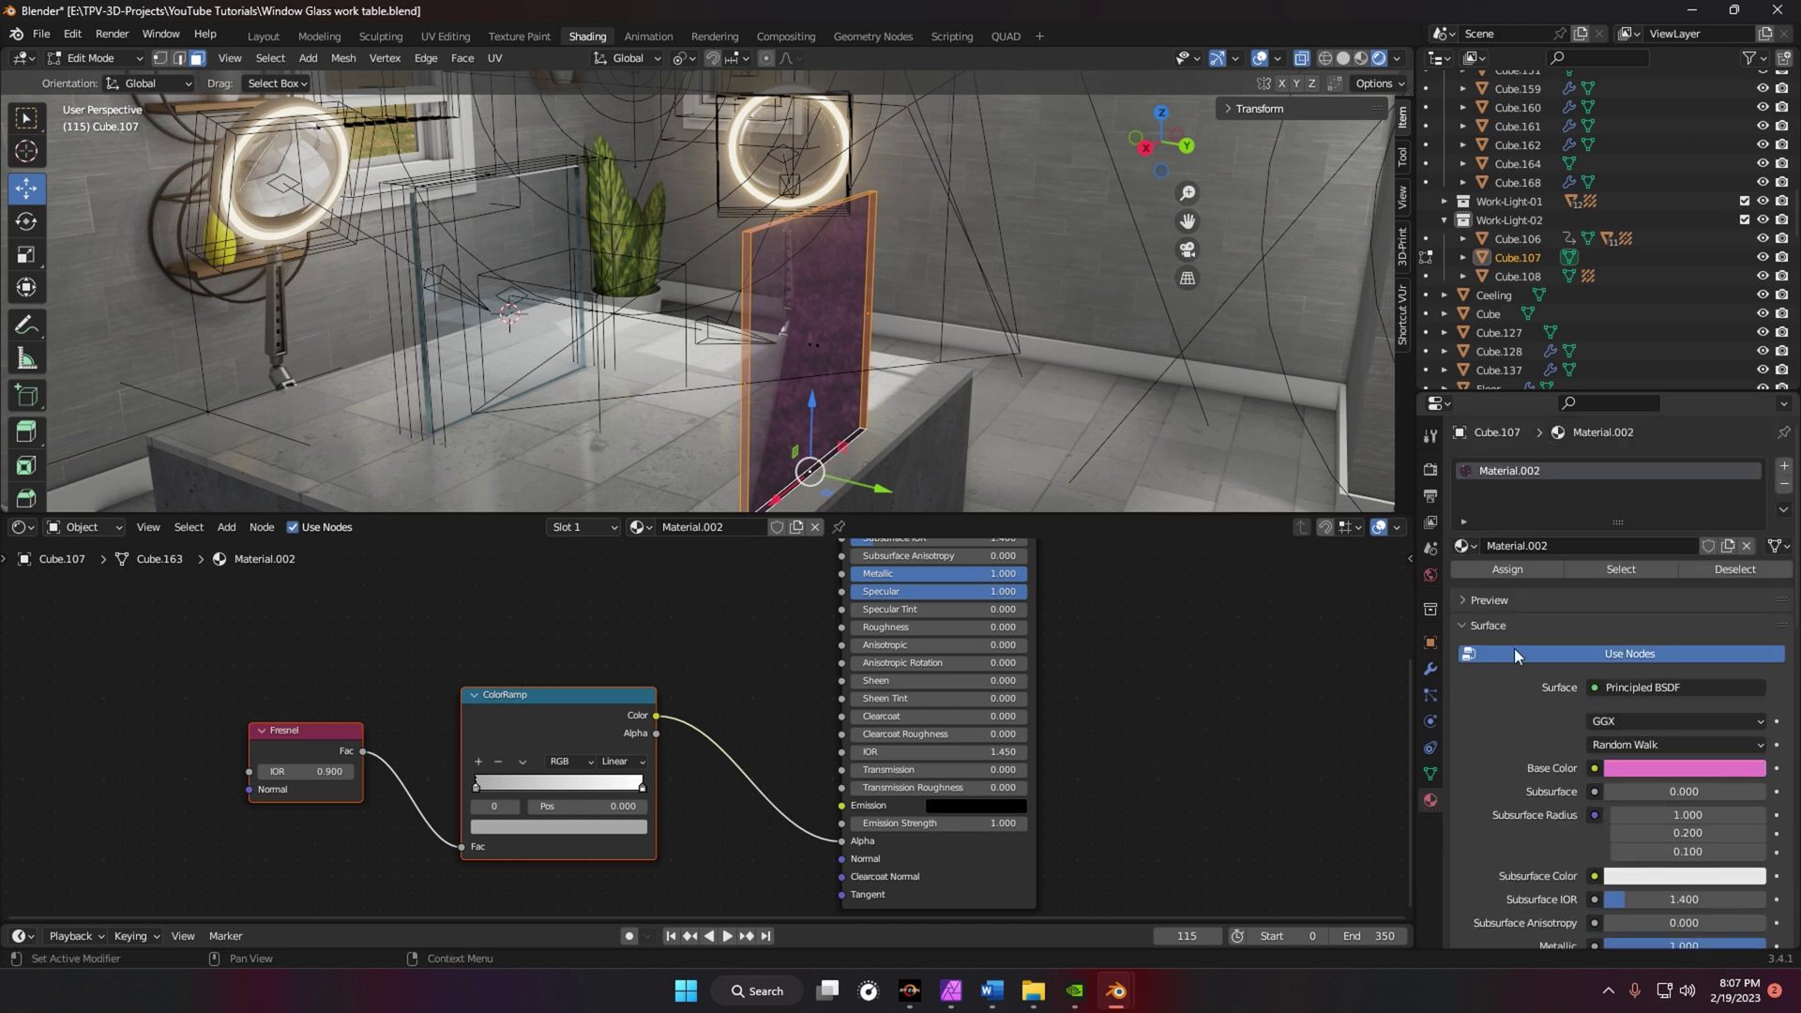
{"action": "left_click", "coordinate": [1784, 466]}
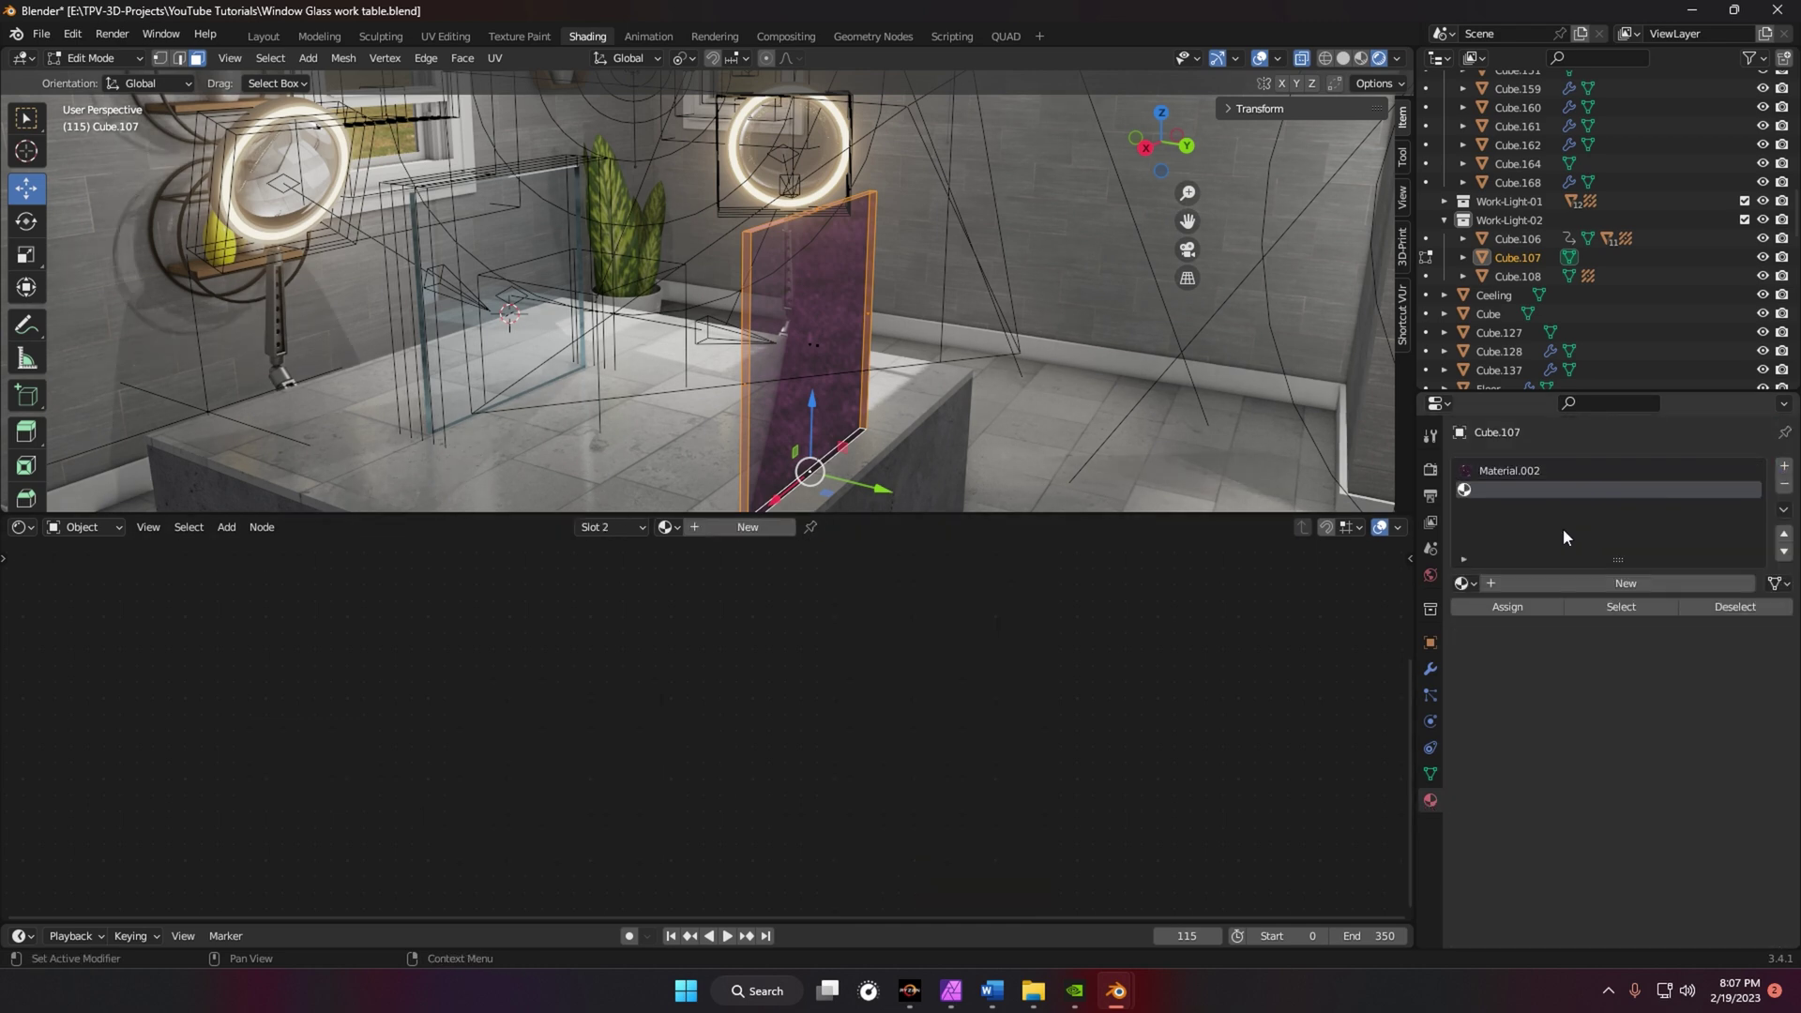
{"action": "left_click", "coordinate": [1636, 583]}
{"action": "double_click", "coordinate": [1564, 581]}
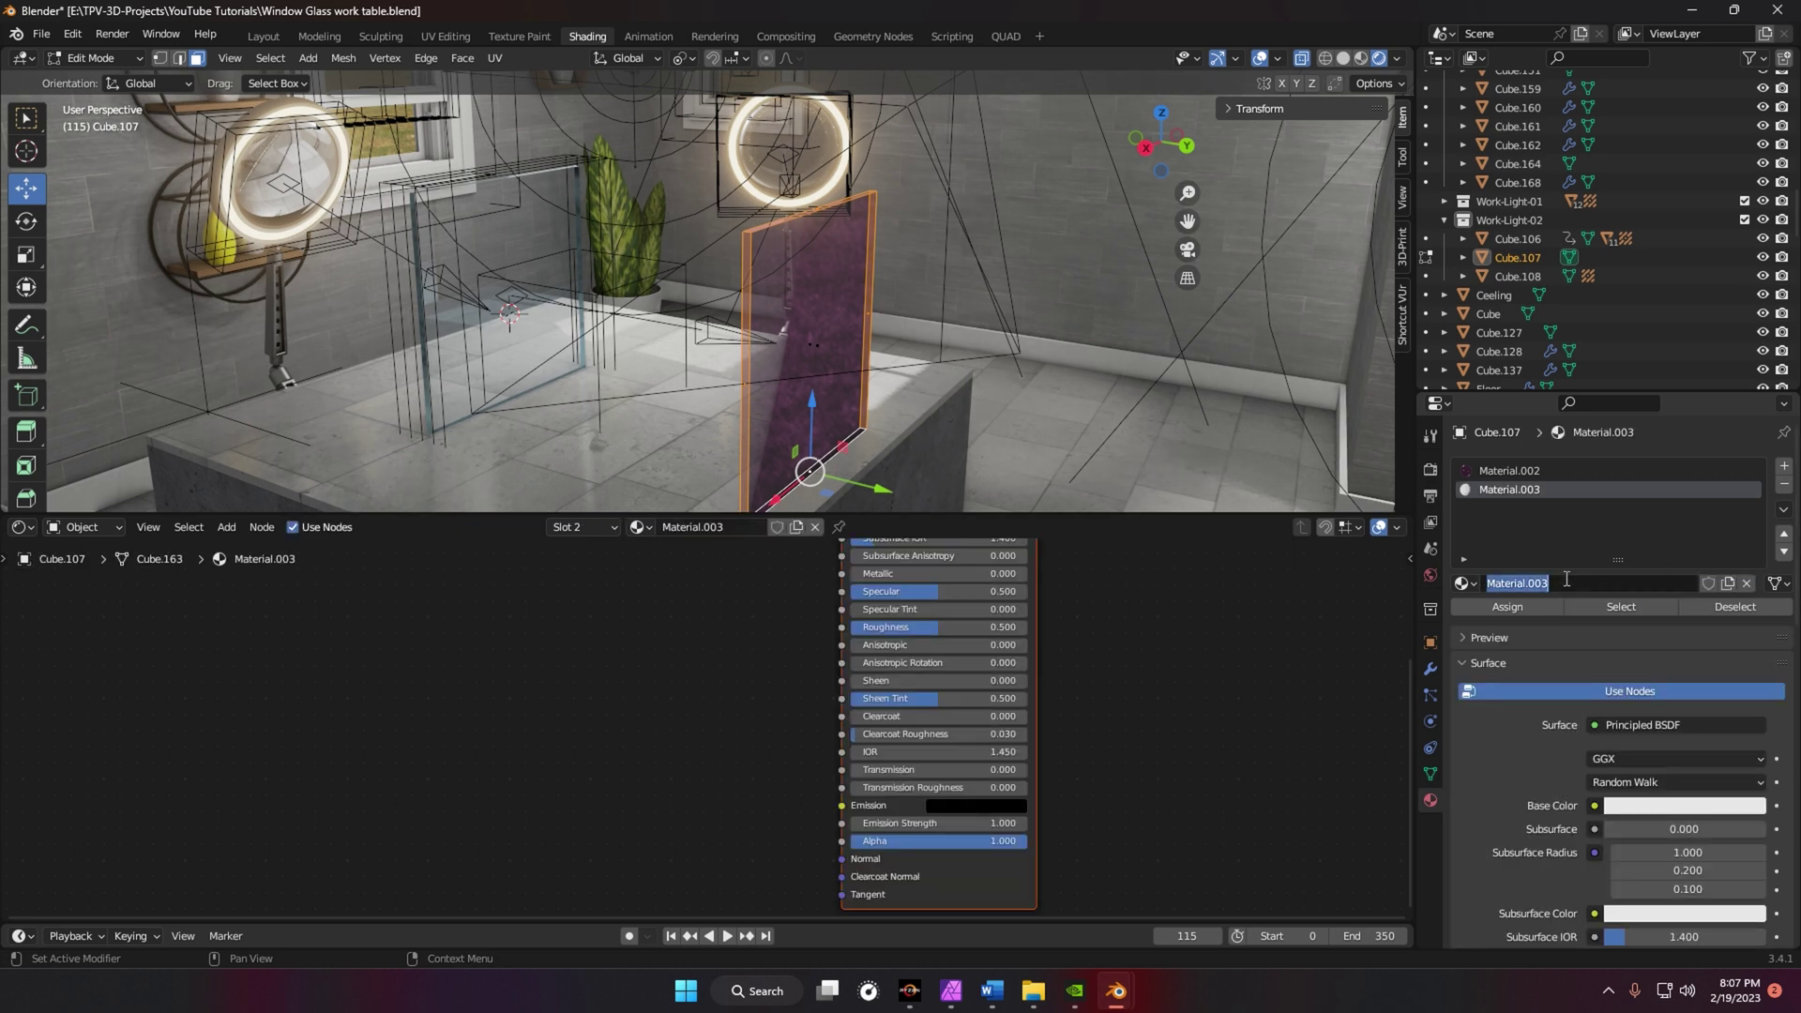
{"action": "type", "text": "Sides"}
{"action": "key", "text": "Return"}
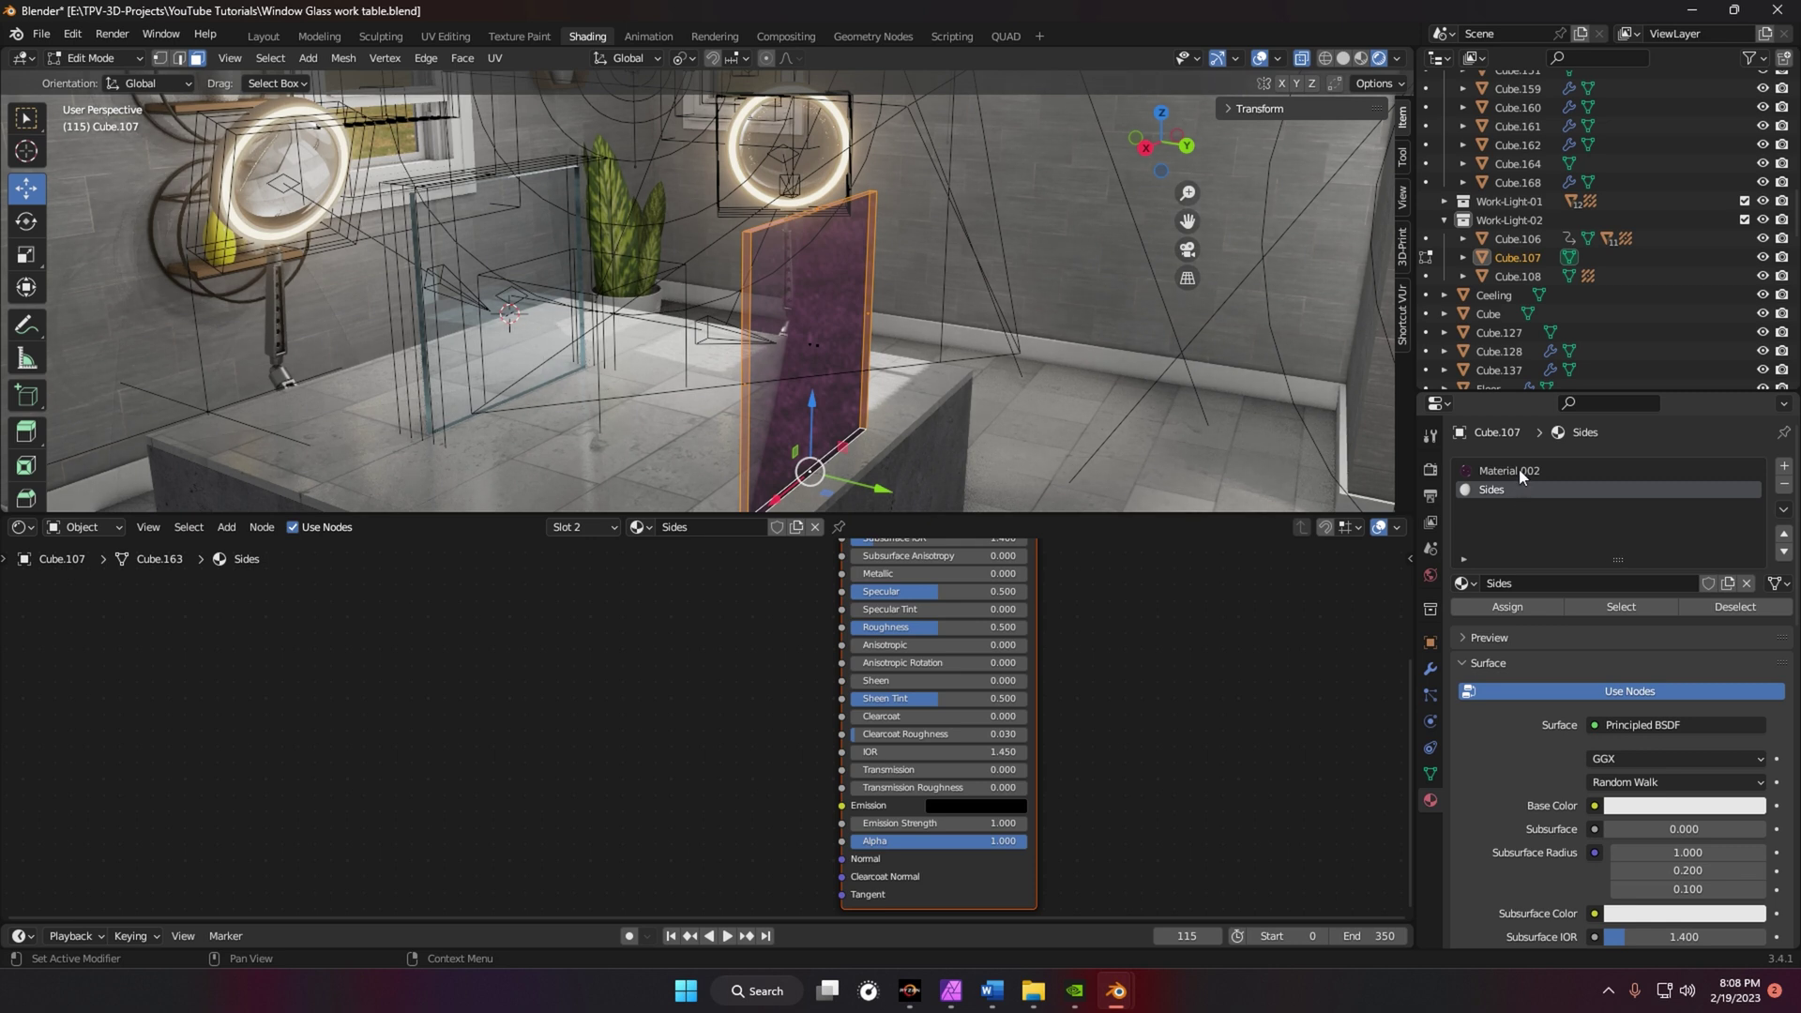
- Rename the panel's original material, Material.002, as Front
{"action": "left_click", "coordinate": [1517, 470]}
{"action": "double_click", "coordinate": [1562, 582]}
{"action": "type", "text": "Front"}
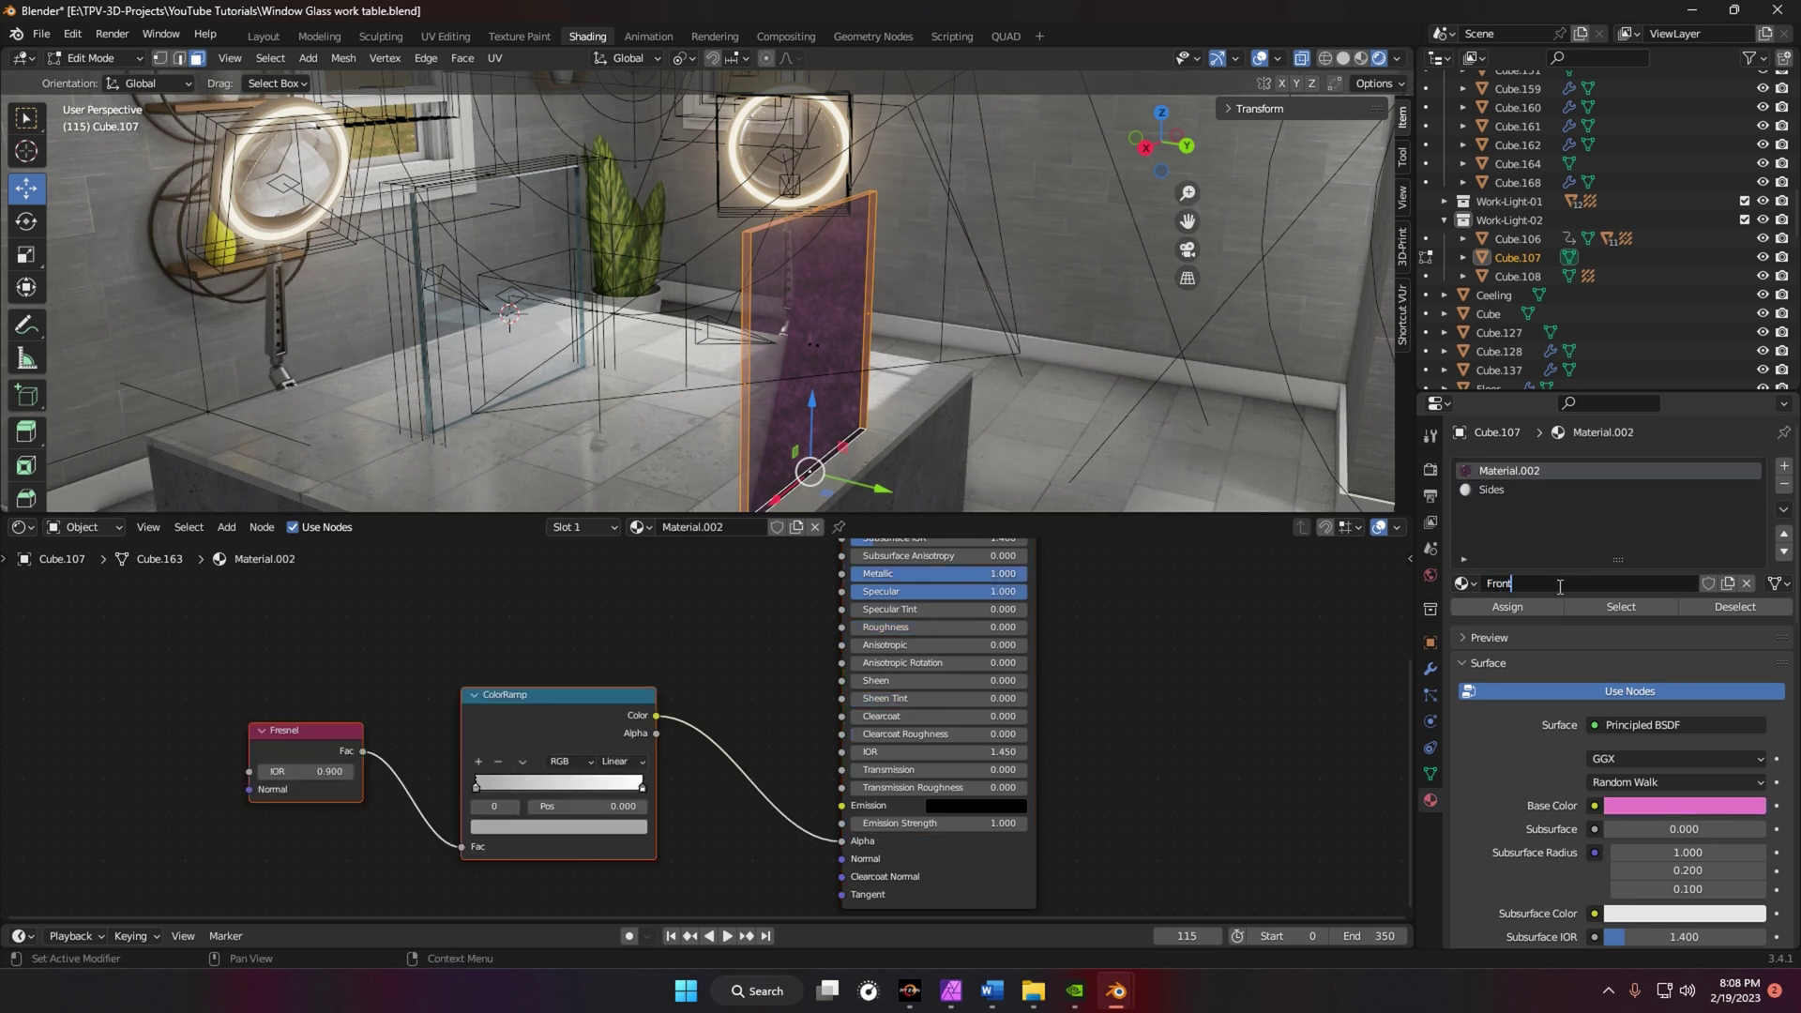
{"action": "key", "text": "Return"}
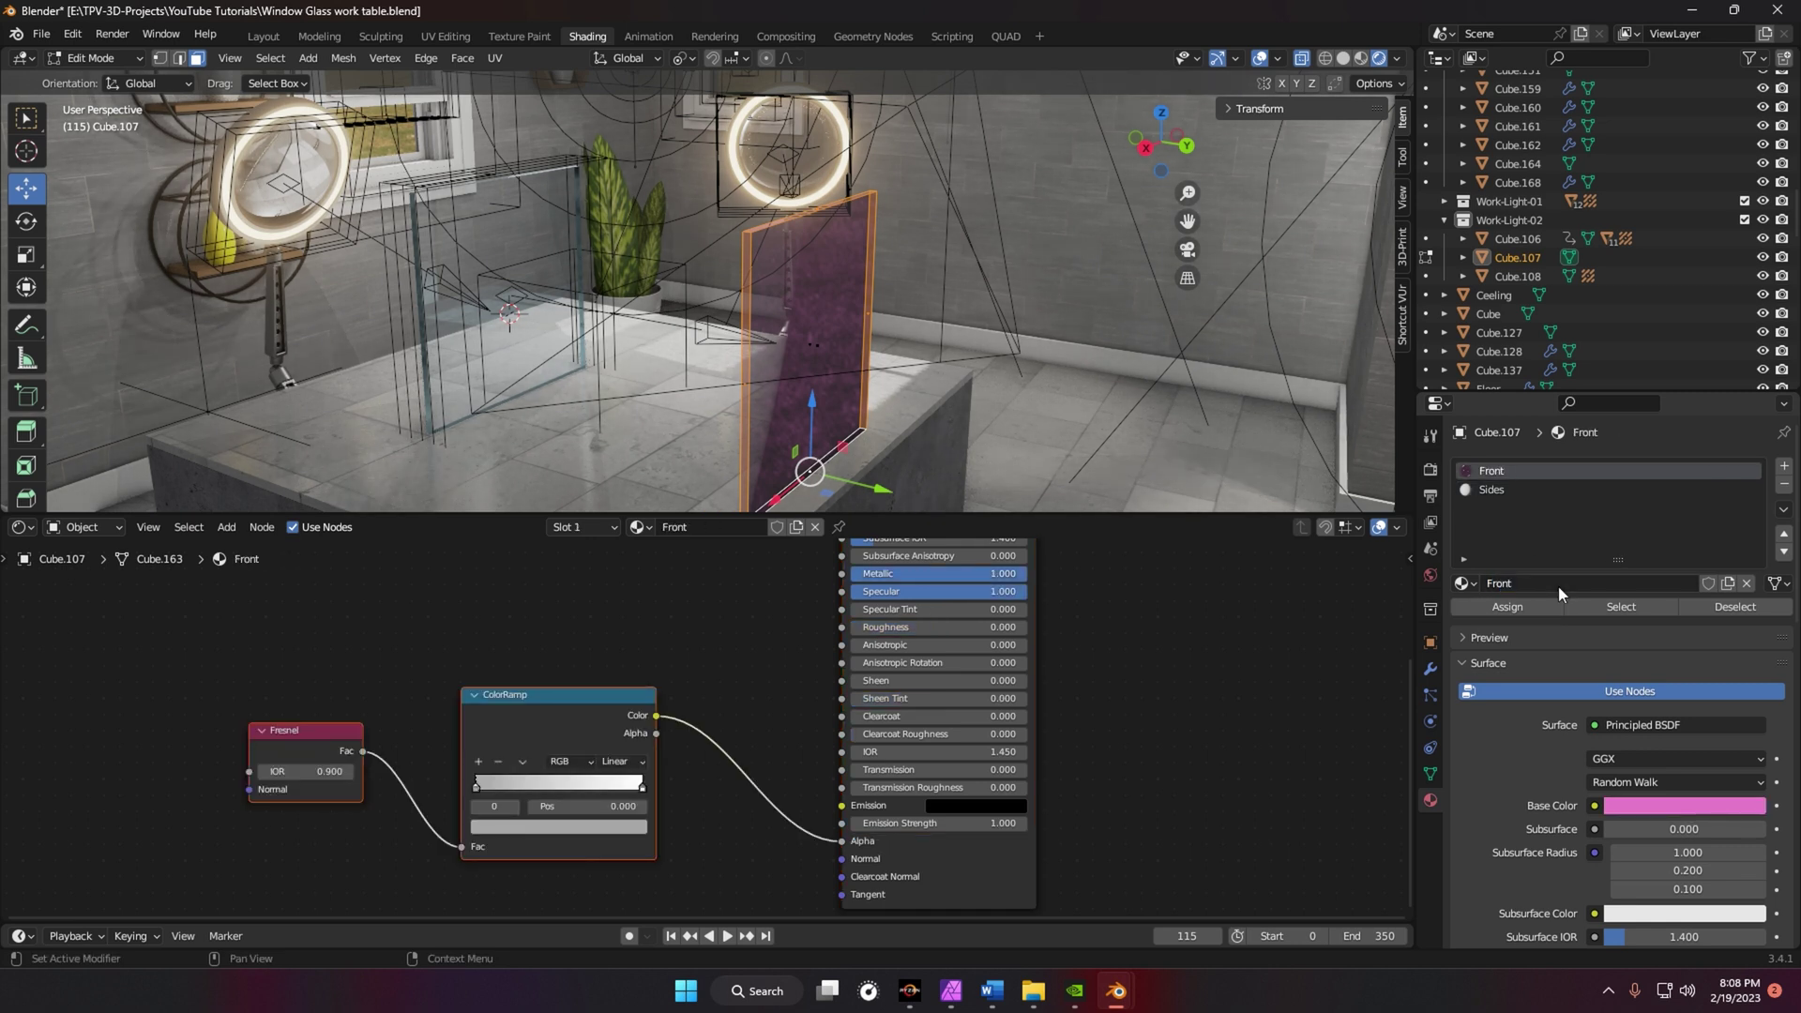
- Assign the Sides material to the selected edge faces and return to Object Mode
{"action": "left_click", "coordinate": [1499, 488]}
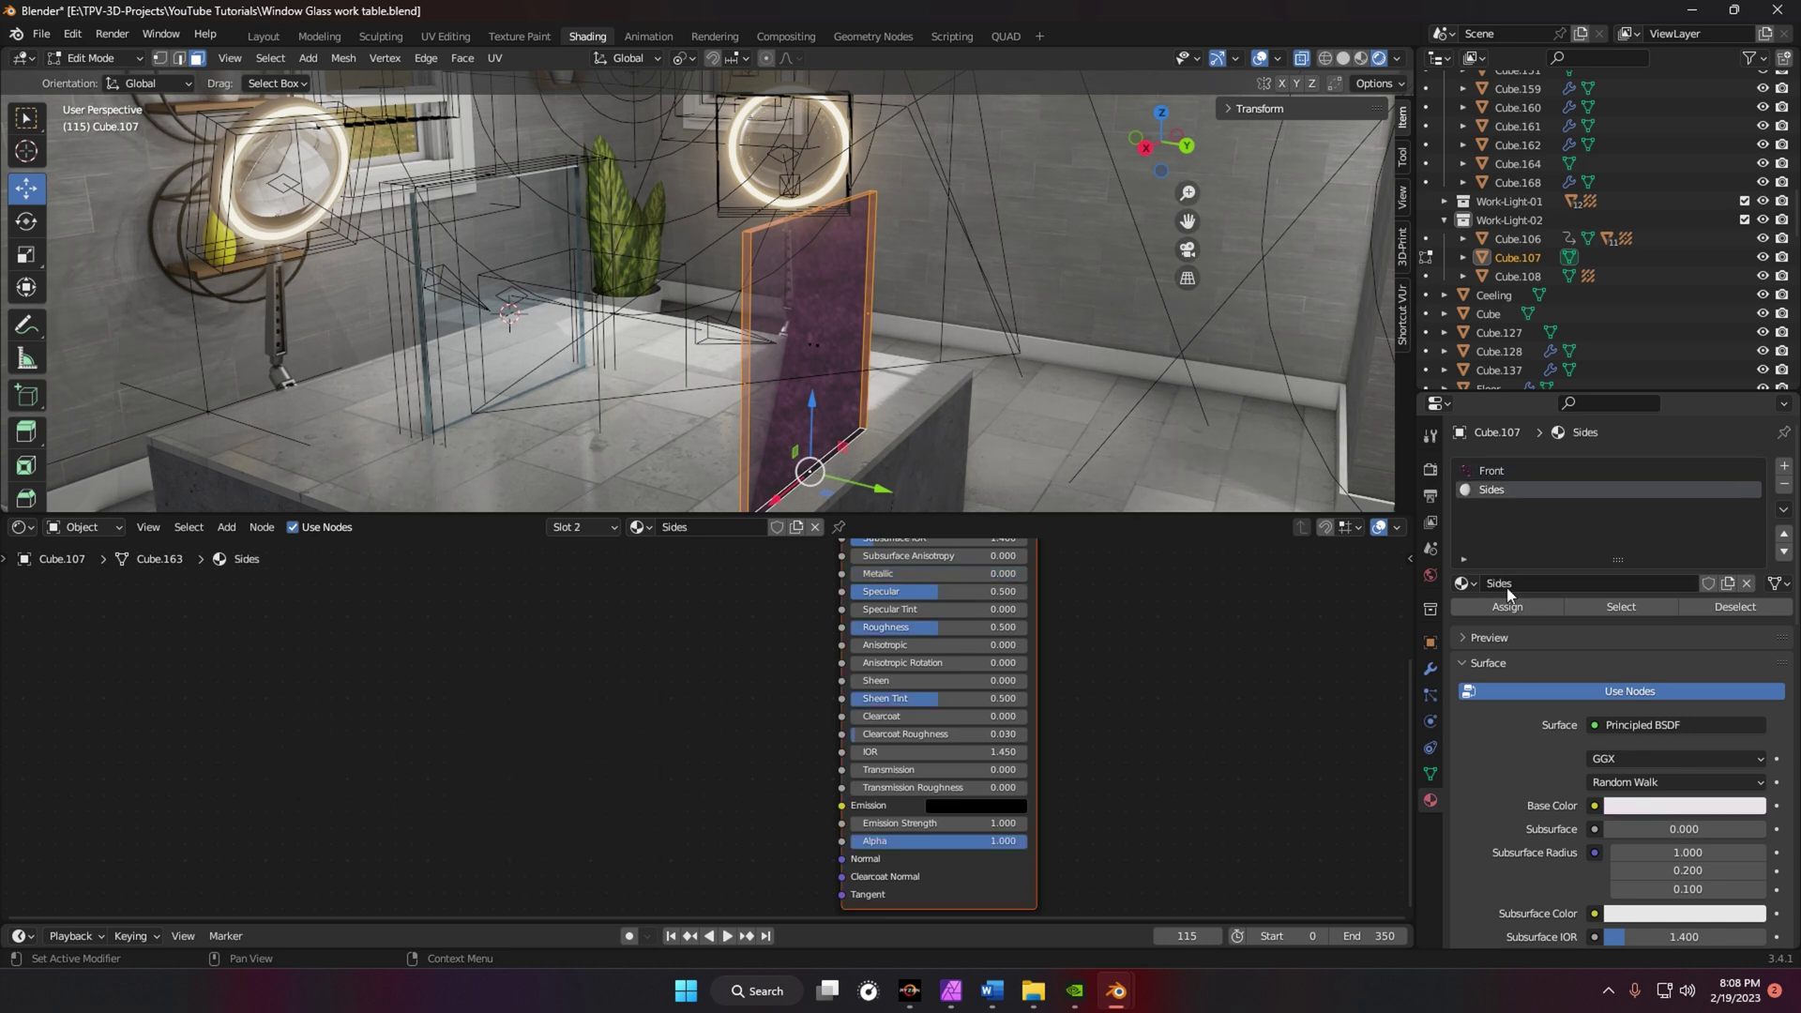
{"action": "left_click", "coordinate": [1513, 610]}
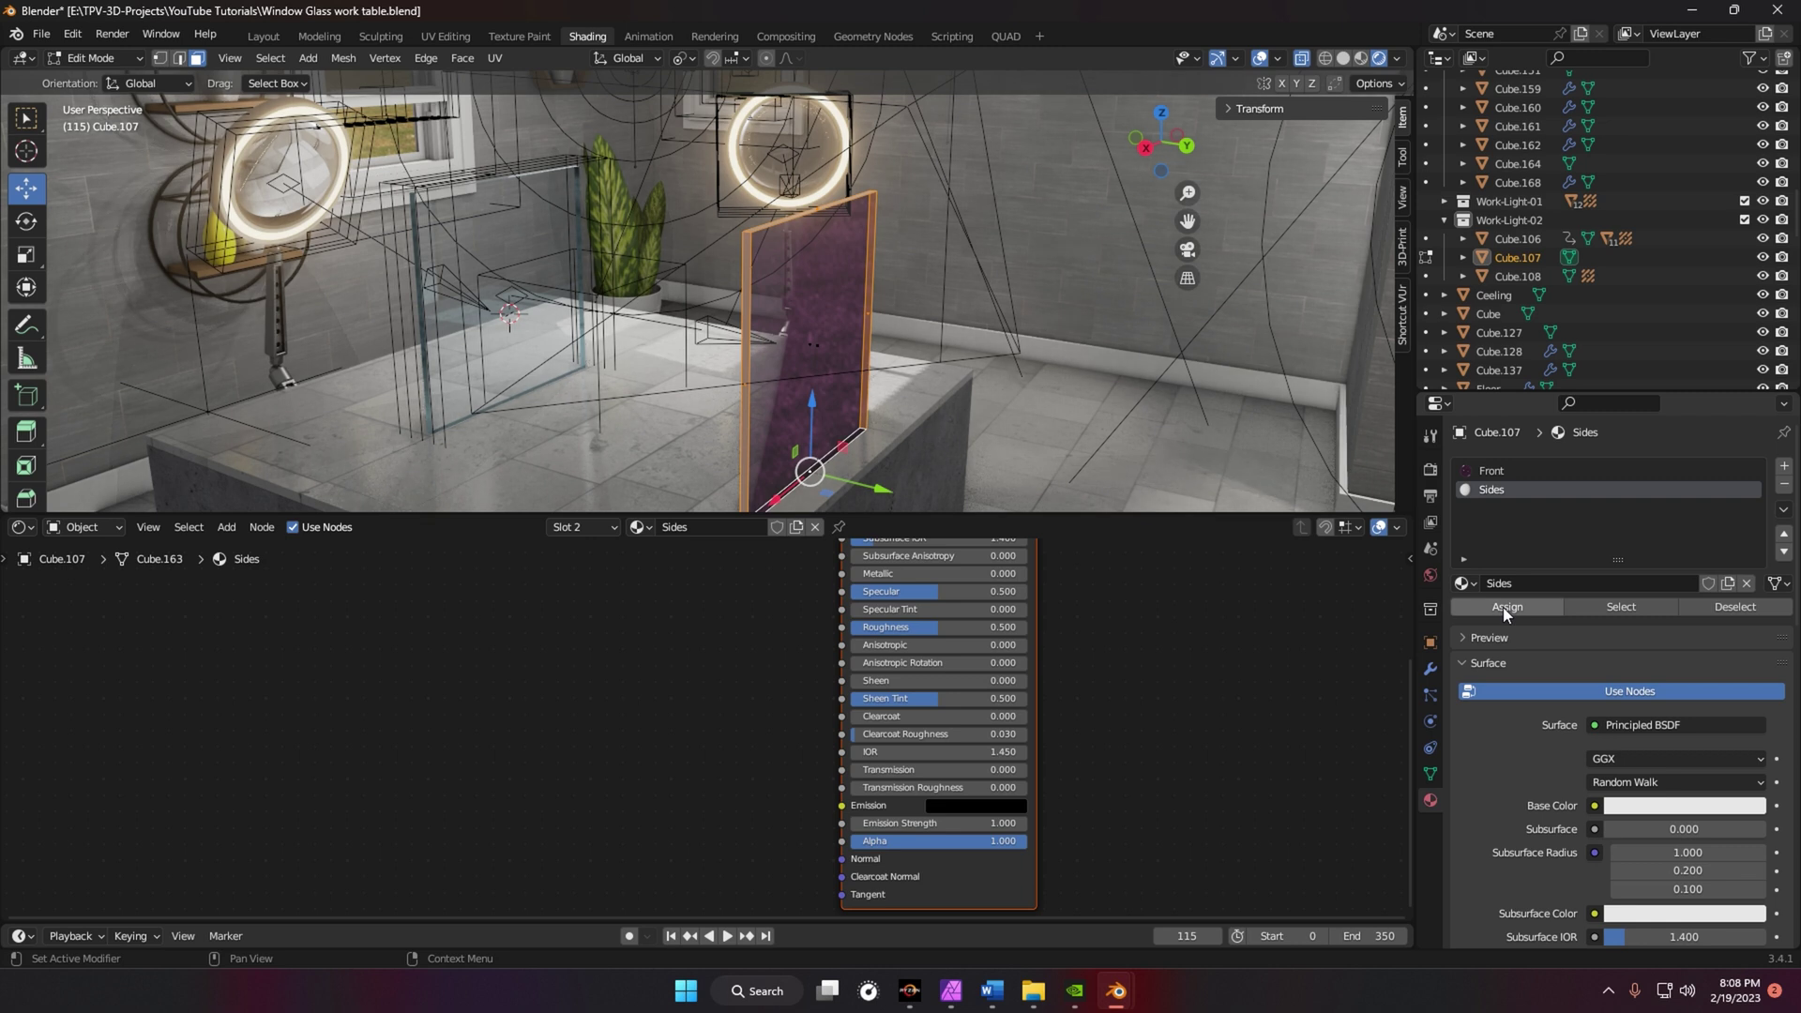
{"action": "key", "text": "Tab"}
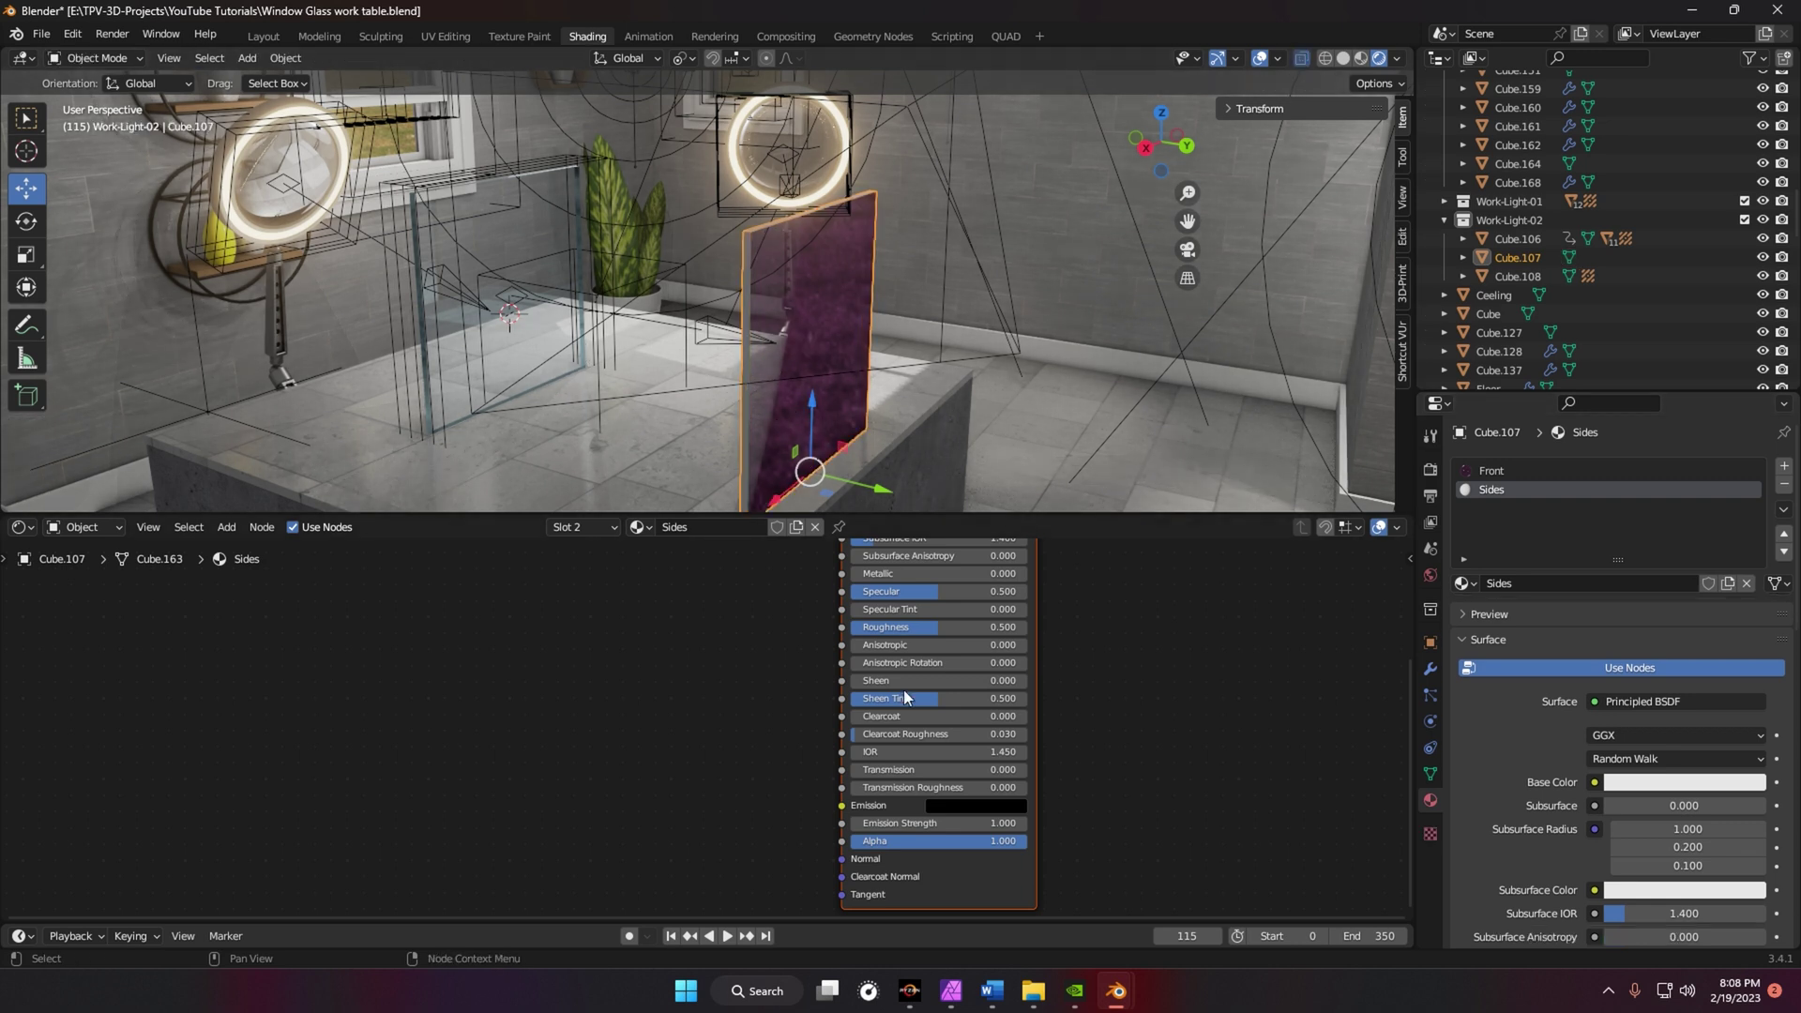
- Delete the default Principled BSDF and Material Output nodes from the Sides material
{"action": "left_click", "coordinate": [585, 526]}
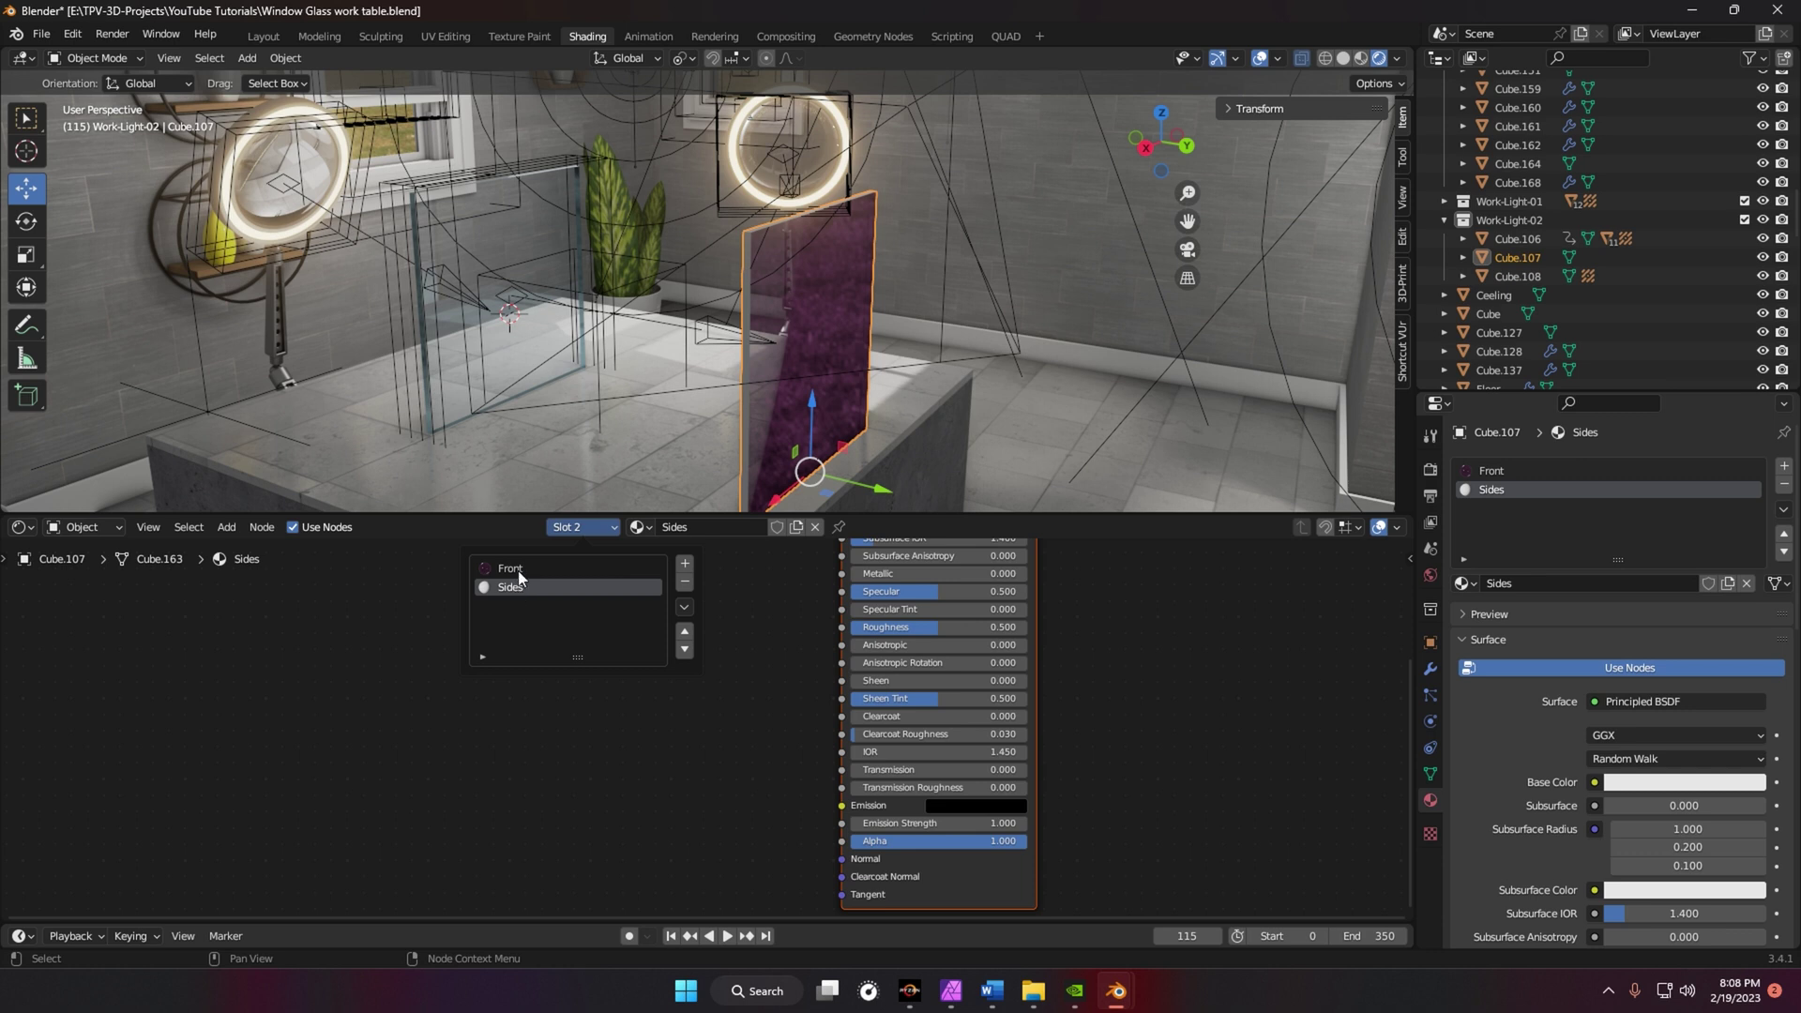
{"action": "scroll", "coordinate": [755, 680], "scroll_direction": "down", "scroll_amount": 3}
{"action": "left_click_drag", "start_coordinate": [671, 593], "coordinate": [935, 739]}
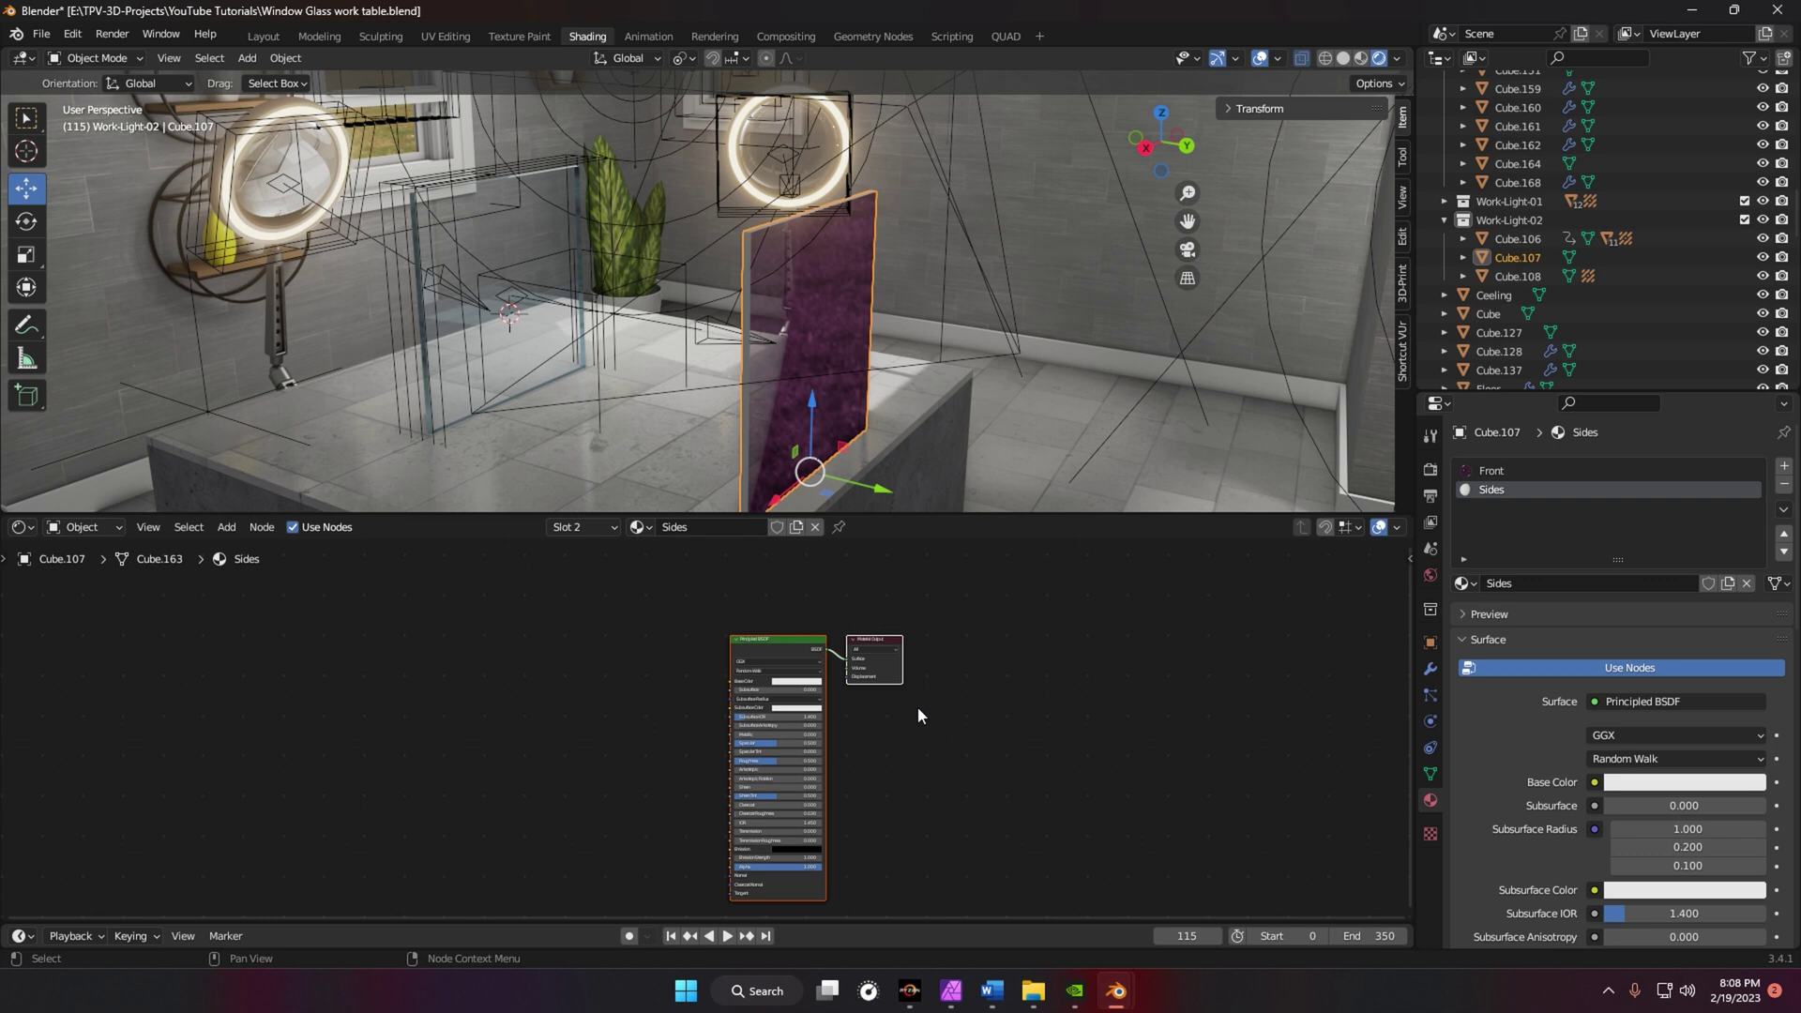
{"action": "key", "text": "x"}
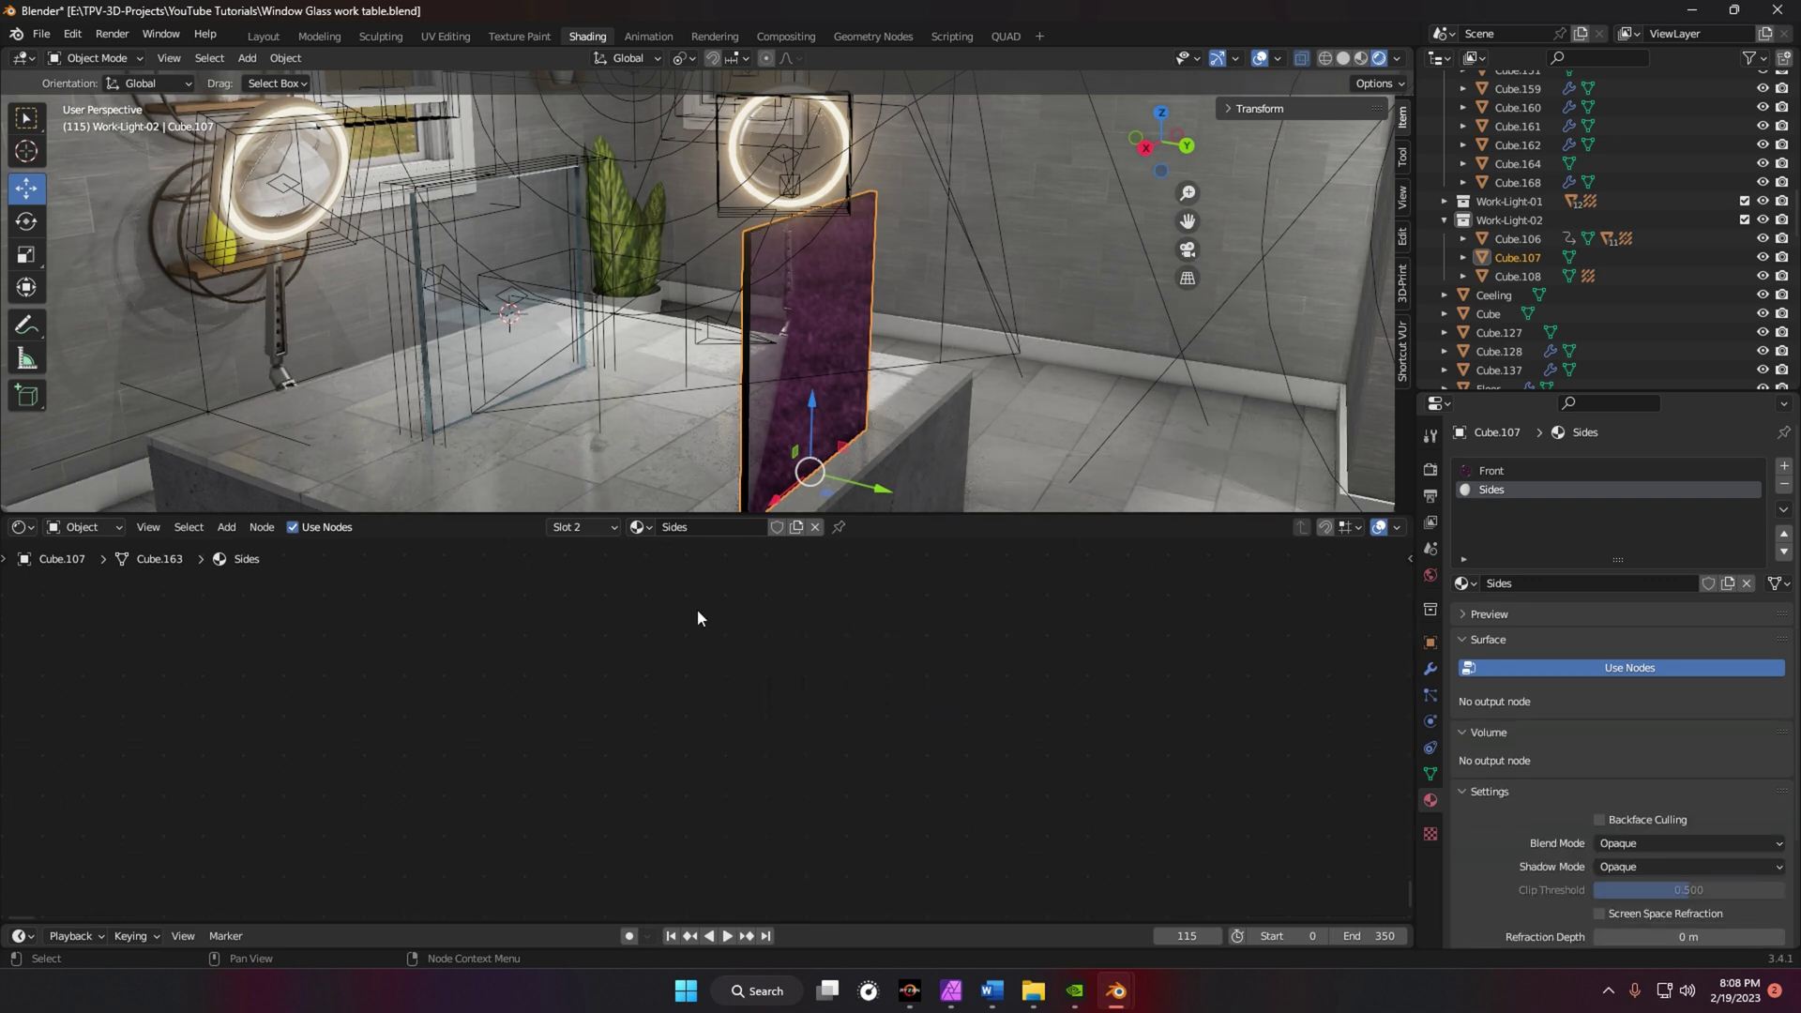
- Copy all nodes of the Front material and paste them into the empty Sides material
{"action": "left_click", "coordinate": [641, 528]}
{"action": "left_click", "coordinate": [581, 528]}
{"action": "left_click", "coordinate": [525, 568]}
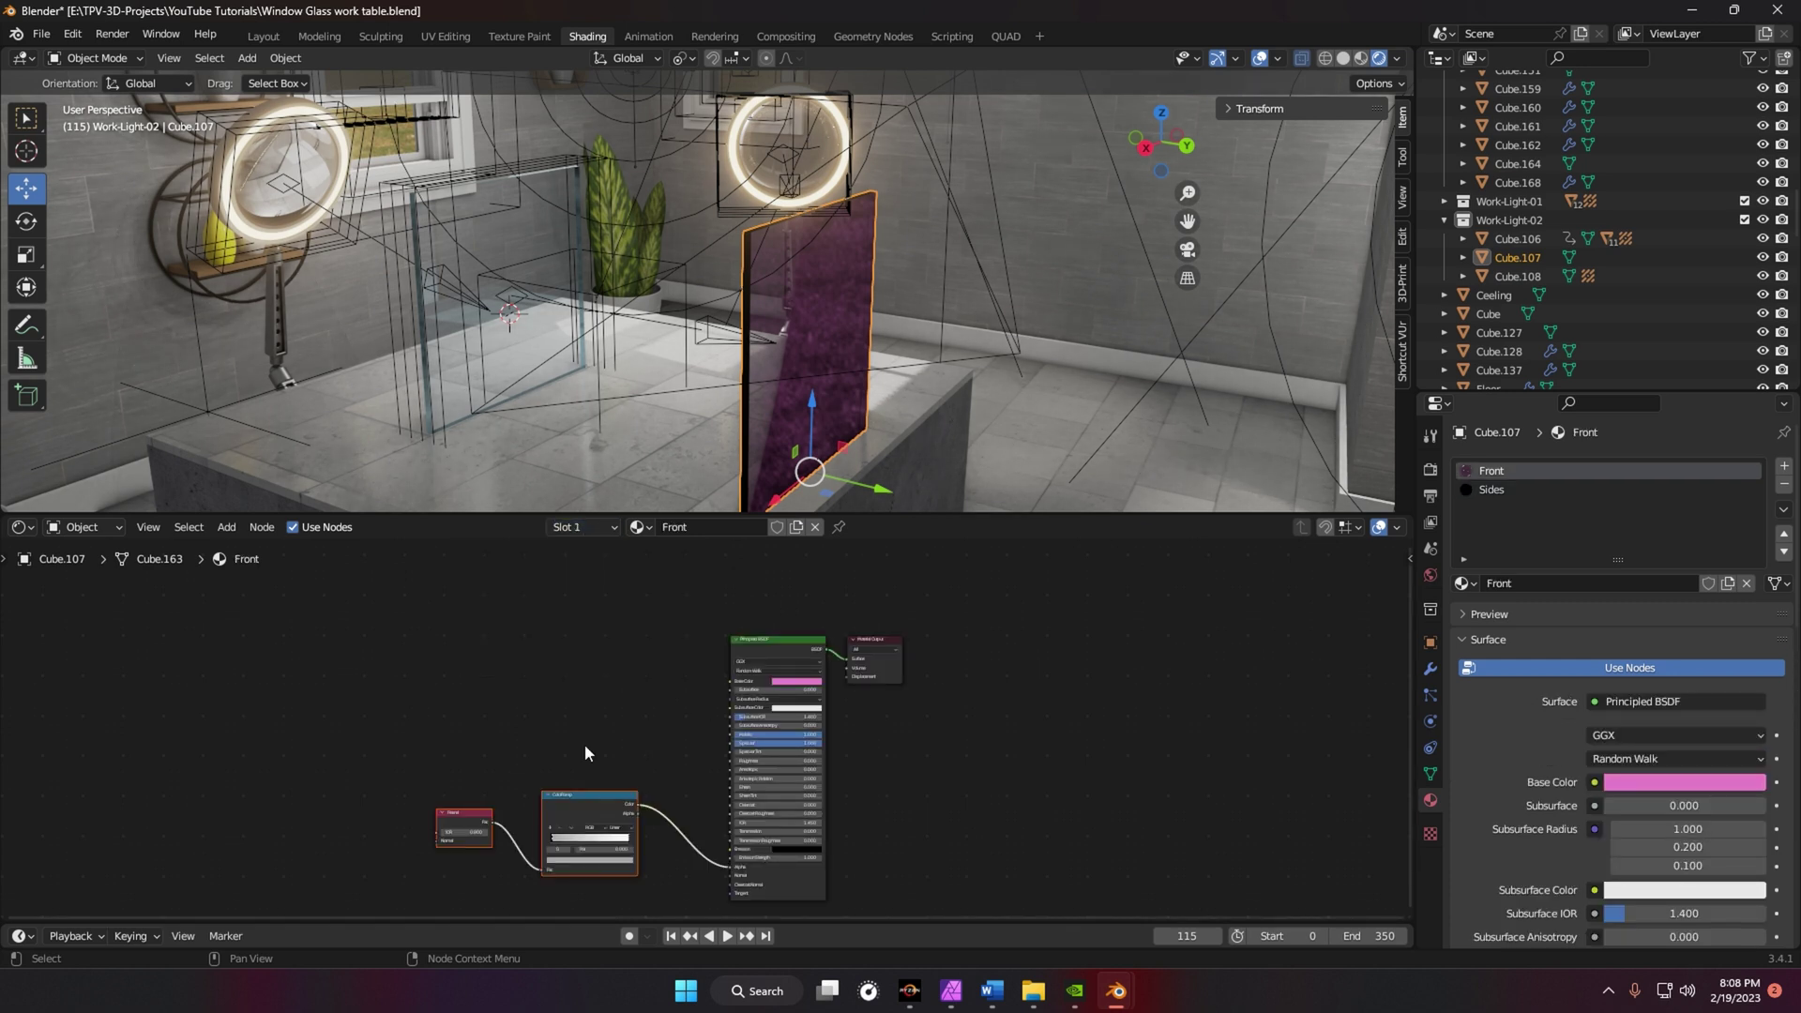
{"action": "left_click_drag", "start_coordinate": [395, 601], "coordinate": [986, 916]}
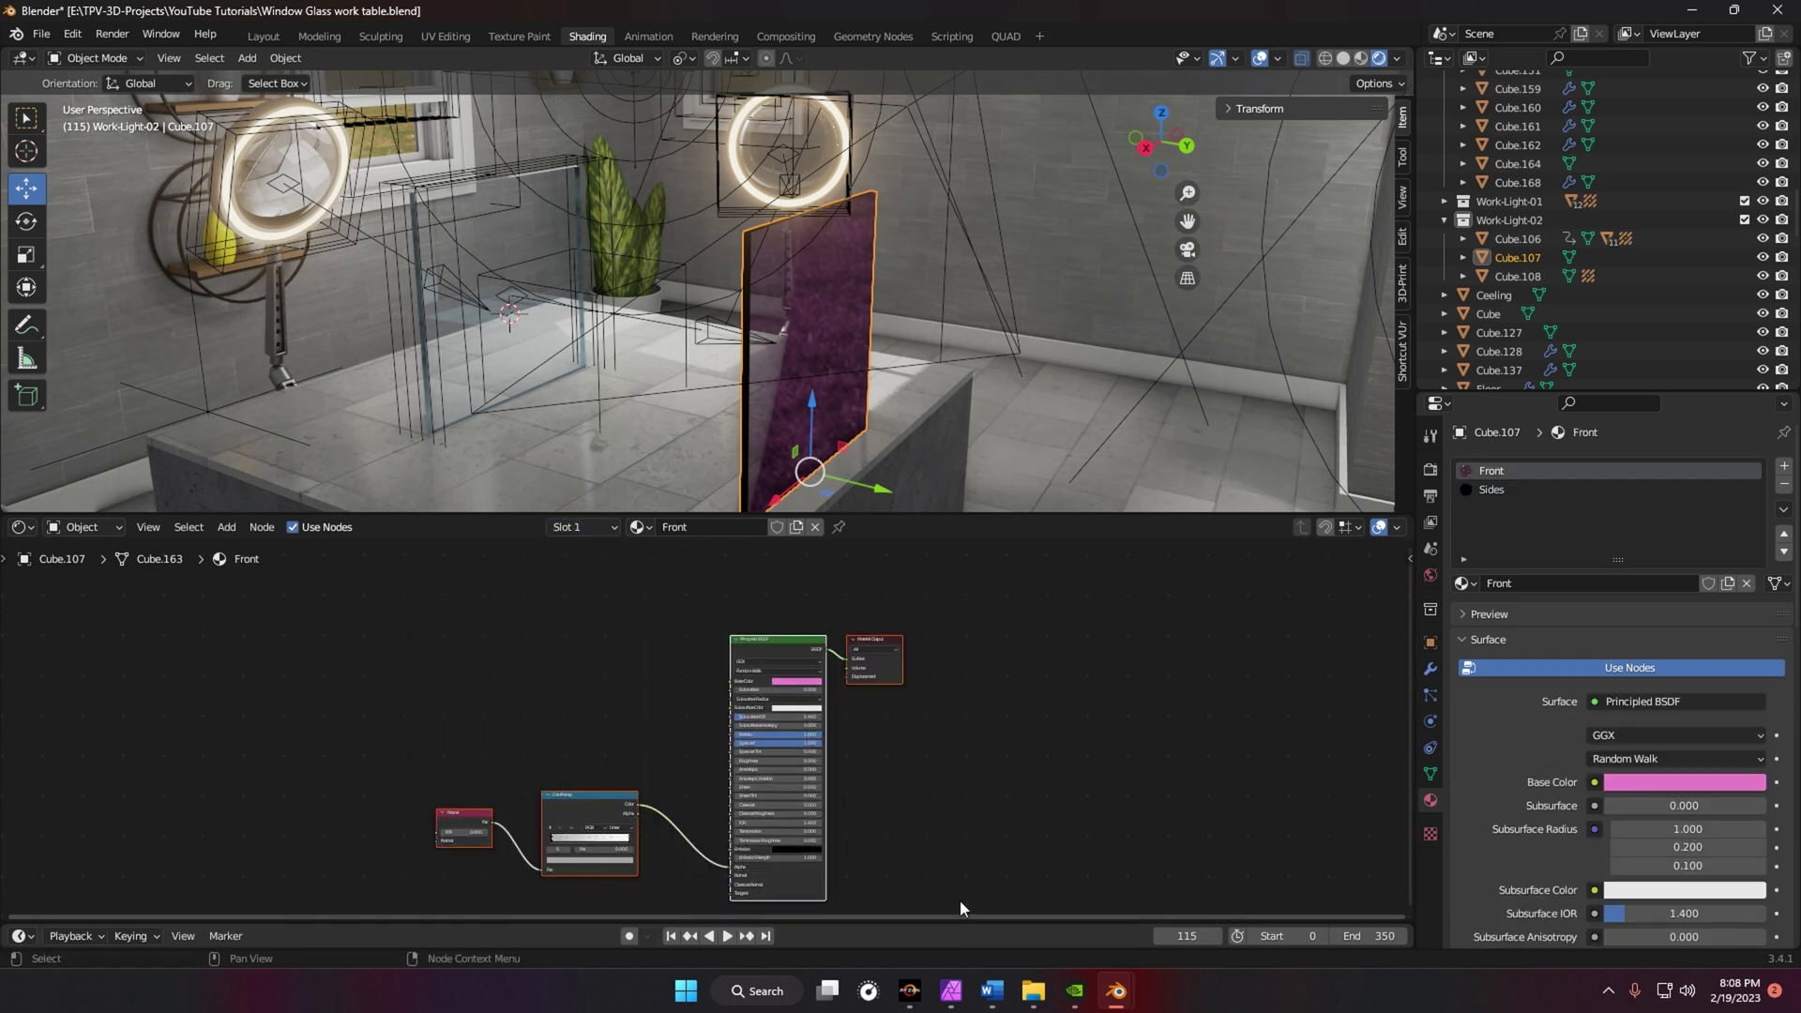
{"action": "left_click", "coordinate": [567, 527]}
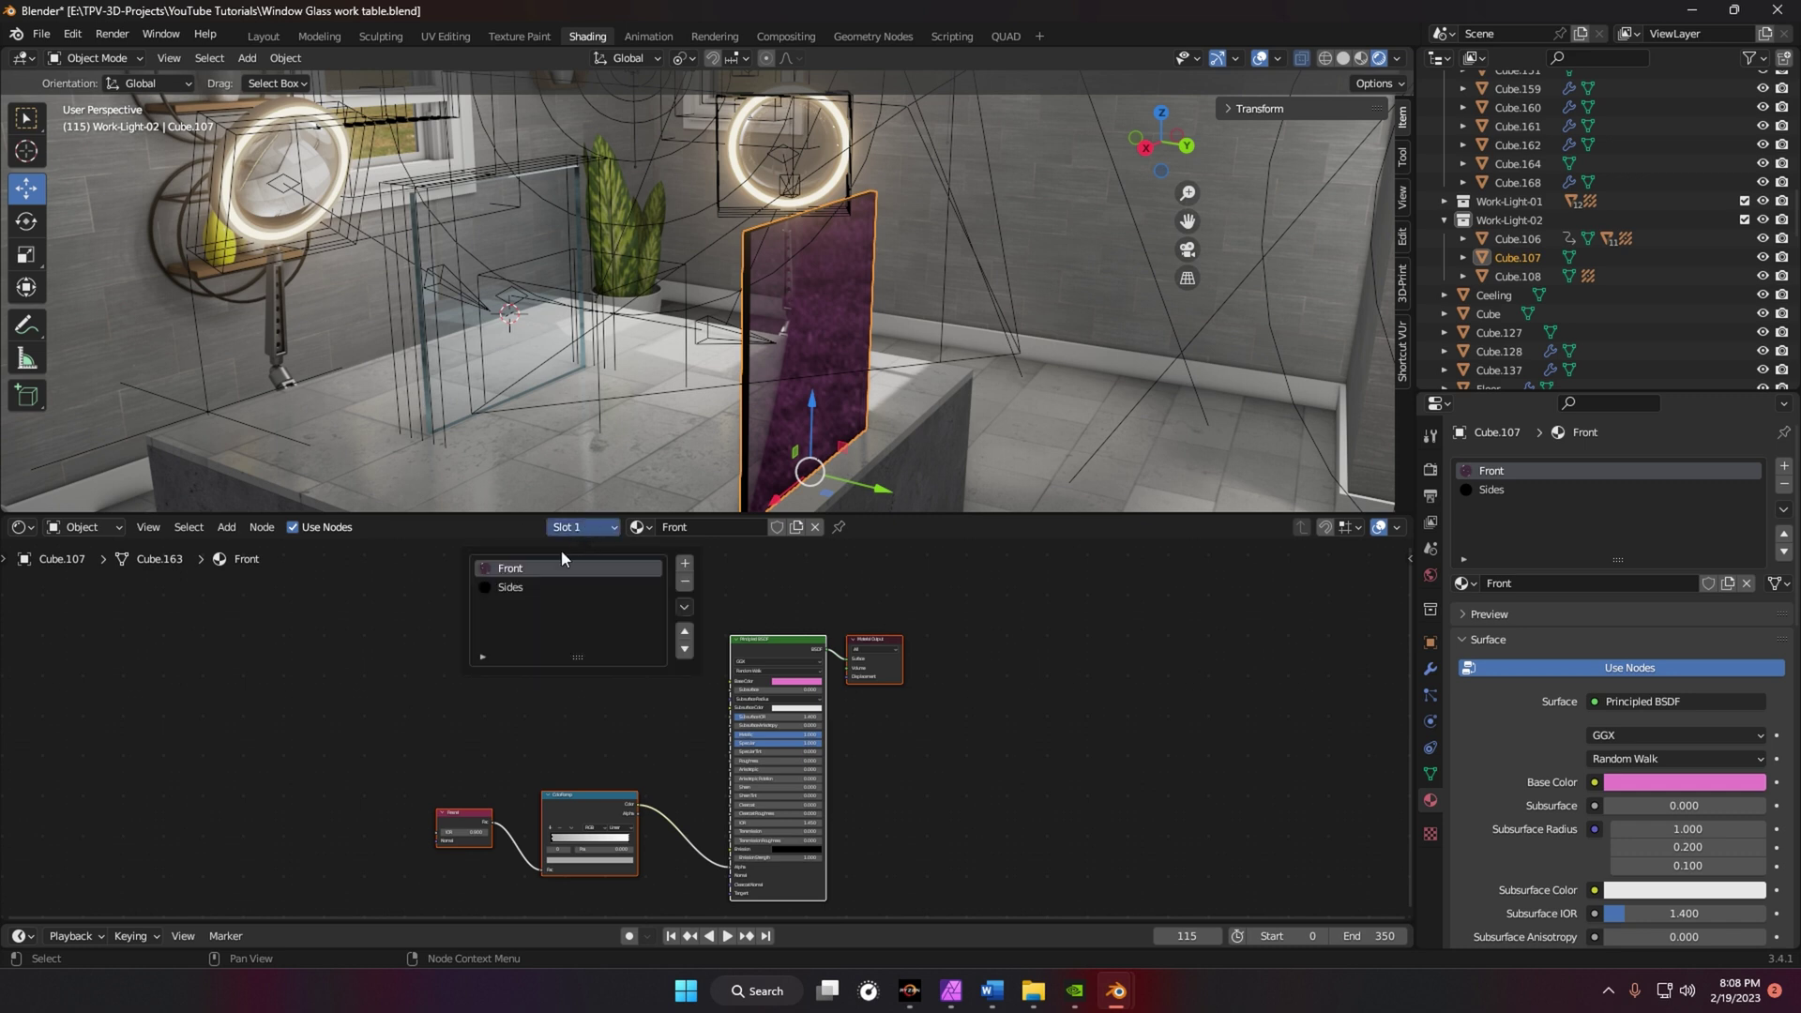
{"action": "left_click", "coordinate": [511, 587]}
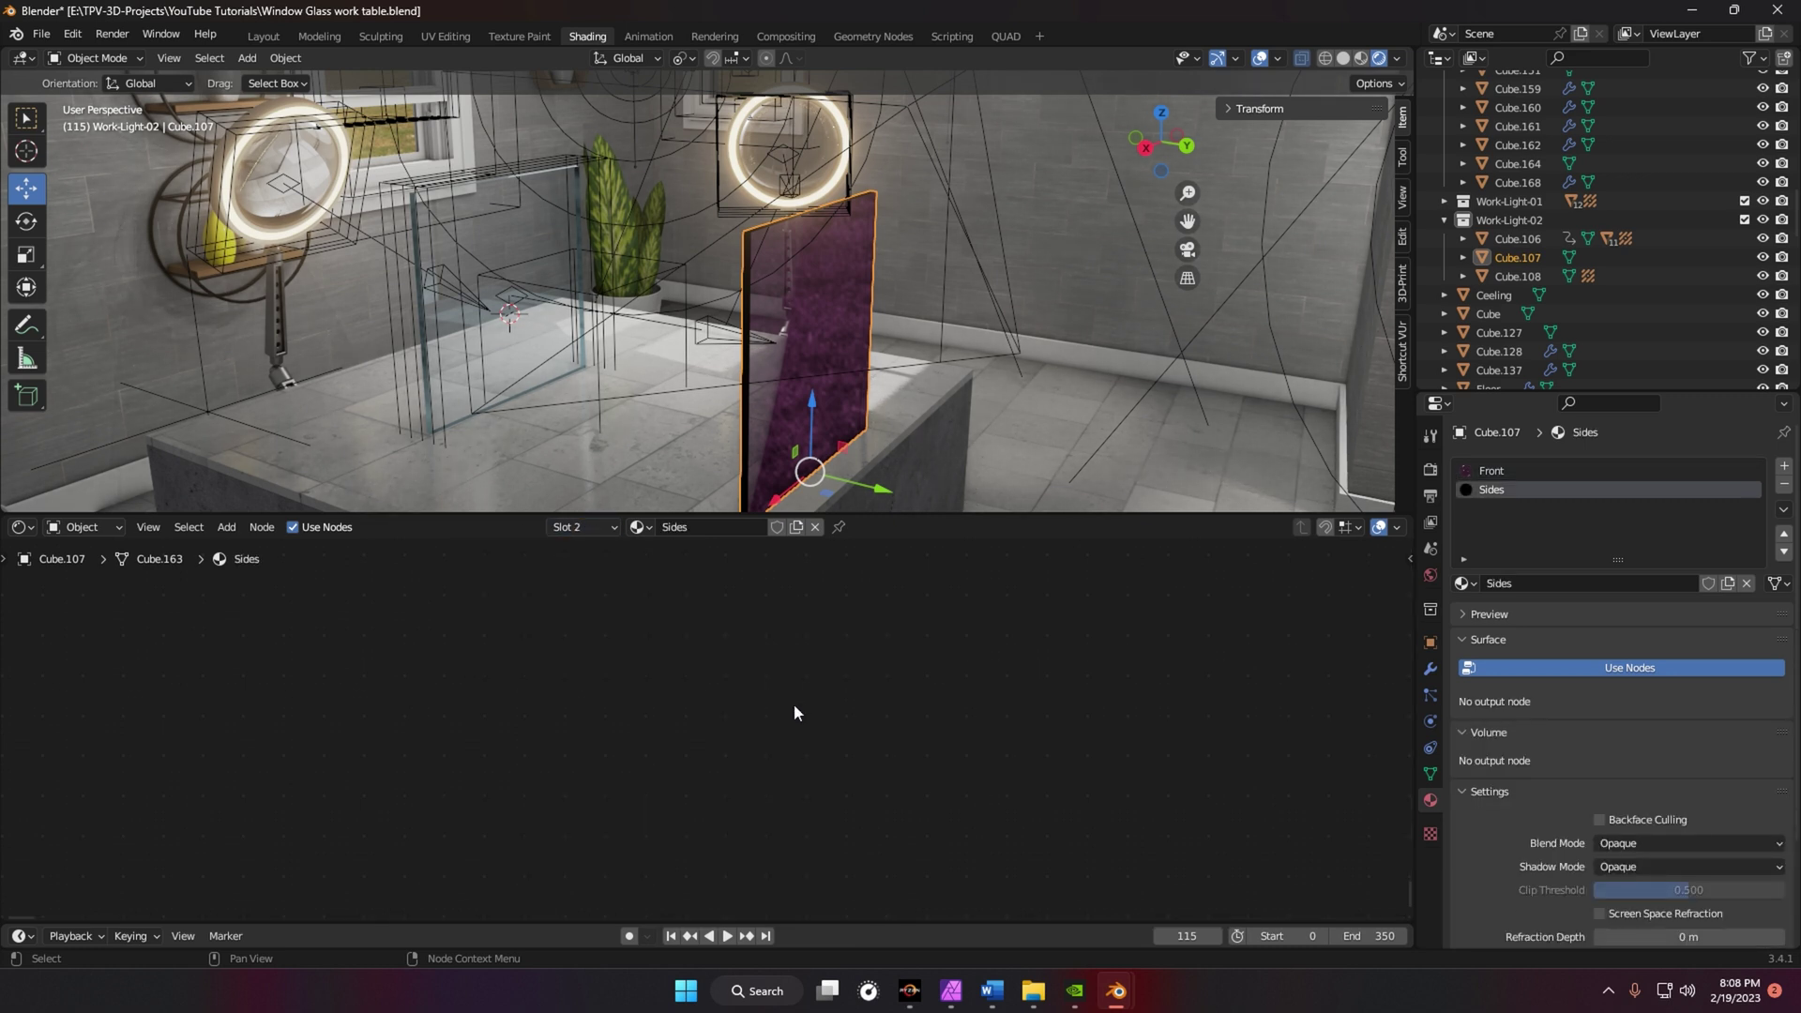
{"action": "key", "text": "ctrl+v"}
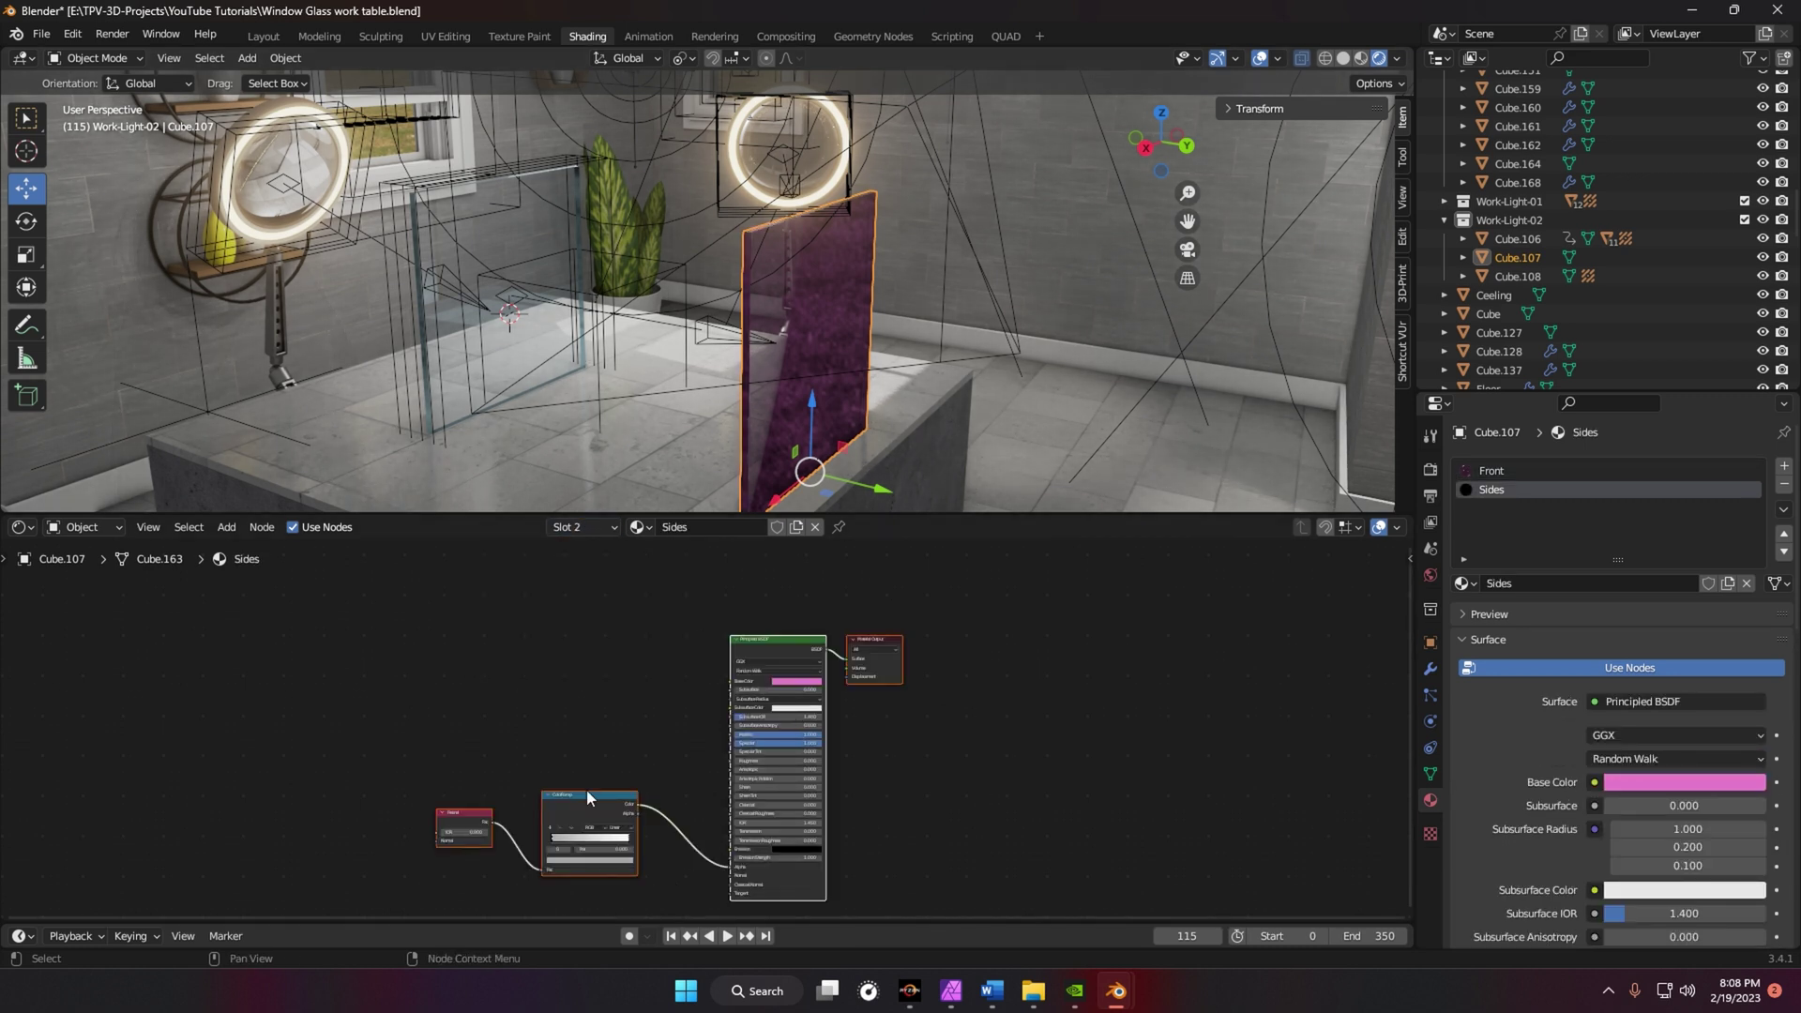
- Set the Sides material to Alpha Blend with Alpha Hashed shadows and enable Screen Space Refraction
{"action": "middle_click_drag", "start_coordinate": [706, 751], "coordinate": [749, 706]}
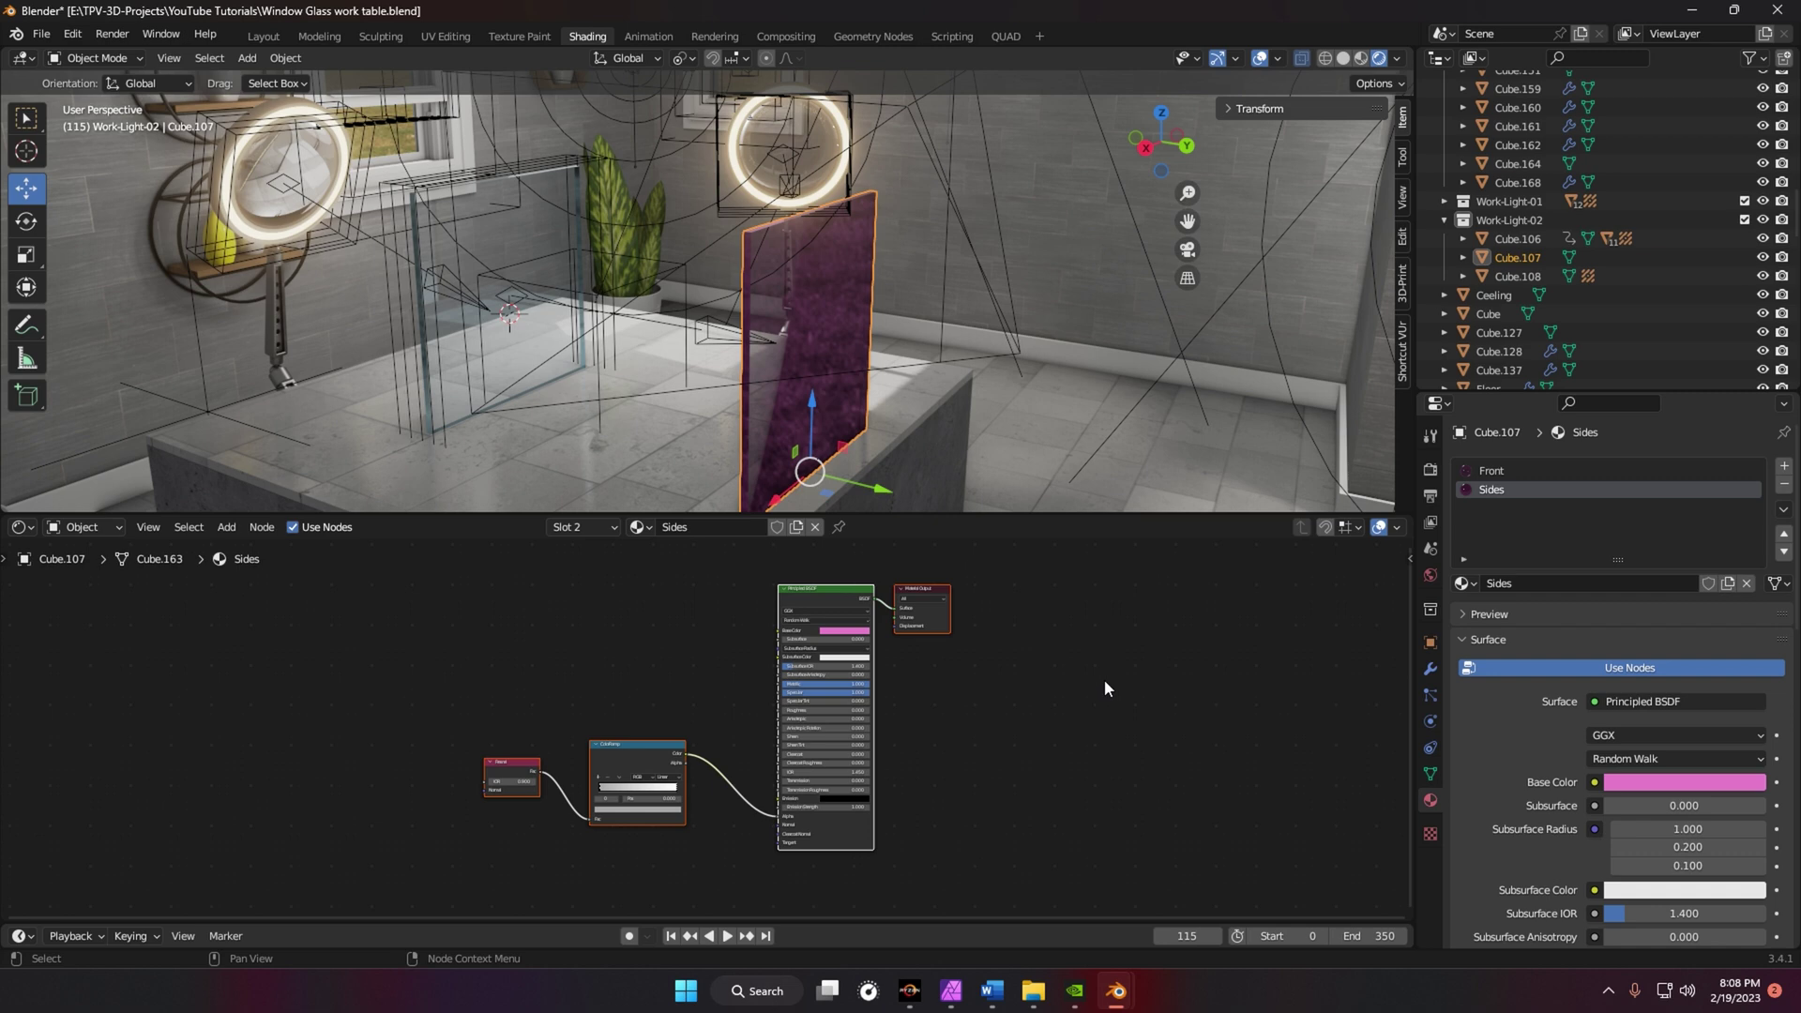
{"action": "scroll", "coordinate": [704, 762], "scroll_direction": "up", "scroll_amount": 2}
{"action": "scroll", "coordinate": [681, 771], "scroll_direction": "up", "scroll_amount": 3}
{"action": "middle_click_drag", "start_coordinate": [662, 711], "coordinate": [773, 660]}
{"action": "scroll", "coordinate": [736, 758], "scroll_direction": "up", "scroll_amount": 3}
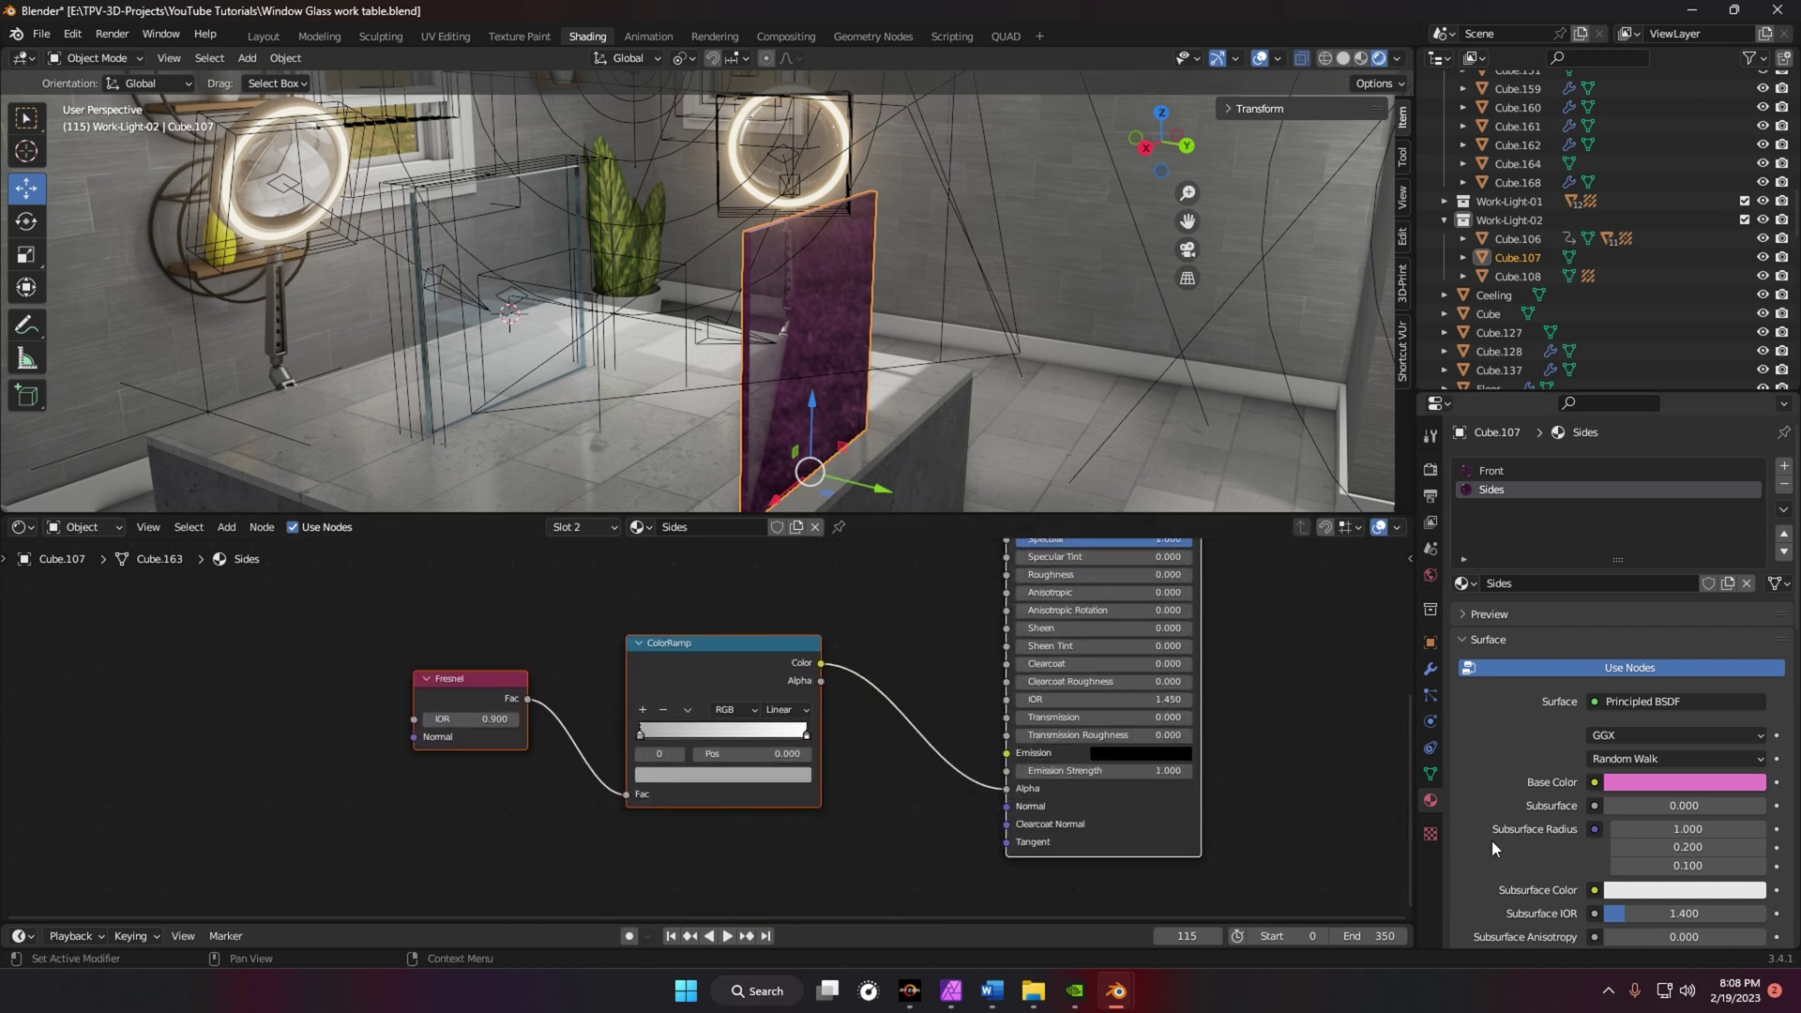
{"action": "scroll", "coordinate": [1491, 838], "scroll_direction": "down", "scroll_amount": 5}
{"action": "scroll", "coordinate": [1489, 821], "scroll_direction": "down", "scroll_amount": 10}
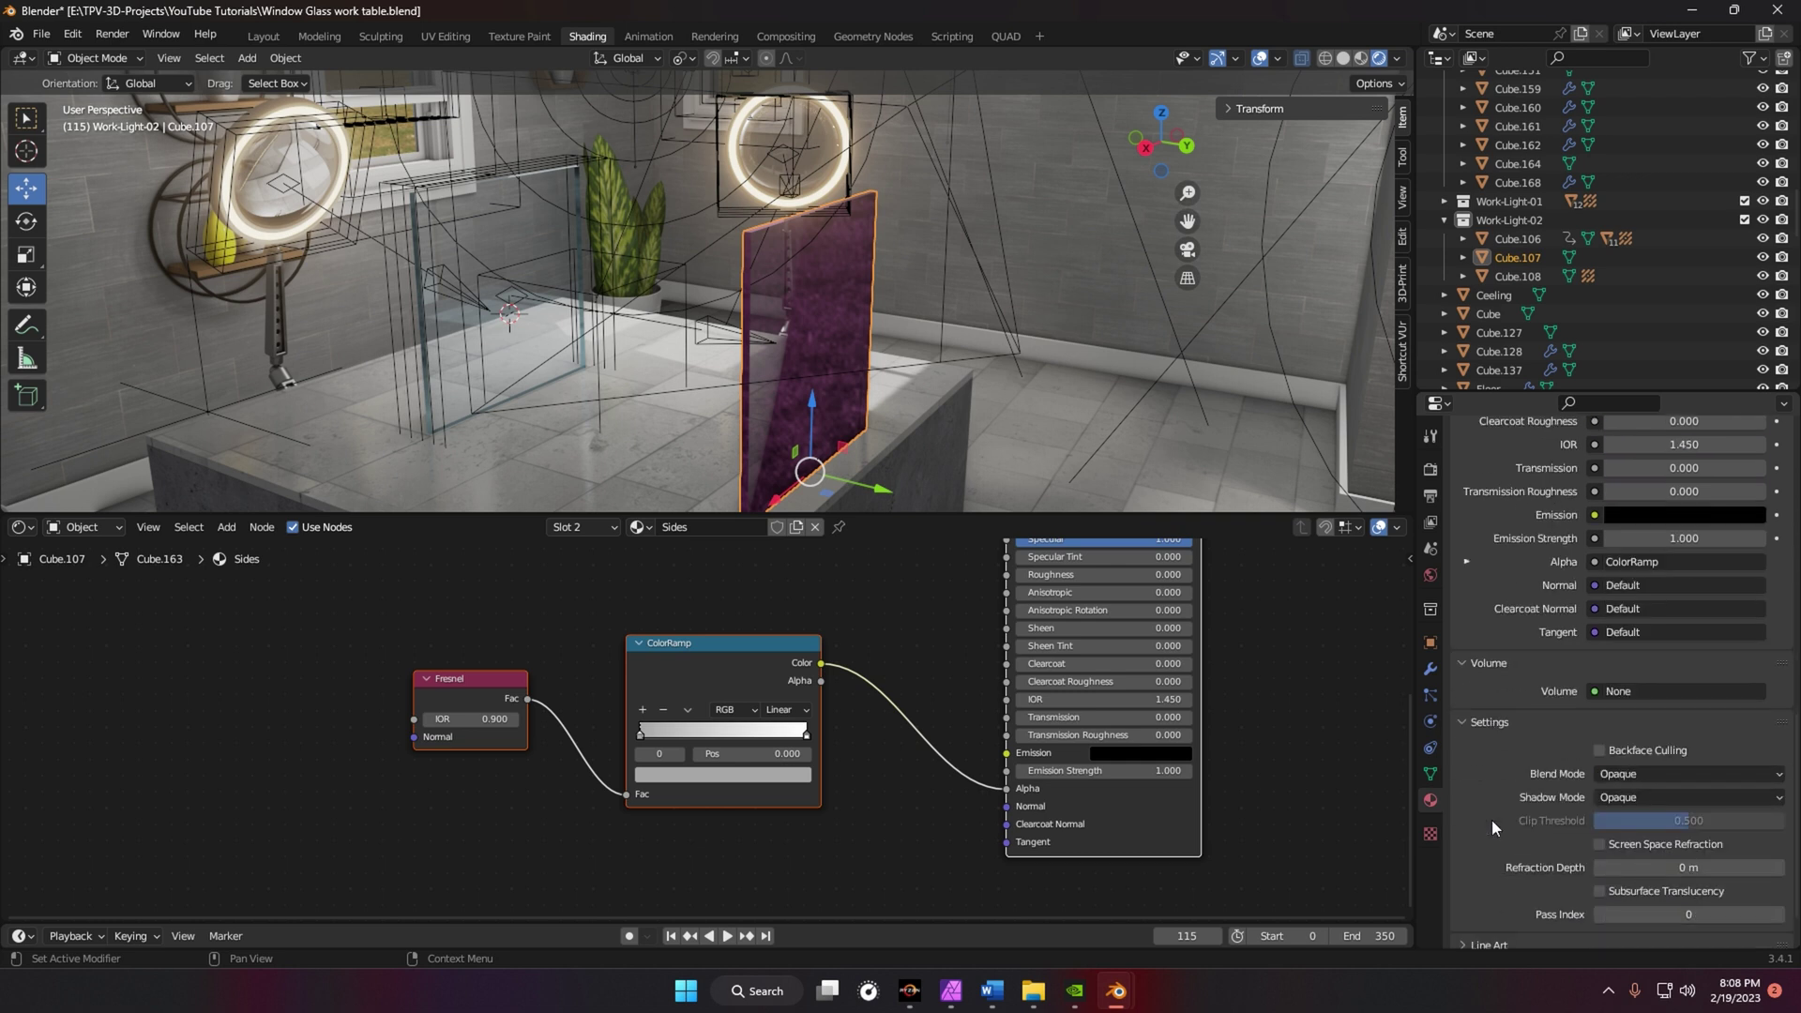
{"action": "left_click", "coordinate": [1627, 775]}
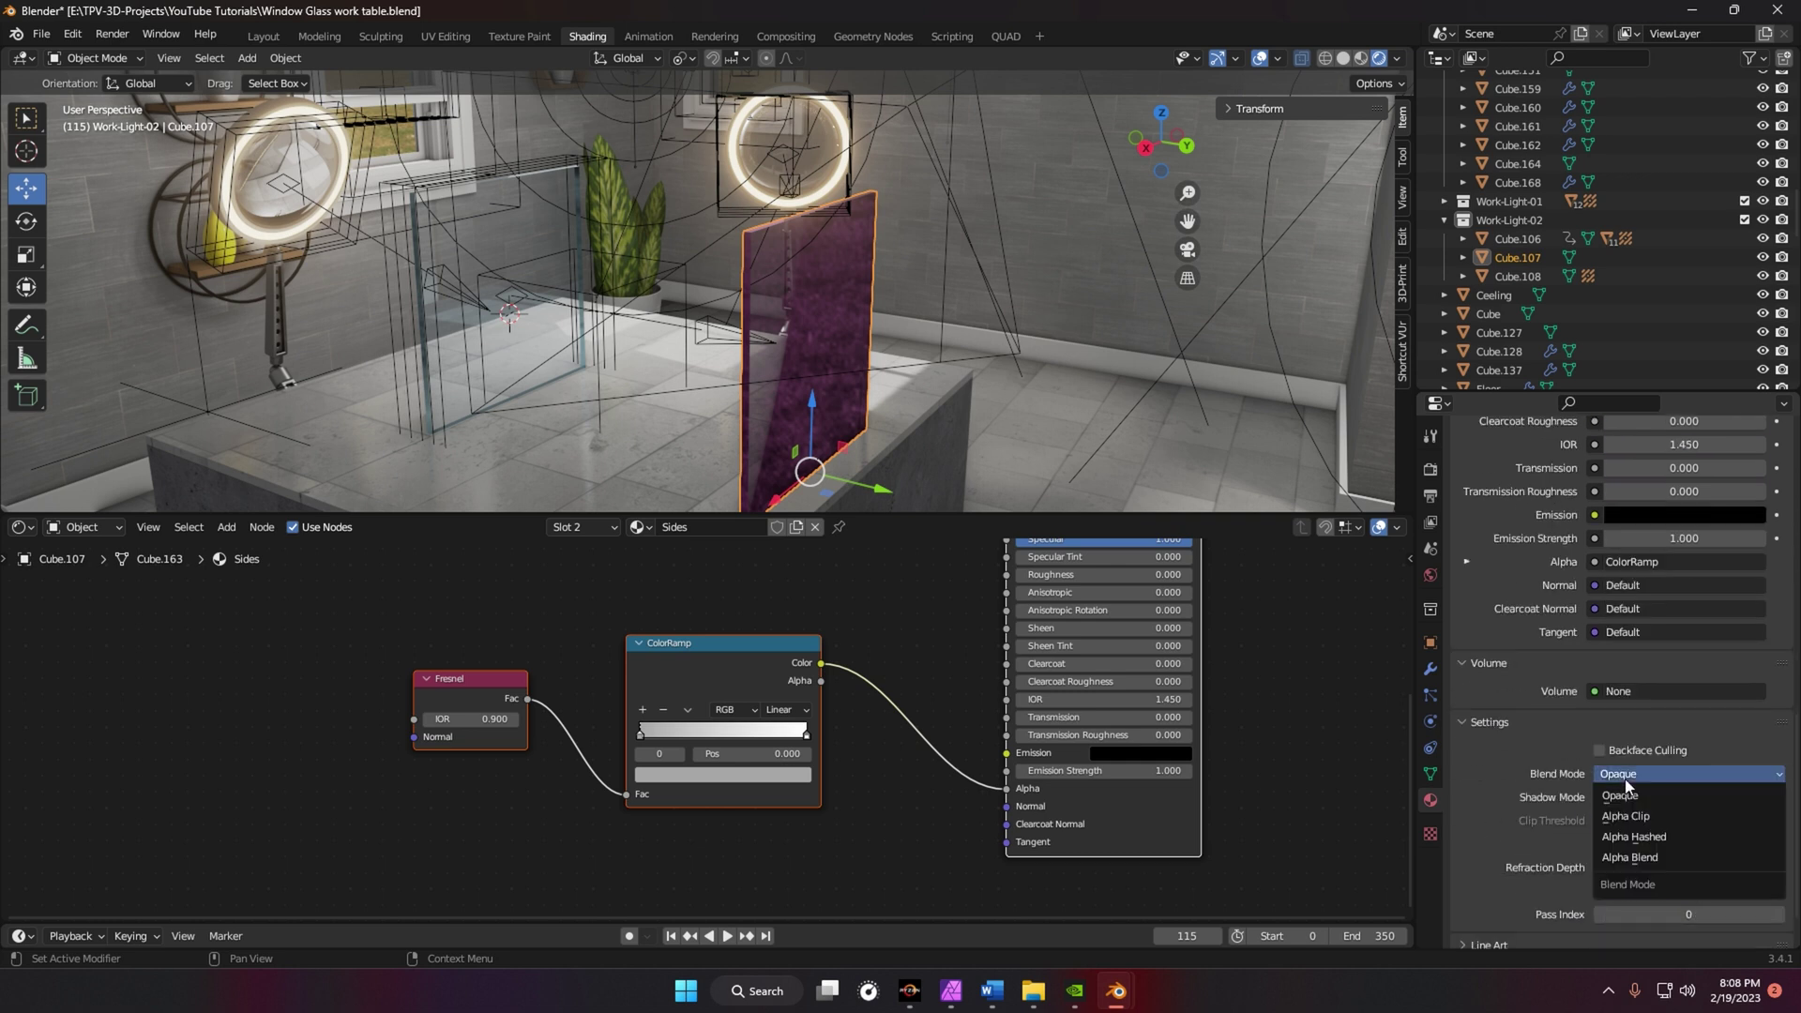
{"action": "left_click", "coordinate": [1631, 856]}
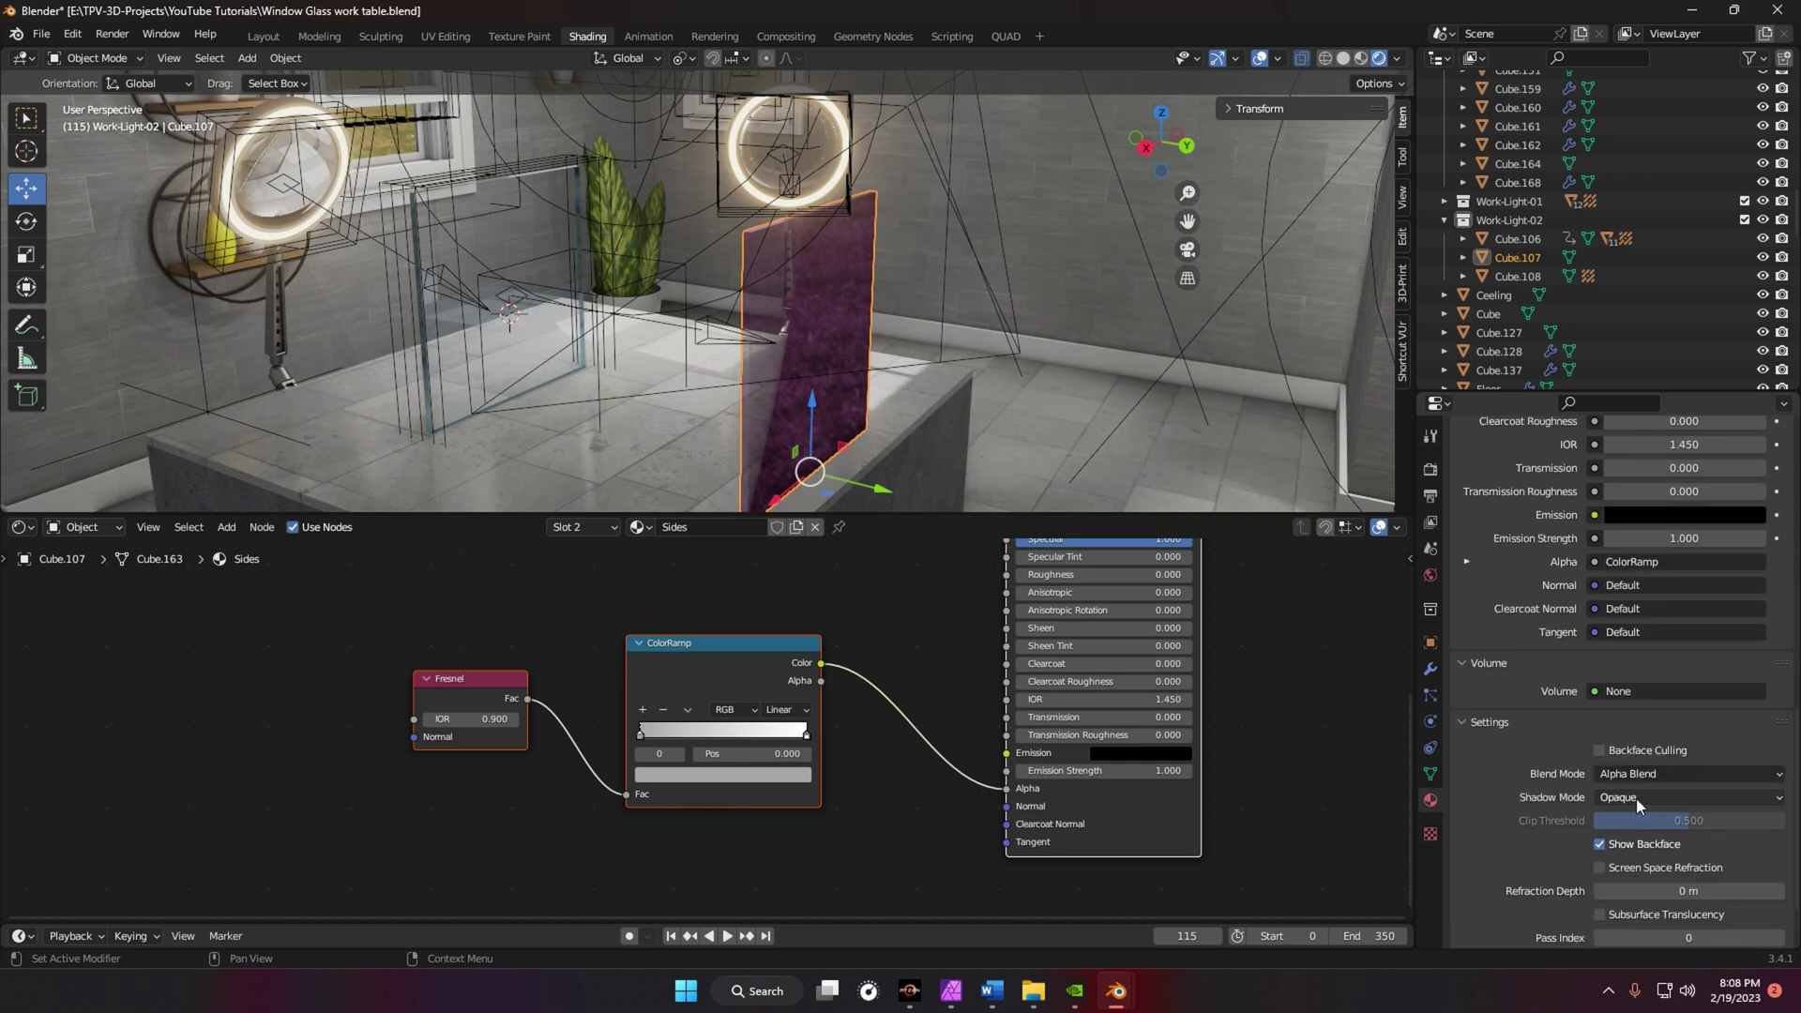
{"action": "left_click", "coordinate": [1636, 797]}
{"action": "left_click", "coordinate": [1629, 879]}
{"action": "left_click", "coordinate": [1604, 867]}
- Enable Screen Space Refraction on the Front material, and raise the panel about 0.0018 m along Z
{"action": "left_click", "coordinate": [587, 526]}
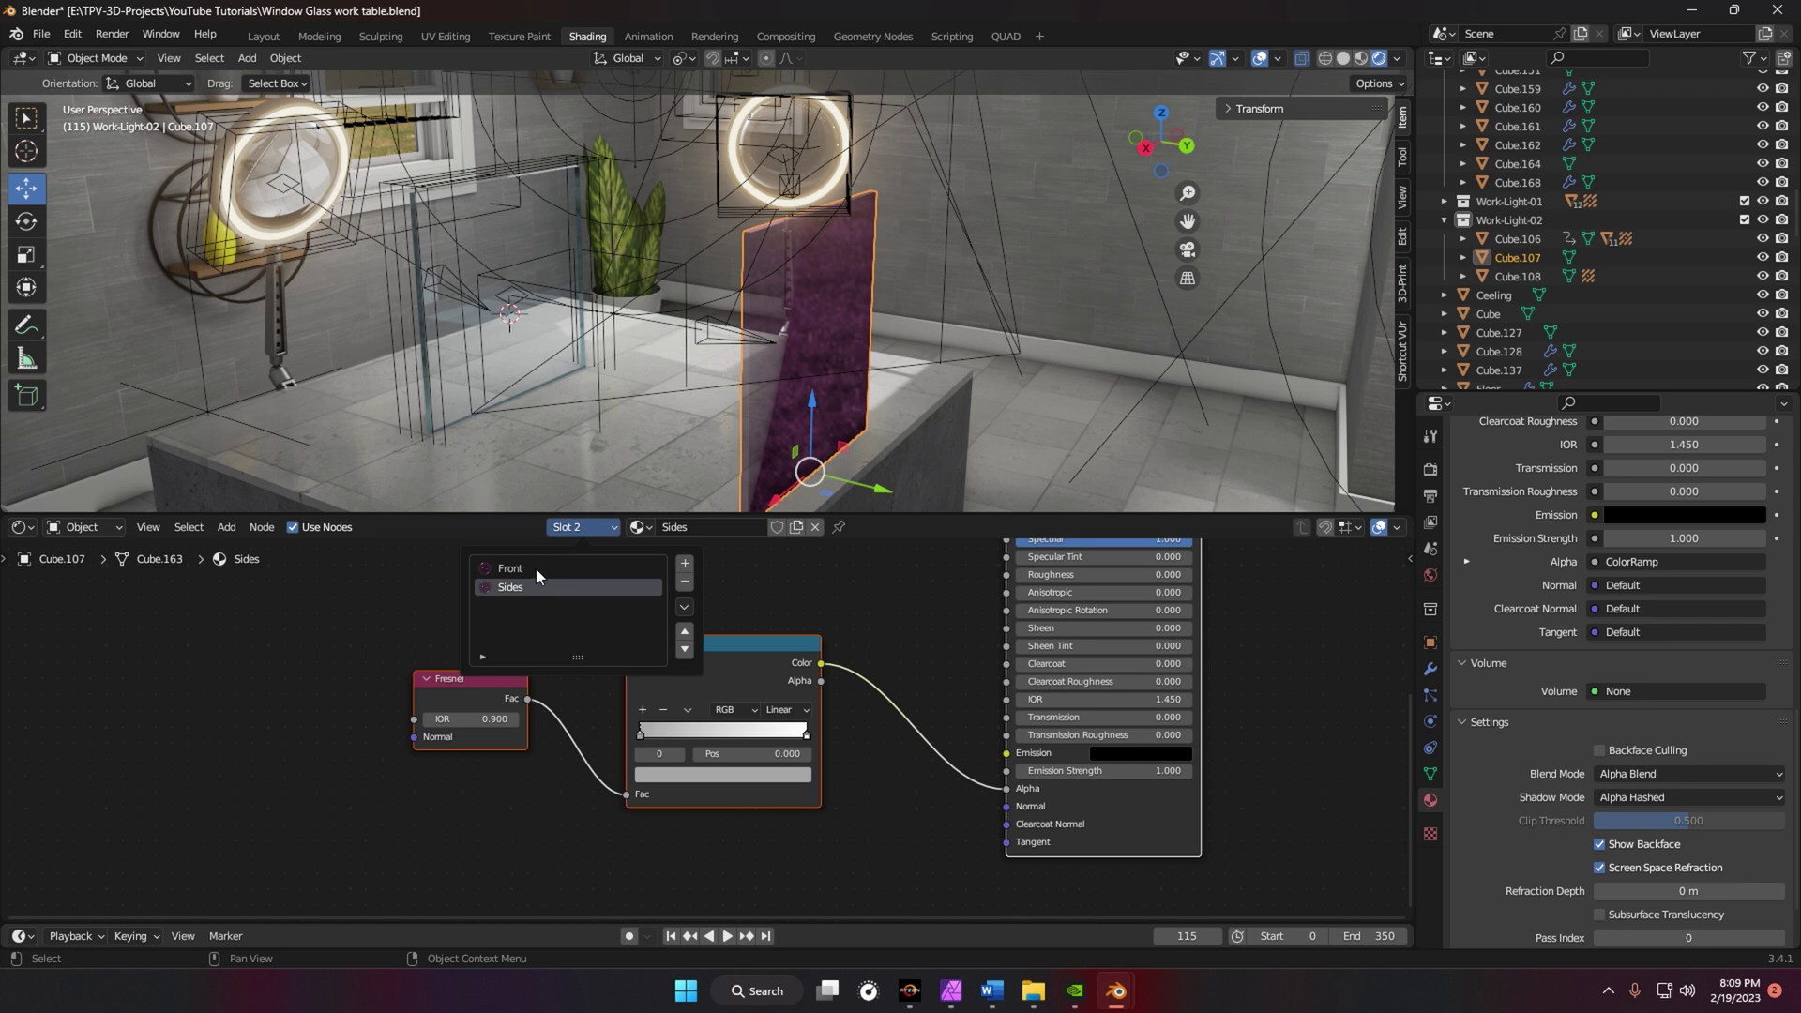
{"action": "left_click", "coordinate": [559, 566]}
{"action": "left_click", "coordinate": [1600, 867]}
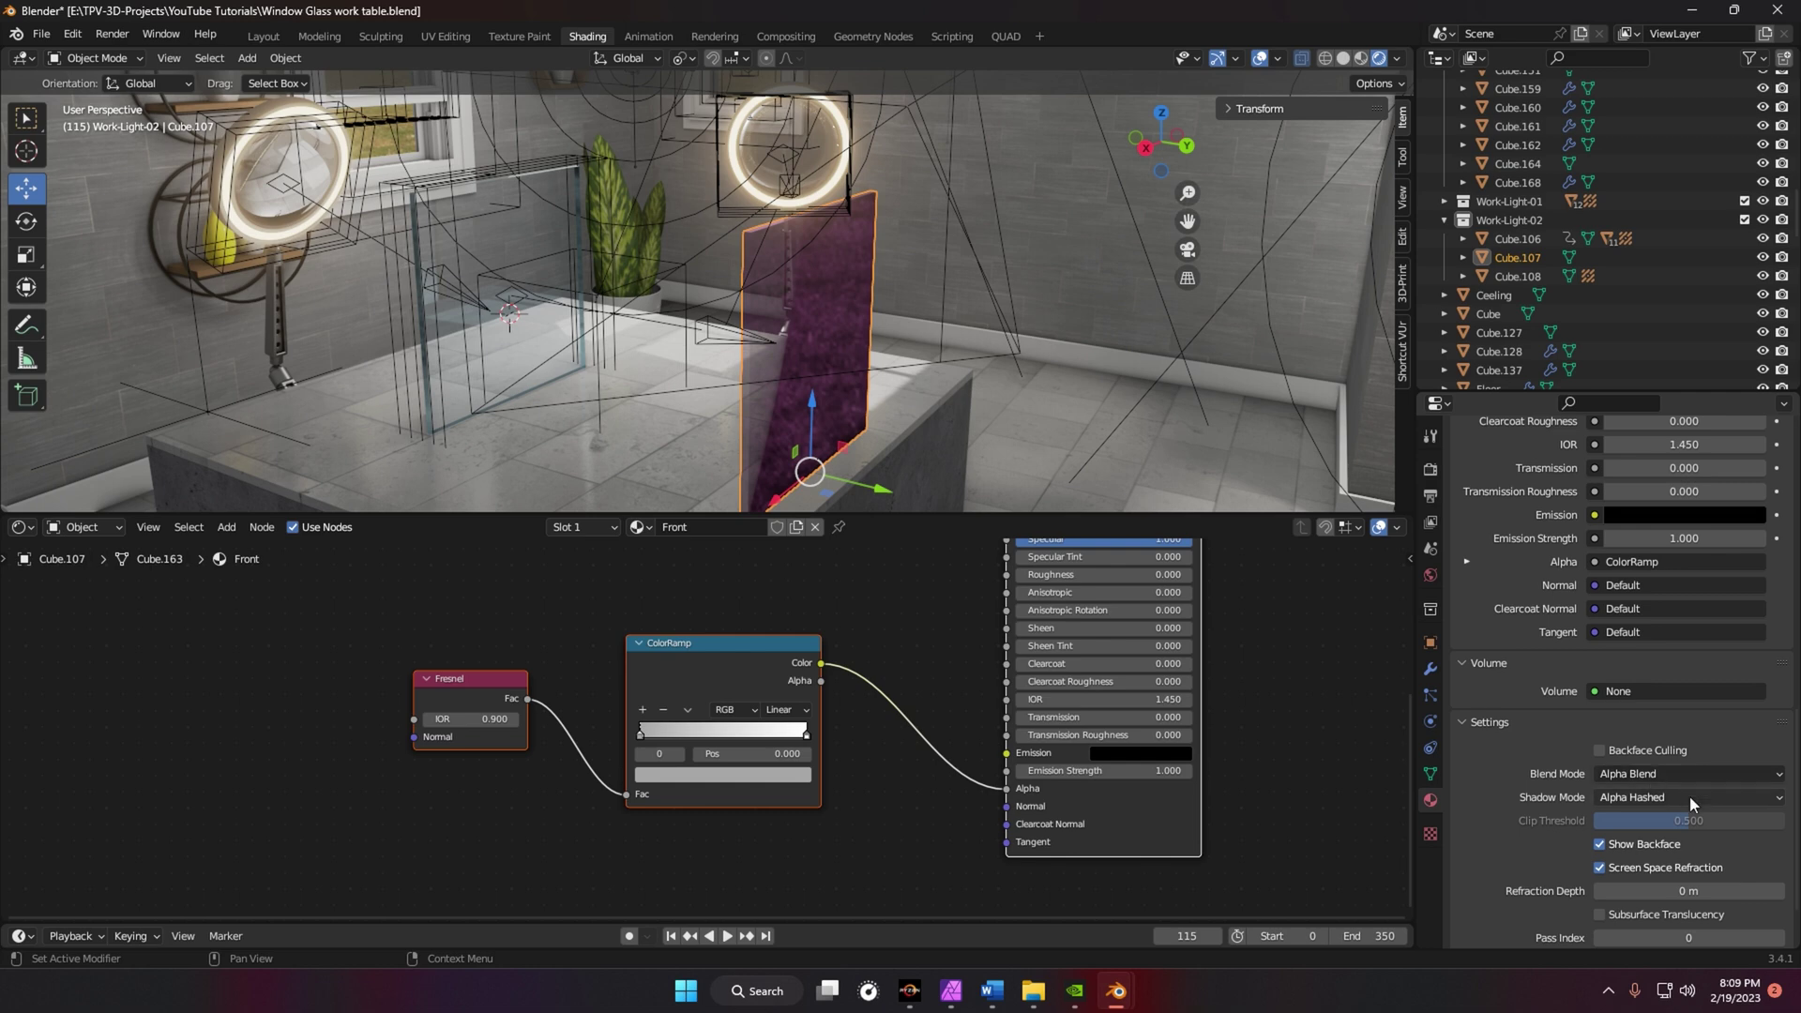
{"action": "middle_click_drag", "start_coordinate": [826, 508], "coordinate": [791, 392]}
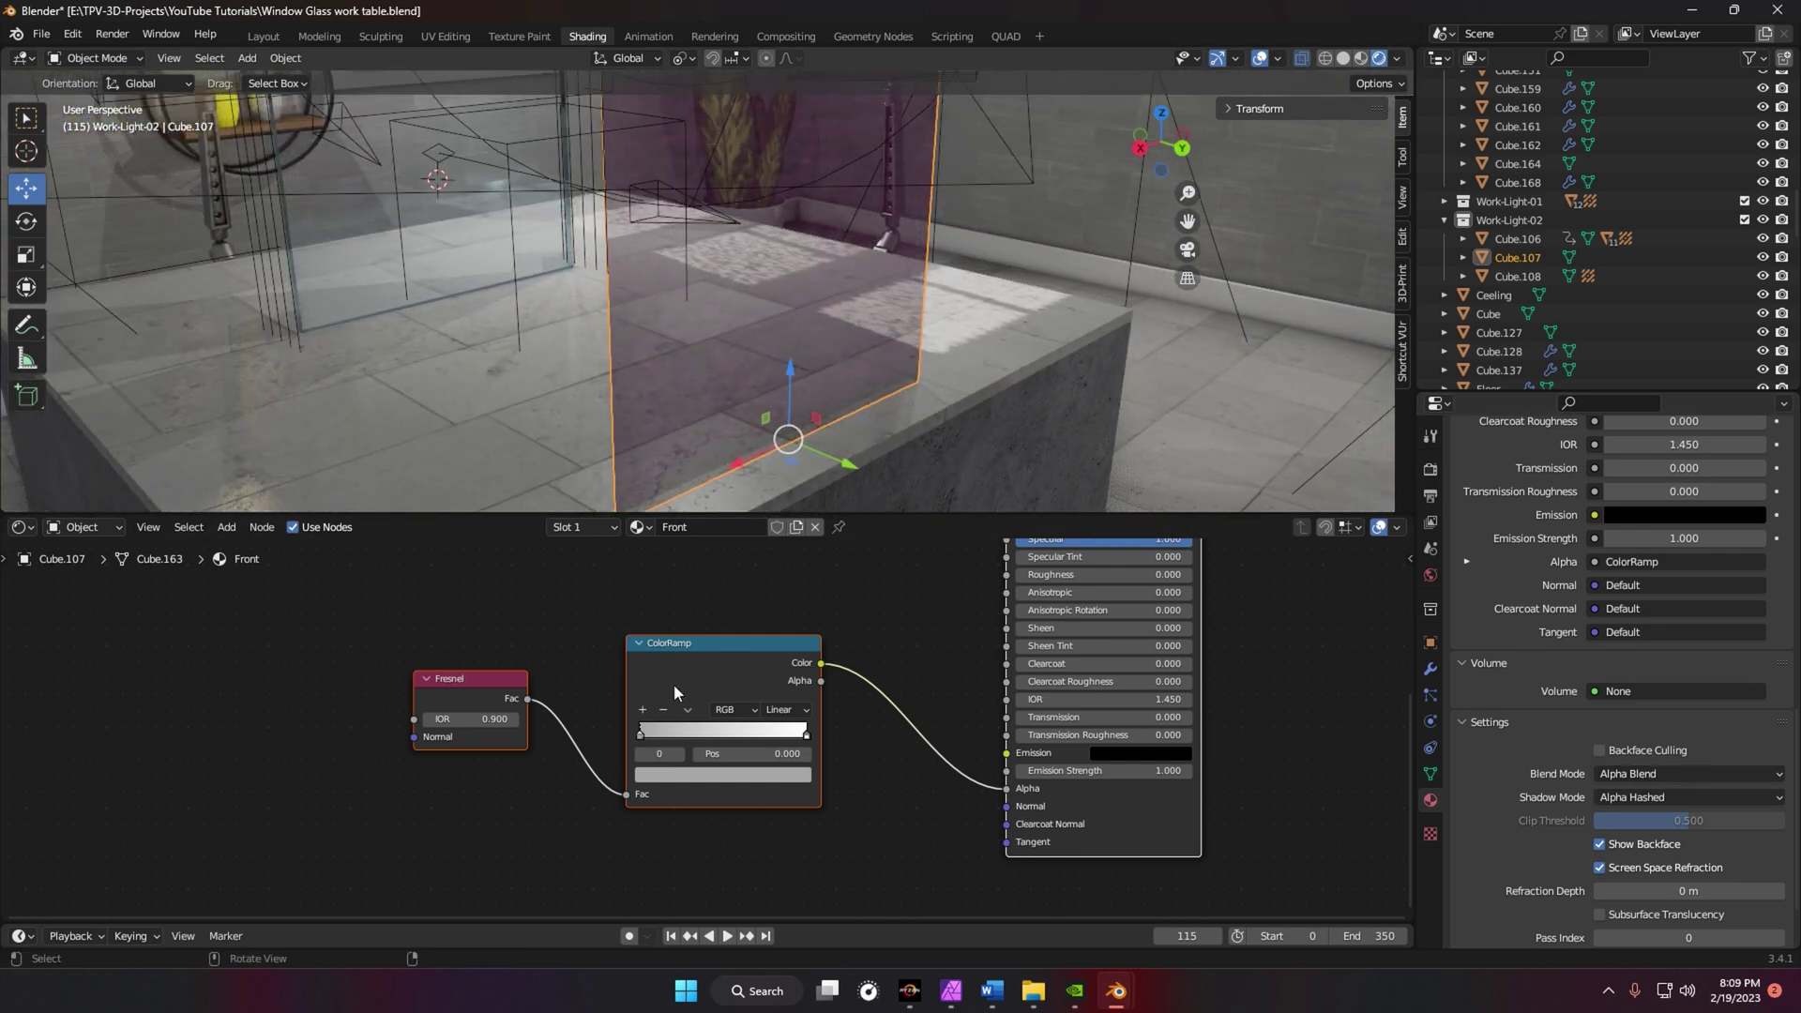
{"action": "left_click_drag", "start_coordinate": [790, 392], "coordinate": [790, 392]}
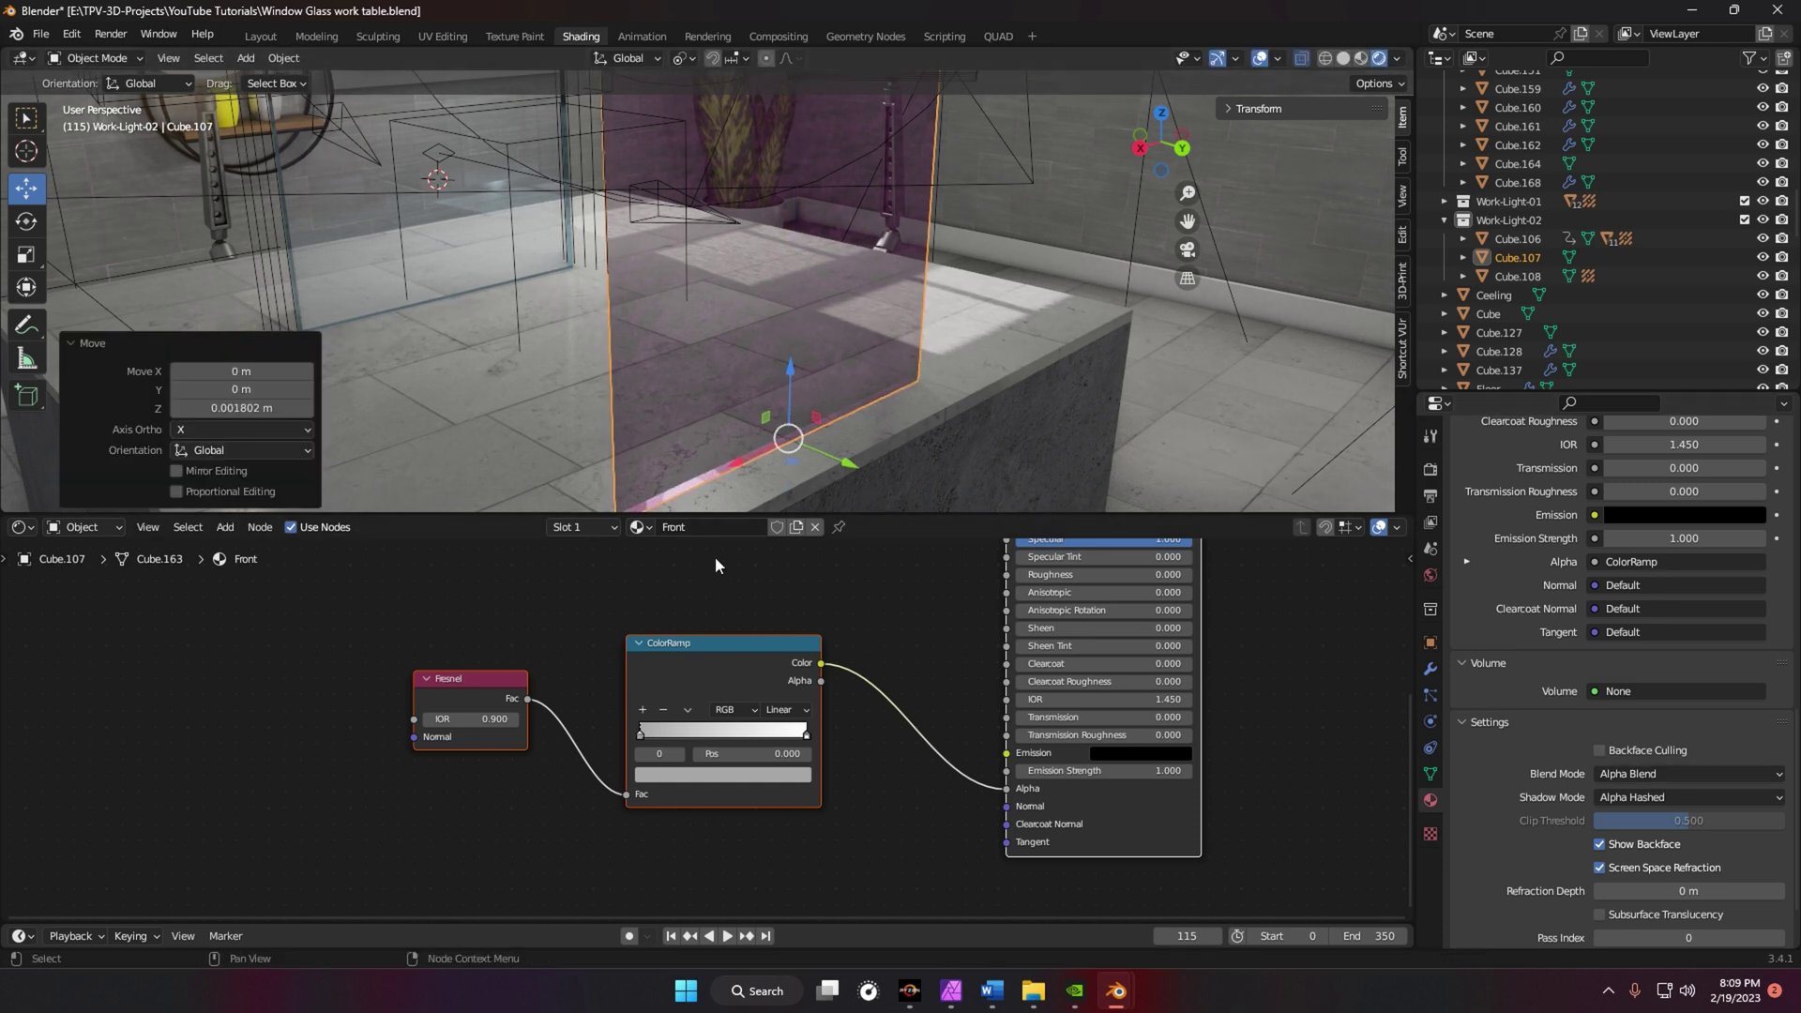
- Lighten the grey first stop of the Sides material's ColorRamp to a value of about 0.747, and select the white end stop
{"action": "left_click", "coordinate": [582, 528]}
{"action": "left_click", "coordinate": [506, 587]}
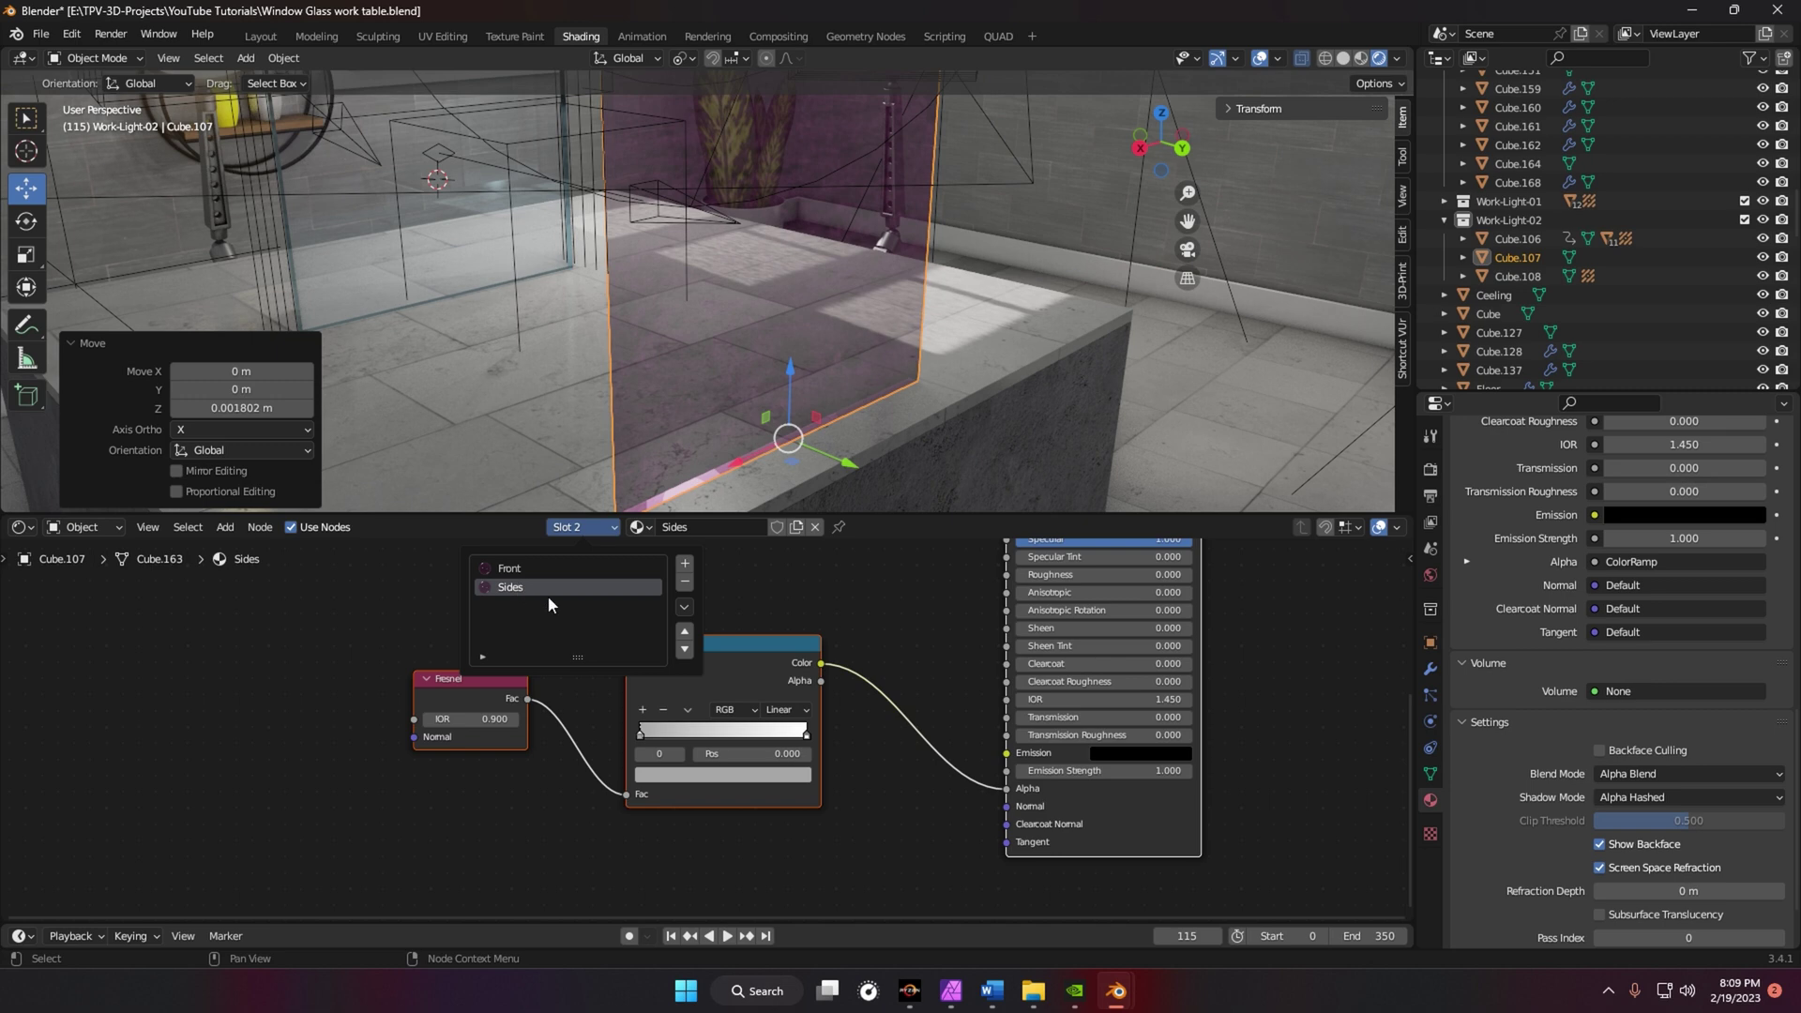
{"action": "middle_click_drag", "start_coordinate": [802, 379], "coordinate": [763, 384]}
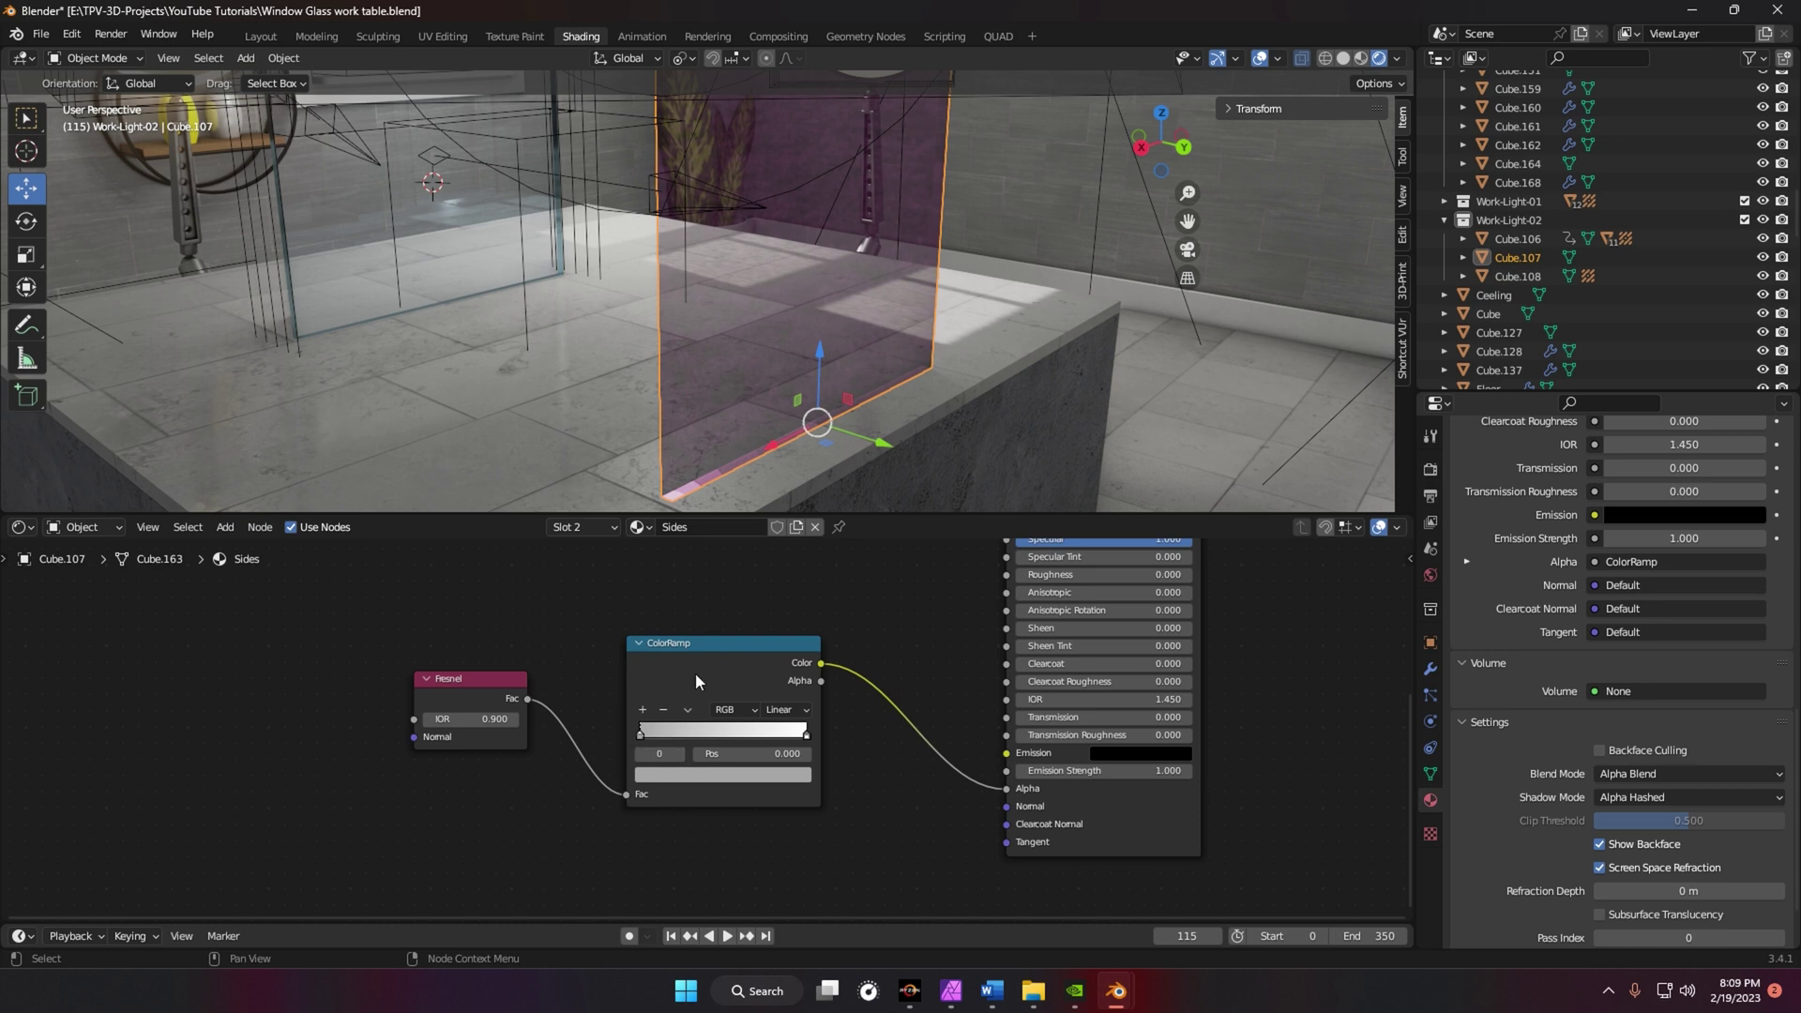
{"action": "left_click", "coordinate": [750, 646]}
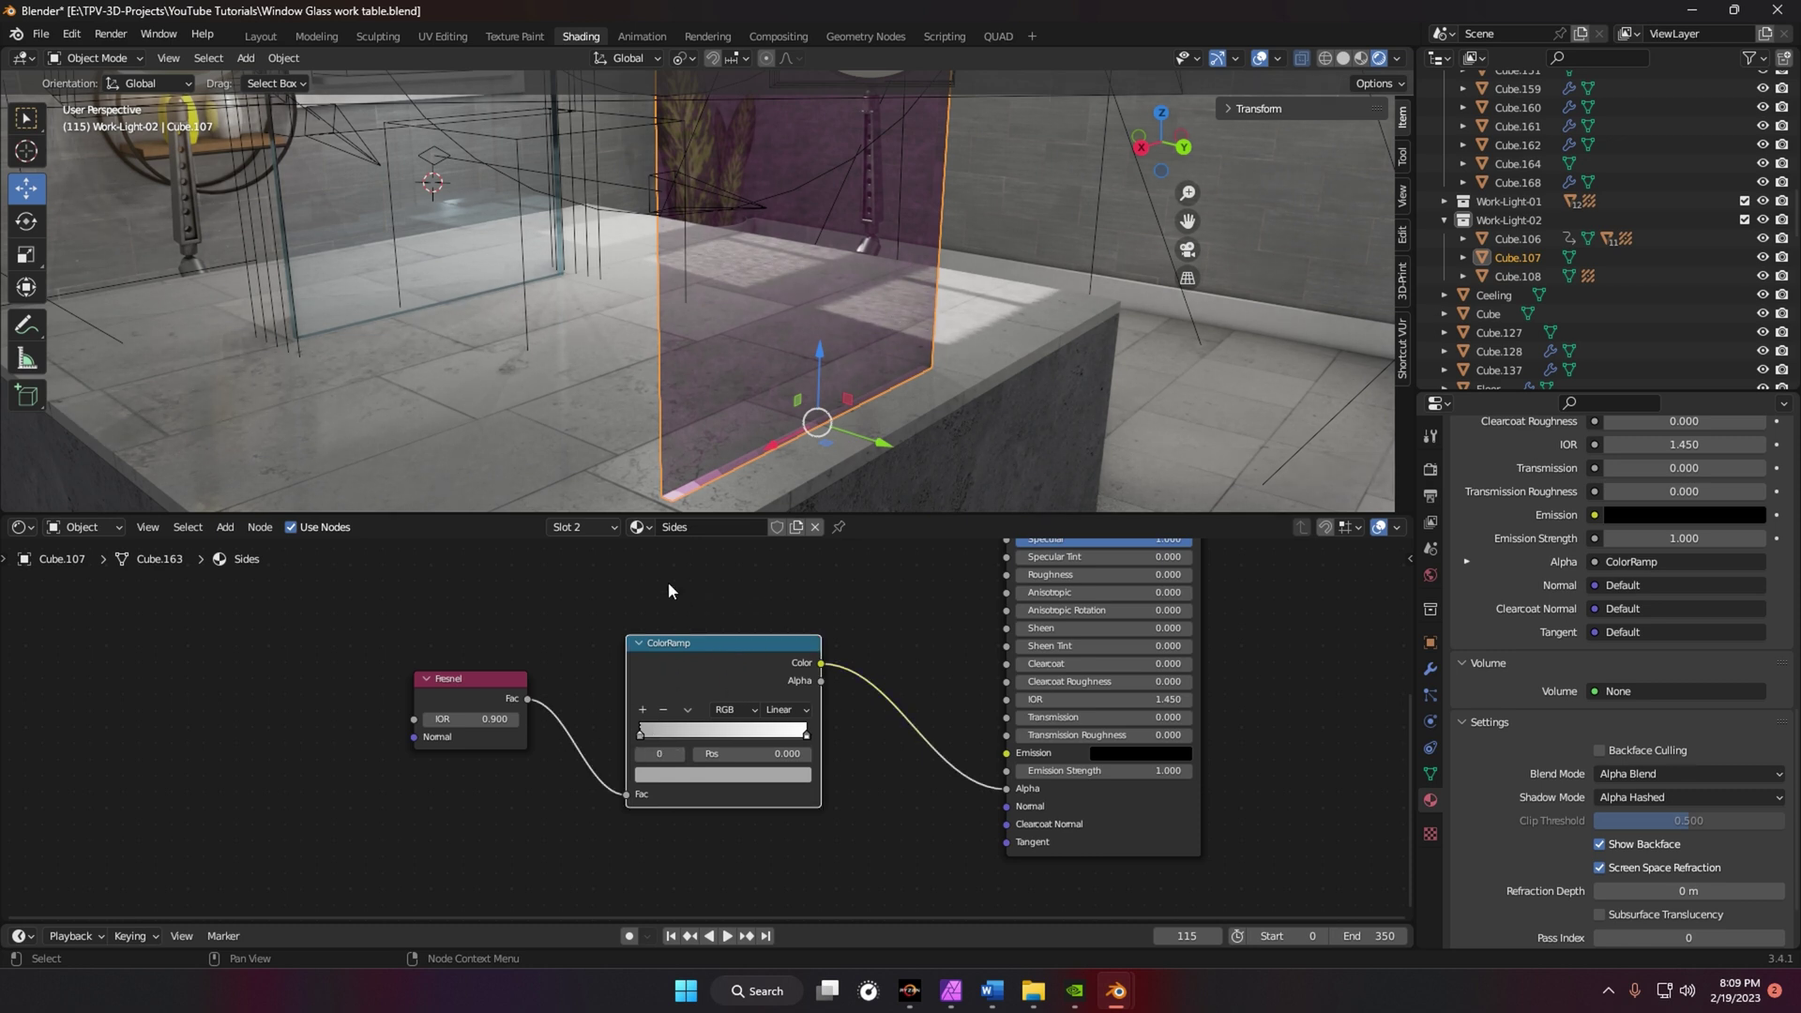
{"action": "left_click", "coordinate": [658, 771]}
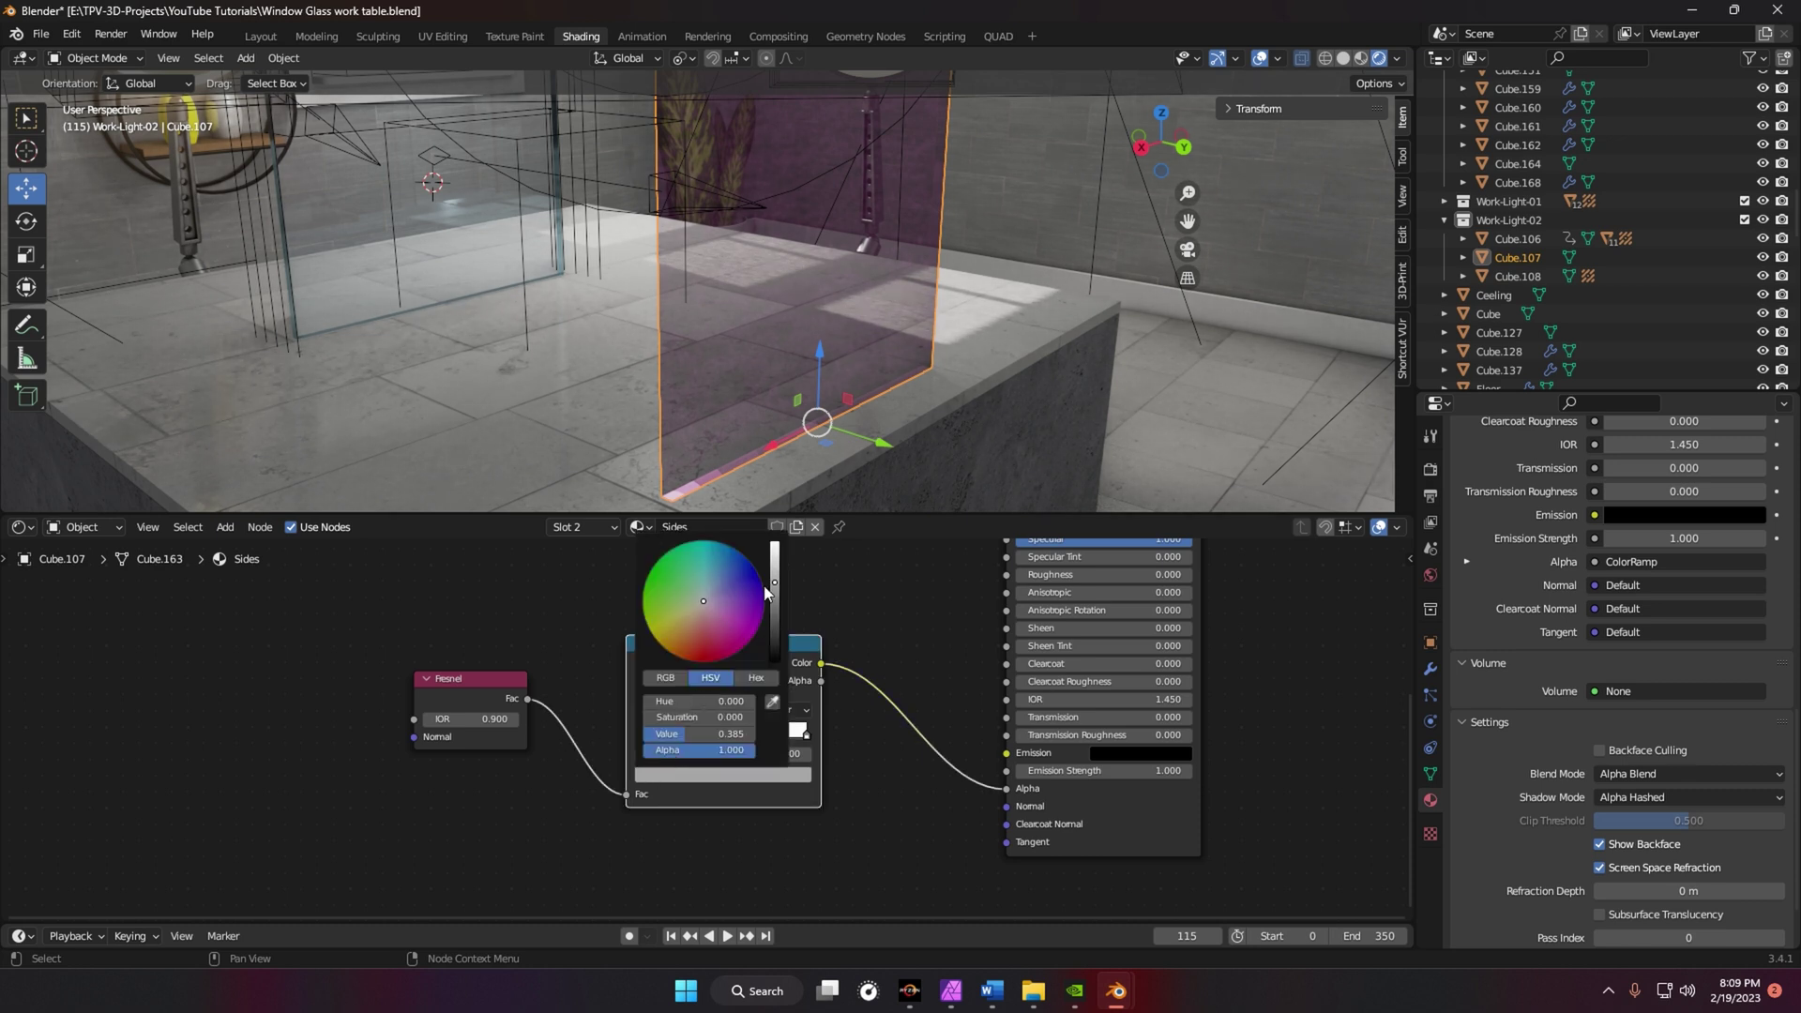
{"action": "left_click_drag", "start_coordinate": [775, 570], "coordinate": [774, 552]}
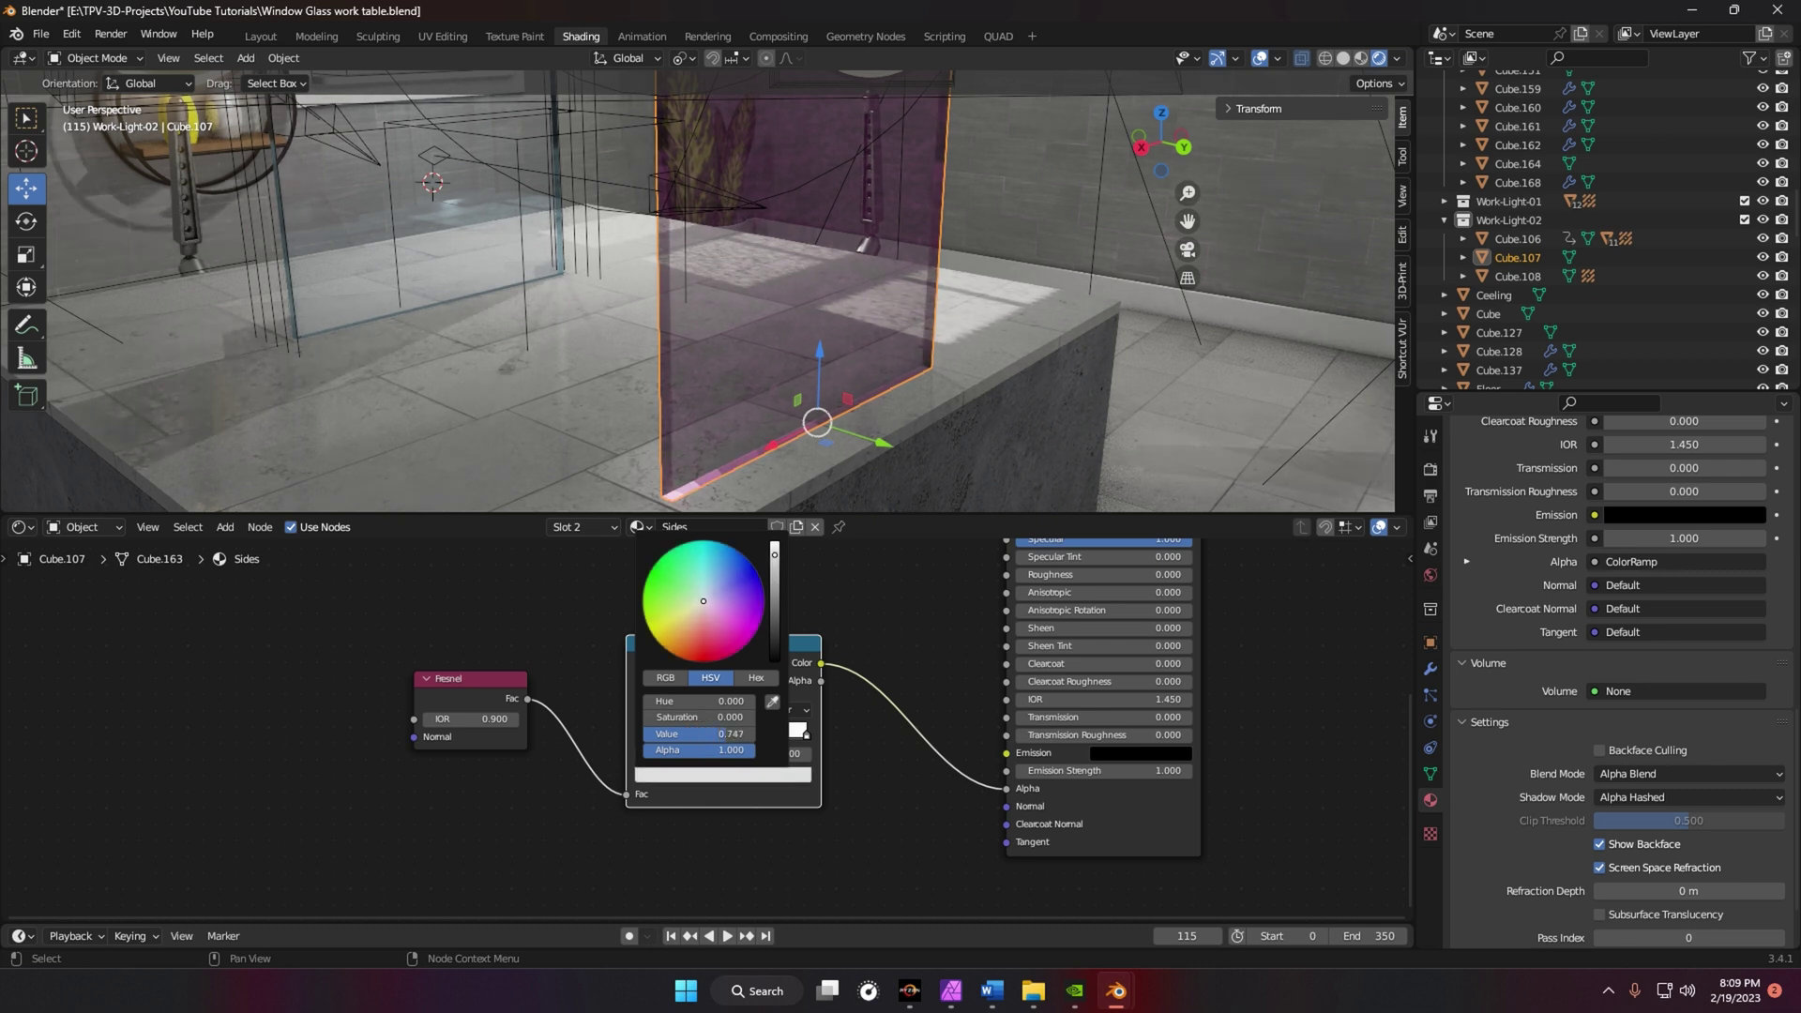
{"action": "left_click", "coordinate": [806, 734]}
{"action": "left_click", "coordinate": [784, 777]}
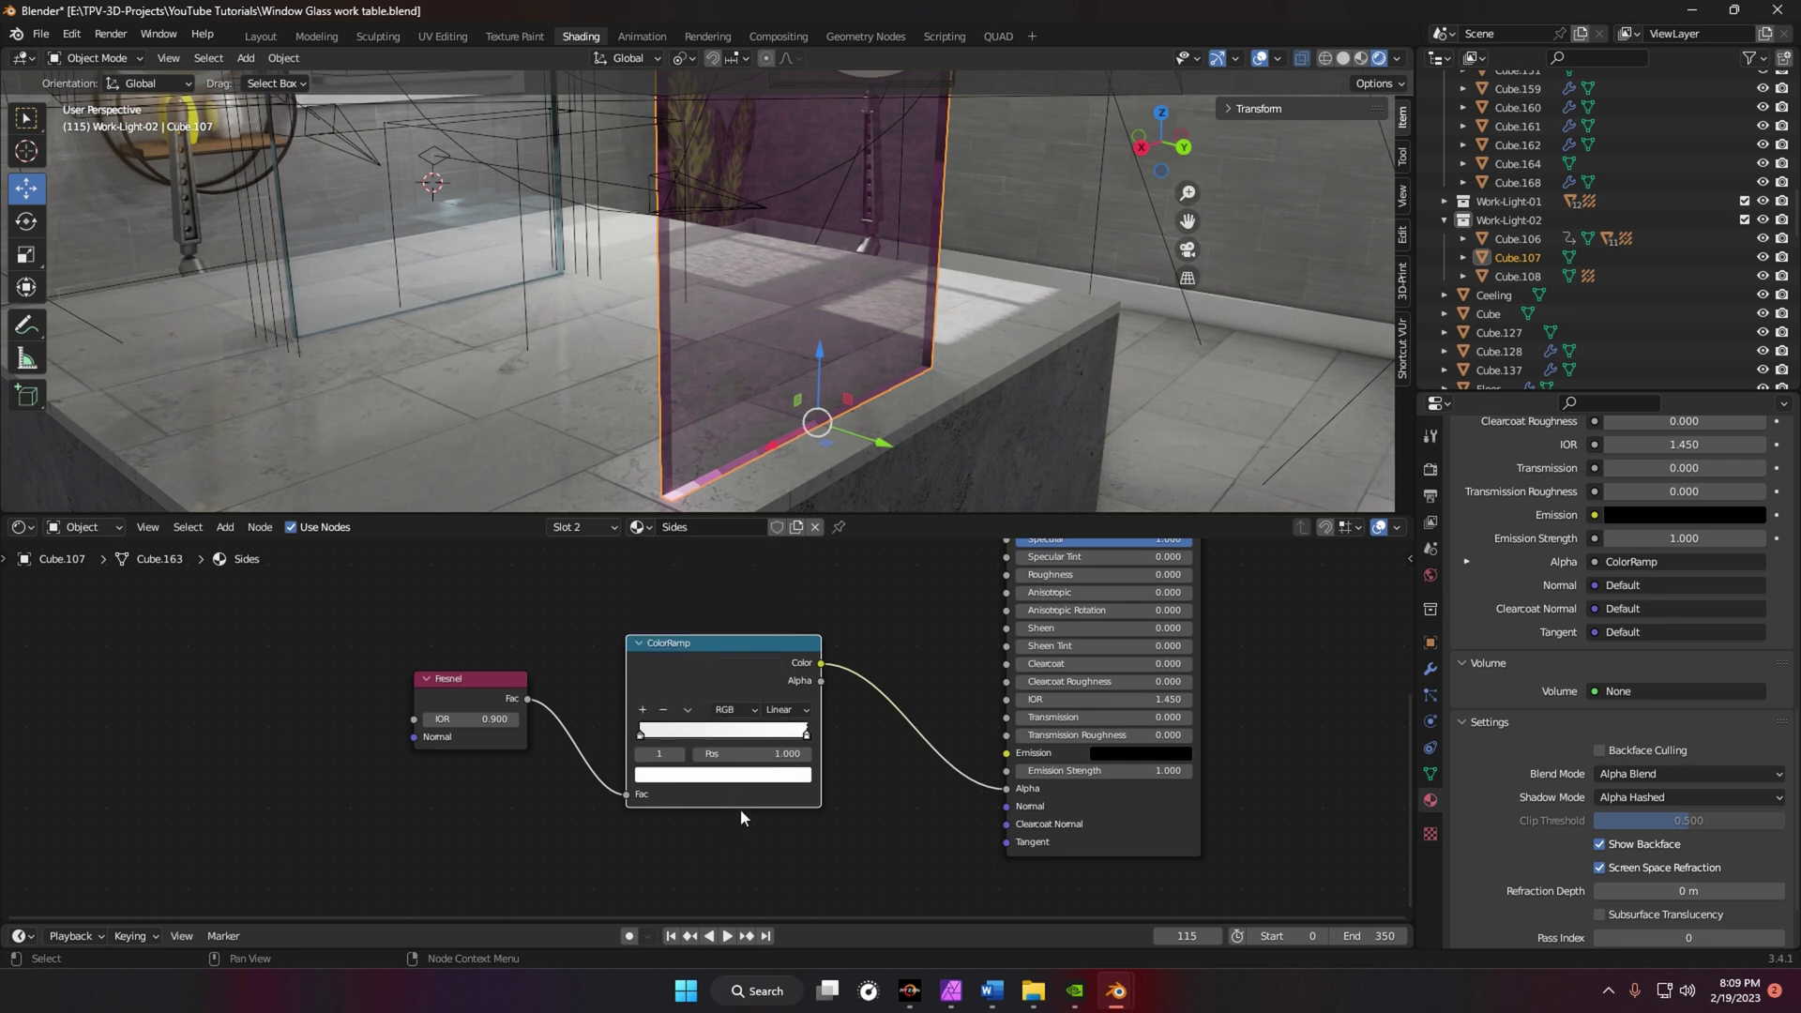
- Lighten the first stop of the Sides material's ColorRamp further, to a nearly white grey, so the panel edges look more opaque
{"action": "left_click", "coordinate": [683, 776]}
{"action": "left_click", "coordinate": [708, 771]}
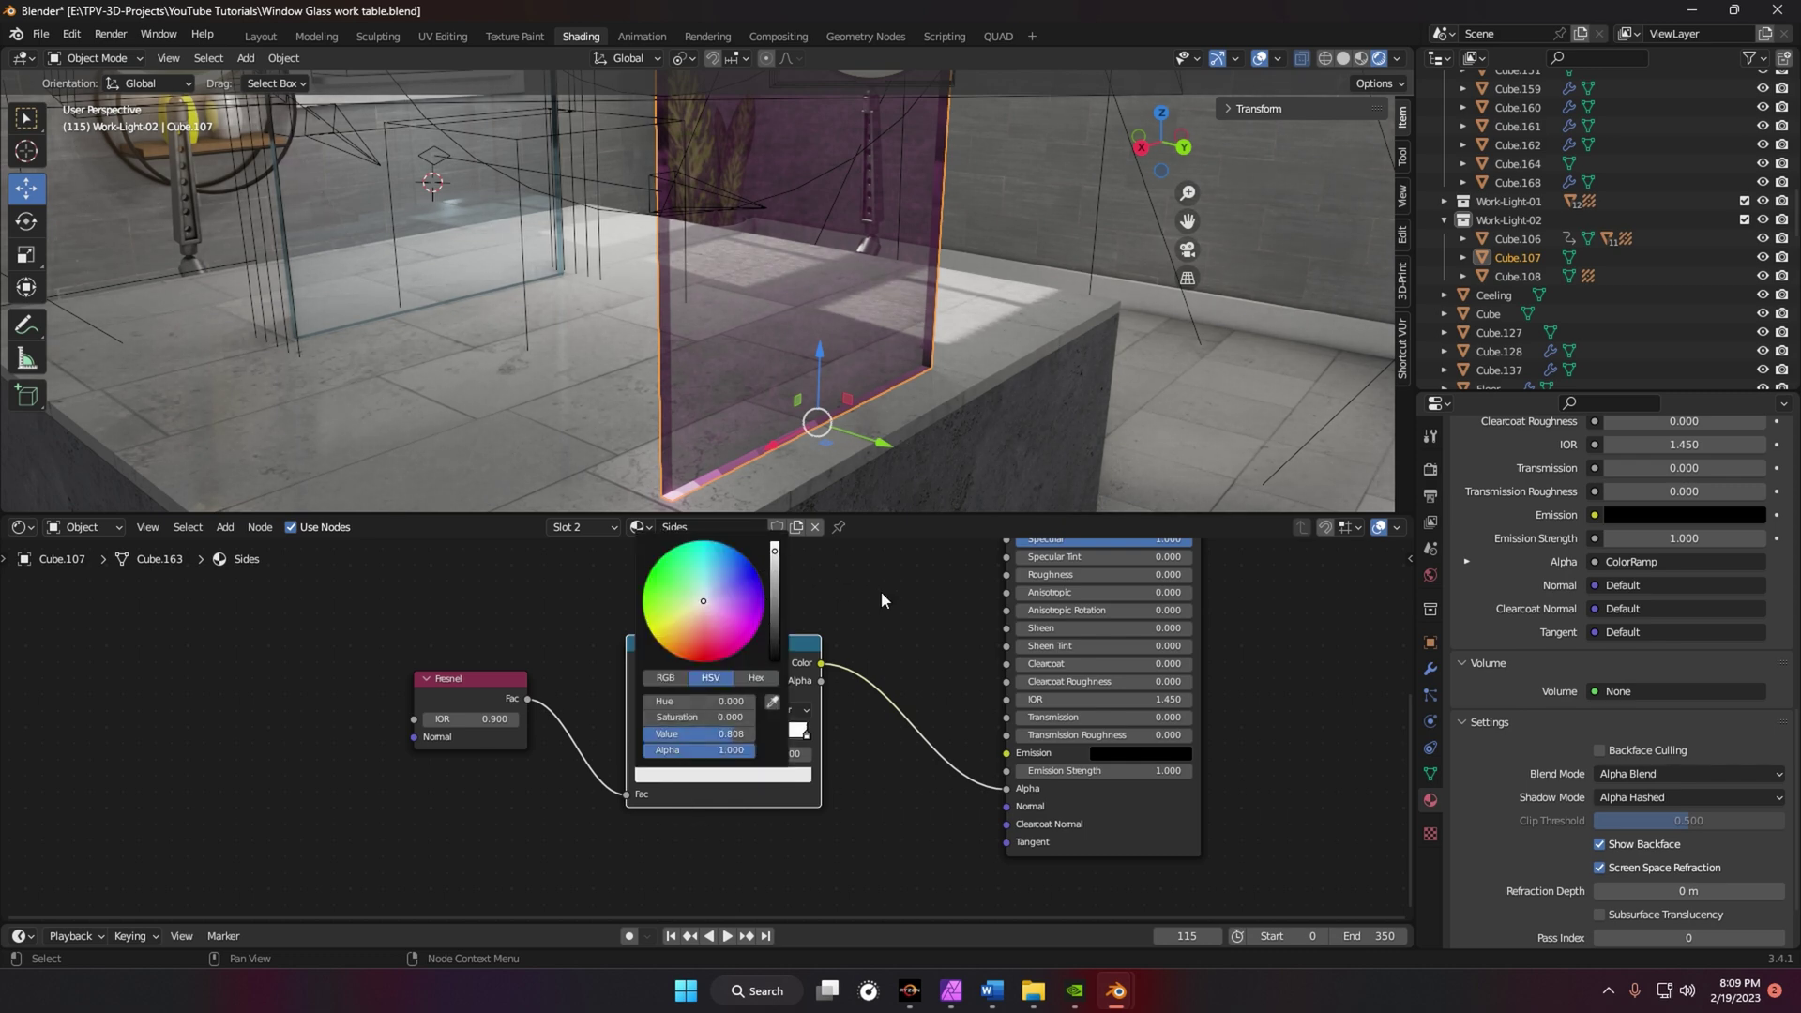
{"action": "scroll", "coordinate": [763, 390], "scroll_direction": "up", "scroll_amount": 5}
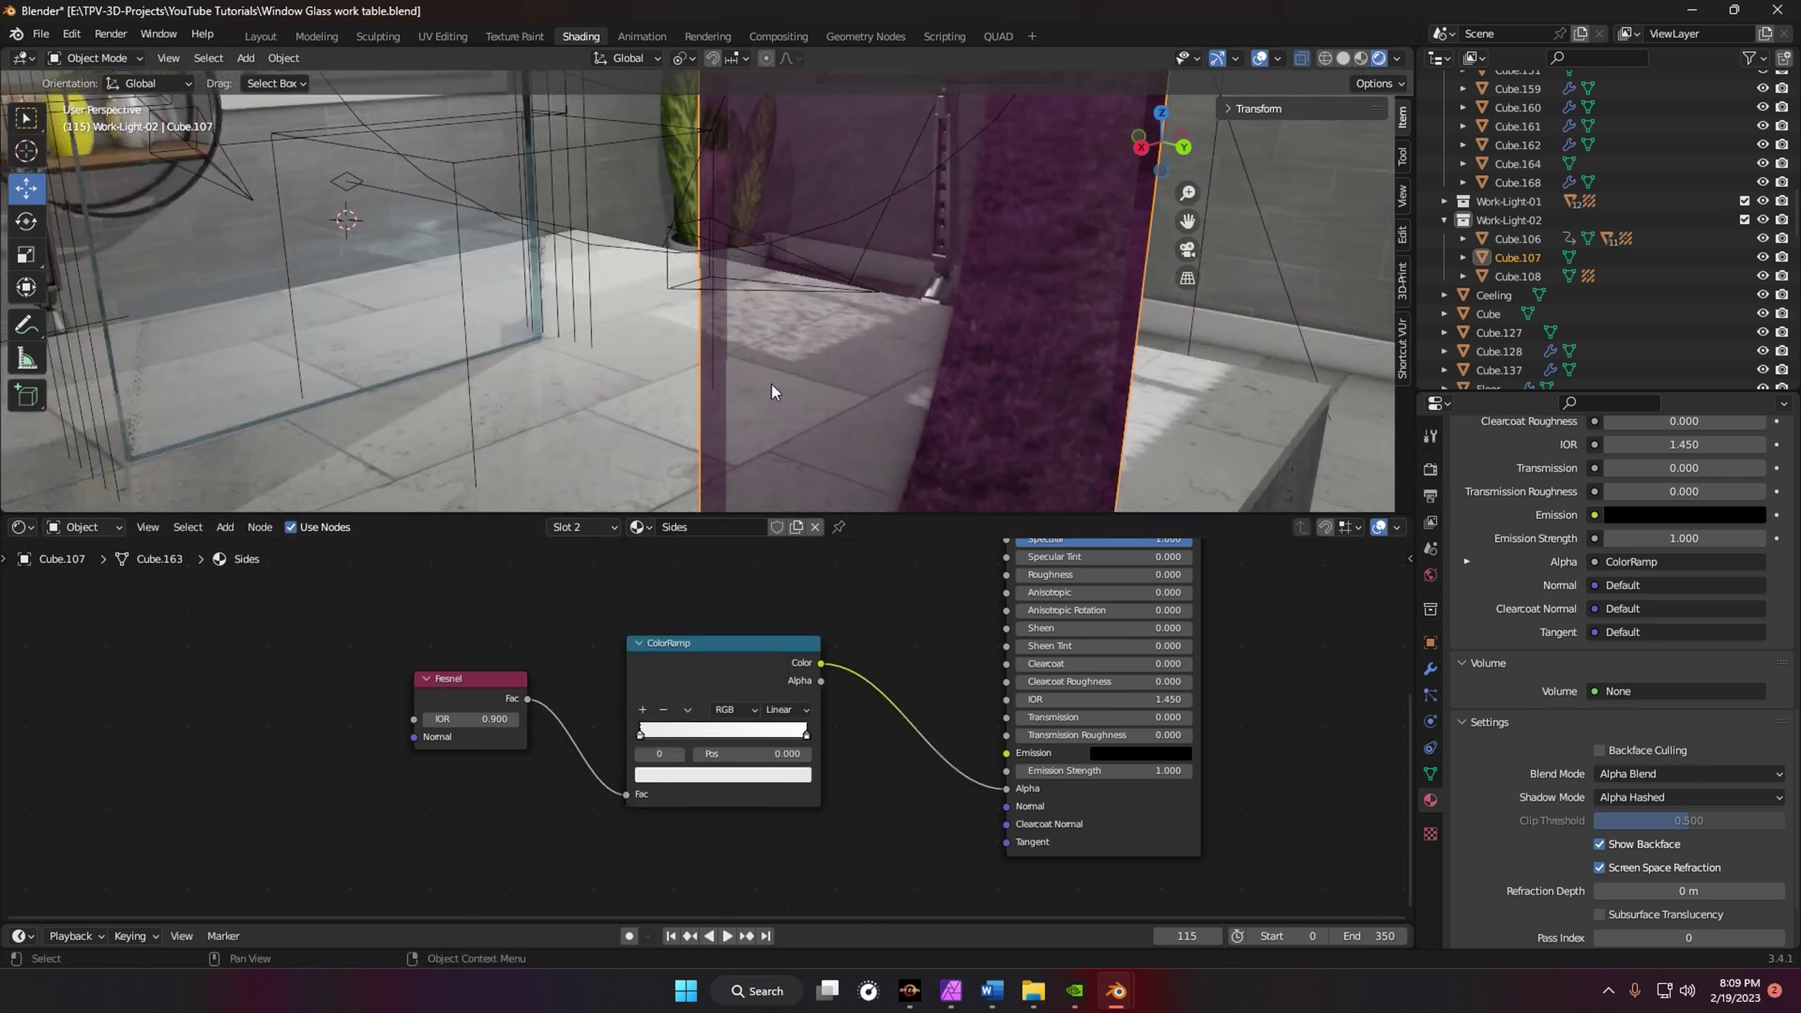
{"action": "scroll", "coordinate": [865, 405], "scroll_direction": "up", "scroll_amount": 3}
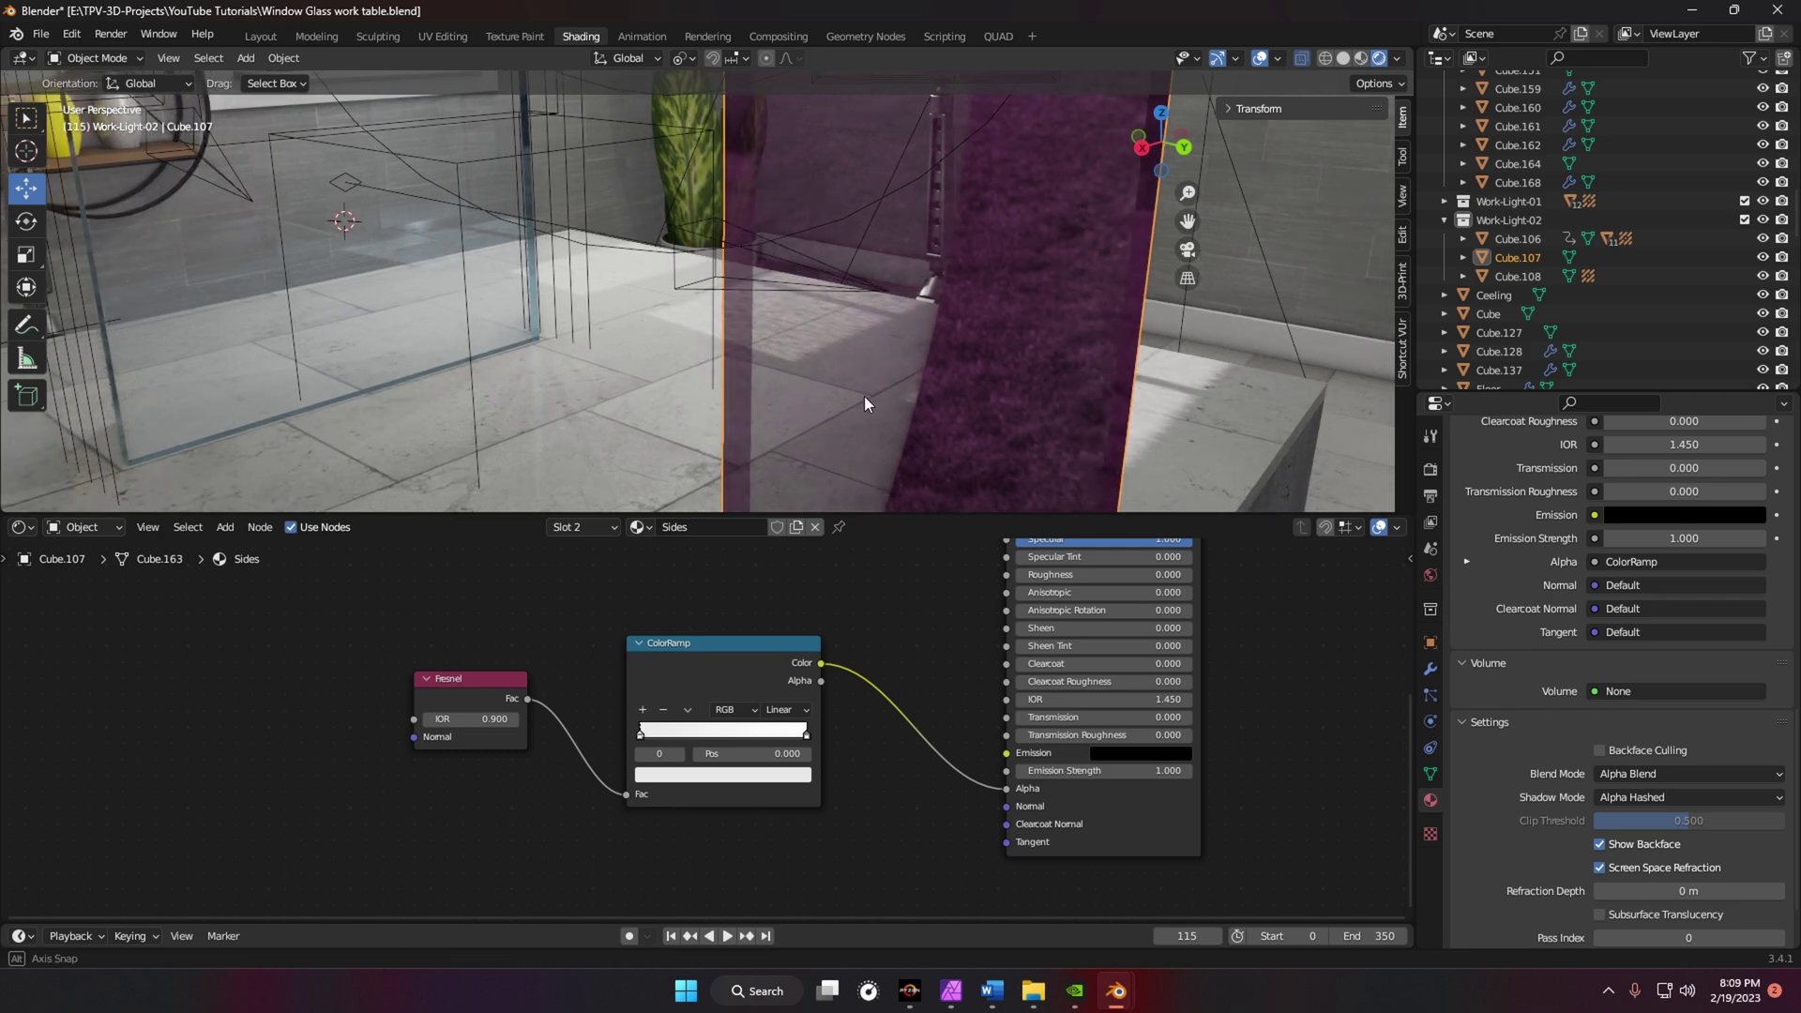
{"action": "middle_click_drag", "start_coordinate": [863, 396], "coordinate": [866, 396]}
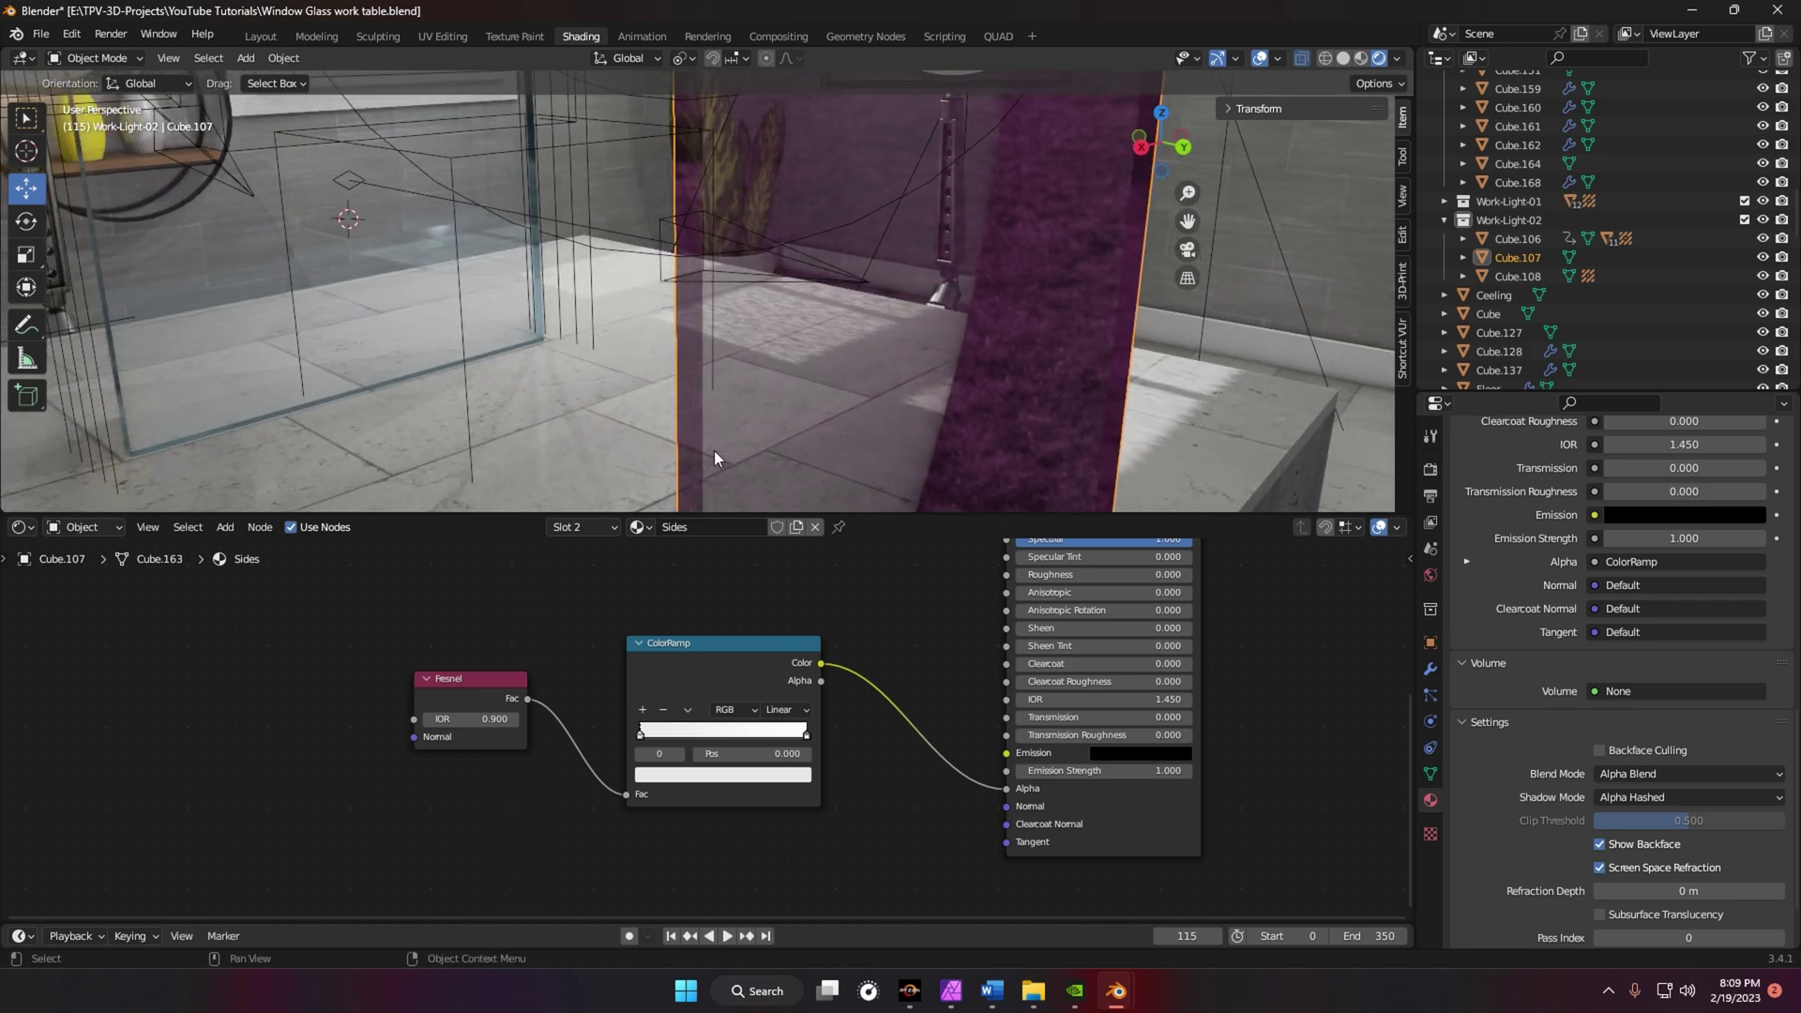
{"action": "left_click", "coordinate": [670, 774]}
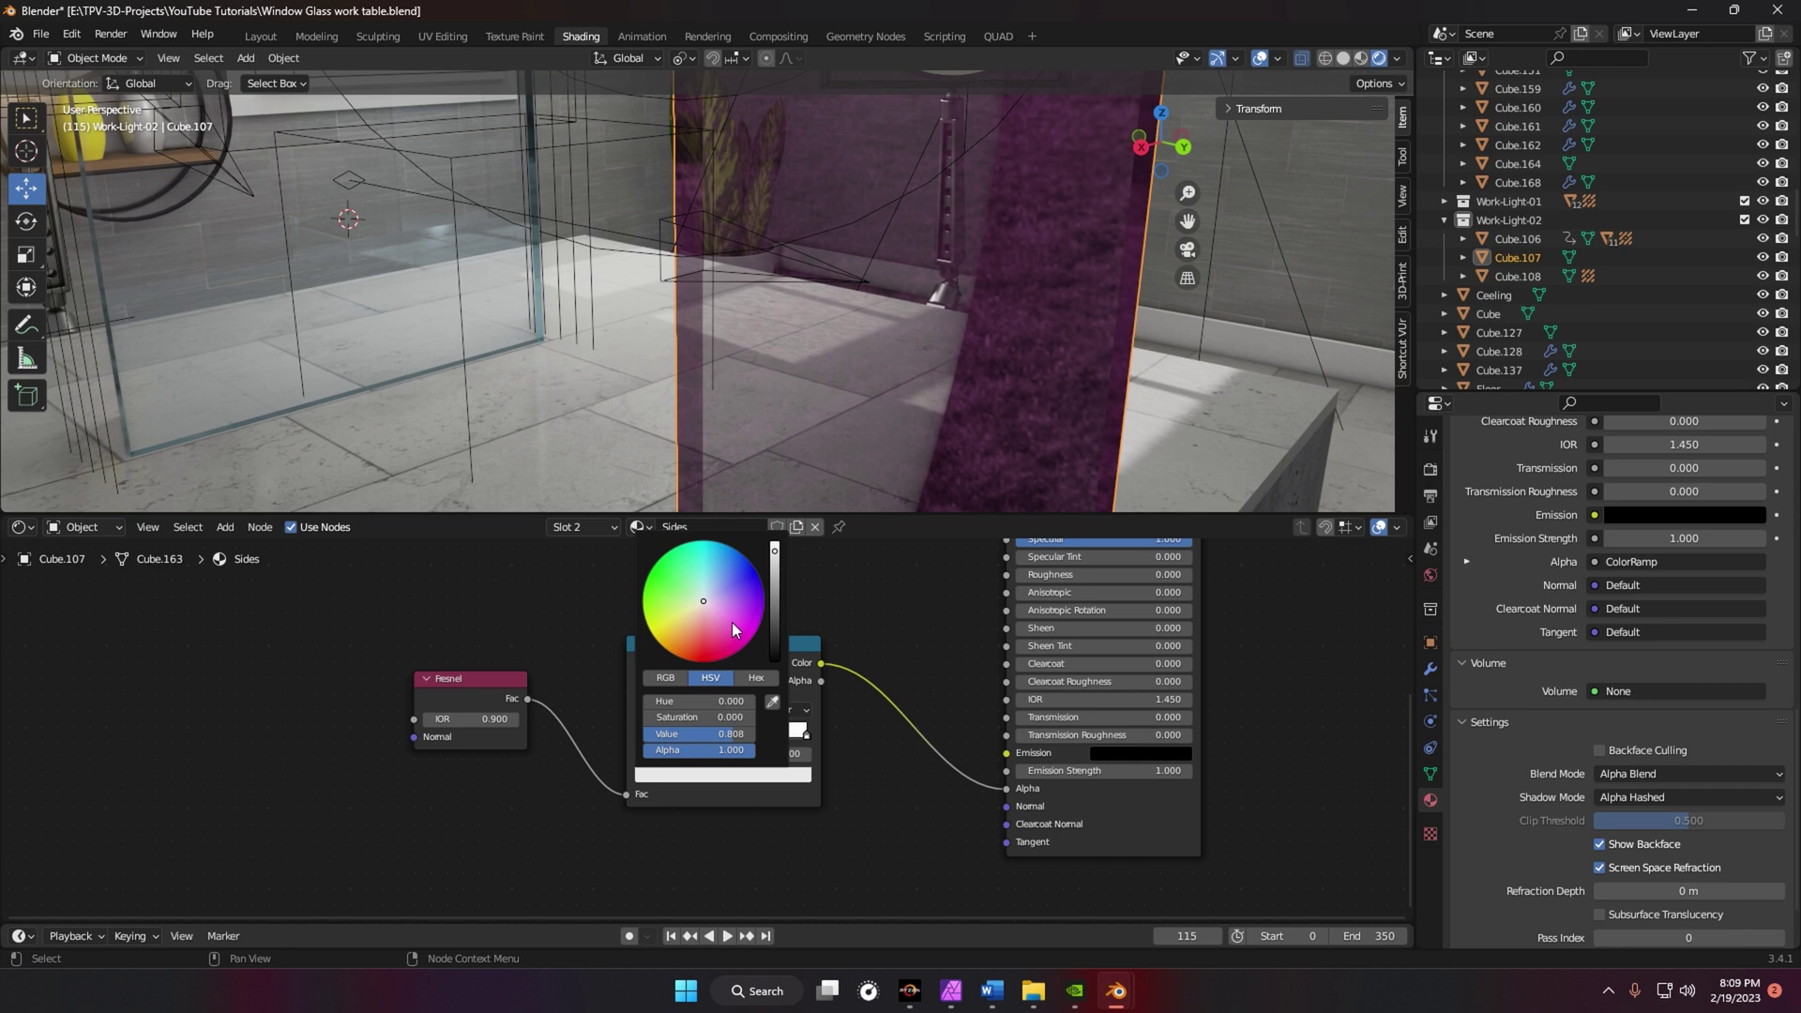
{"action": "mouse_move", "coordinate": [710, 735]}
{"action": "left_mouse_down"}
{"action": "mouse_move", "coordinate": [642, 734]}
{"action": "mouse_move", "coordinate": [738, 733]}
{"action": "left_mouse_up"}
{"action": "middle_click_drag", "start_coordinate": [780, 236], "coordinate": [801, 330]}
{"action": "scroll", "coordinate": [816, 389], "scroll_direction": "up", "scroll_amount": 2}
{"action": "scroll", "coordinate": [829, 401], "scroll_direction": "down", "scroll_amount": 2}
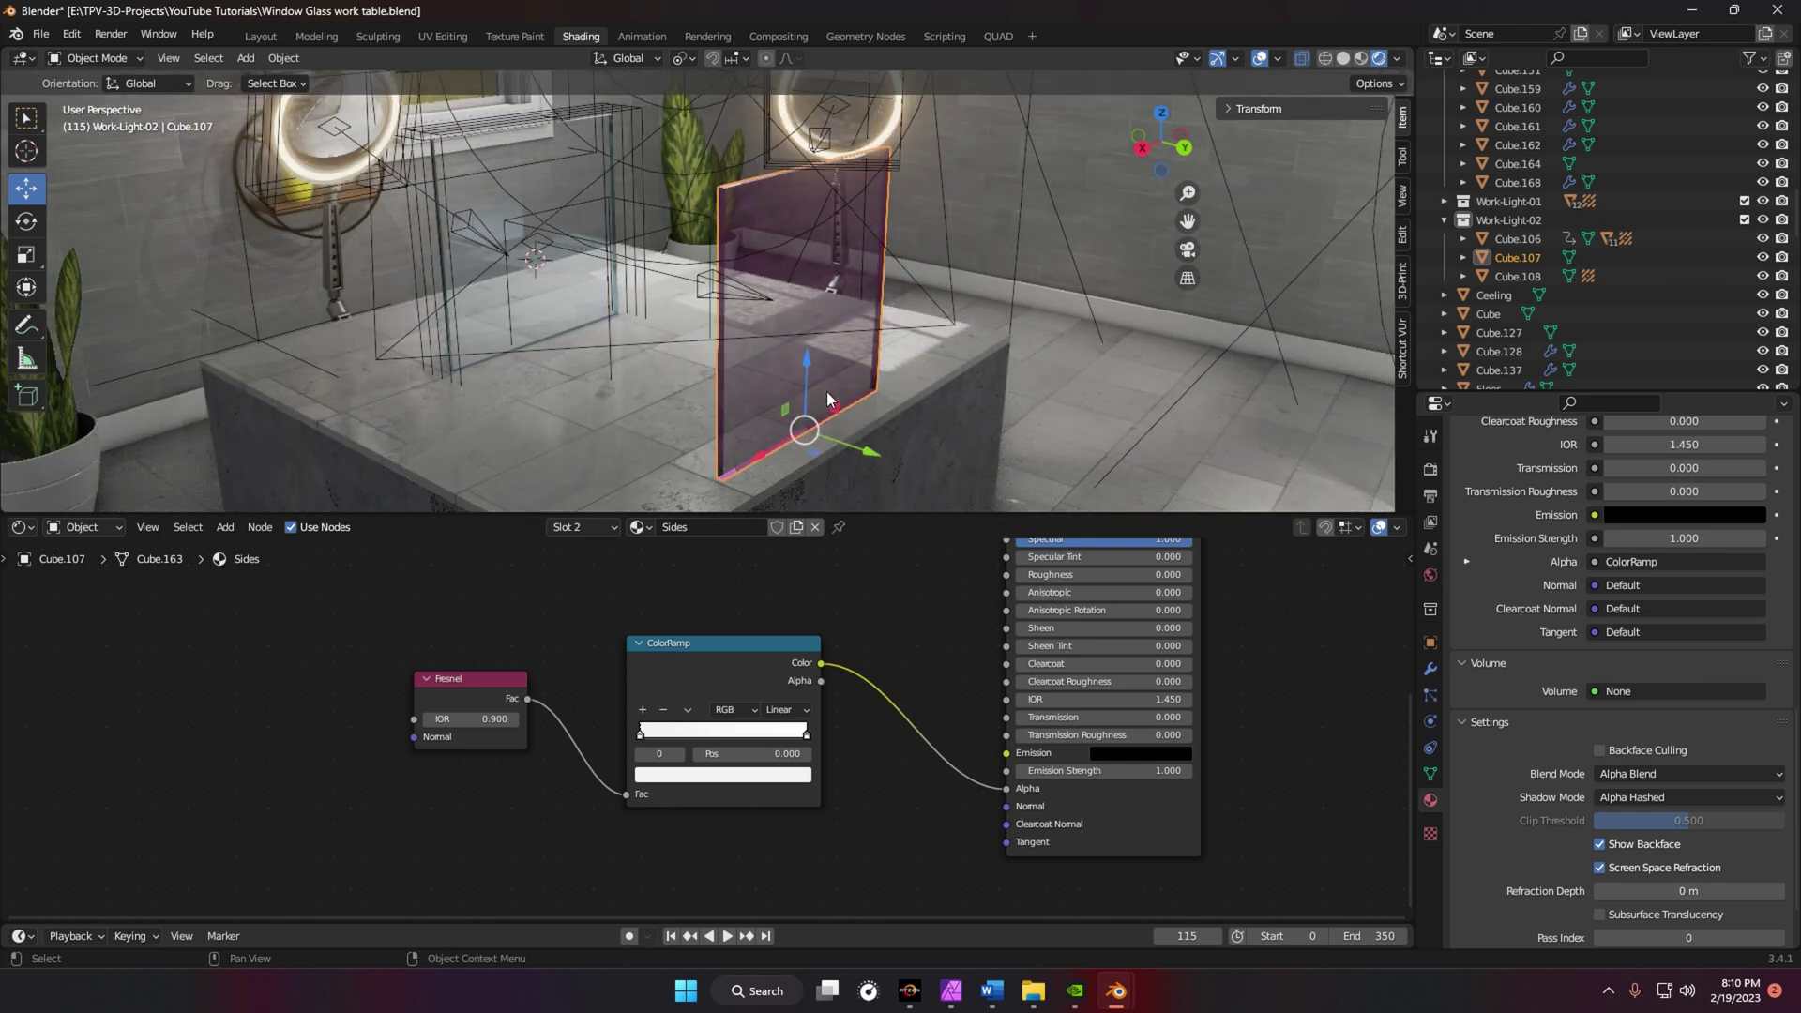
- Place the 3D cursor on the middle of the glass panel
{"action": "middle_click_drag", "start_coordinate": [972, 573], "coordinate": [891, 641]}
{"action": "left_click", "coordinate": [29, 155]}
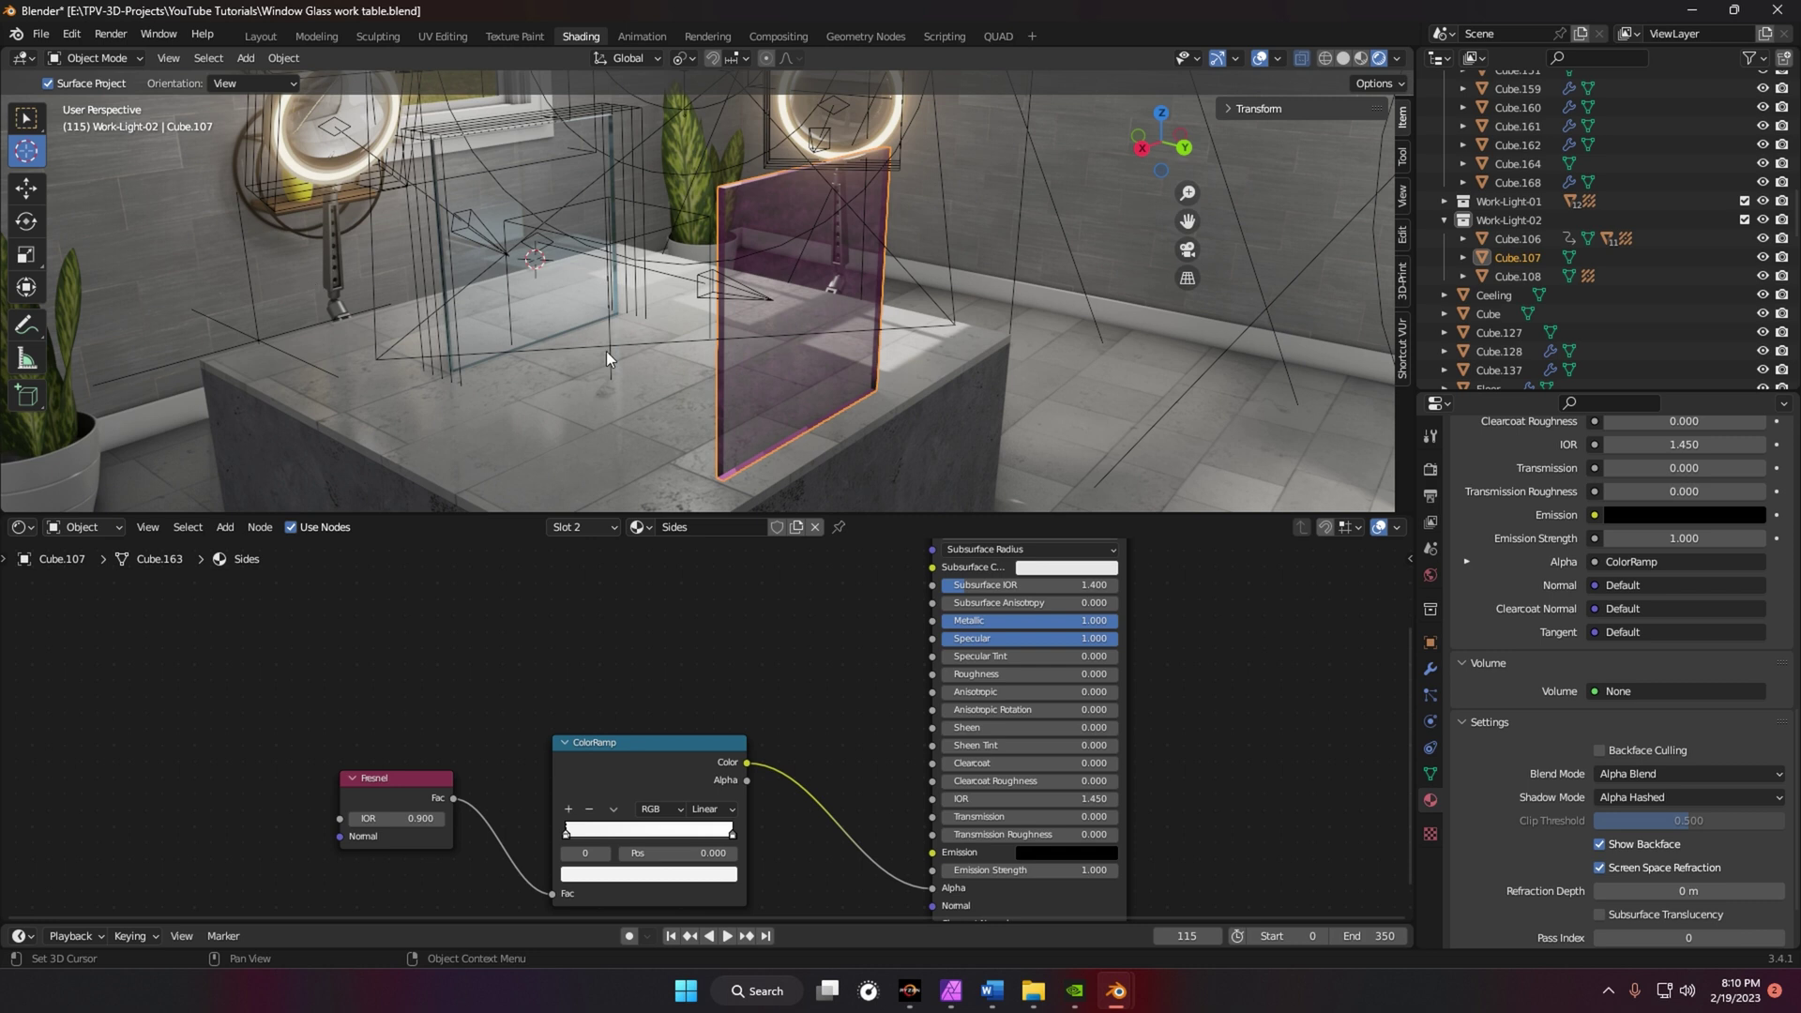
{"action": "left_click", "coordinate": [804, 310]}
- Review the Eevee render settings and compare the scene with Screen Space Reflections off and on, leaving it enabled
{"action": "left_click", "coordinate": [1431, 472]}
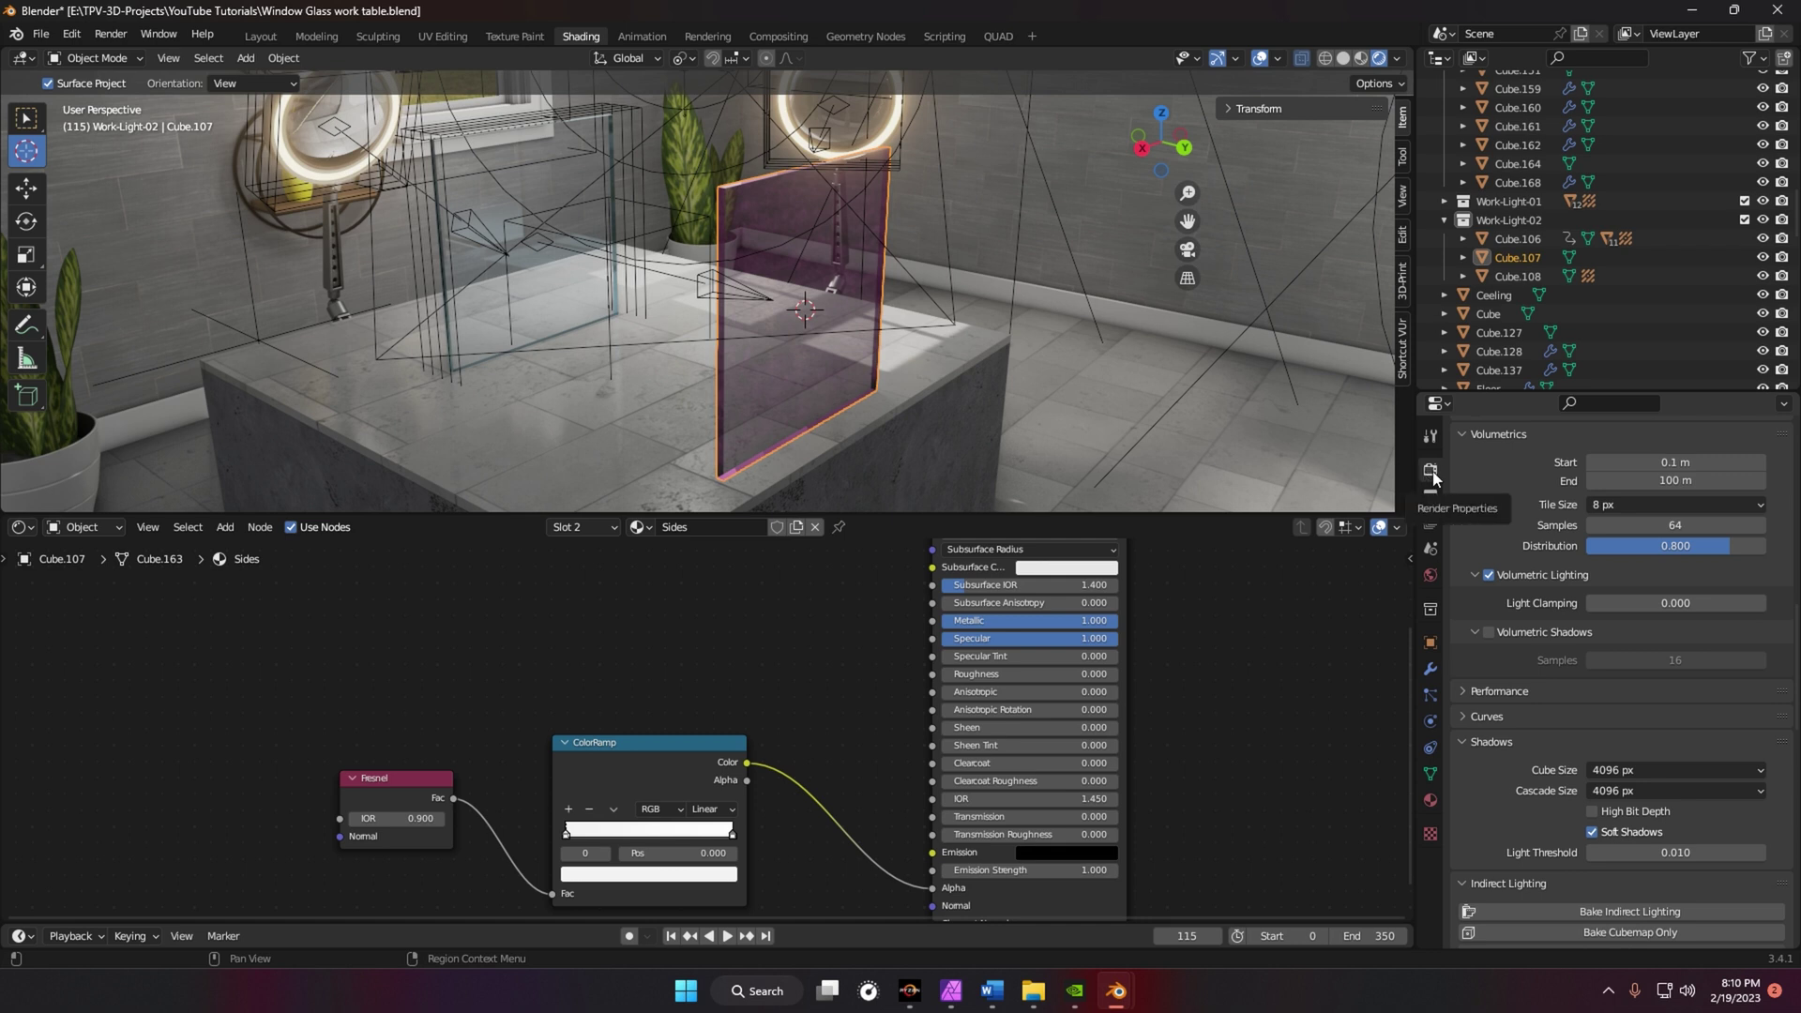
{"action": "scroll", "coordinate": [1491, 645], "scroll_direction": "down", "scroll_amount": 6}
{"action": "scroll", "coordinate": [1505, 625], "scroll_direction": "down", "scroll_amount": 2}
{"action": "scroll", "coordinate": [1519, 572], "scroll_direction": "up", "scroll_amount": 14}
{"action": "scroll", "coordinate": [1538, 525], "scroll_direction": "up", "scroll_amount": 8}
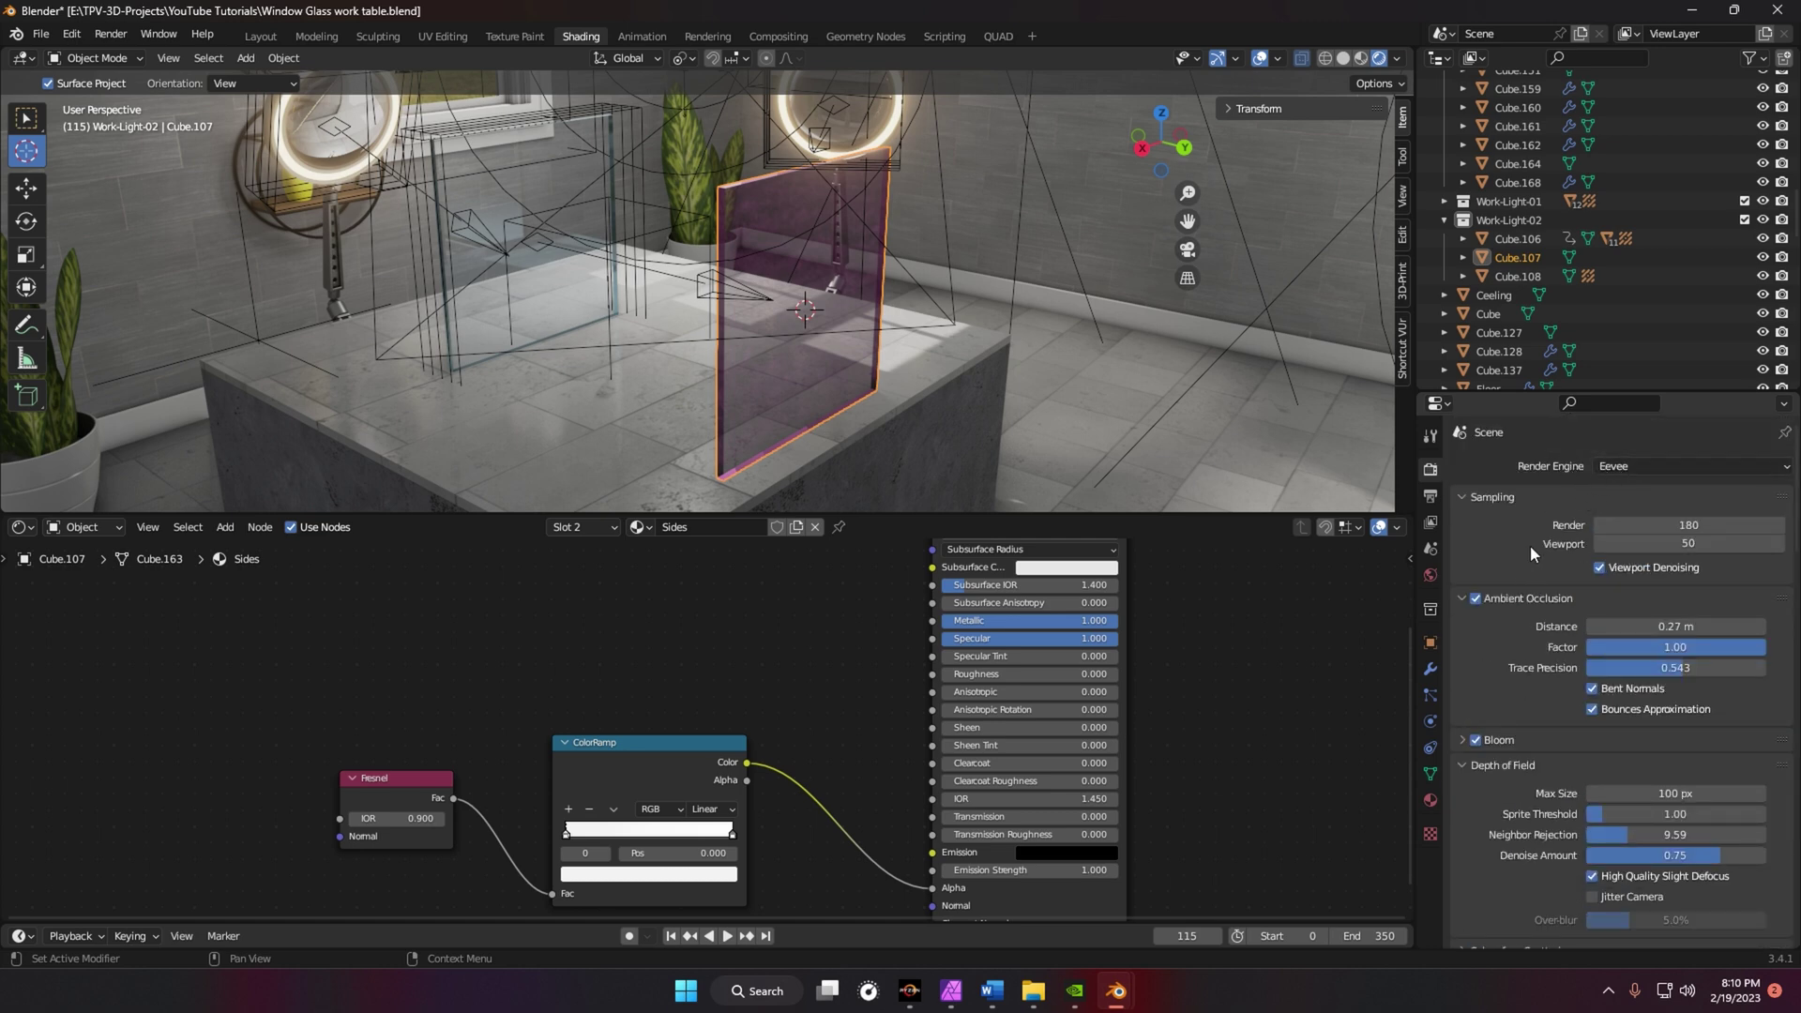
{"action": "scroll", "coordinate": [1473, 711], "scroll_direction": "down", "scroll_amount": 8}
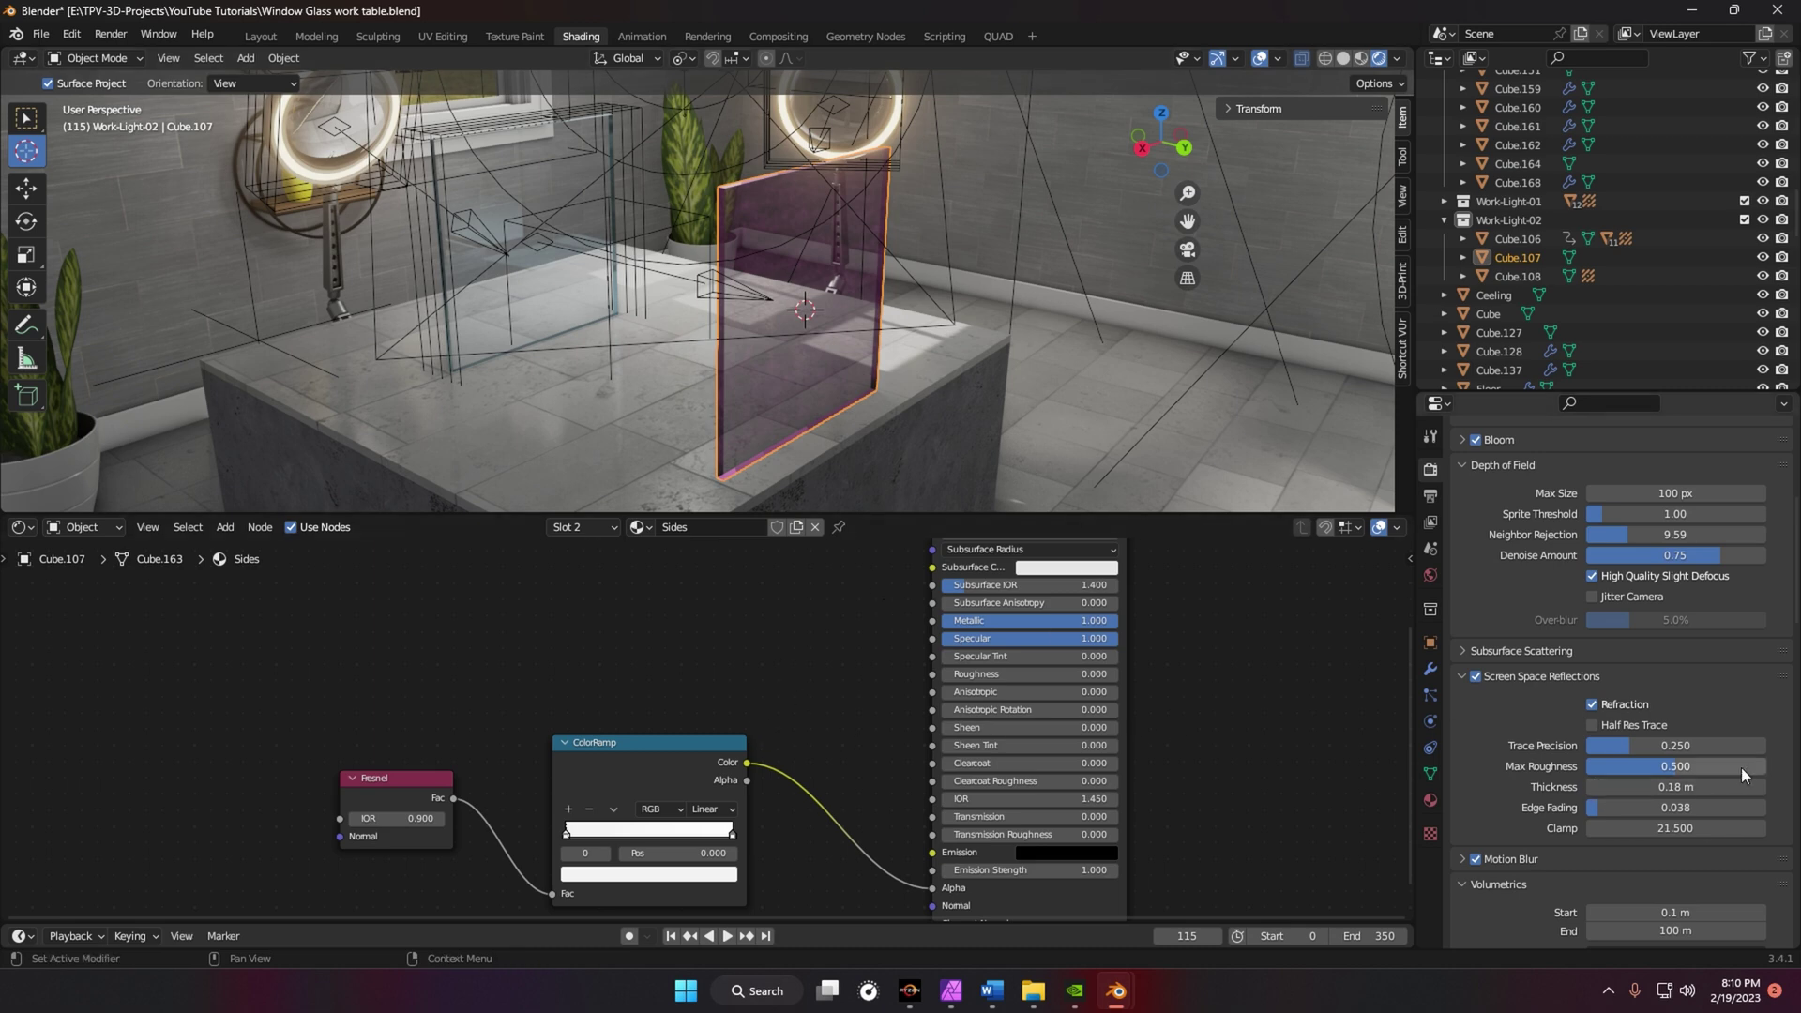
{"action": "left_click", "coordinate": [1476, 676]}
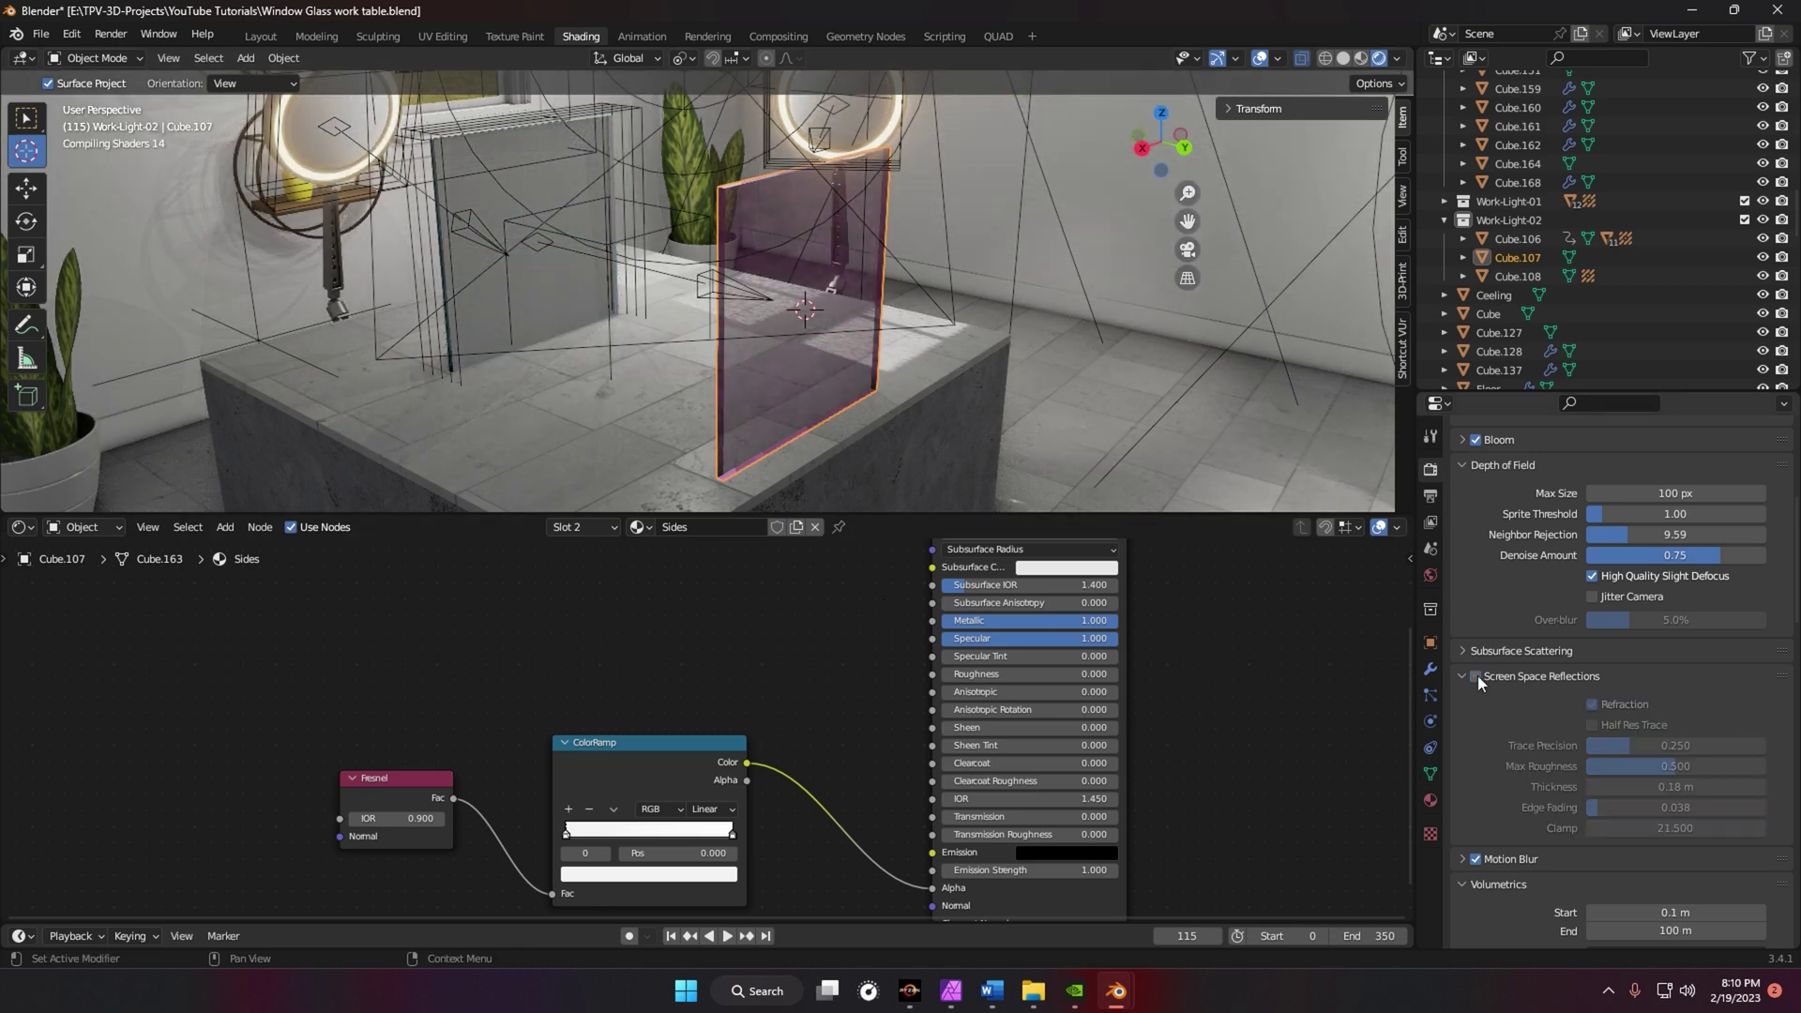
{"action": "left_click", "coordinate": [1477, 675]}
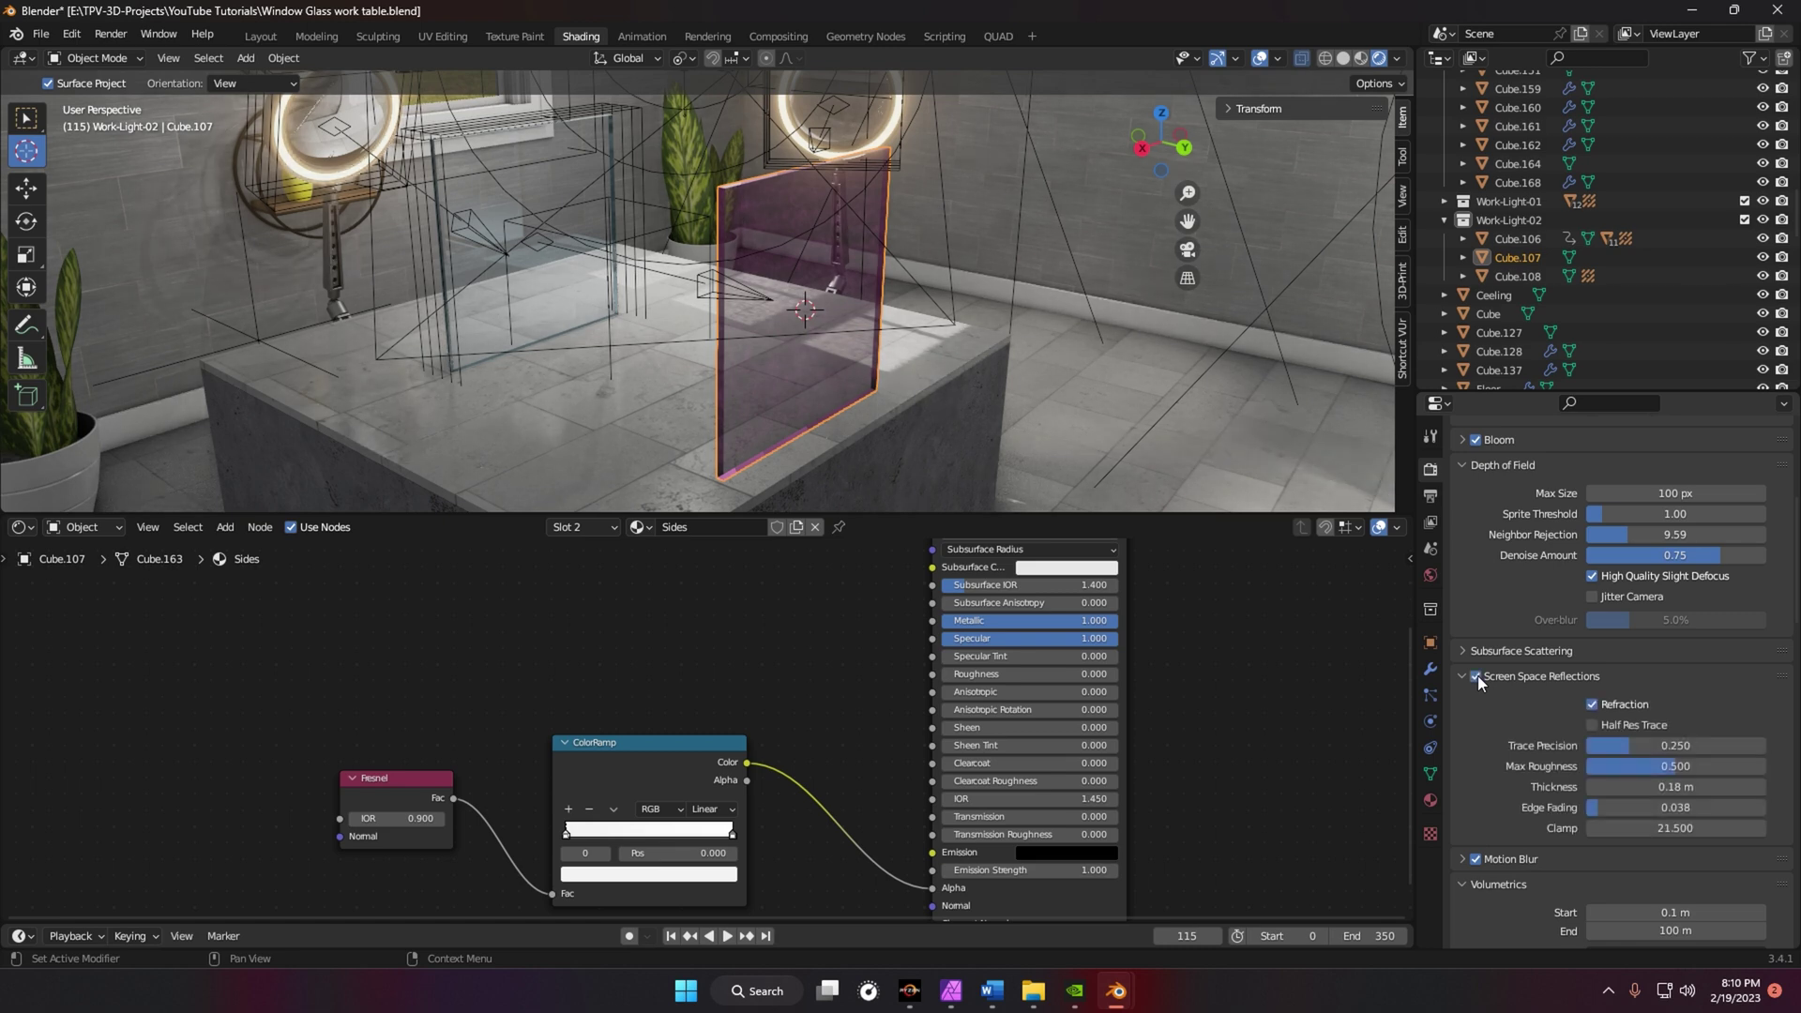
{"action": "left_click", "coordinate": [1477, 675]}
{"action": "left_click", "coordinate": [1477, 675]}
- Examine the reflections and transparency of the glass panel from several angles and distances
{"action": "mouse_move", "coordinate": [882, 373]}
{"action": "middle_mouse_down"}
{"action": "mouse_move", "coordinate": [874, 347]}
{"action": "mouse_move", "coordinate": [881, 364]}
{"action": "middle_mouse_up"}
{"action": "scroll", "coordinate": [788, 686], "scroll_direction": "down", "scroll_amount": 4}
{"action": "middle_click_drag", "start_coordinate": [792, 687], "coordinate": [770, 702]}
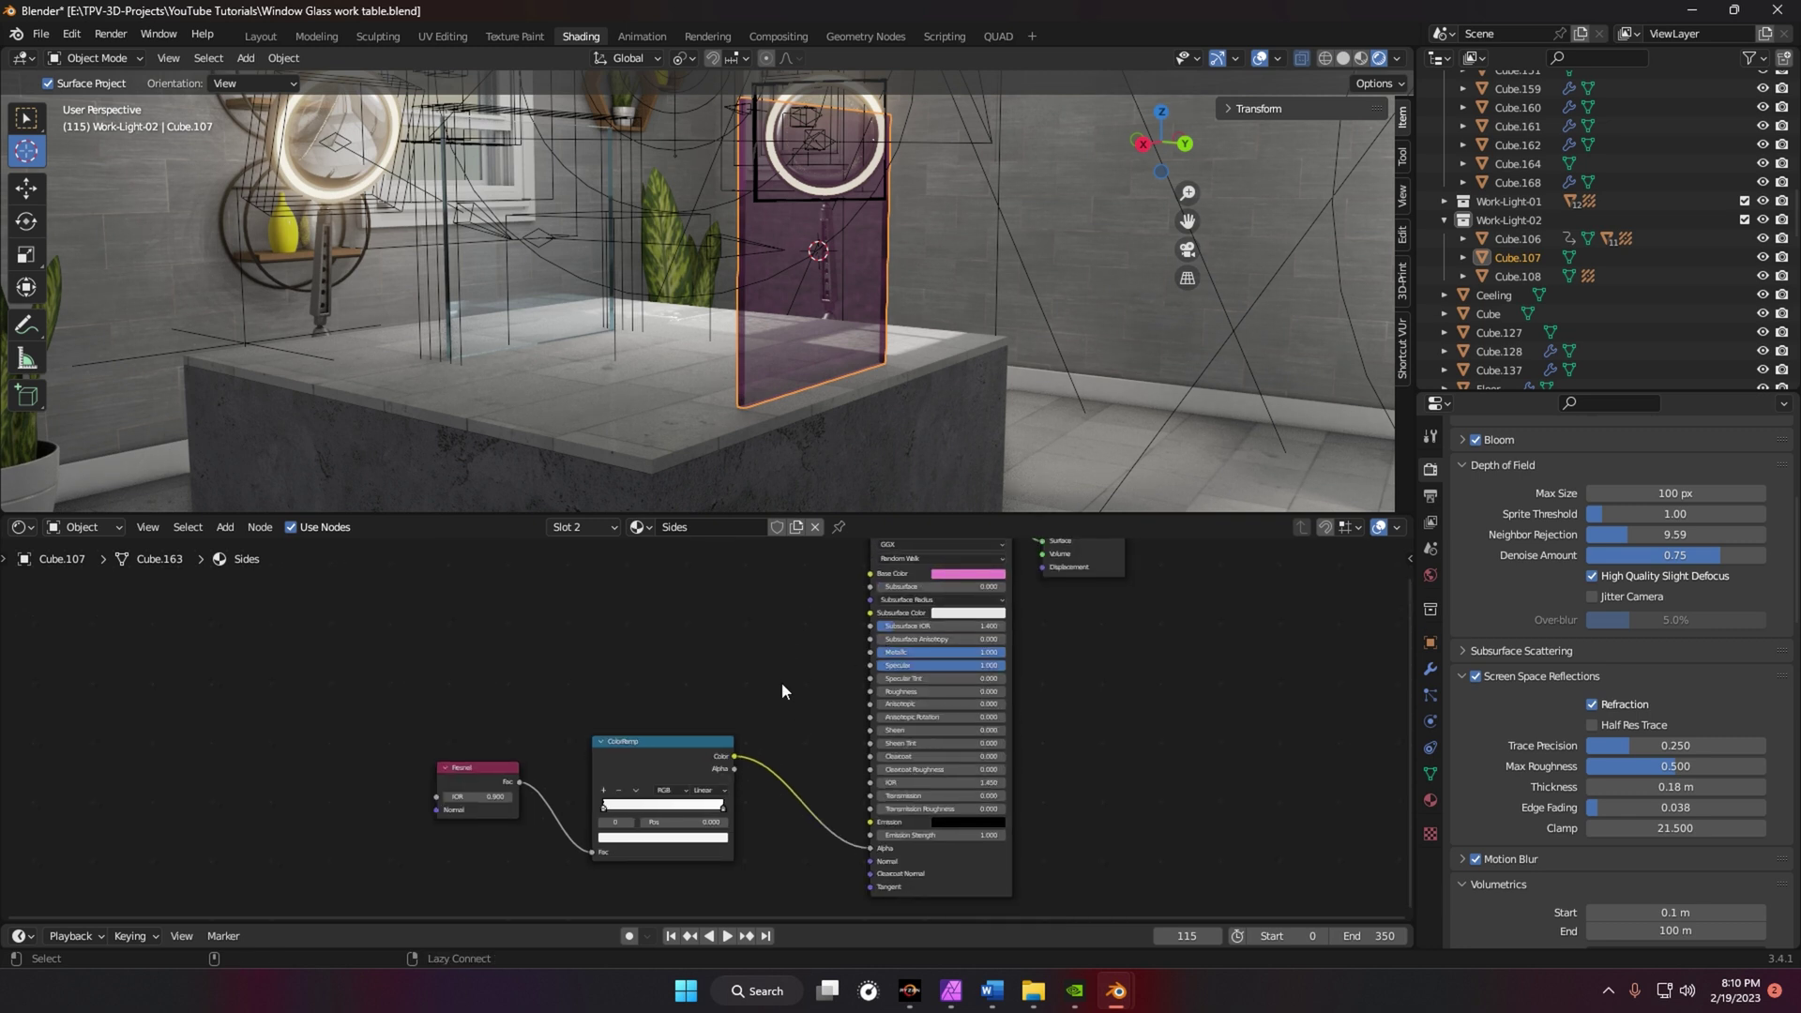
{"action": "scroll", "coordinate": [797, 700], "scroll_direction": "down", "scroll_amount": 2}
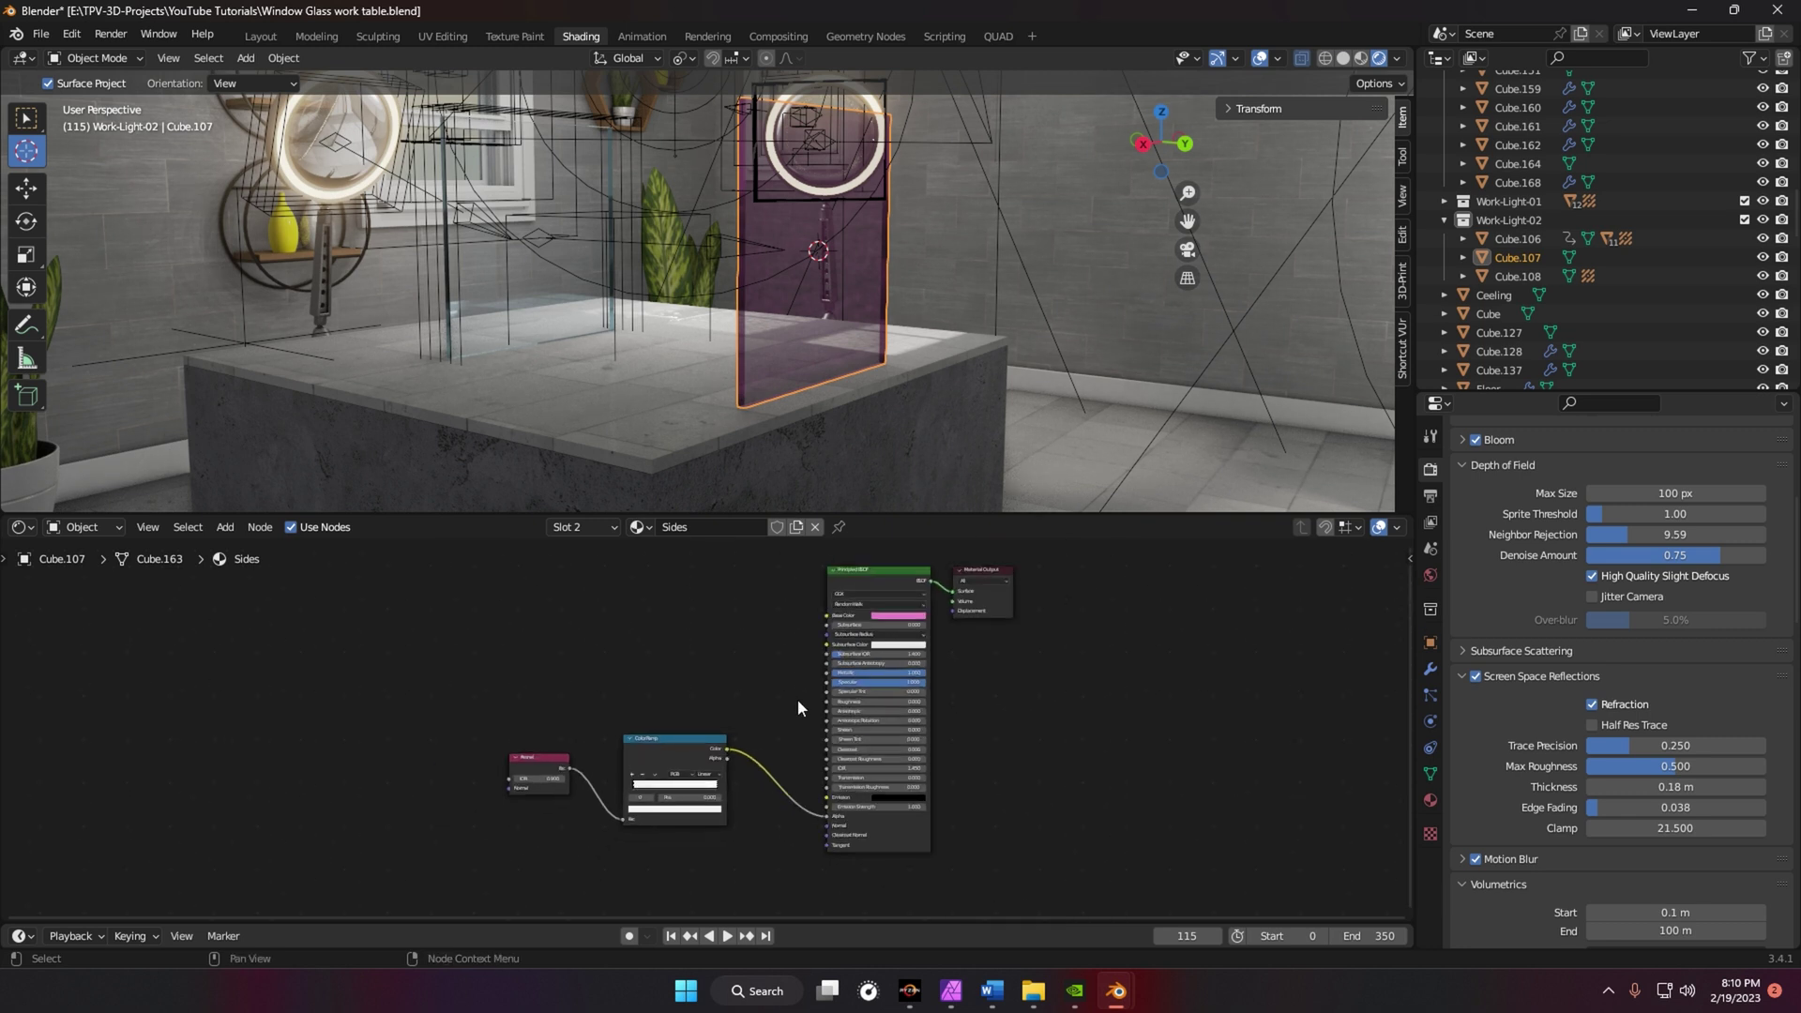
{"action": "scroll", "coordinate": [797, 700], "scroll_direction": "up", "scroll_amount": 1}
{"action": "middle_click_drag", "start_coordinate": [830, 357], "coordinate": [779, 328]}
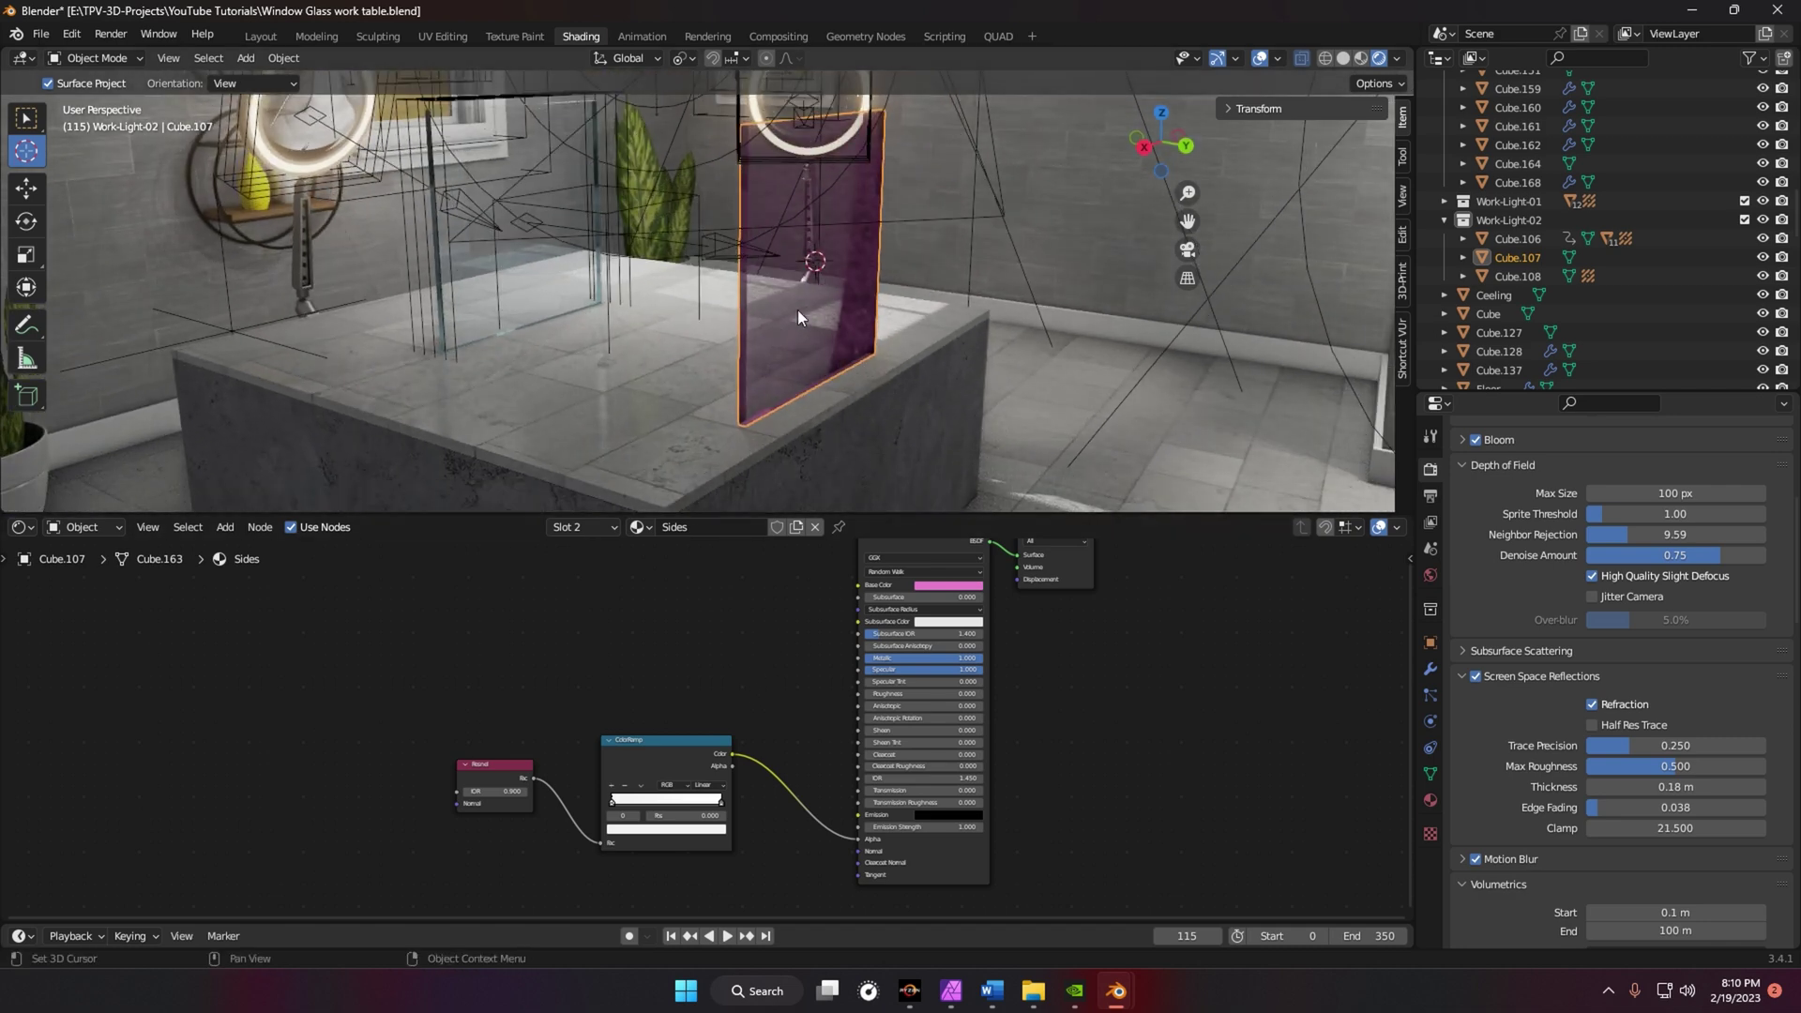
{"action": "scroll", "coordinate": [829, 337], "scroll_direction": "up", "scroll_amount": 2}
{"action": "scroll", "coordinate": [829, 337], "scroll_direction": "down", "scroll_amount": 2}
{"action": "scroll", "coordinate": [830, 335], "scroll_direction": "down", "scroll_amount": 8}
{"action": "middle_click_drag", "start_coordinate": [841, 324], "coordinate": [840, 411]}
{"action": "scroll", "coordinate": [751, 338], "scroll_direction": "up", "scroll_amount": 10}
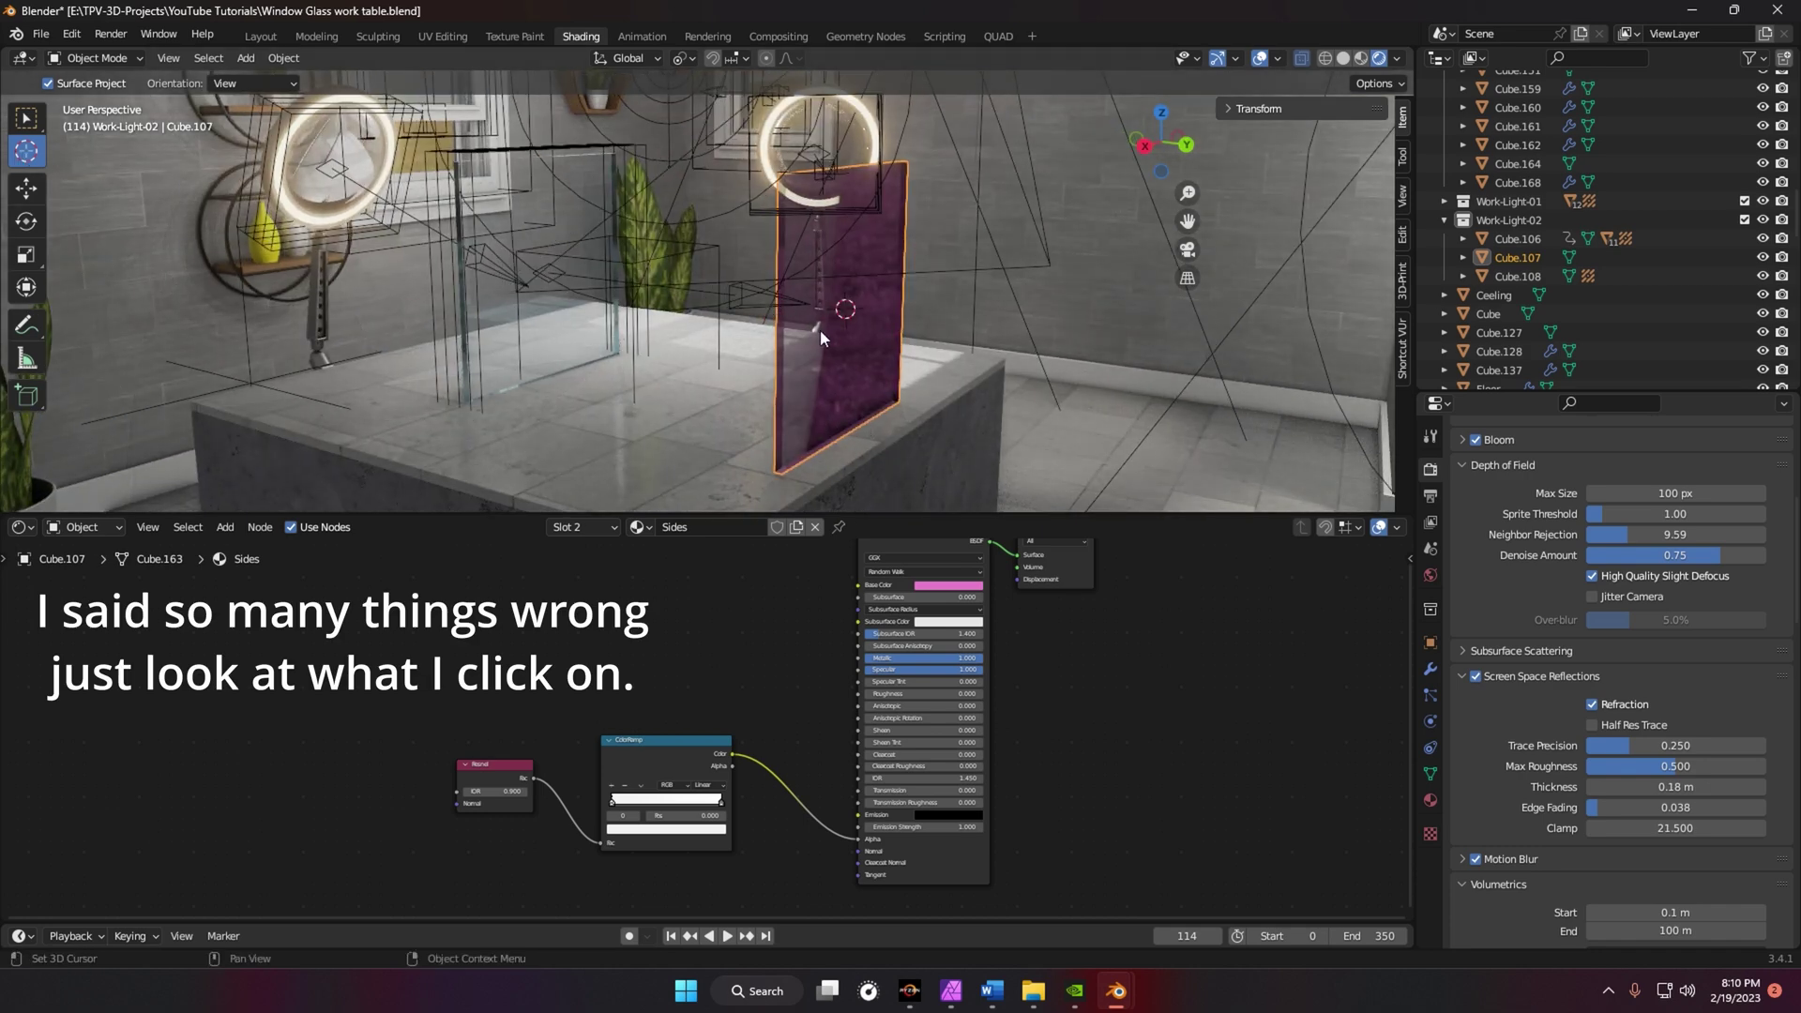
- Add a Reflection Plane light probe at the 3D cursor and rotate it -90° about the global X axis
{"action": "key", "text": "shift+a"}
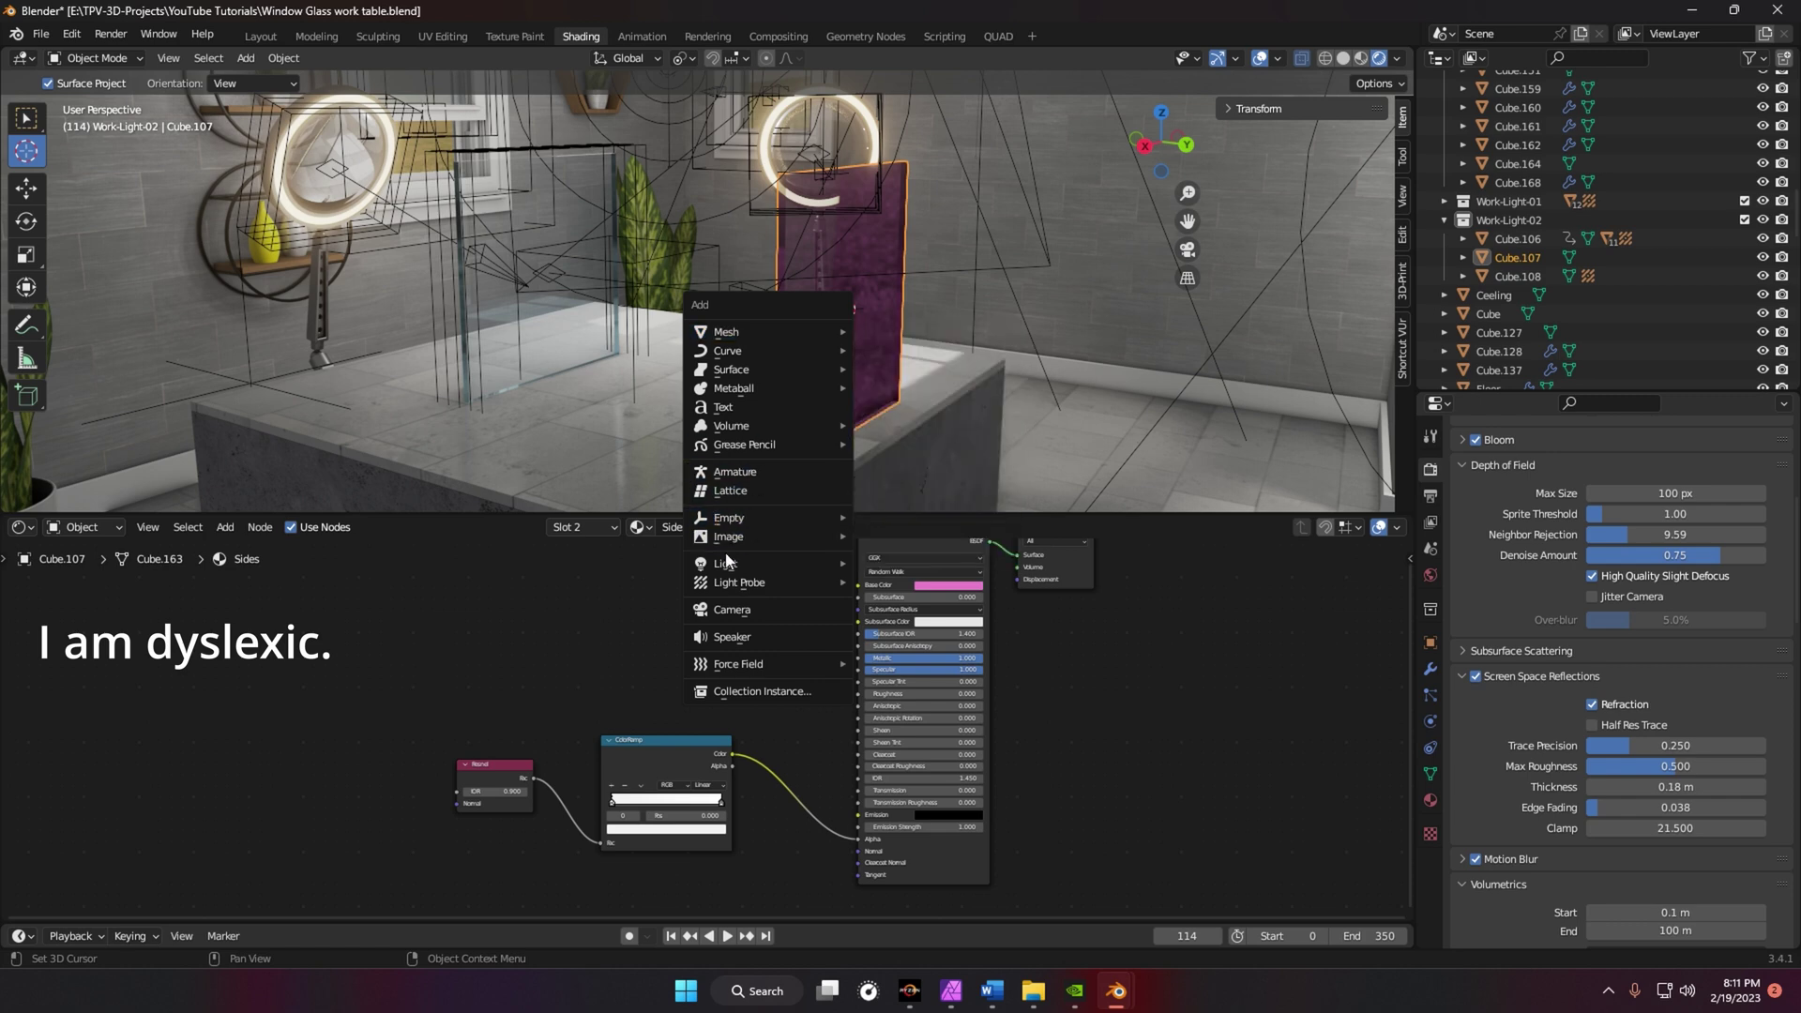
{"action": "mouse_move", "coordinate": [735, 584]}
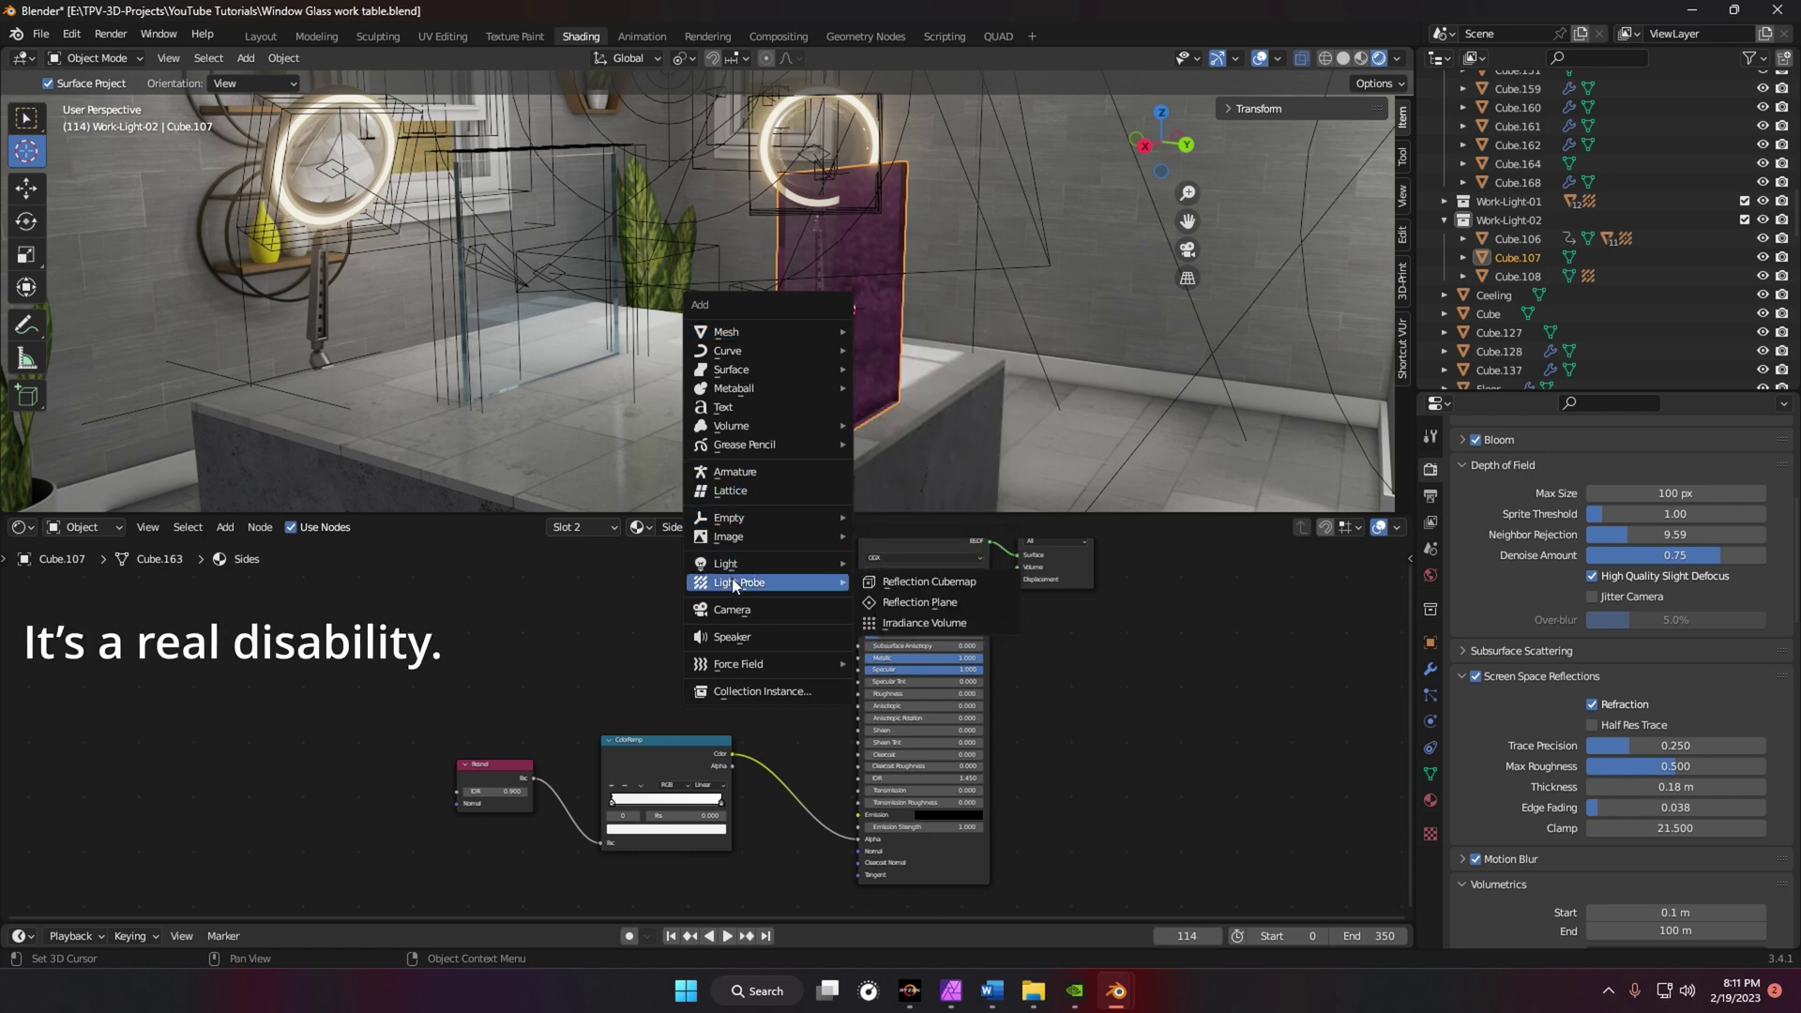
{"action": "left_click", "coordinate": [923, 605]}
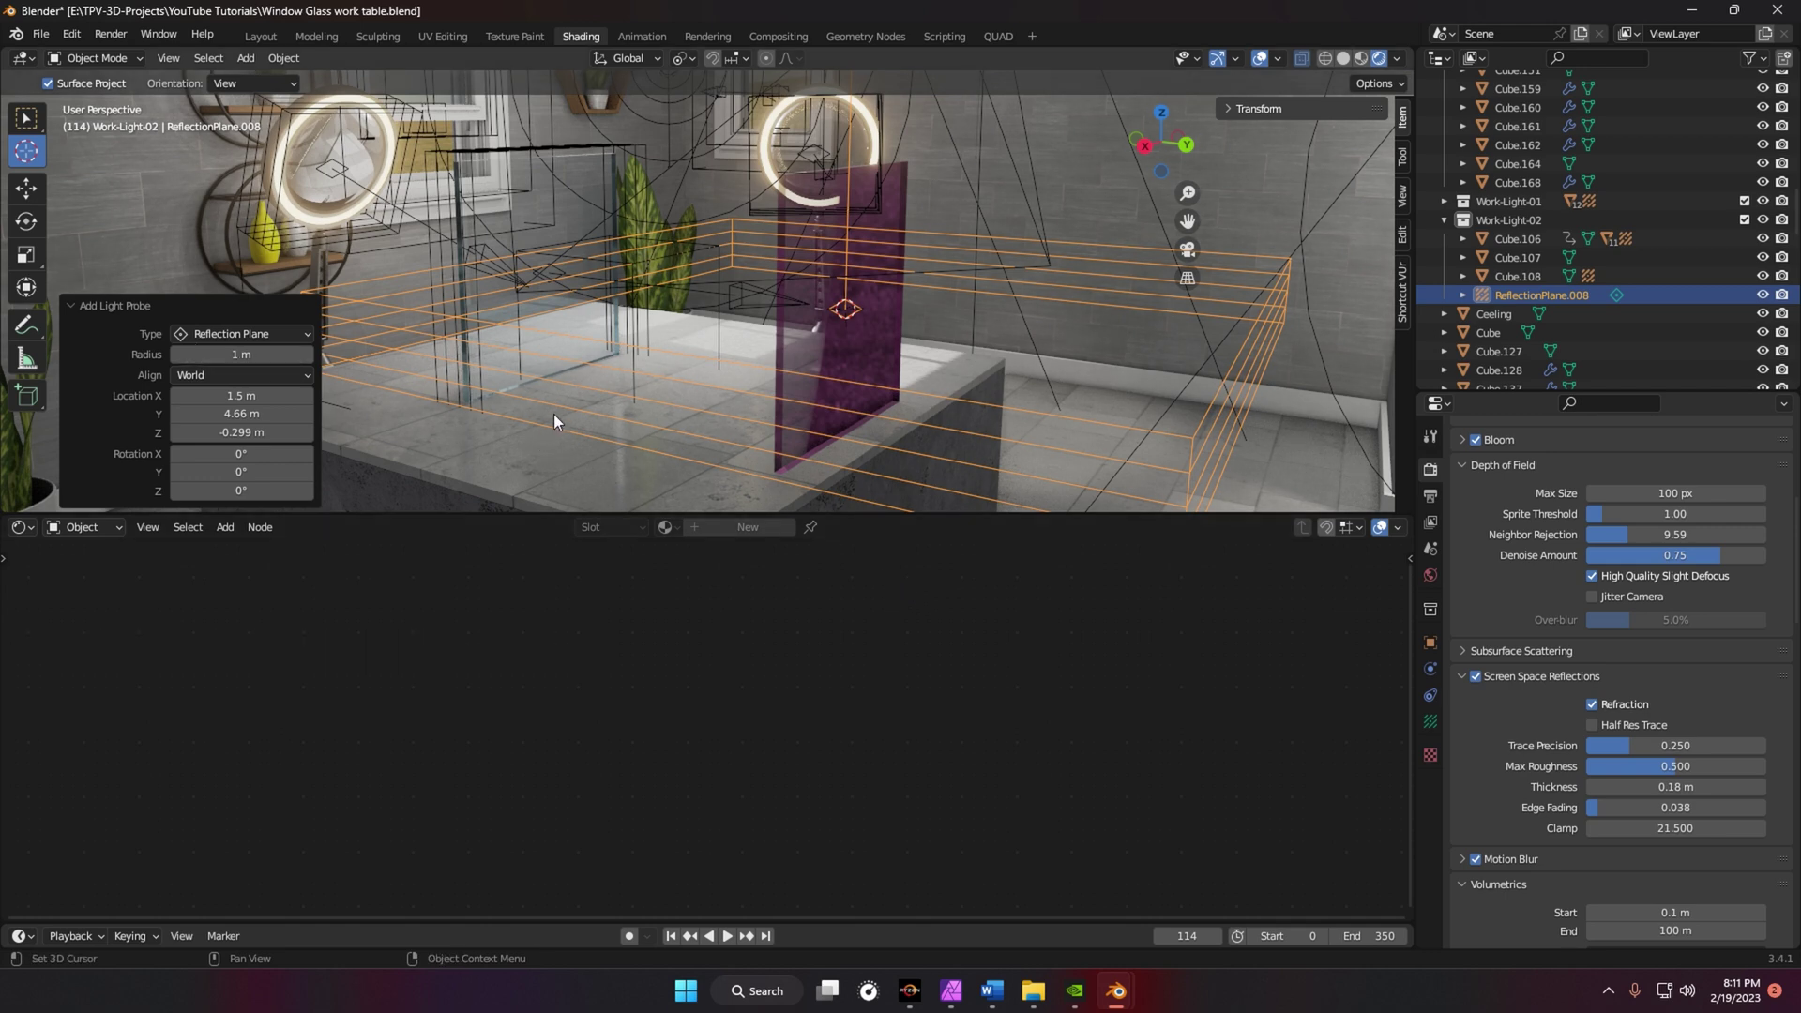
{"action": "key", "text": "r"}
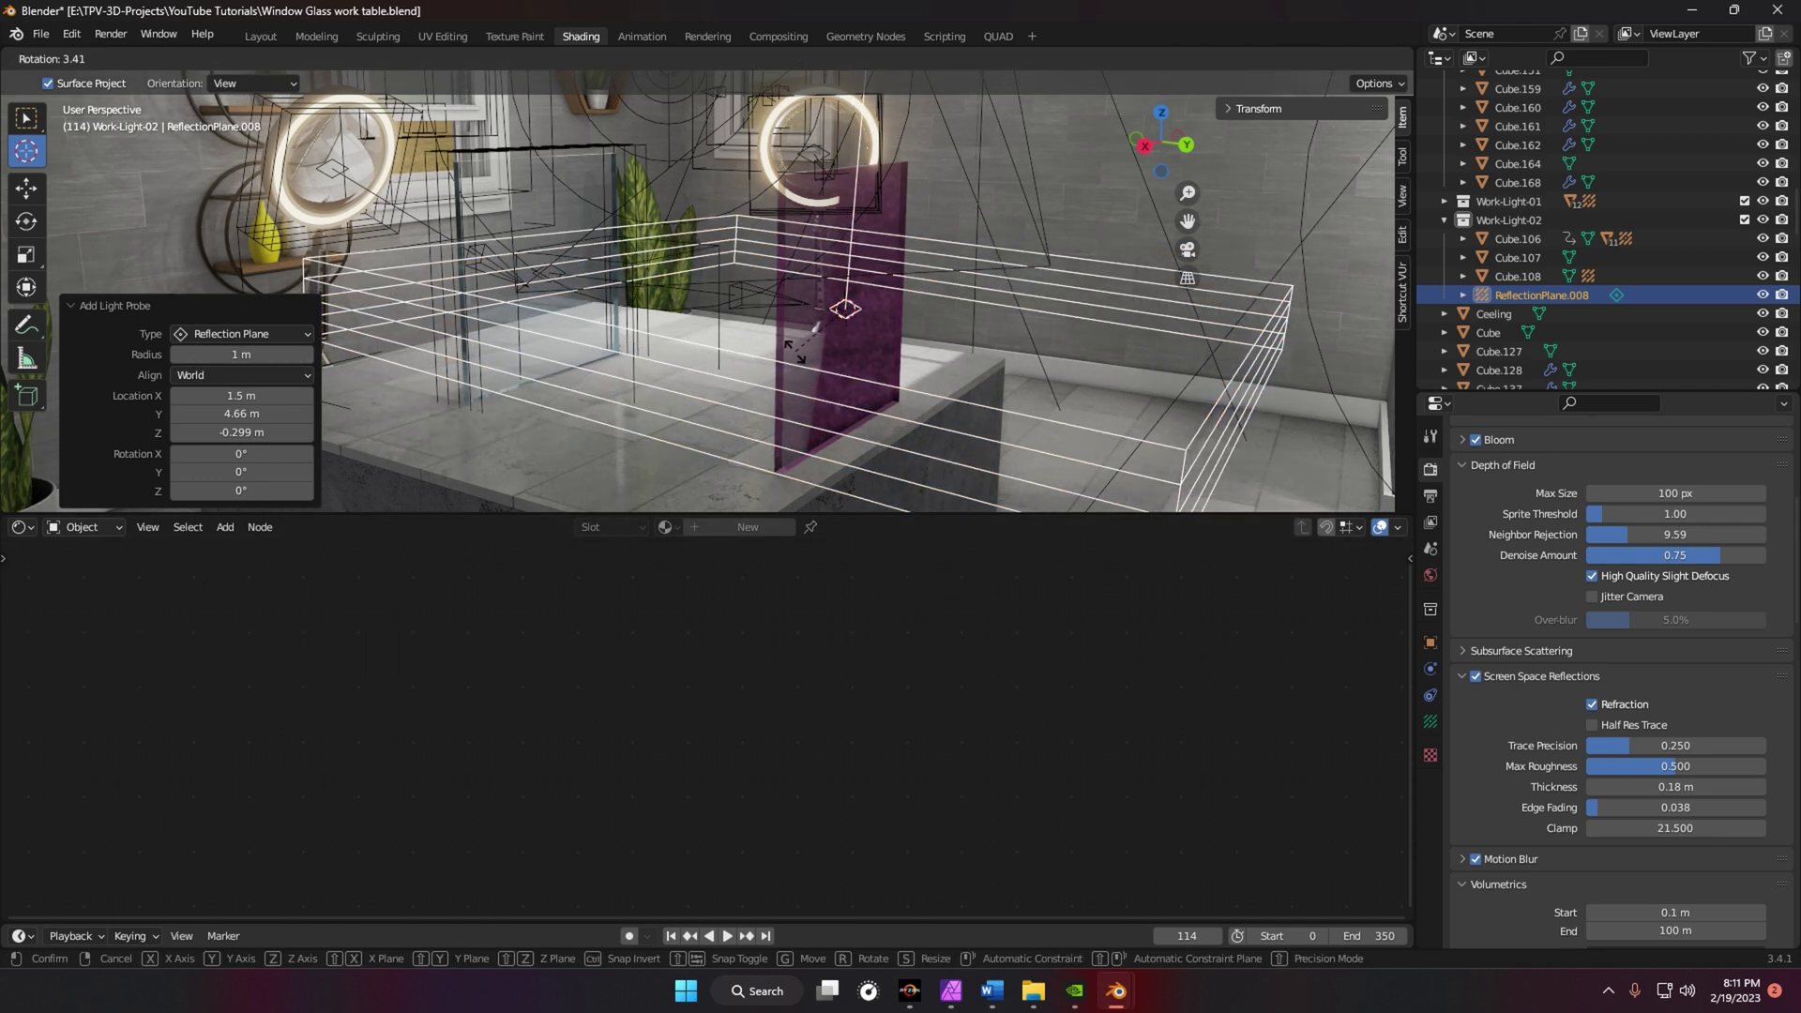
{"action": "key", "text": "x"}
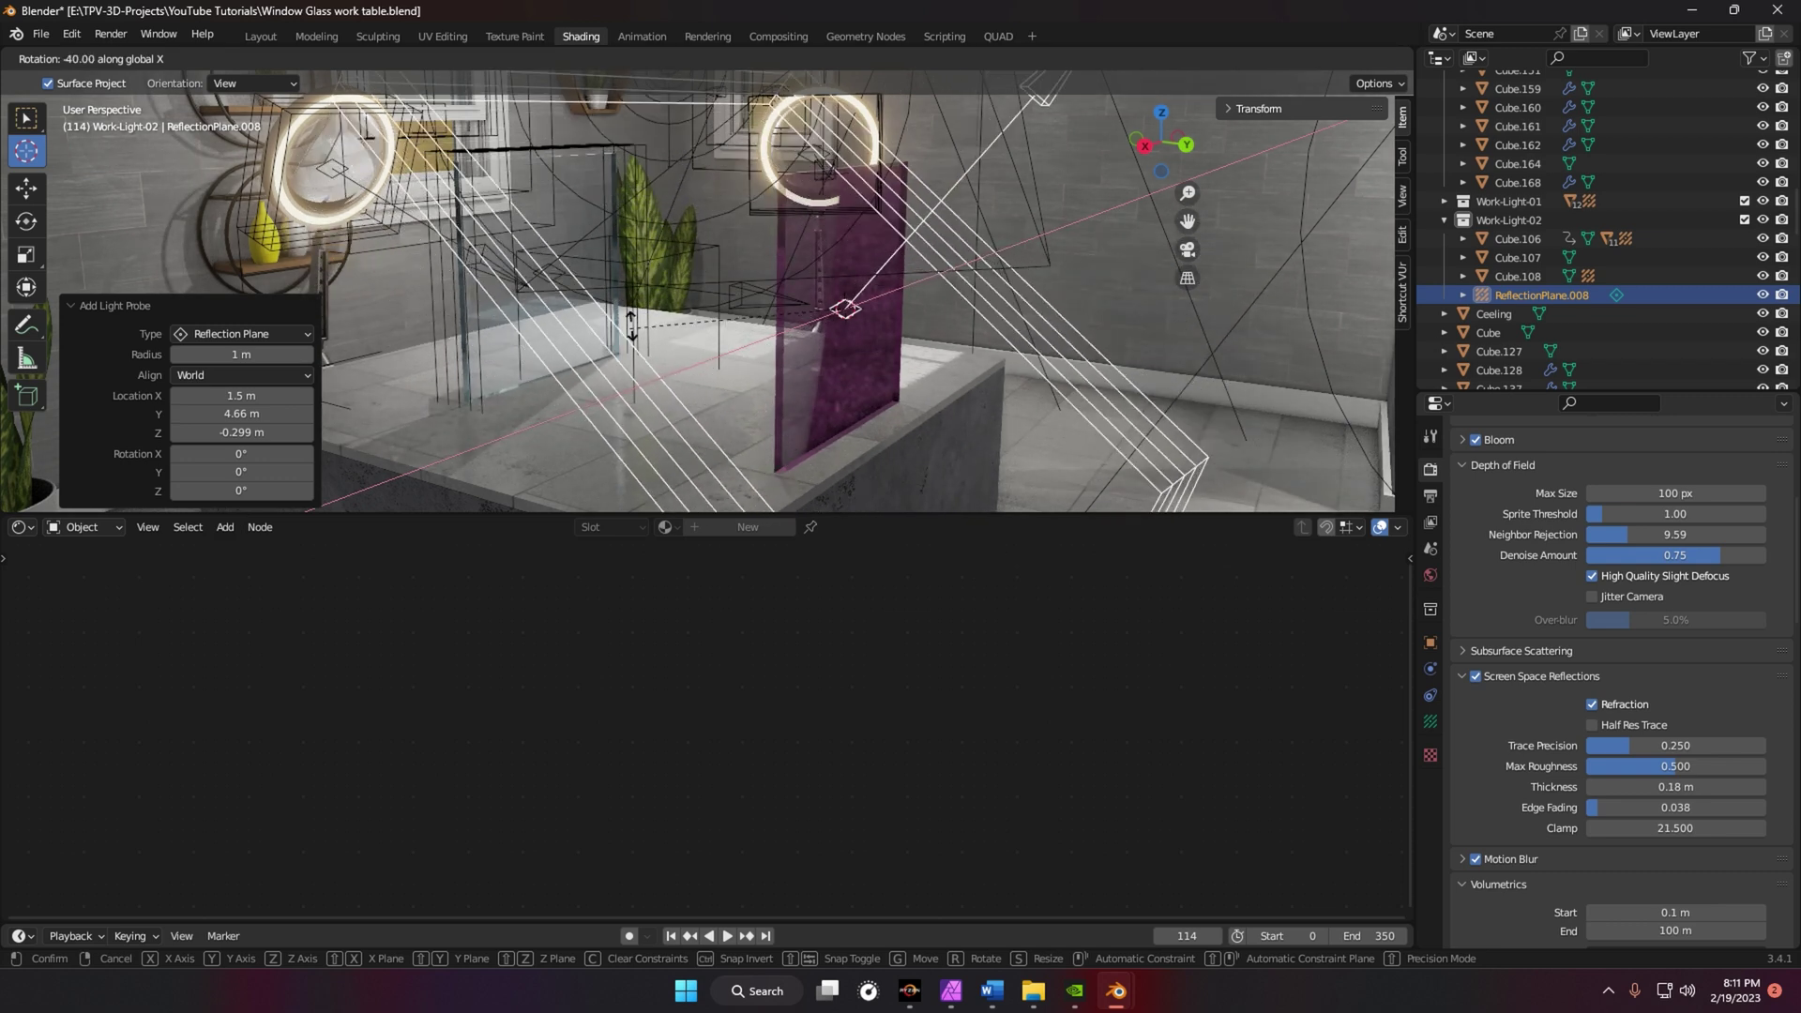
{"action": "left_click", "coordinate": [763, 225]}
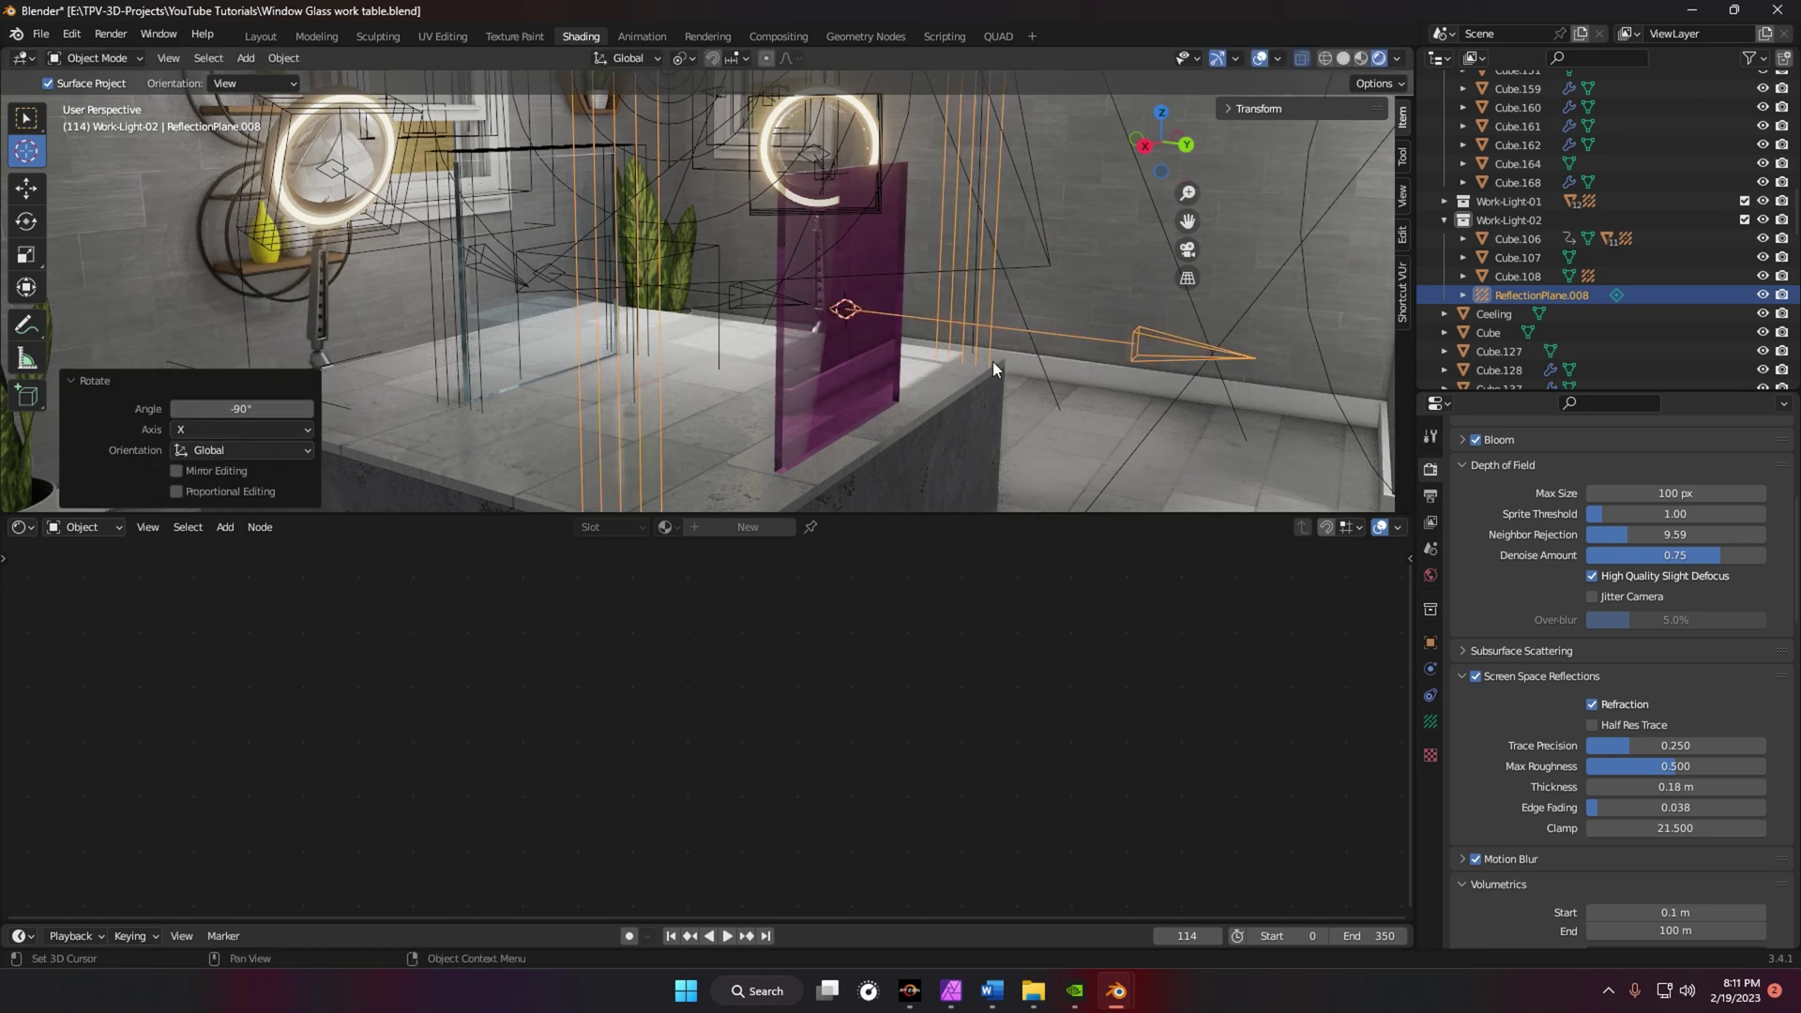
{"action": "middle_click_drag", "start_coordinate": [975, 385], "coordinate": [932, 375]}
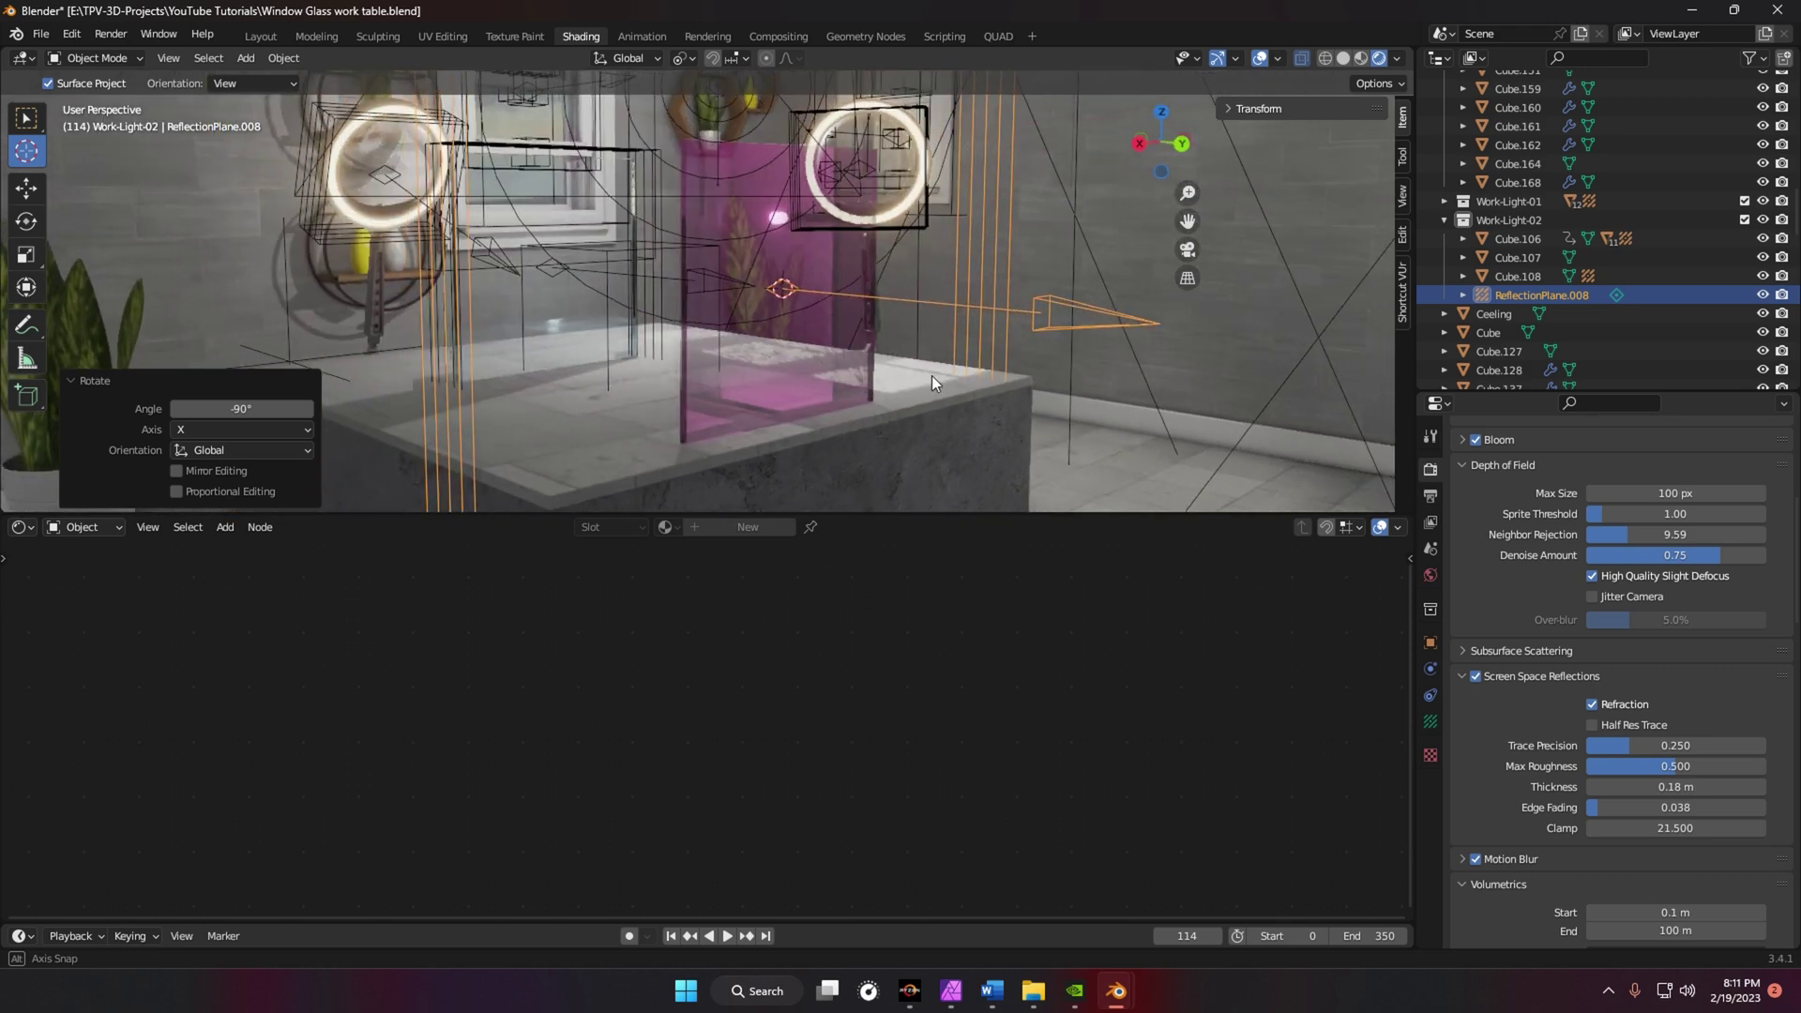
- Scale the reflection plane down by about 0.209 and back up by about 1.145 so it closely surrounds the glass panel
{"action": "left_click", "coordinate": [39, 253]}
{"action": "left_click_drag", "start_coordinate": [846, 345], "coordinate": [802, 293]}
{"action": "scroll", "coordinate": [795, 296], "scroll_direction": "up", "scroll_amount": 5}
{"action": "middle_click_drag", "start_coordinate": [761, 319], "coordinate": [876, 290]}
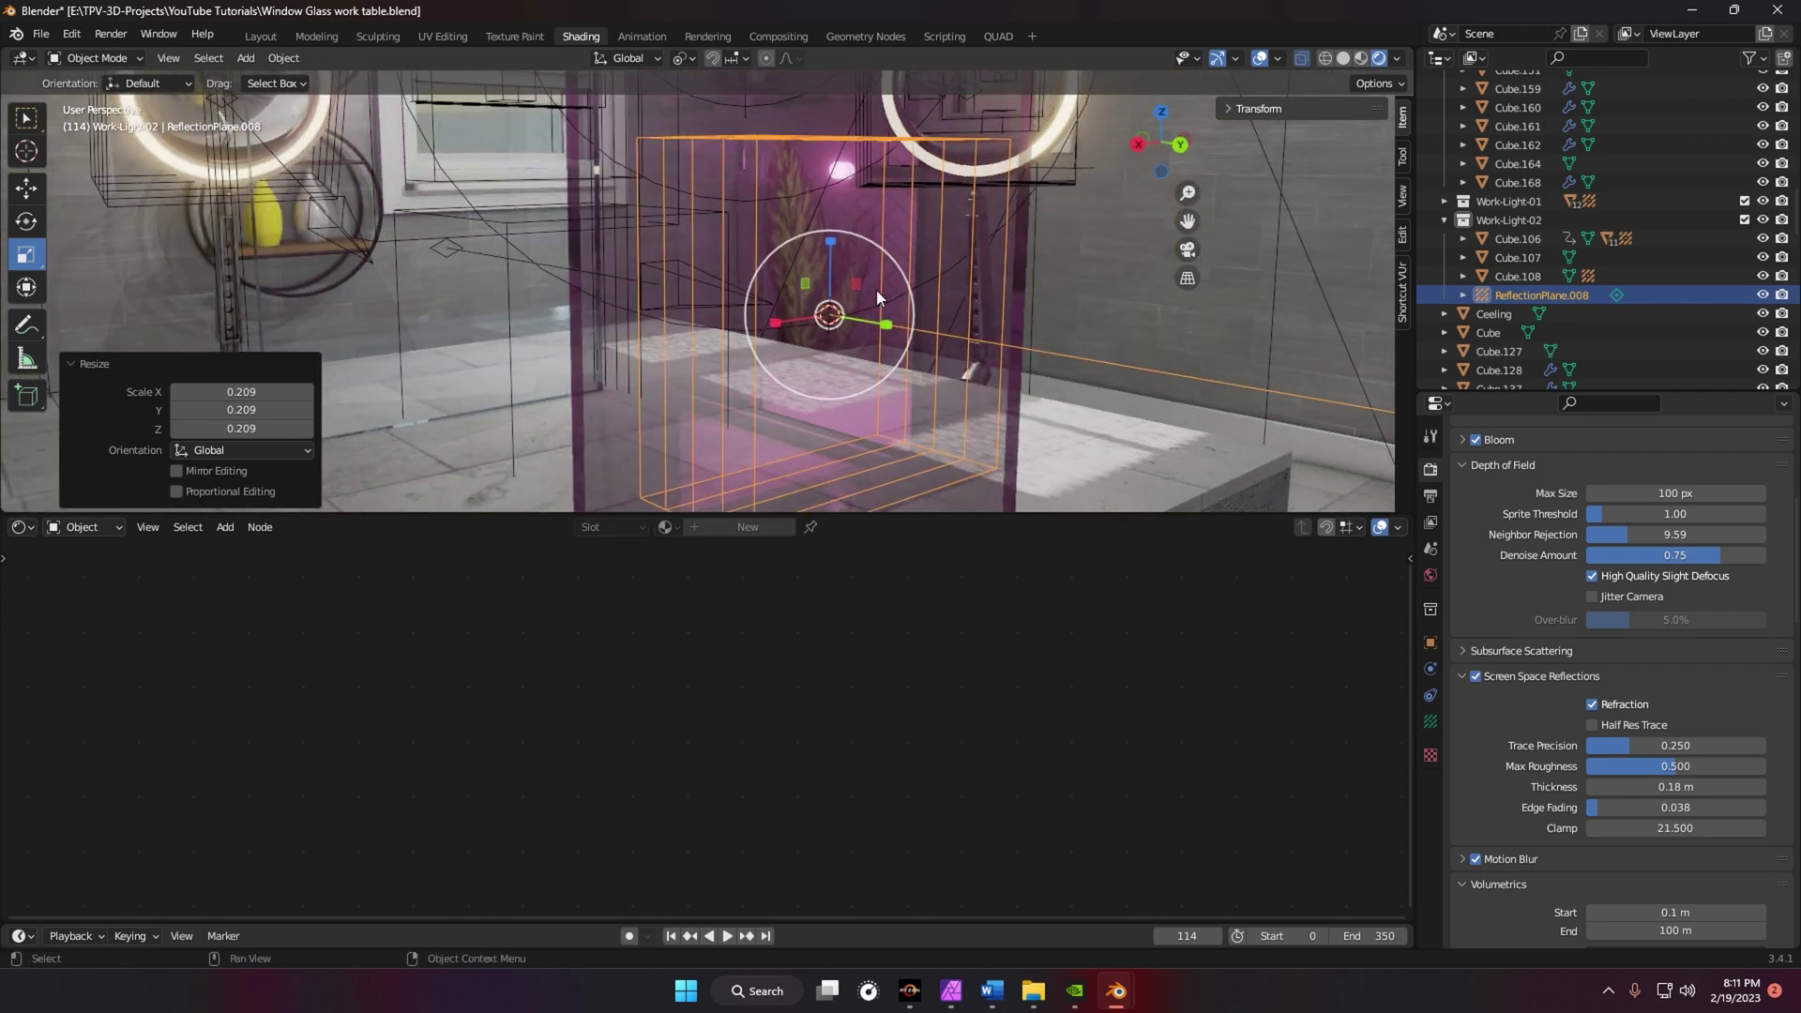
{"action": "left_click_drag", "start_coordinate": [906, 288], "coordinate": [975, 270]}
{"action": "middle_click_drag", "start_coordinate": [975, 271], "coordinate": [709, 274]}
{"action": "left_click_drag", "start_coordinate": [741, 247], "coordinate": [773, 240]}
{"action": "middle_click_drag", "start_coordinate": [723, 315], "coordinate": [857, 370]}
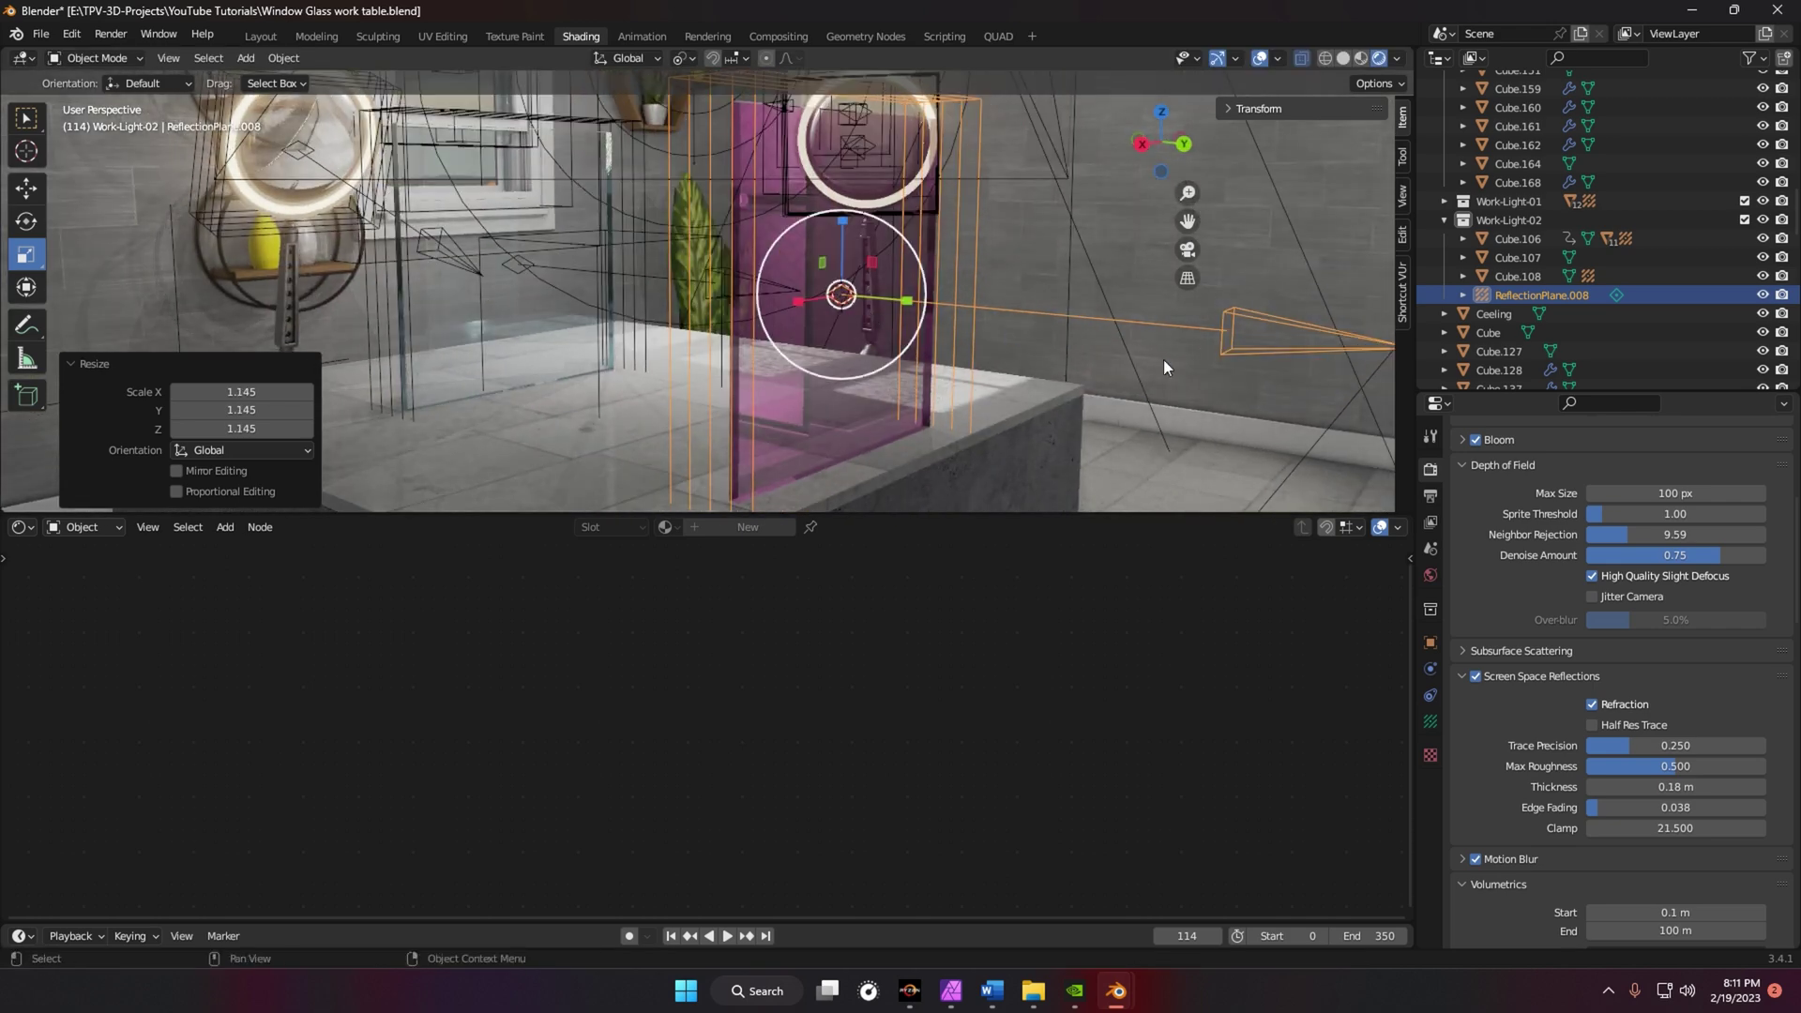
{"action": "scroll", "coordinate": [831, 331], "scroll_direction": "down", "scroll_amount": 2}
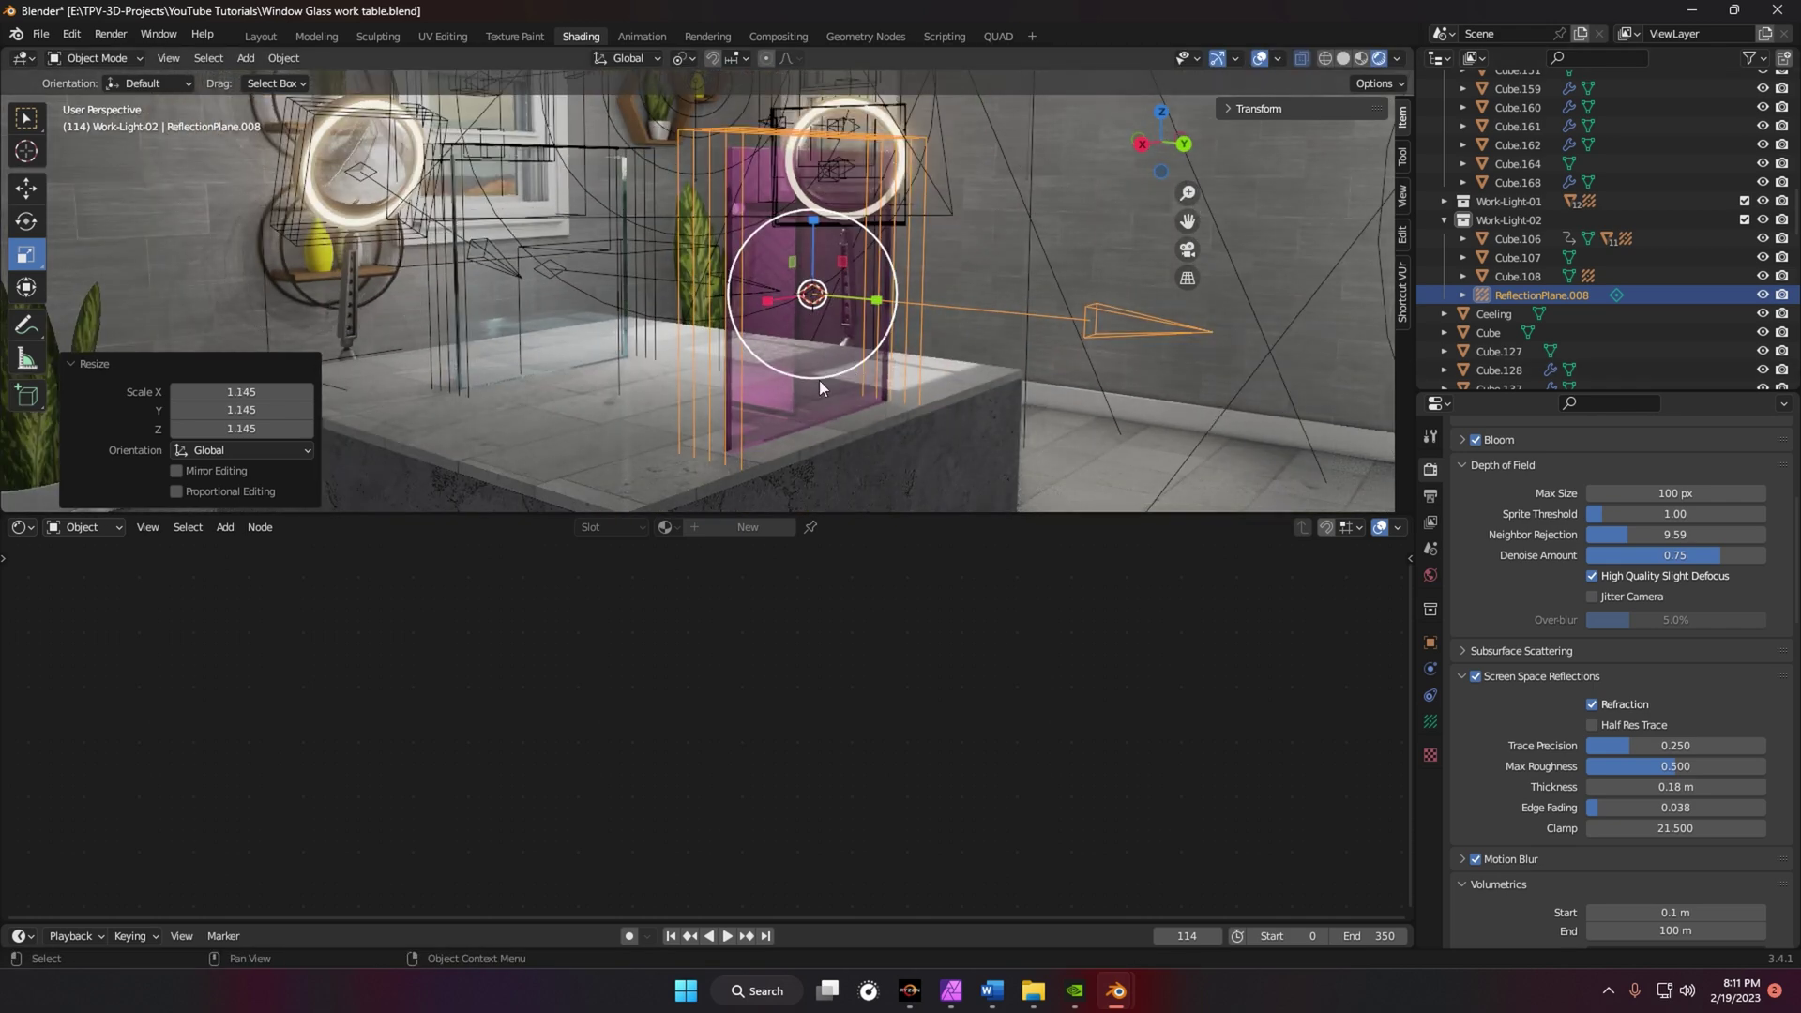
{"action": "scroll", "coordinate": [833, 404], "scroll_direction": "up", "scroll_amount": 2}
- Move the potted plant beside the work table in front of the glass panel, including about 0.67 m along X
{"action": "middle_click_drag", "start_coordinate": [830, 407], "coordinate": [1343, 488]}
{"action": "left_click", "coordinate": [1342, 484]}
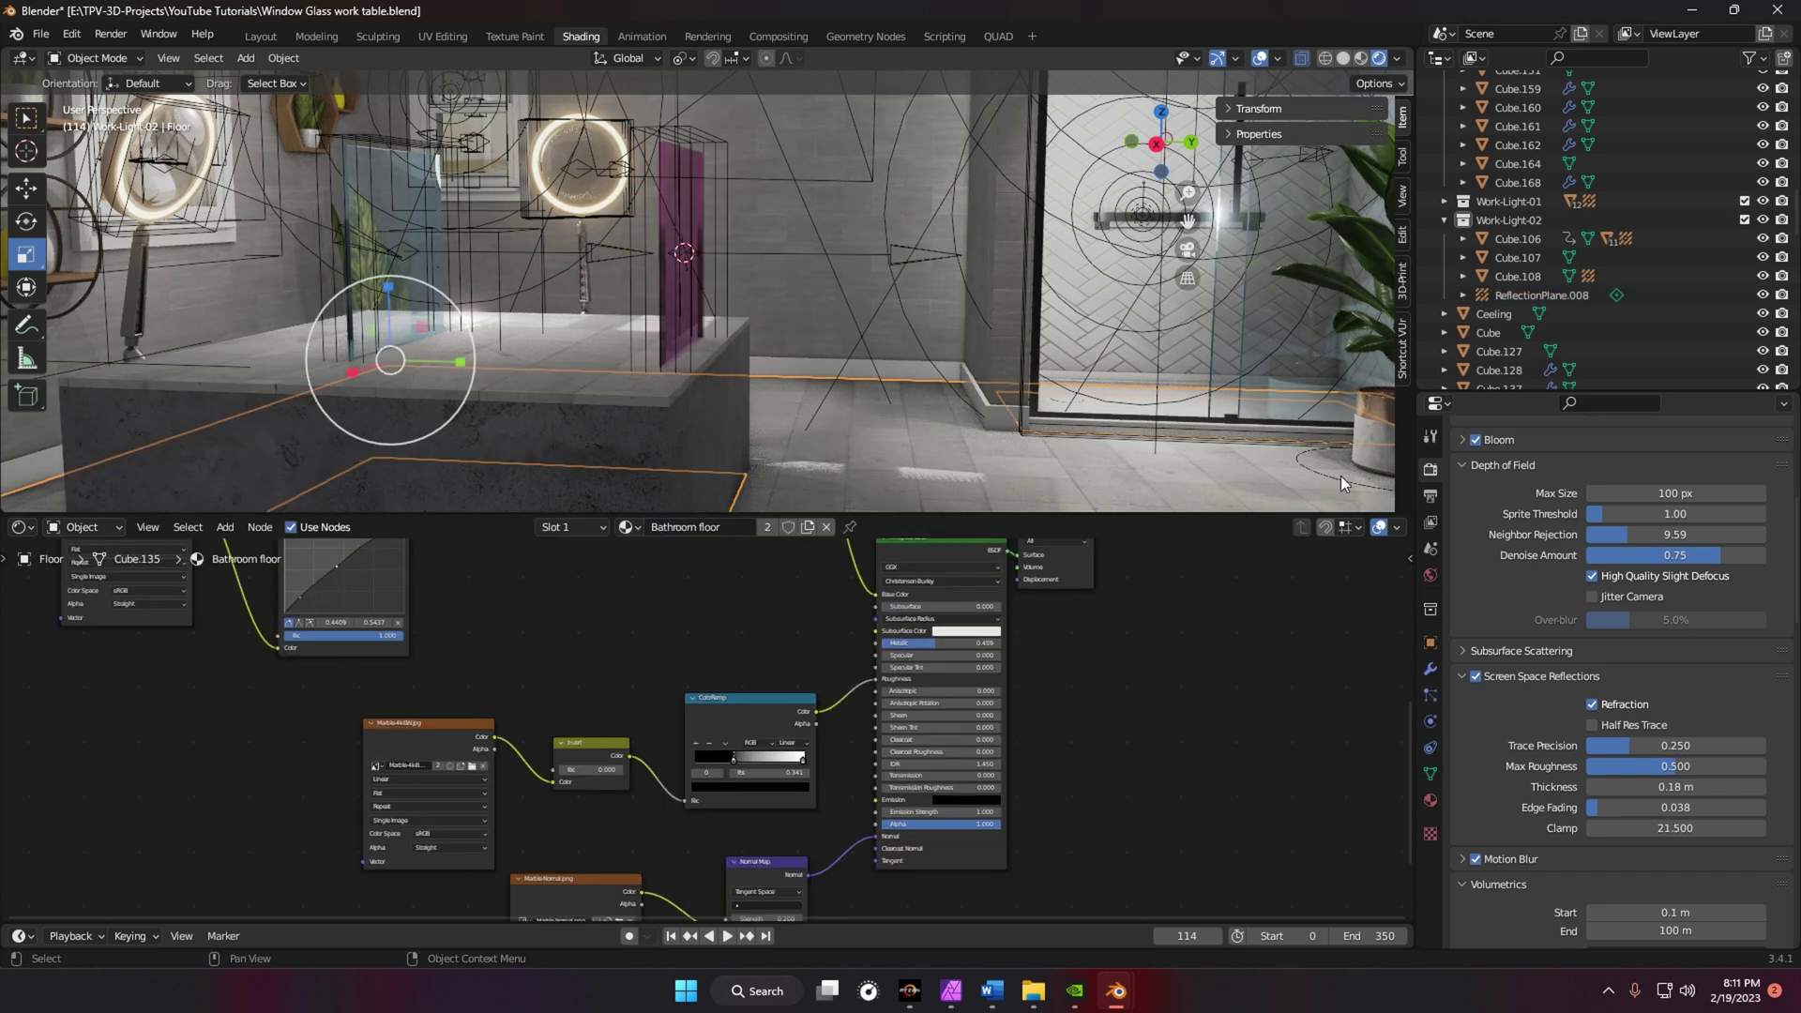
{"action": "middle_click_drag", "start_coordinate": [1339, 485], "coordinate": [4, 191]}
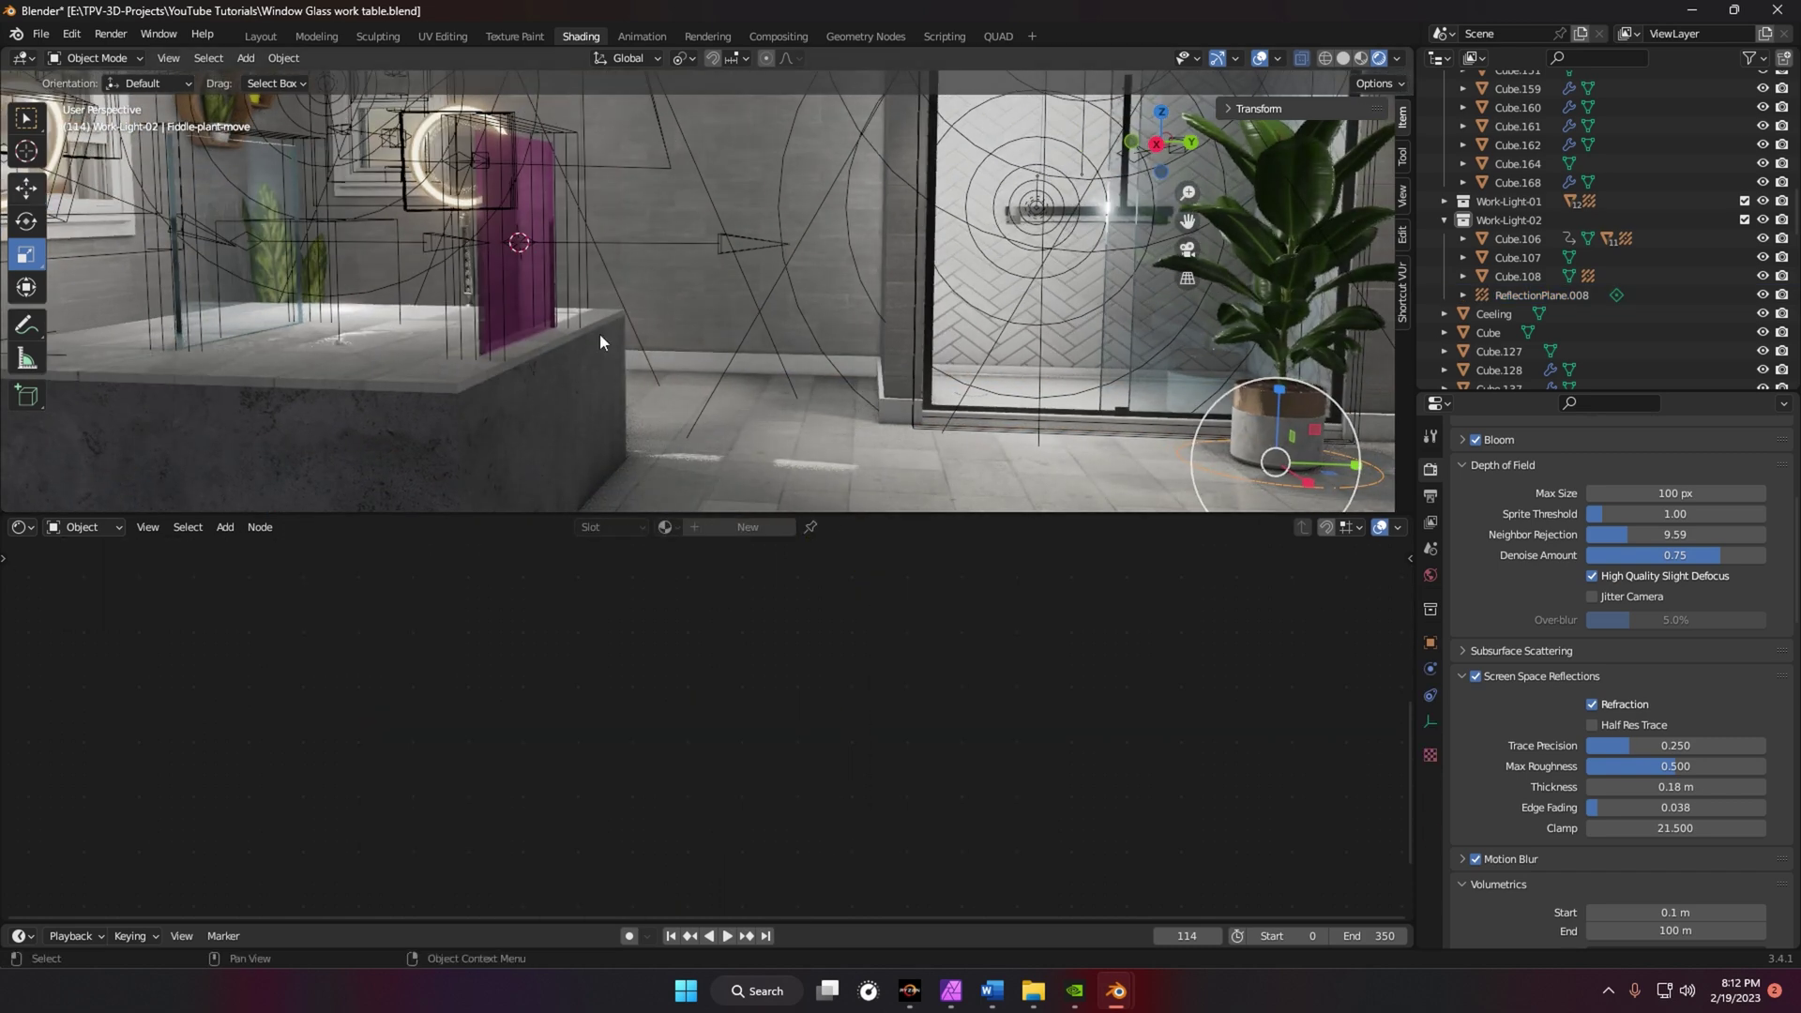
{"action": "left_click", "coordinate": [27, 187]}
{"action": "left_click_drag", "start_coordinate": [1356, 466], "coordinate": [821, 503]}
{"action": "middle_click_drag", "start_coordinate": [789, 464], "coordinate": [689, 458]}
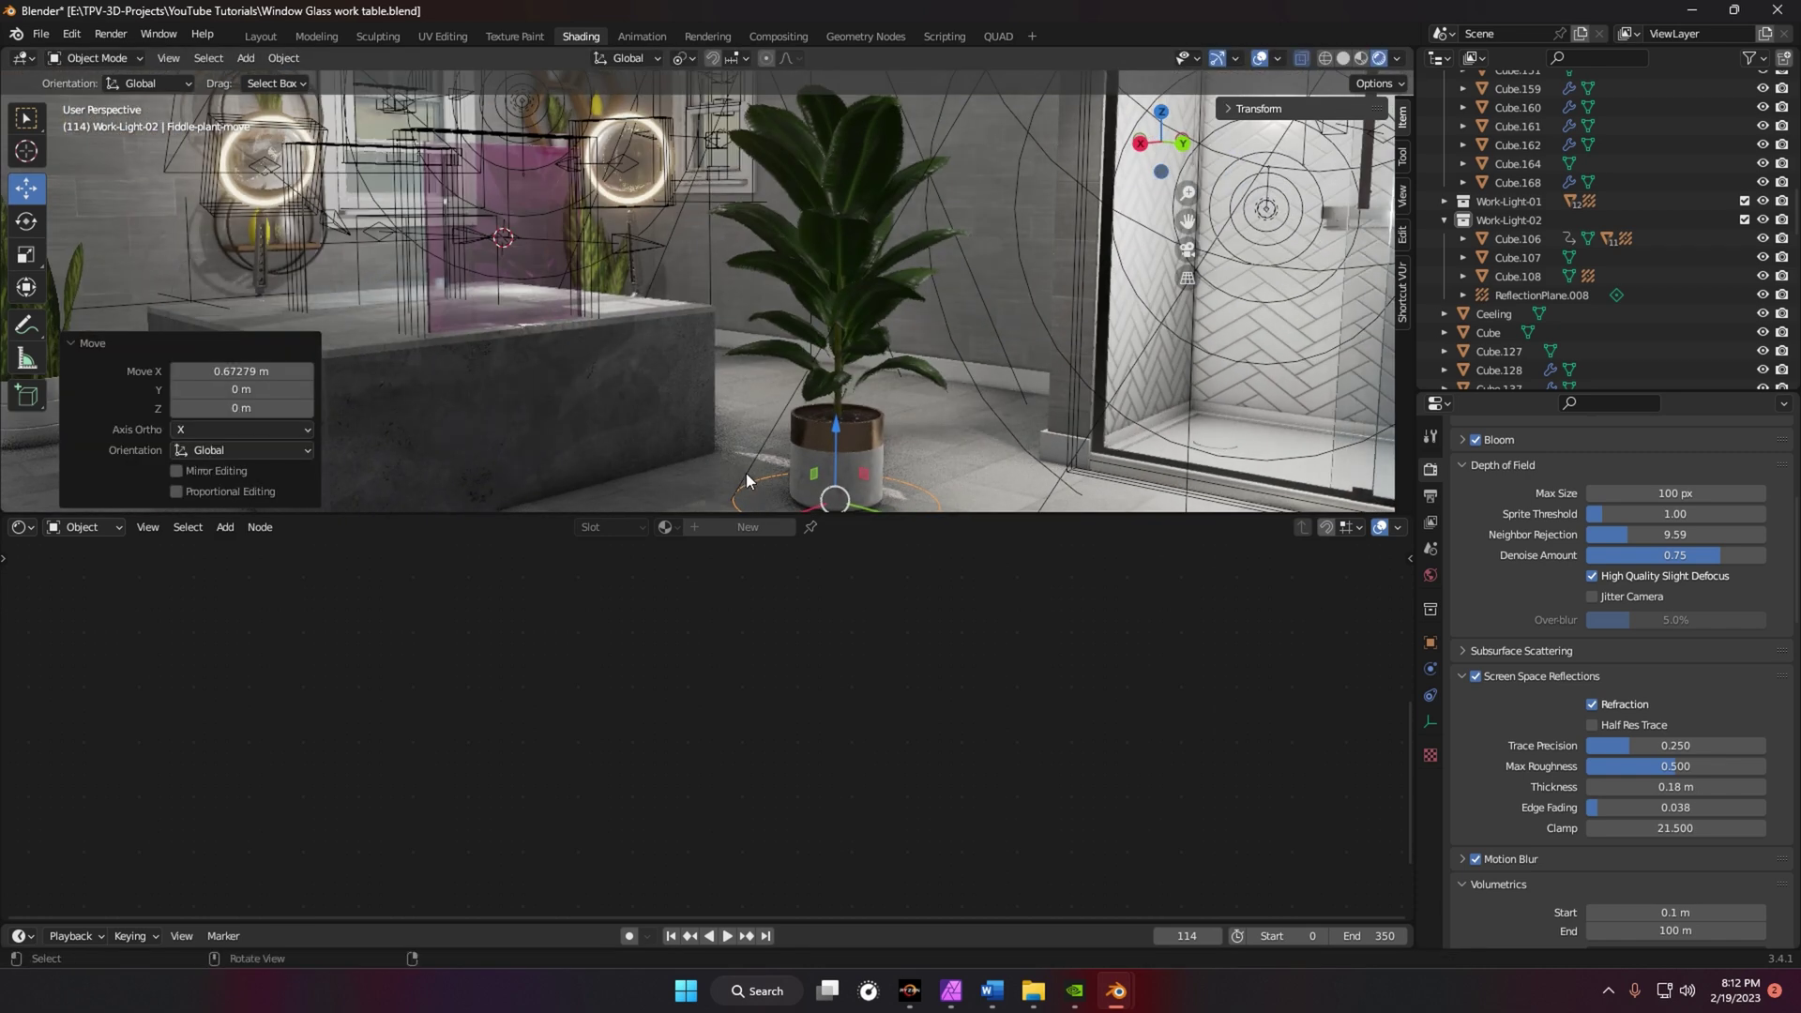
{"action": "left_click_drag", "start_coordinate": [863, 508], "coordinate": [666, 502]}
{"action": "middle_click_drag", "start_coordinate": [667, 436], "coordinate": [604, 420]}
- Darken the first ColorRamp stop of the glass panel's Front material to a value of about 0.17, and select its Fresnel node
{"action": "left_click", "coordinate": [496, 294]}
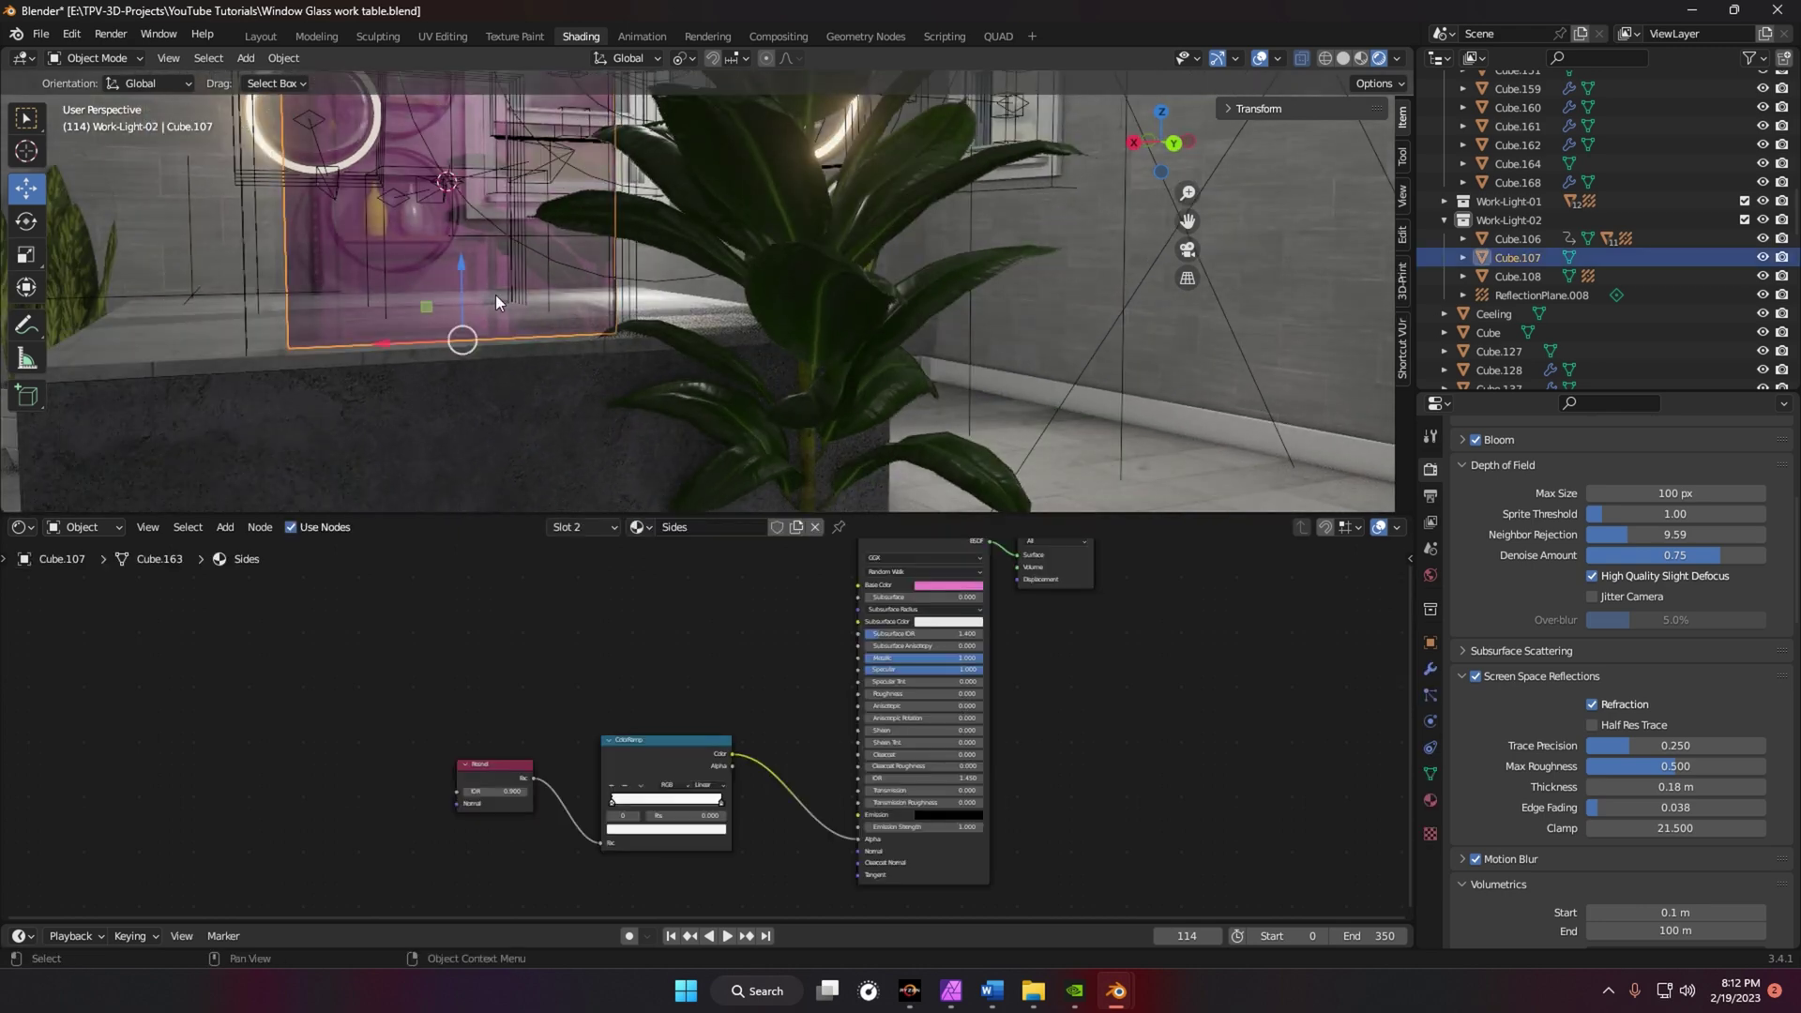
{"action": "left_click", "coordinate": [612, 529]}
{"action": "left_click", "coordinate": [508, 568]}
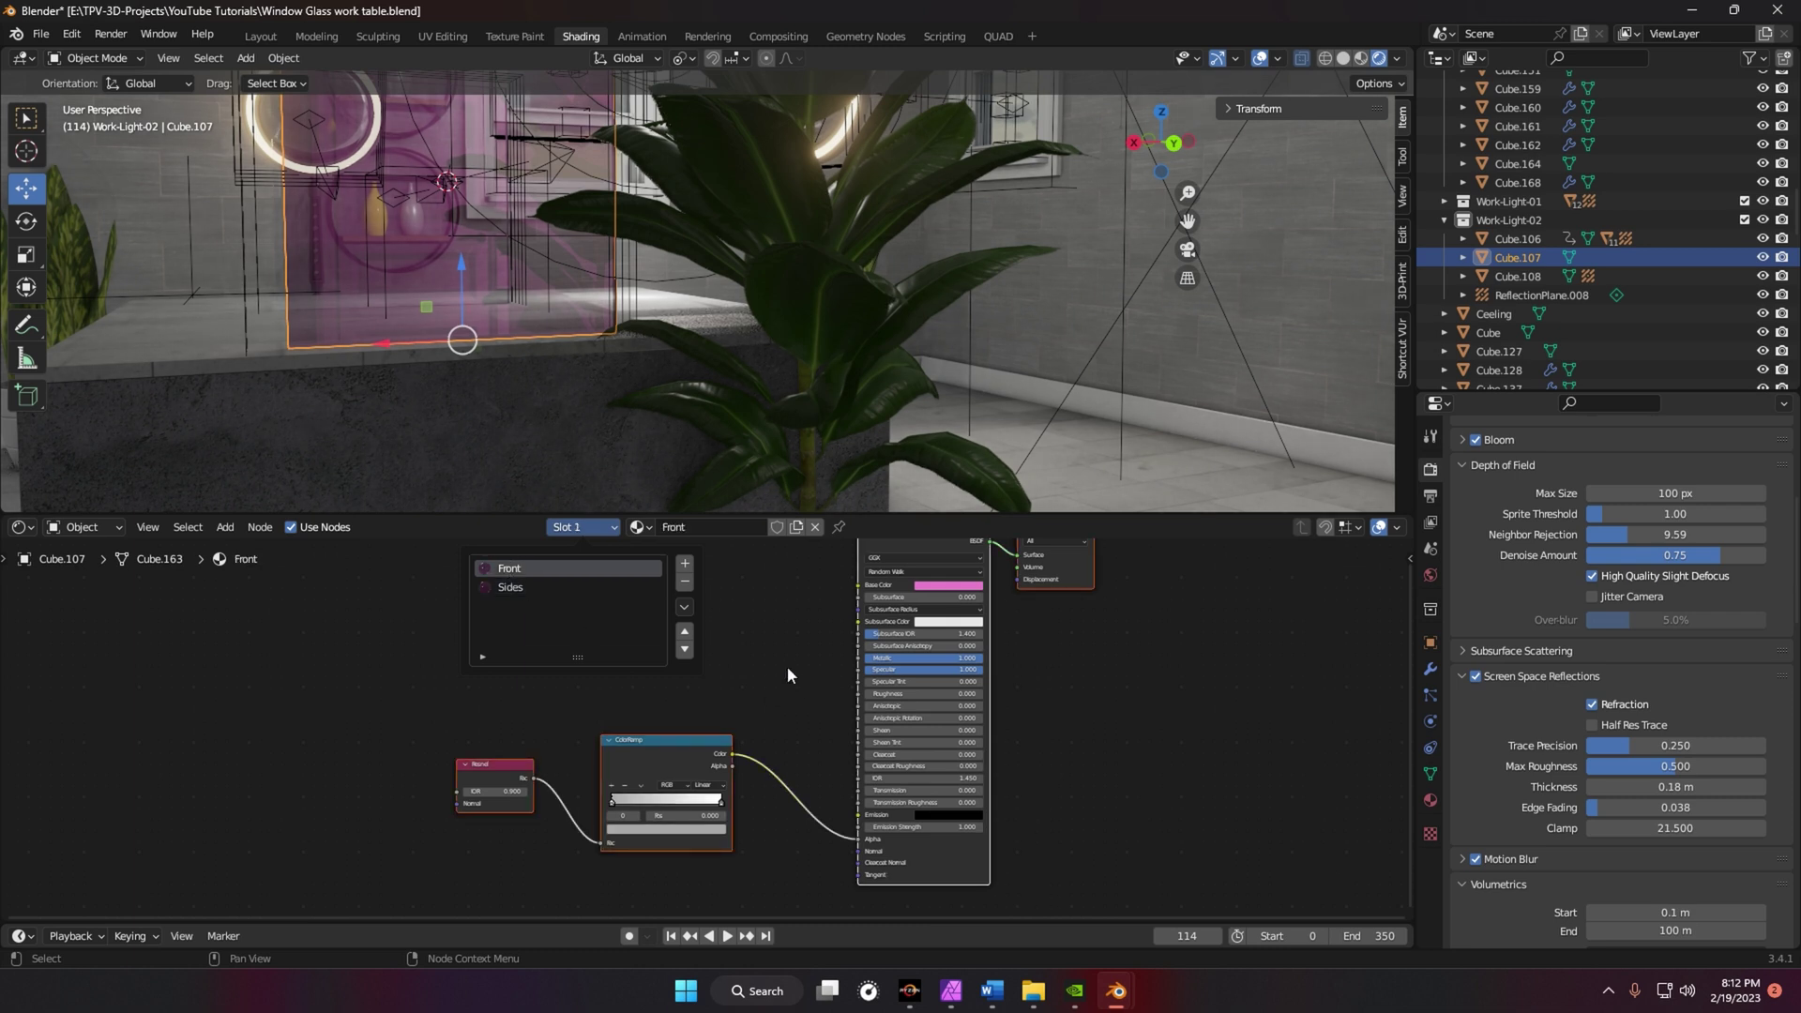
{"action": "left_click", "coordinate": [641, 827]}
{"action": "mouse_move", "coordinate": [704, 704]}
{"action": "left_mouse_down"}
{"action": "mouse_move", "coordinate": [702, 731]}
{"action": "mouse_move", "coordinate": [702, 715]}
{"action": "left_mouse_up"}
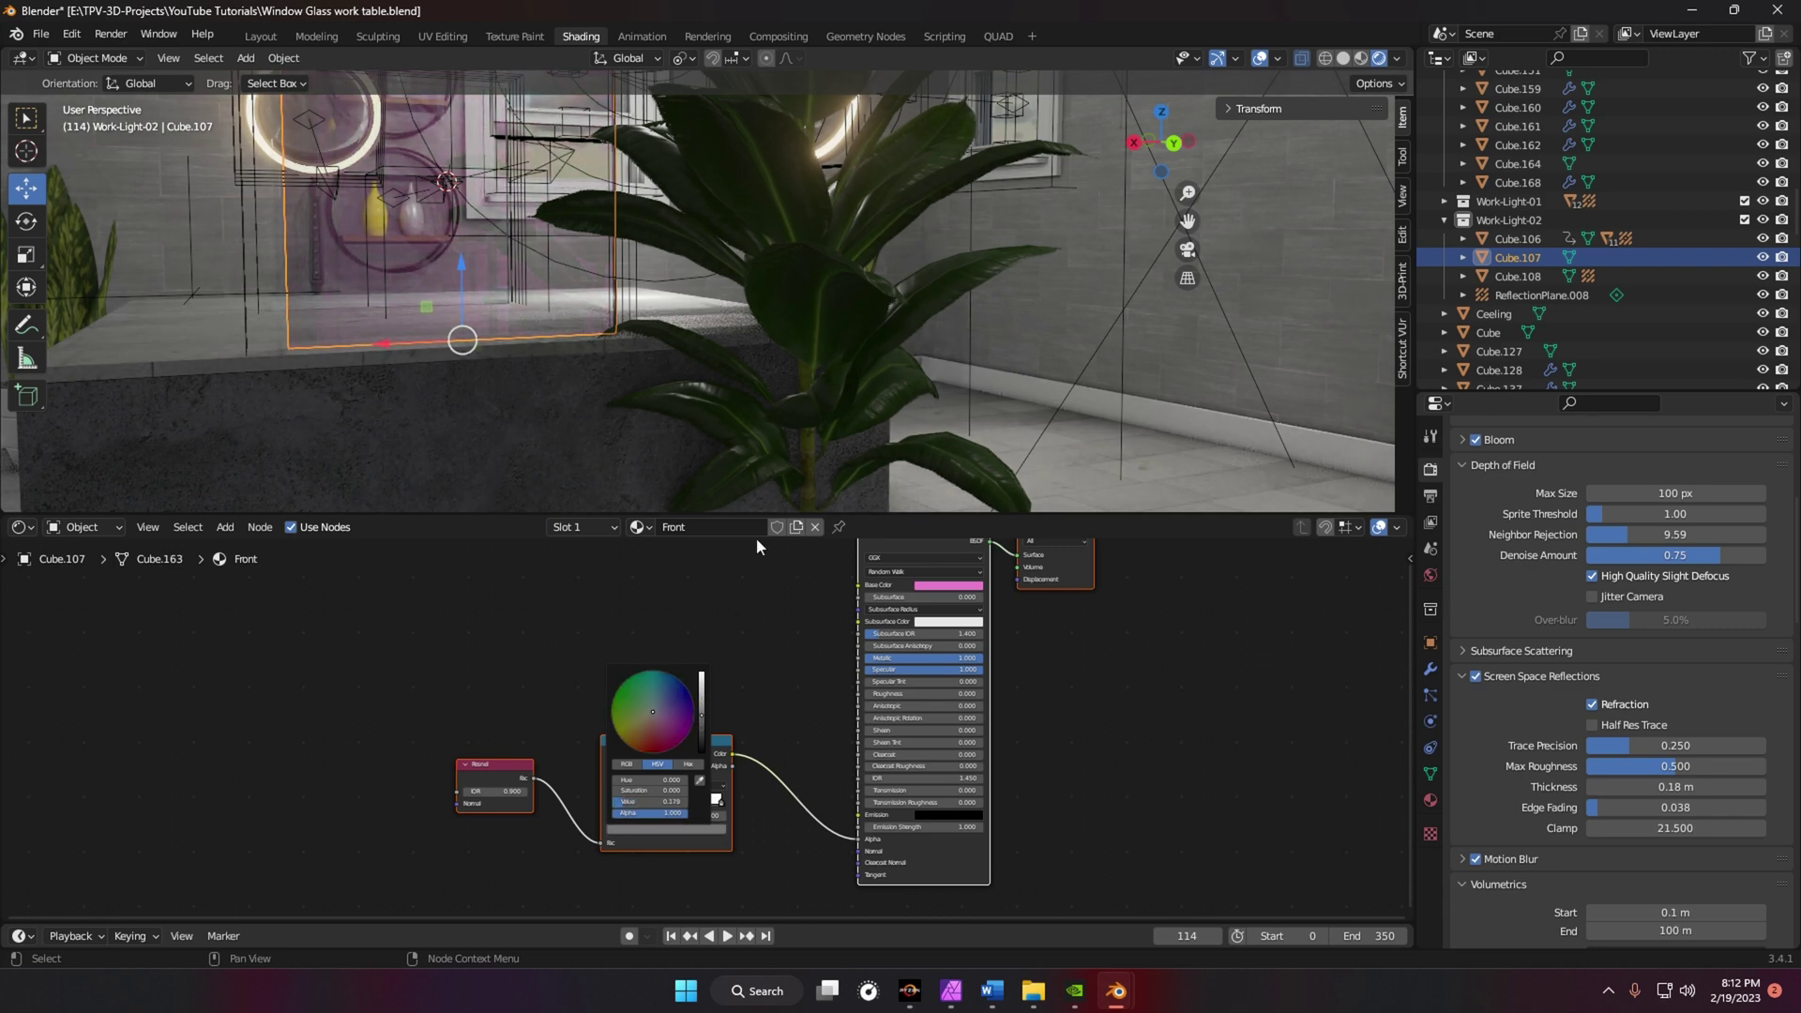
{"action": "middle_click_drag", "start_coordinate": [548, 384], "coordinate": [684, 386]}
{"action": "left_click_drag", "start_coordinate": [497, 767], "coordinate": [478, 716]}
{"action": "left_click", "coordinate": [487, 732]}
- Move the potted plant about 2.01 m along Y, away from the work table and glass panel
{"action": "middle_click_drag", "start_coordinate": [488, 441], "coordinate": [708, 362]}
{"action": "mouse_move", "coordinate": [797, 424]}
{"action": "middle_mouse_down"}
{"action": "mouse_move", "coordinate": [825, 337]}
{"action": "mouse_move", "coordinate": [830, 427]}
{"action": "middle_mouse_up"}
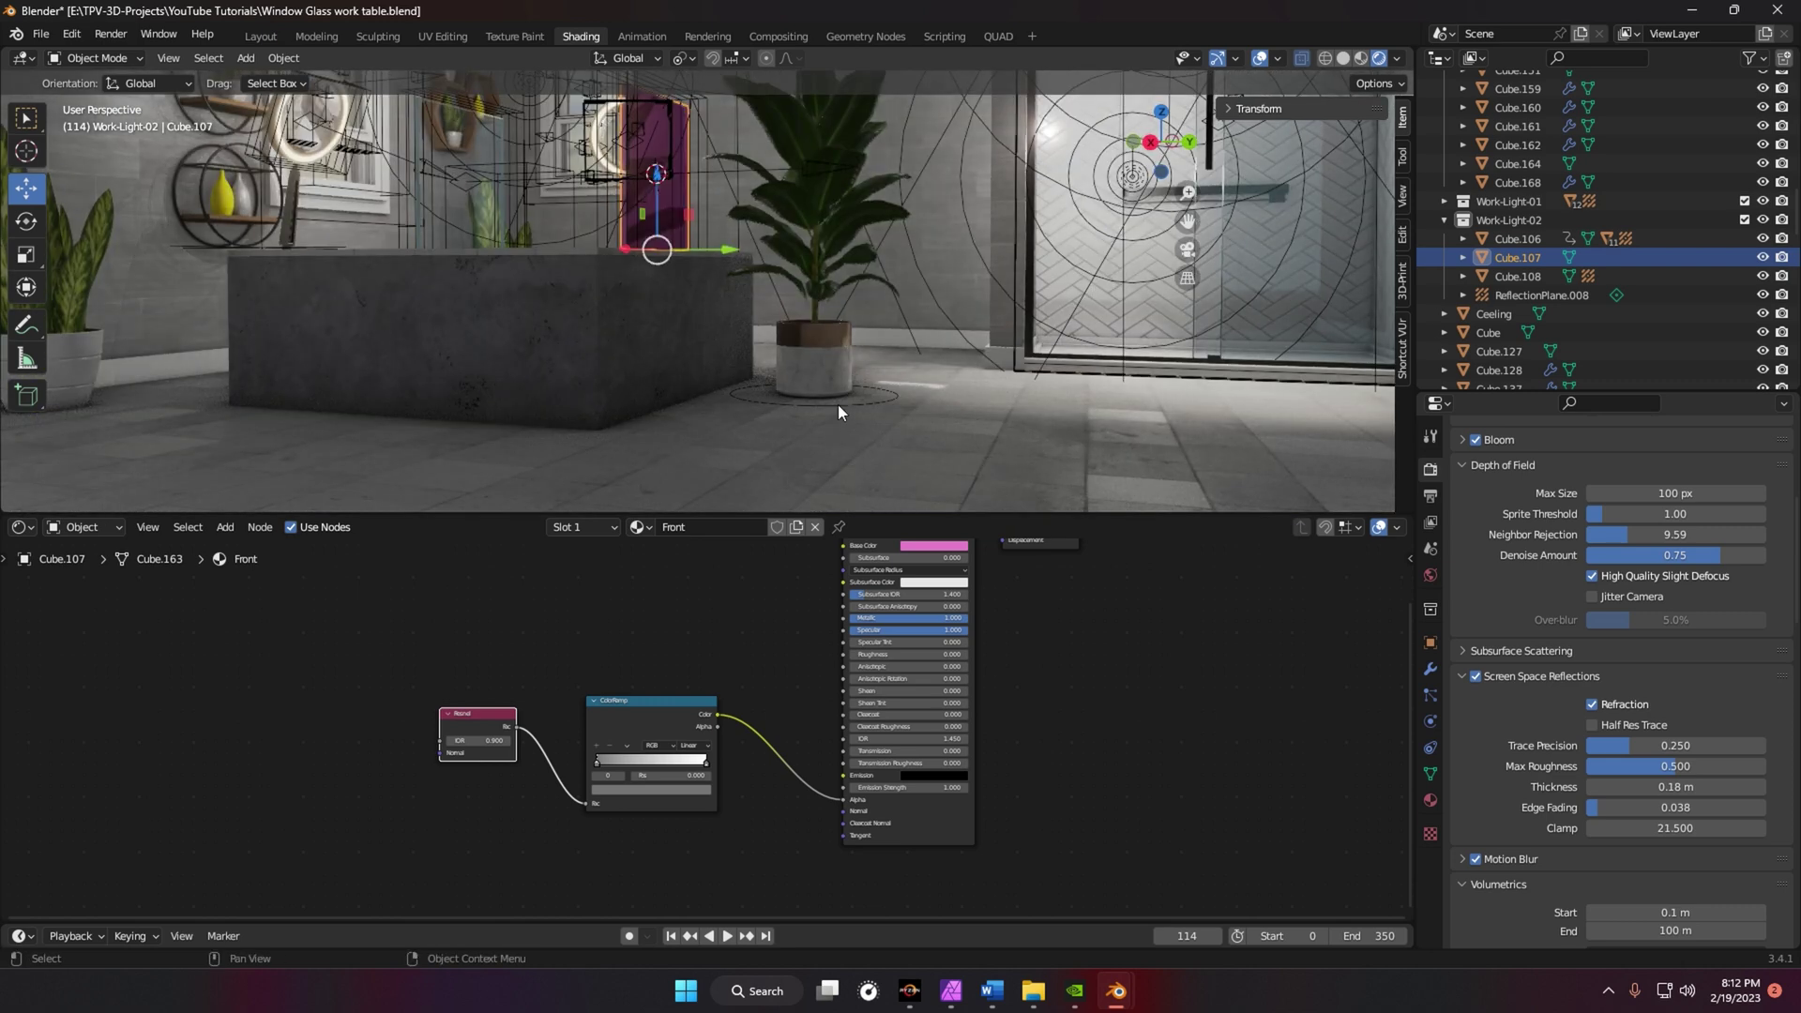
{"action": "left_click", "coordinate": [837, 404]}
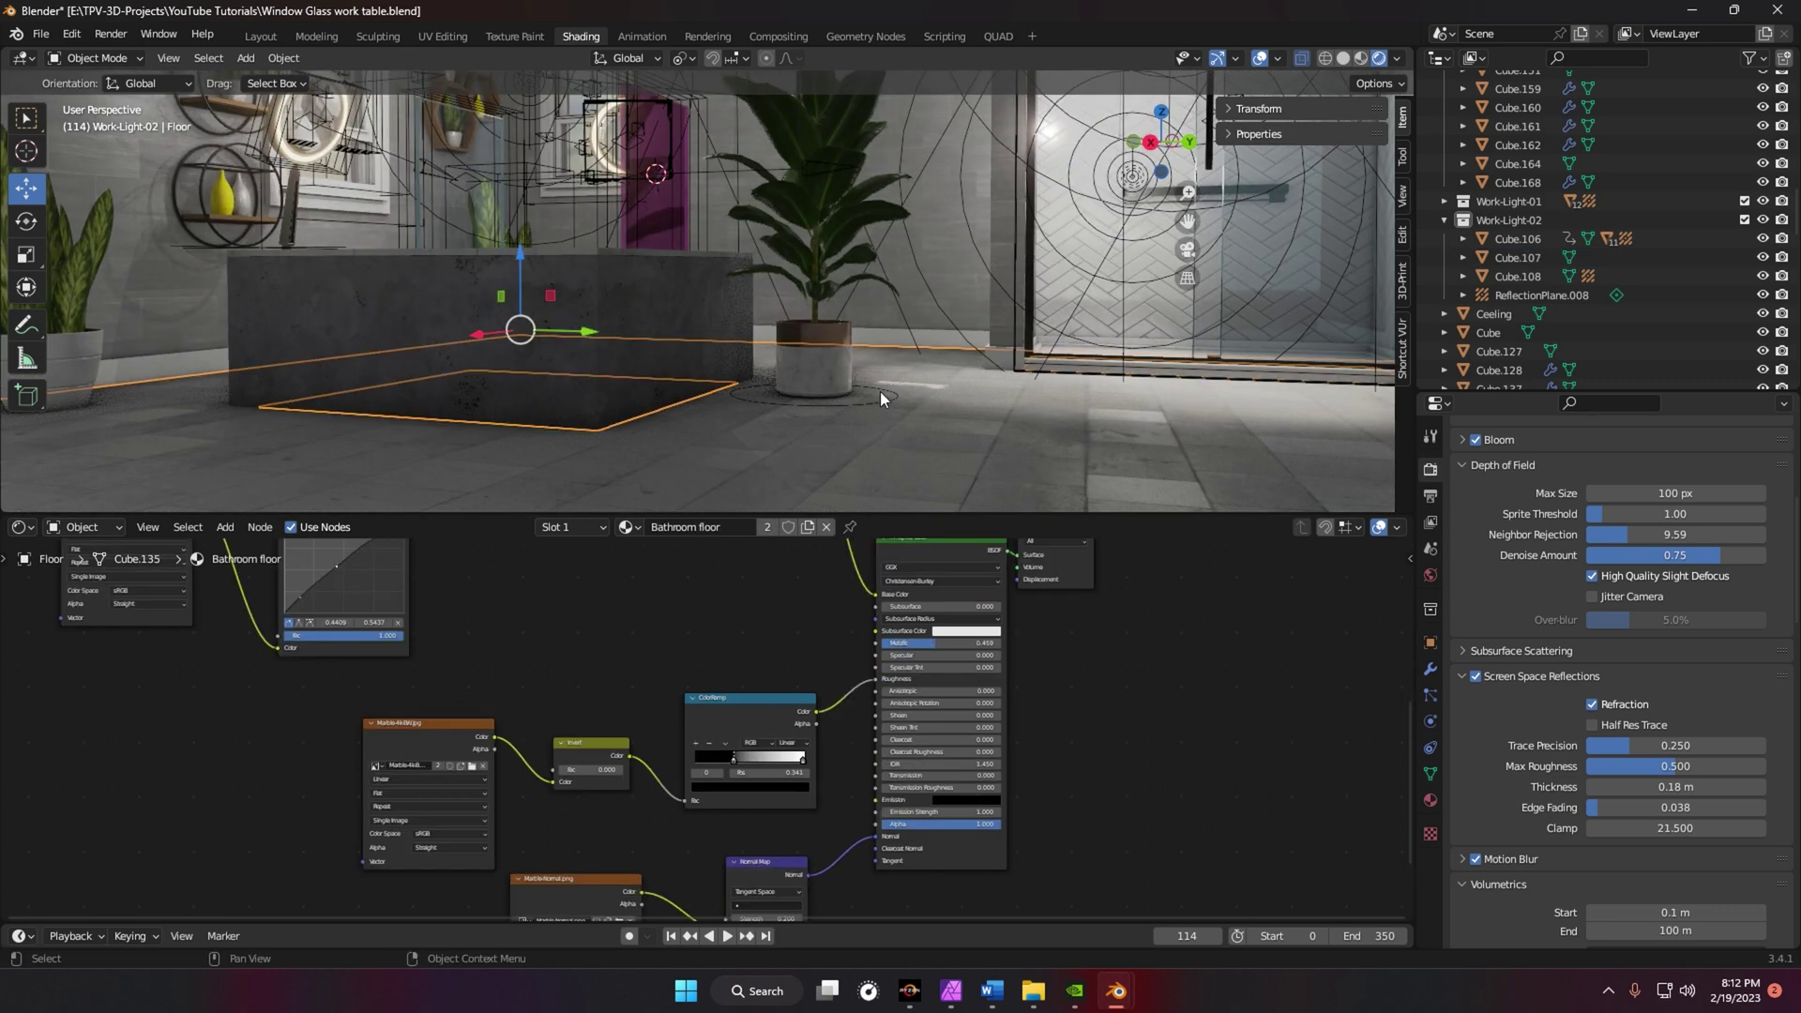
{"action": "left_click", "coordinate": [827, 411]}
{"action": "key", "text": "g"}
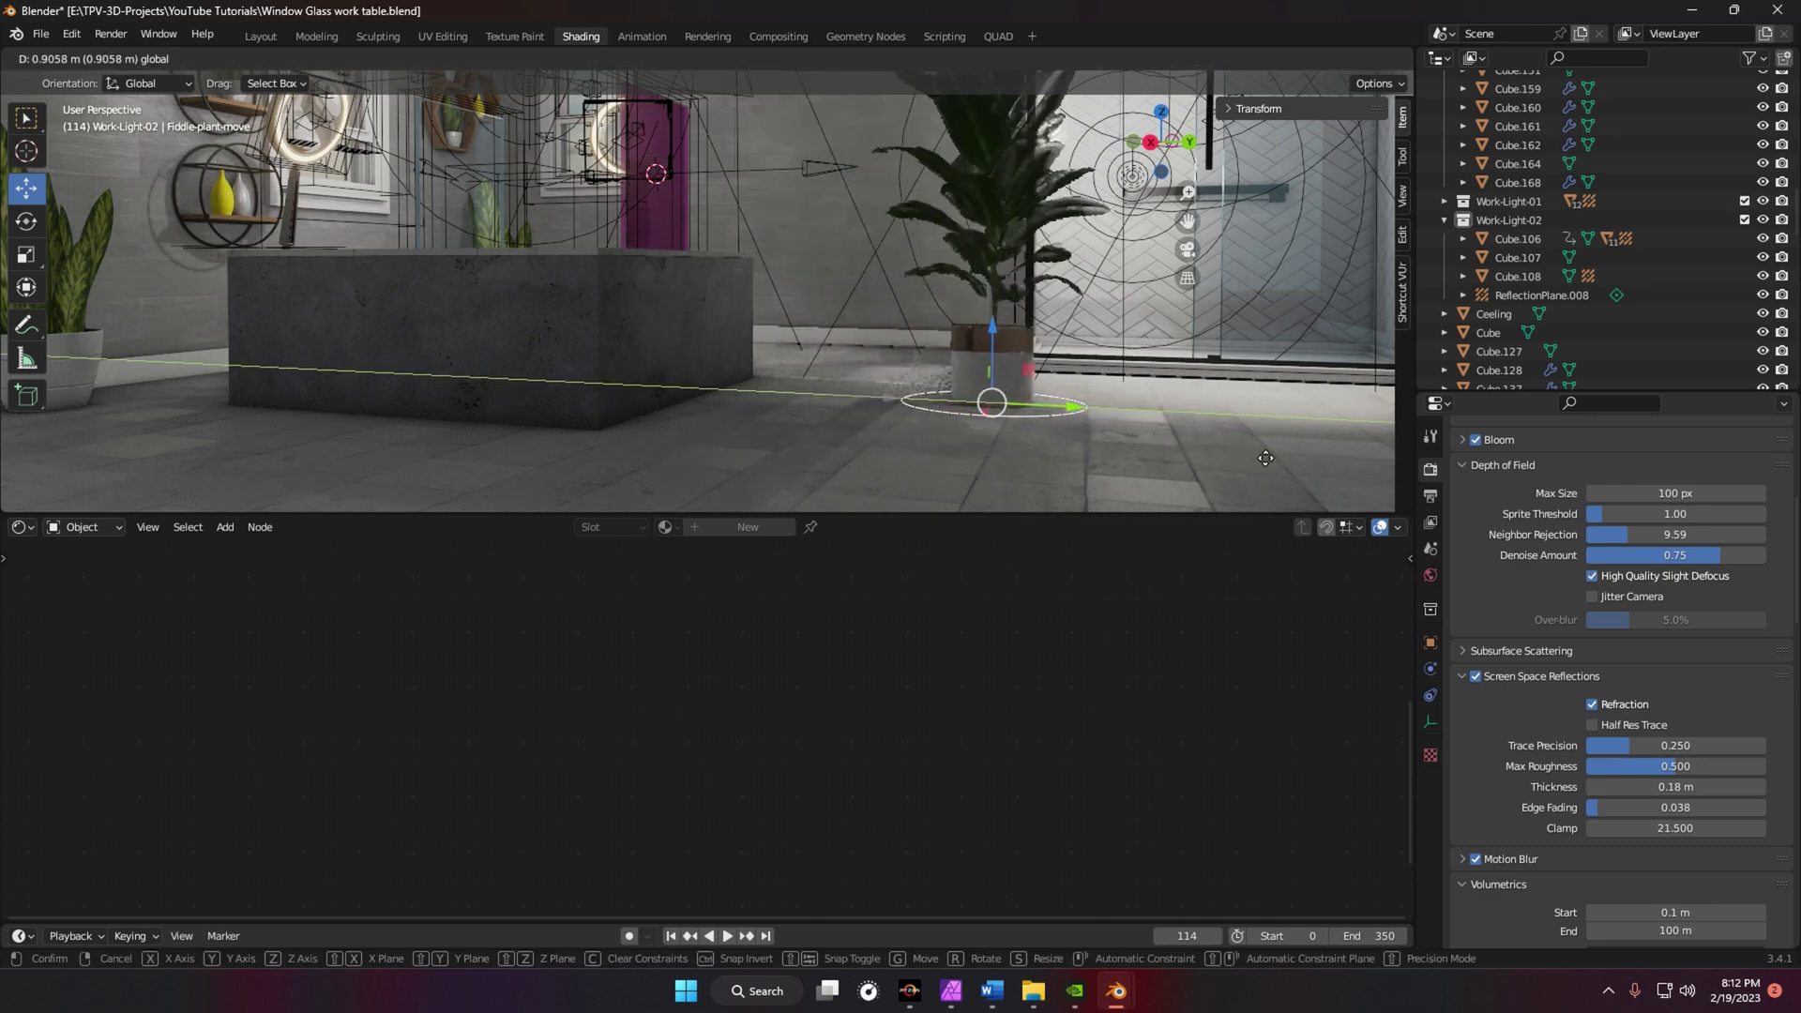
{"action": "left_click", "coordinate": [1385, 479]}
{"action": "middle_click_drag", "start_coordinate": [735, 302], "coordinate": [880, 398]}
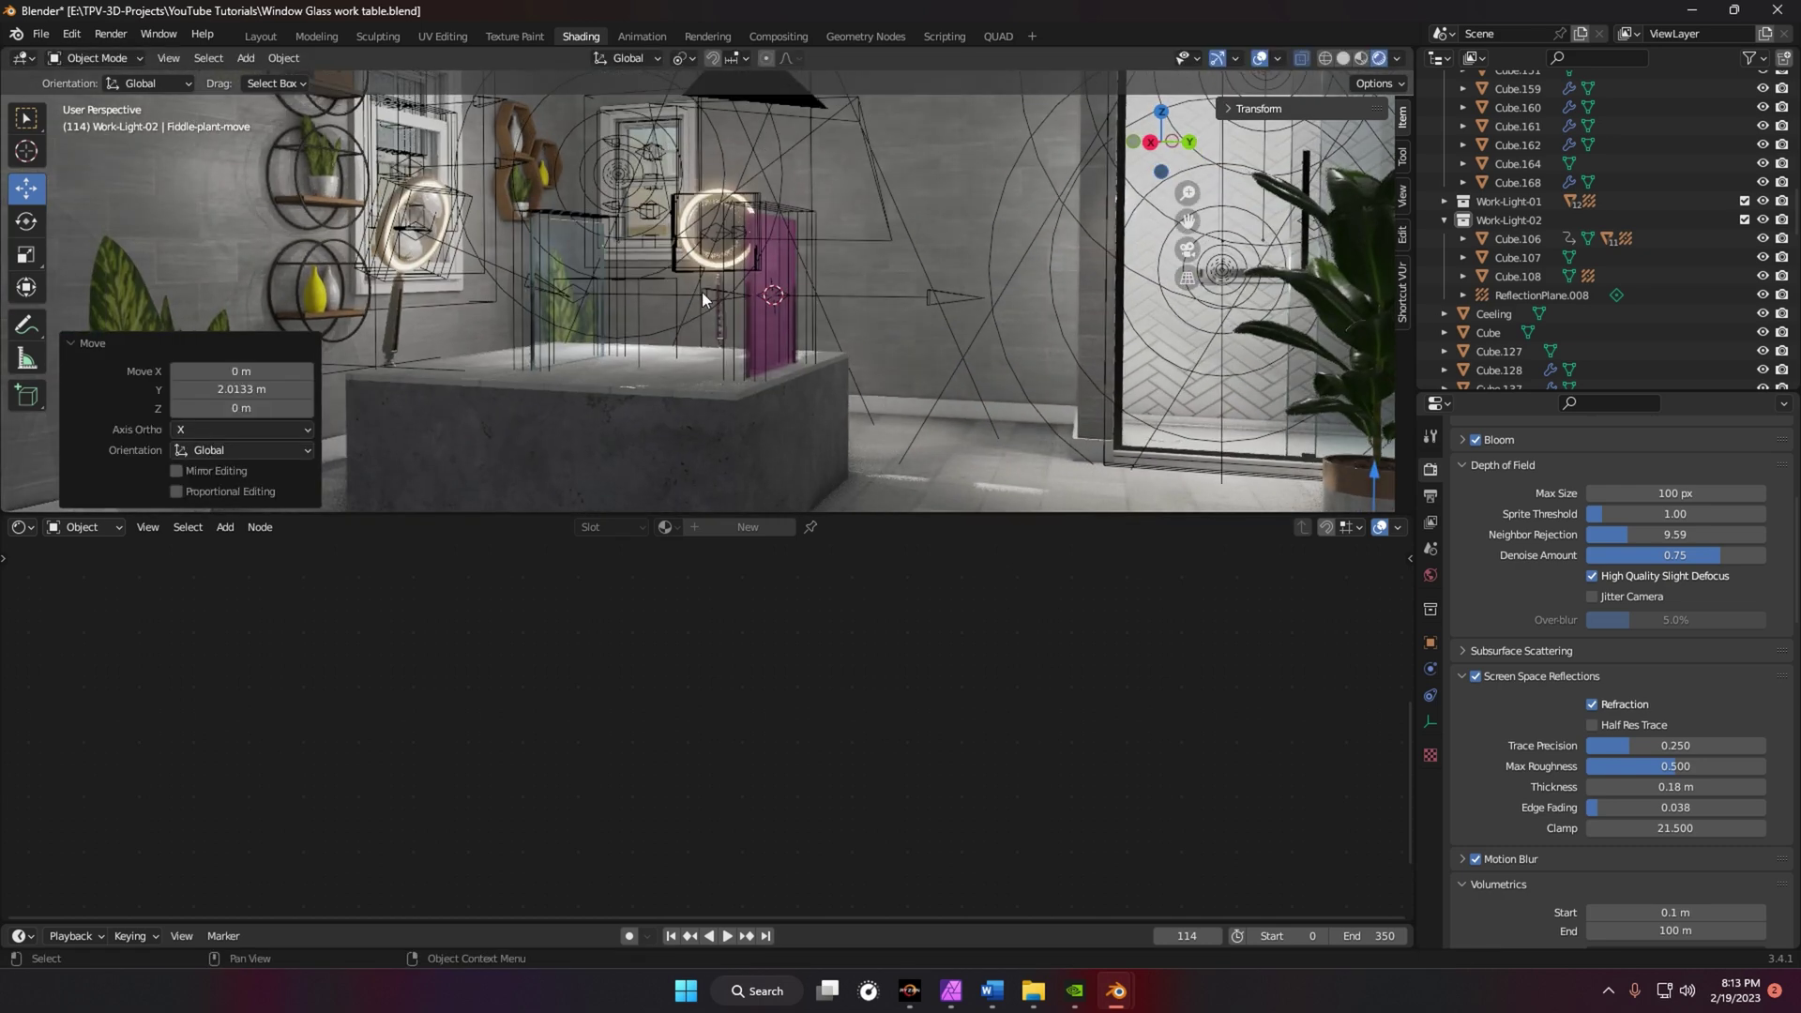
- Move the parent light Area-01 of Light-Group 1 in front of the glass panel, including about 0.25 m along Y
{"action": "left_click", "coordinate": [572, 221]}
{"action": "left_click", "coordinate": [562, 202]}
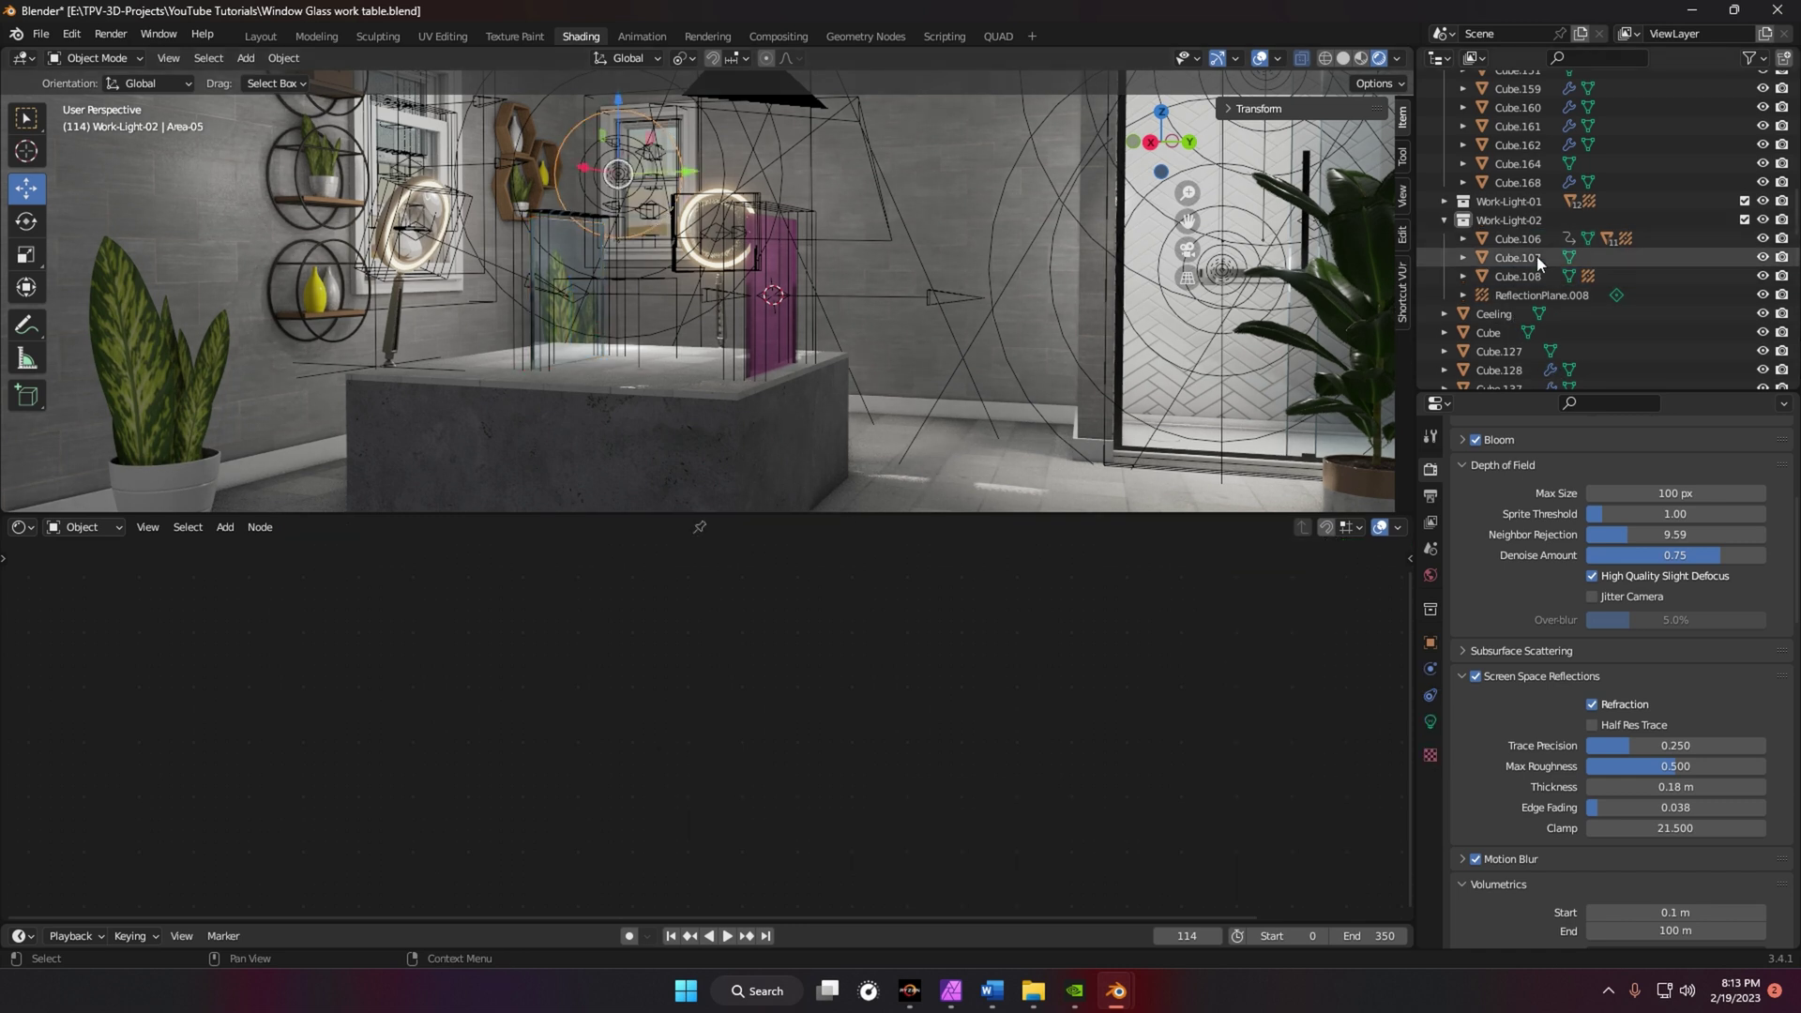
{"action": "key", "text": "KP_Decimal"}
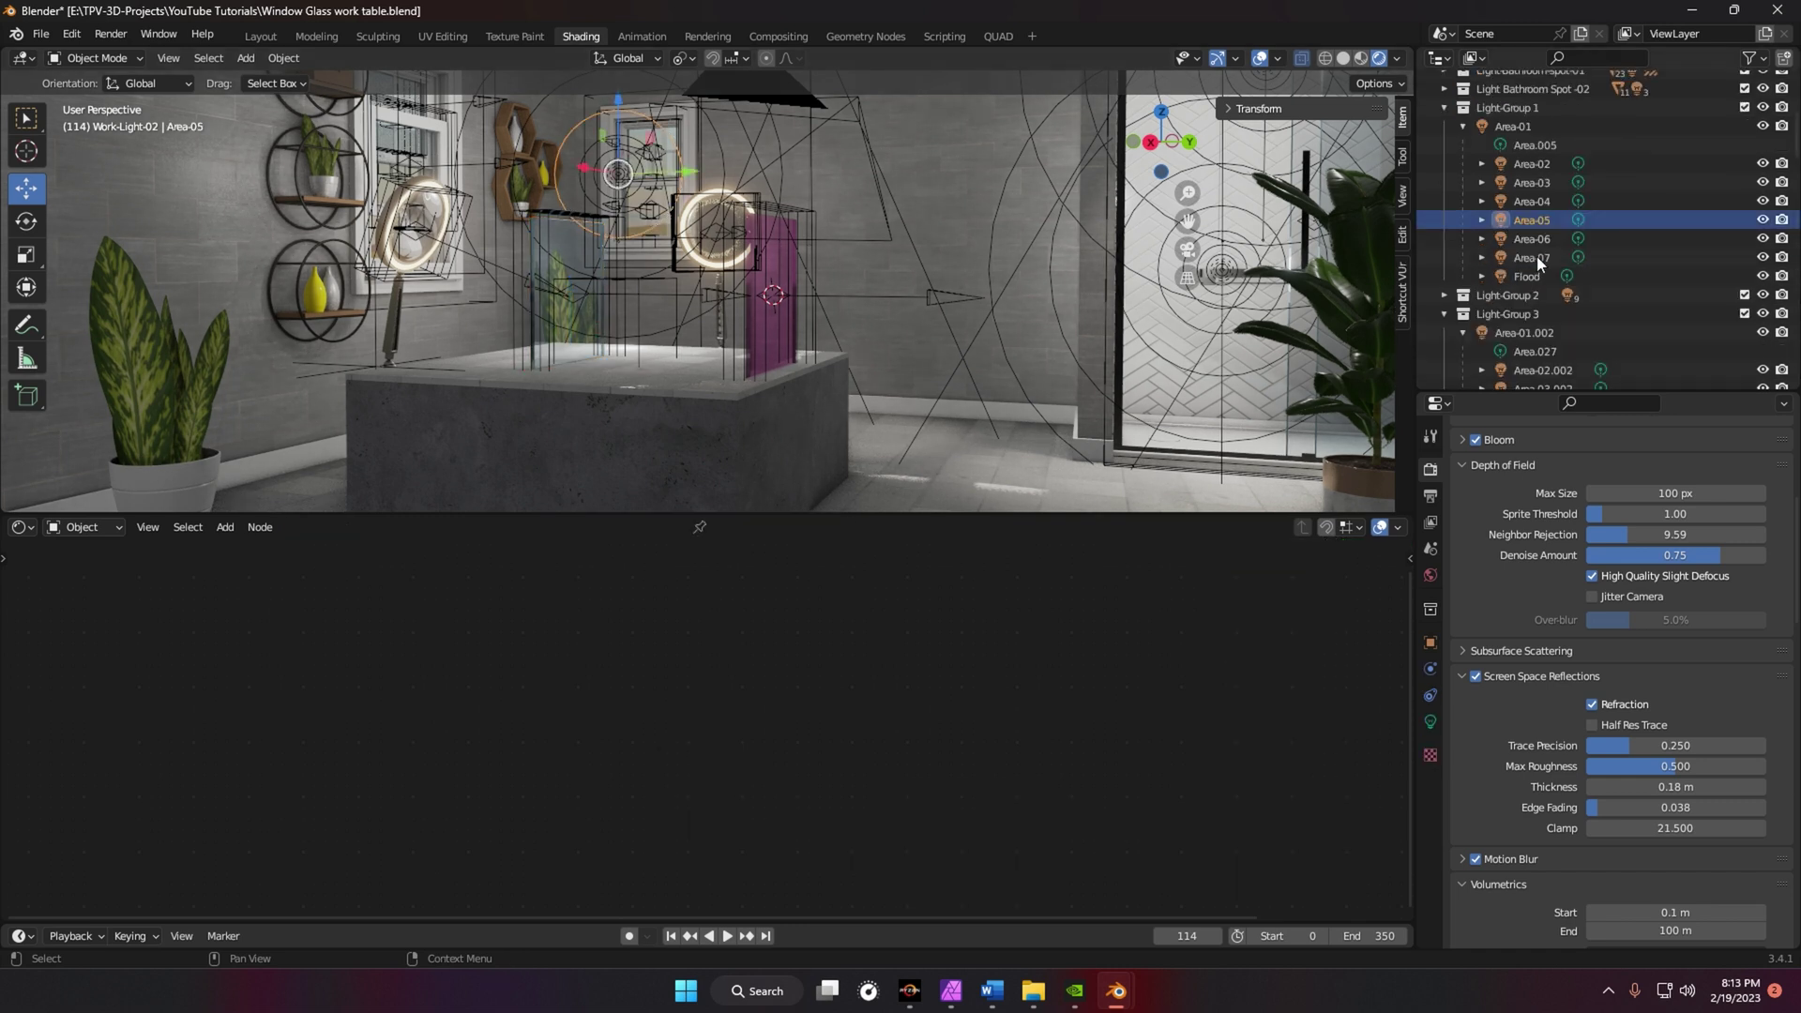
{"action": "left_click", "coordinate": [1525, 128]}
{"action": "left_click_drag", "start_coordinate": [650, 183], "coordinate": [819, 213]}
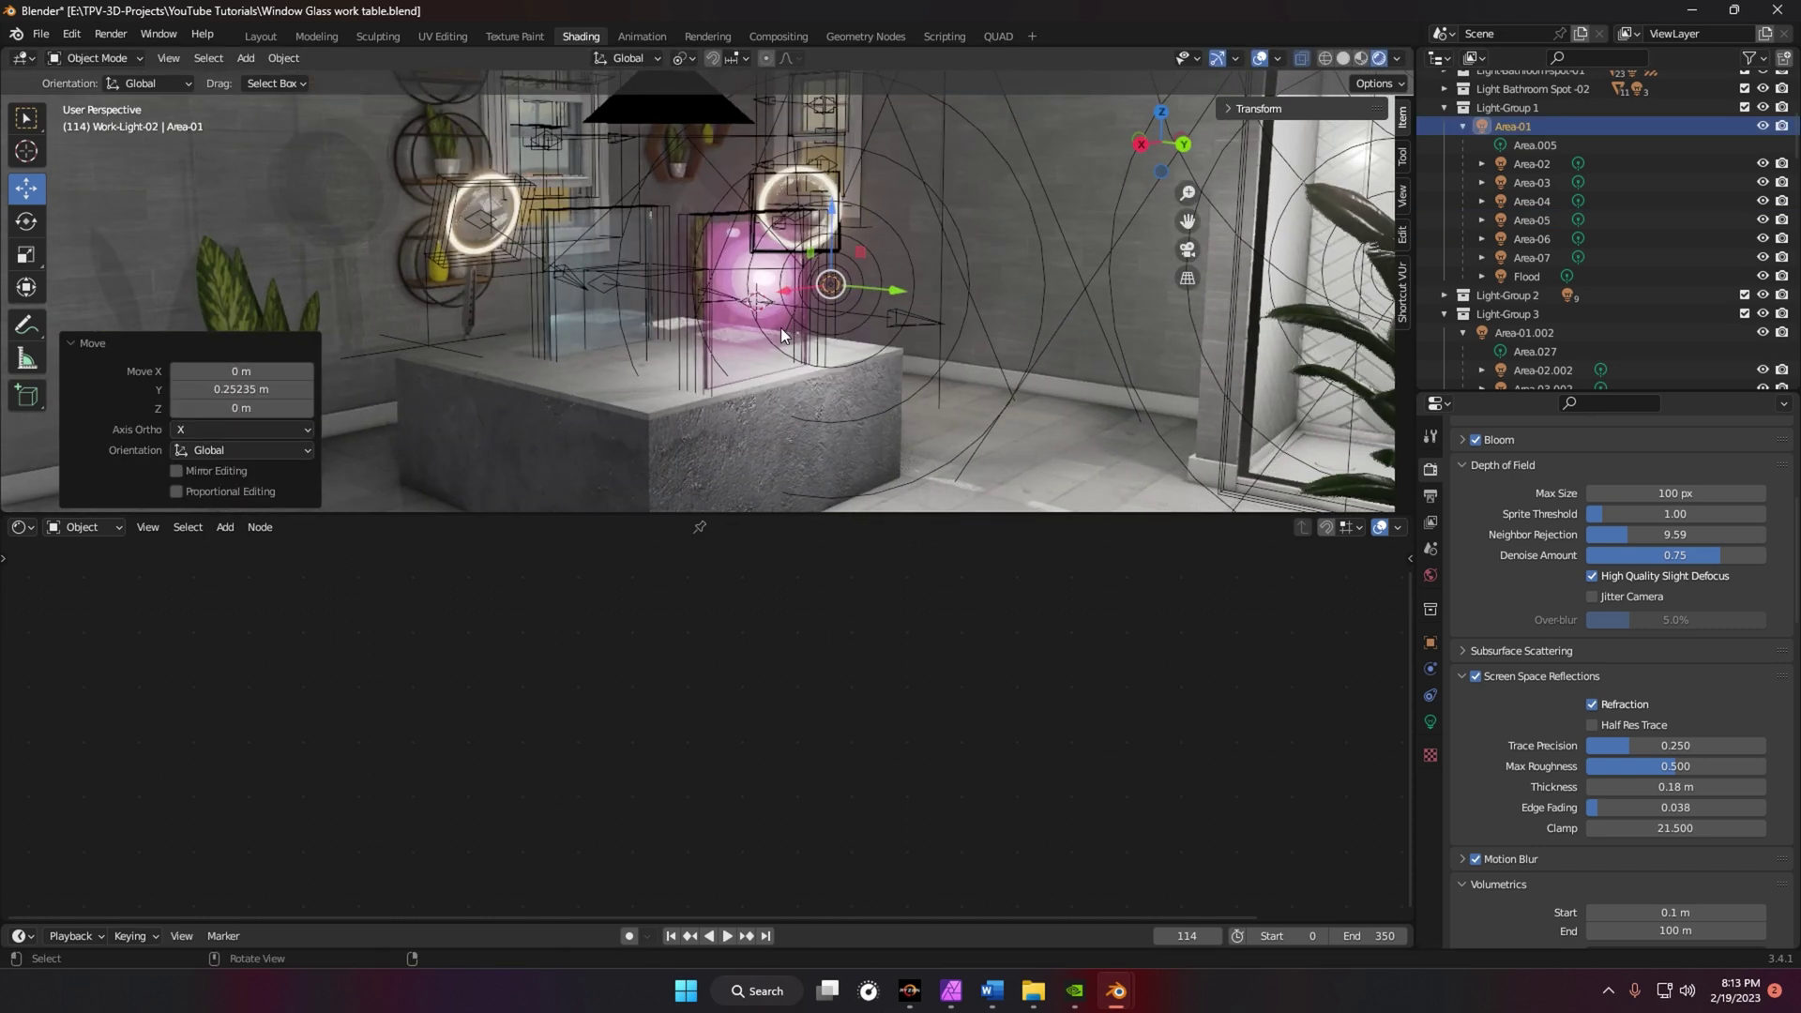
{"action": "scroll", "coordinate": [781, 326], "scroll_direction": "up", "scroll_amount": 4}
{"action": "mouse_move", "coordinate": [836, 327]}
{"action": "middle_mouse_down"}
{"action": "mouse_move", "coordinate": [733, 318]}
{"action": "mouse_move", "coordinate": [854, 315]}
{"action": "mouse_move", "coordinate": [788, 325]}
{"action": "mouse_move", "coordinate": [803, 302]}
{"action": "mouse_move", "coordinate": [830, 307]}
{"action": "middle_mouse_up"}
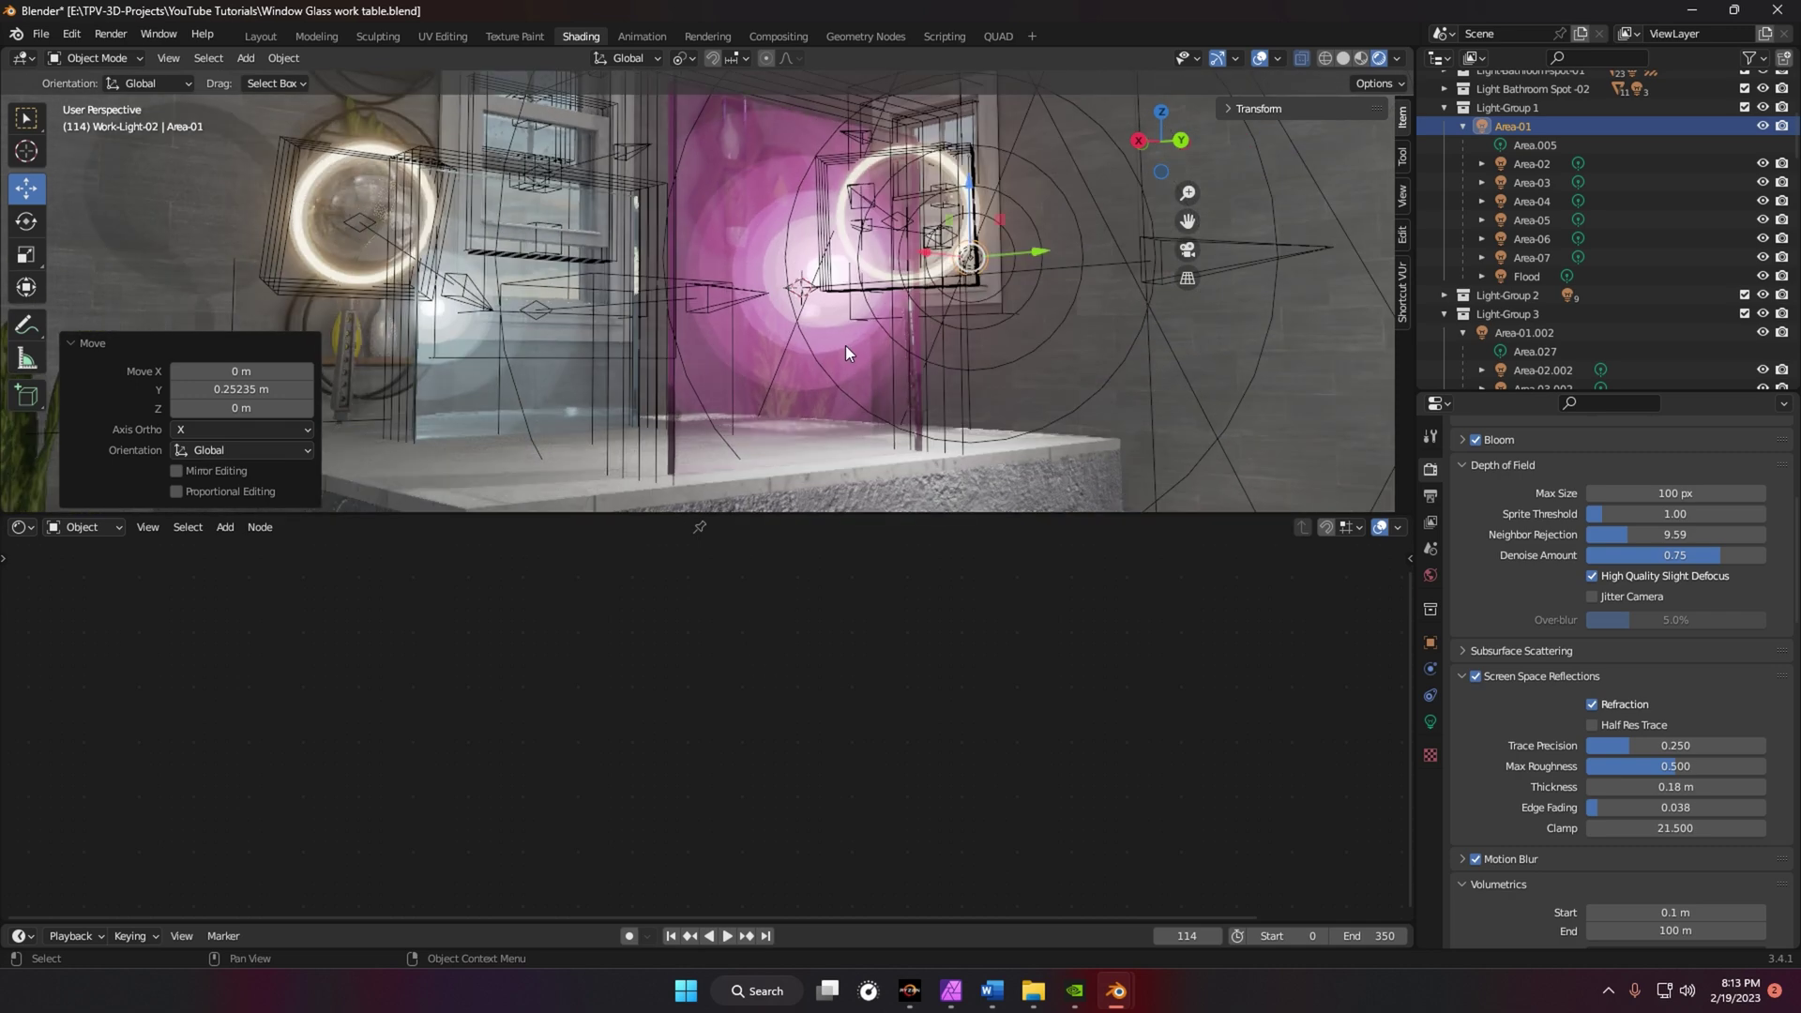
{"action": "mouse_move", "coordinate": [954, 340]}
{"action": "middle_mouse_down"}
{"action": "mouse_move", "coordinate": [927, 379]}
{"action": "mouse_move", "coordinate": [889, 334]}
{"action": "mouse_move", "coordinate": [959, 349]}
{"action": "middle_mouse_up"}
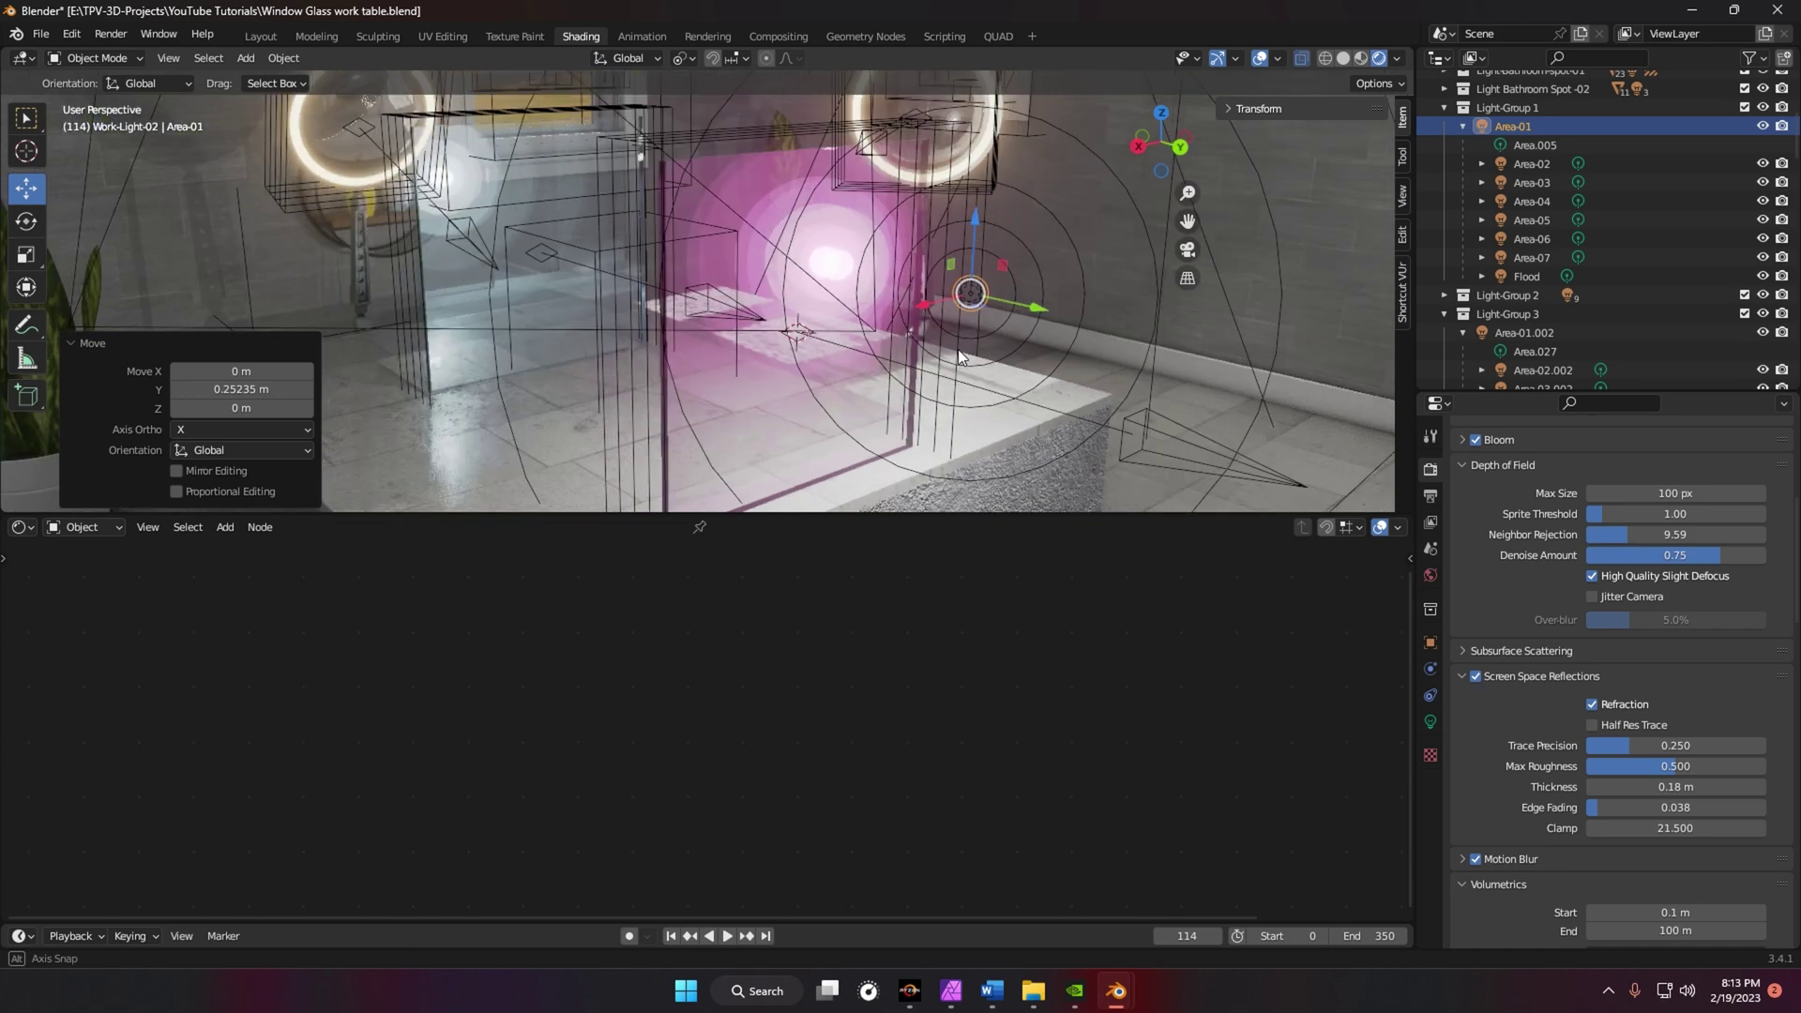
- Set the Area-02 light's specular to 0.40 and its radius to 0.0888 m
{"action": "left_click", "coordinate": [1533, 165]}
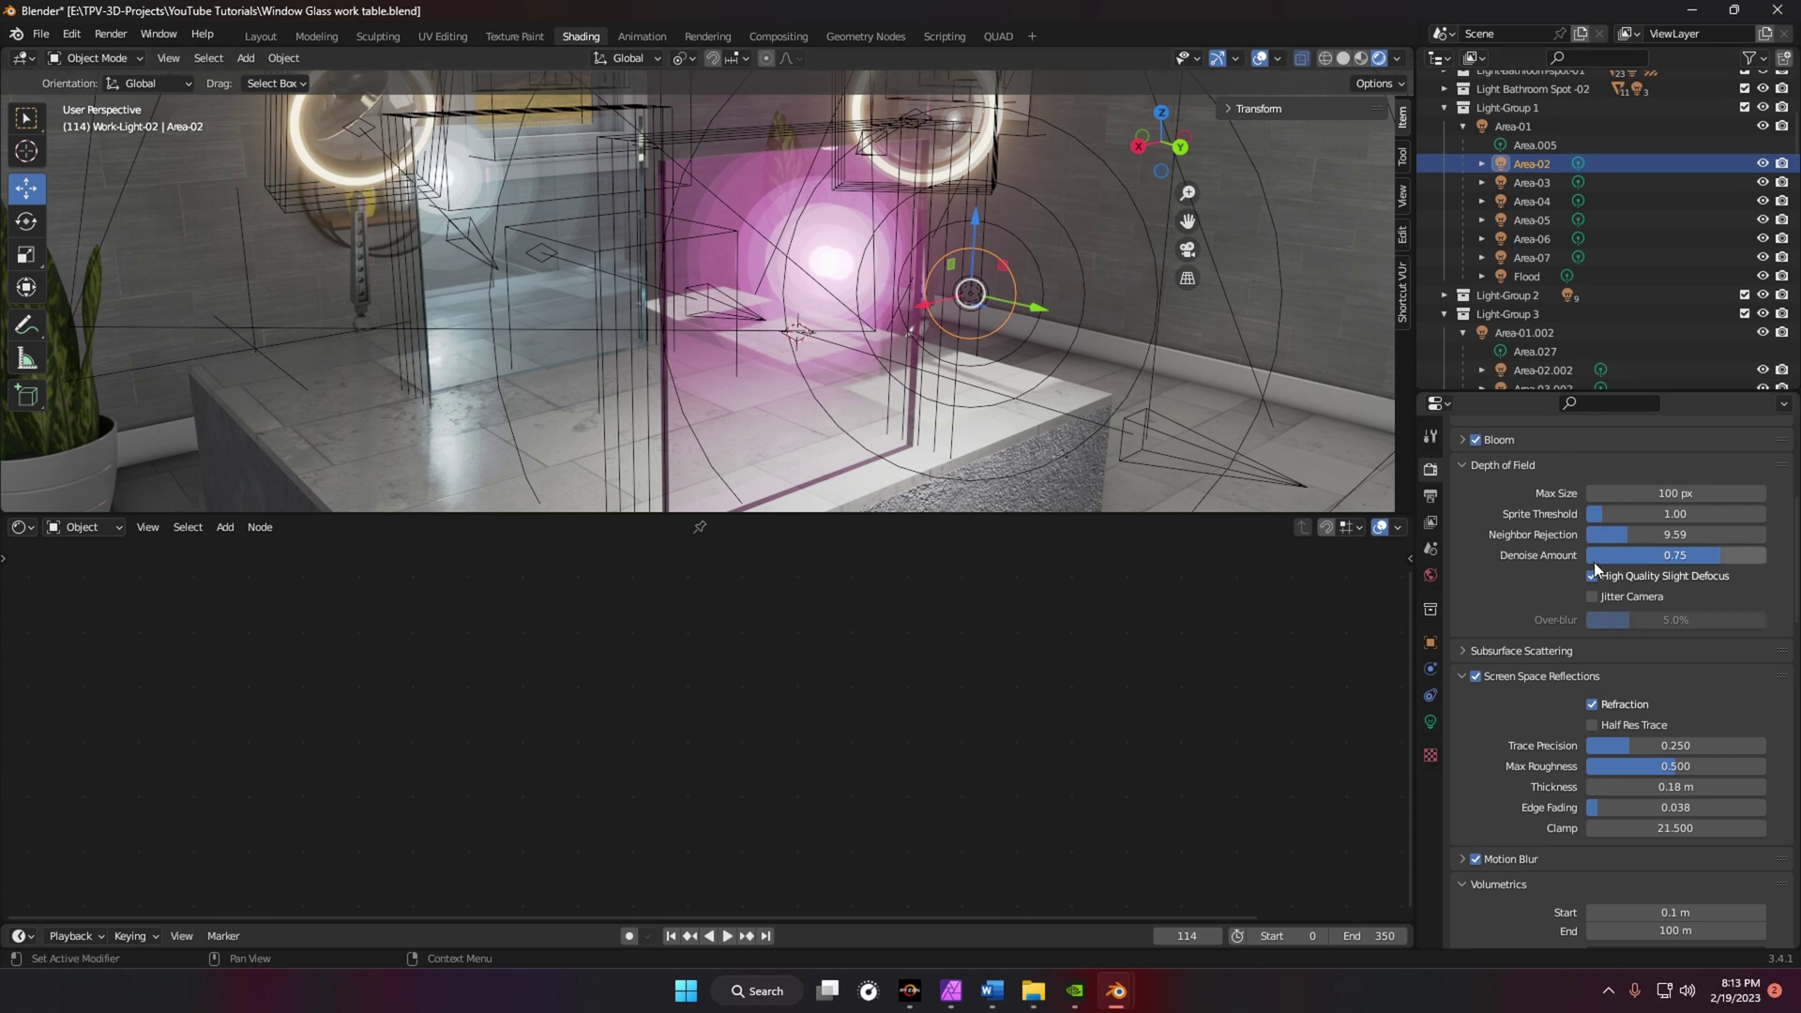
{"action": "left_click", "coordinate": [1426, 724]}
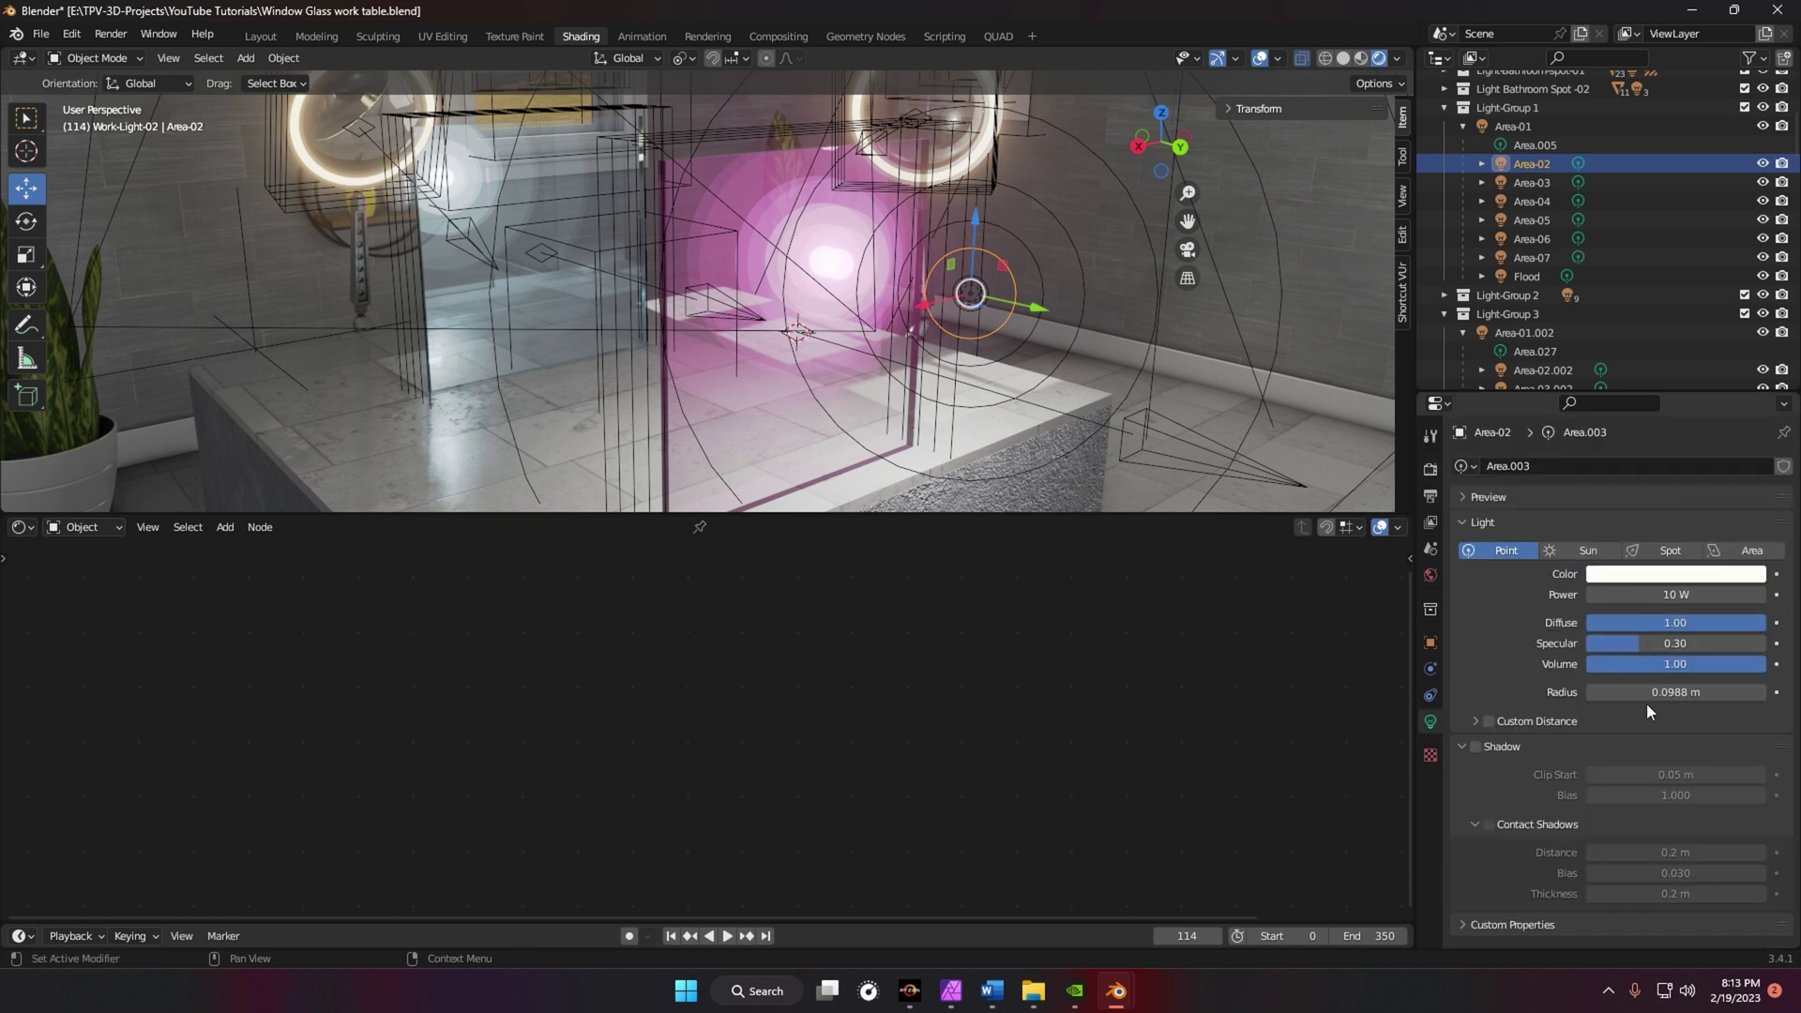
{"action": "left_click_drag", "start_coordinate": [1675, 691], "coordinate": [1673, 644]}
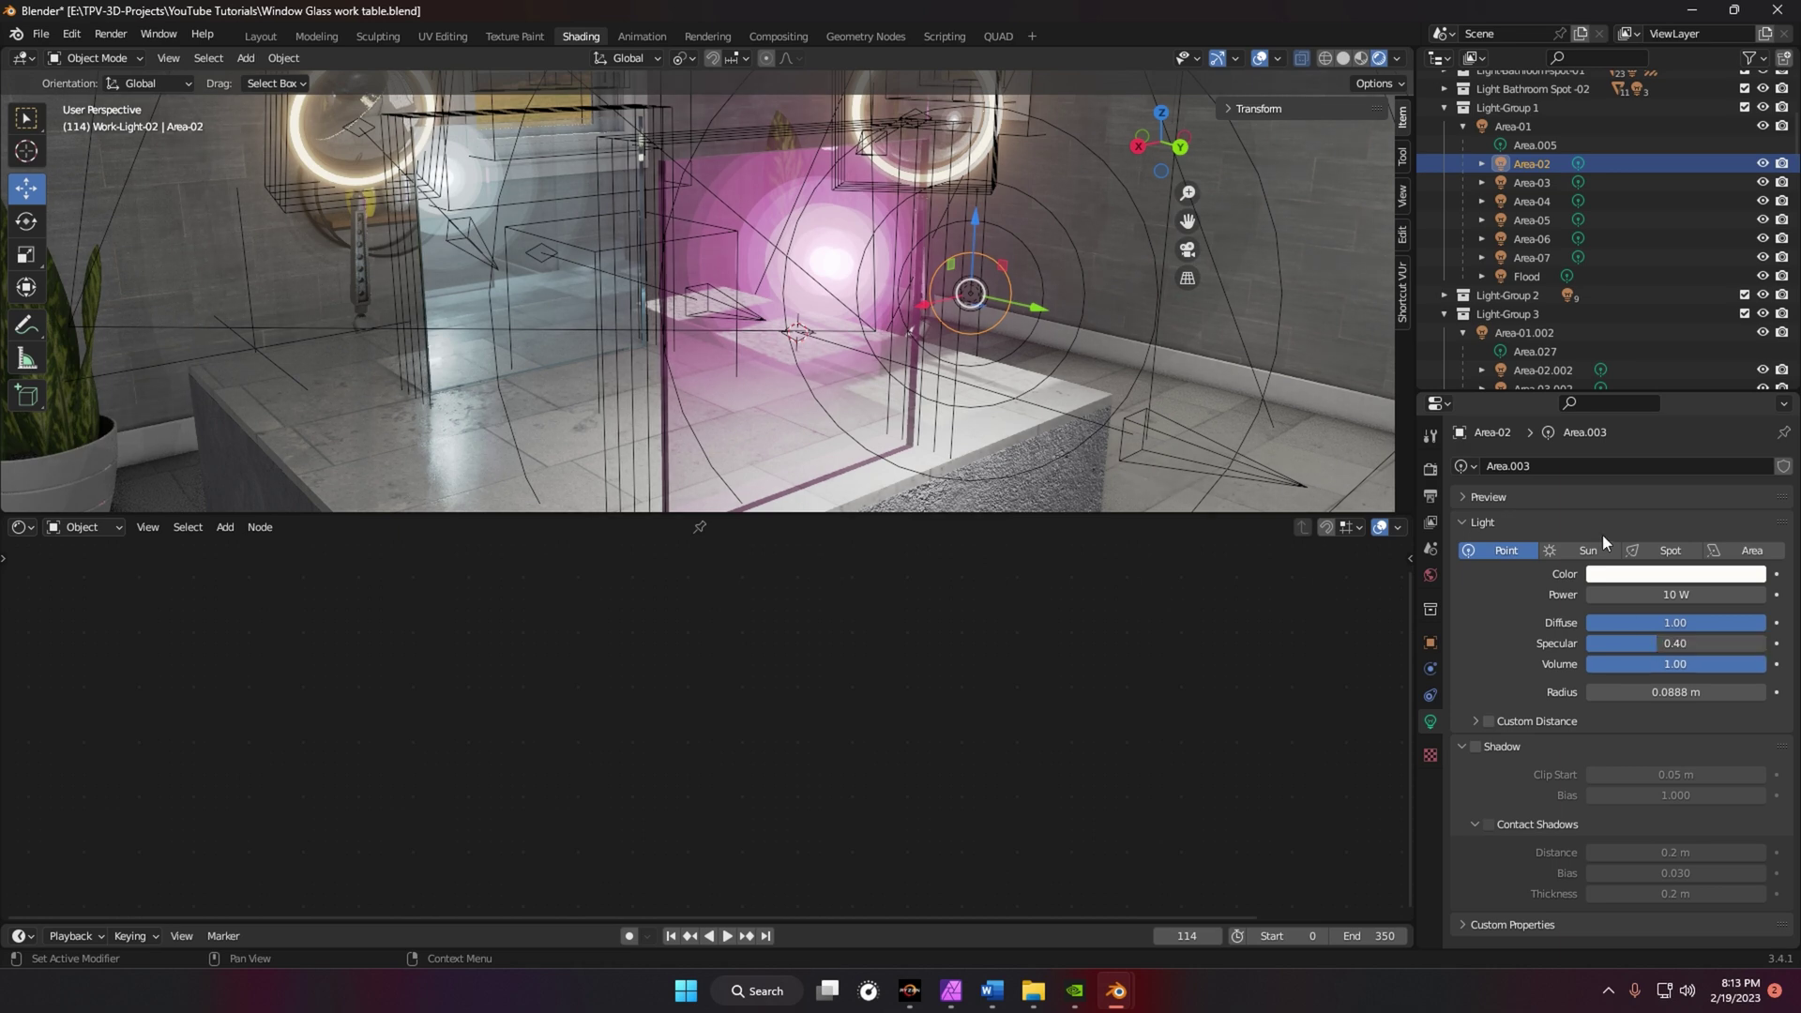
{"action": "middle_click_drag", "start_coordinate": [1015, 343], "coordinate": [818, 301]}
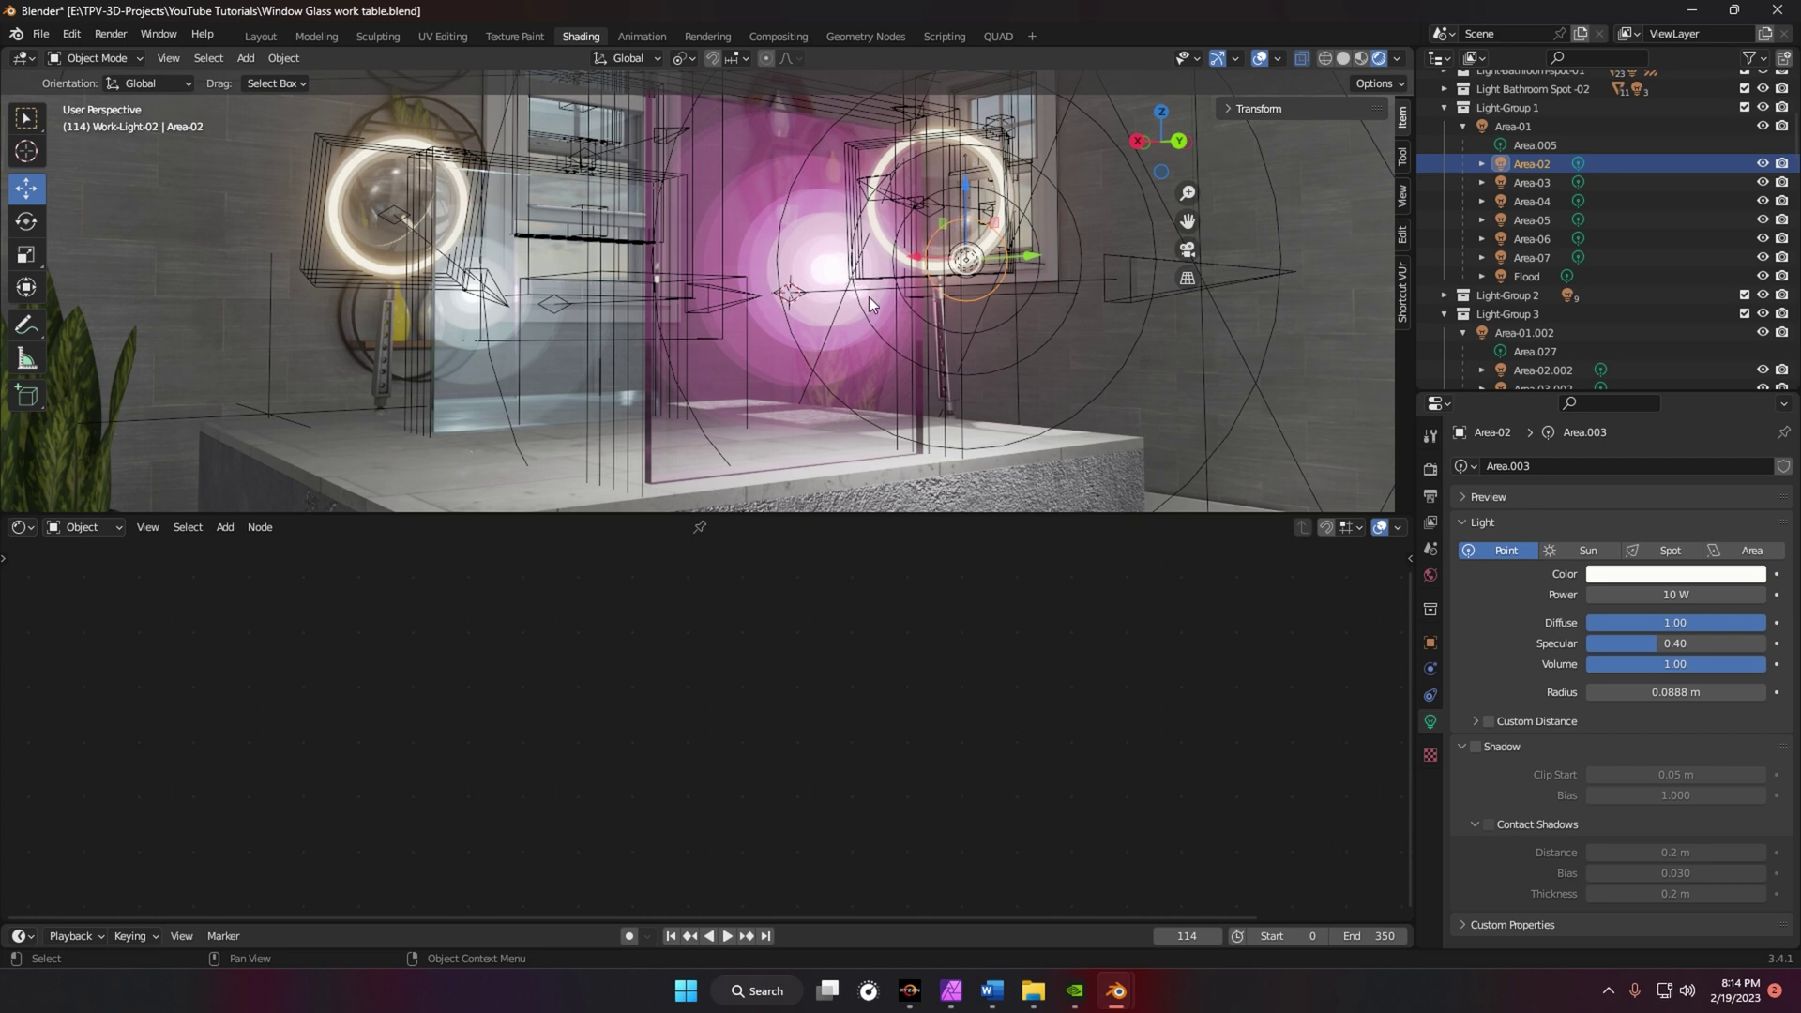
- Set the Area-01 light's power to 12.6 W and its specular to 0.42
{"action": "middle_click_drag", "start_coordinate": [934, 335], "coordinate": [926, 347]}
{"action": "scroll", "coordinate": [923, 343], "scroll_direction": "up", "scroll_amount": 3}
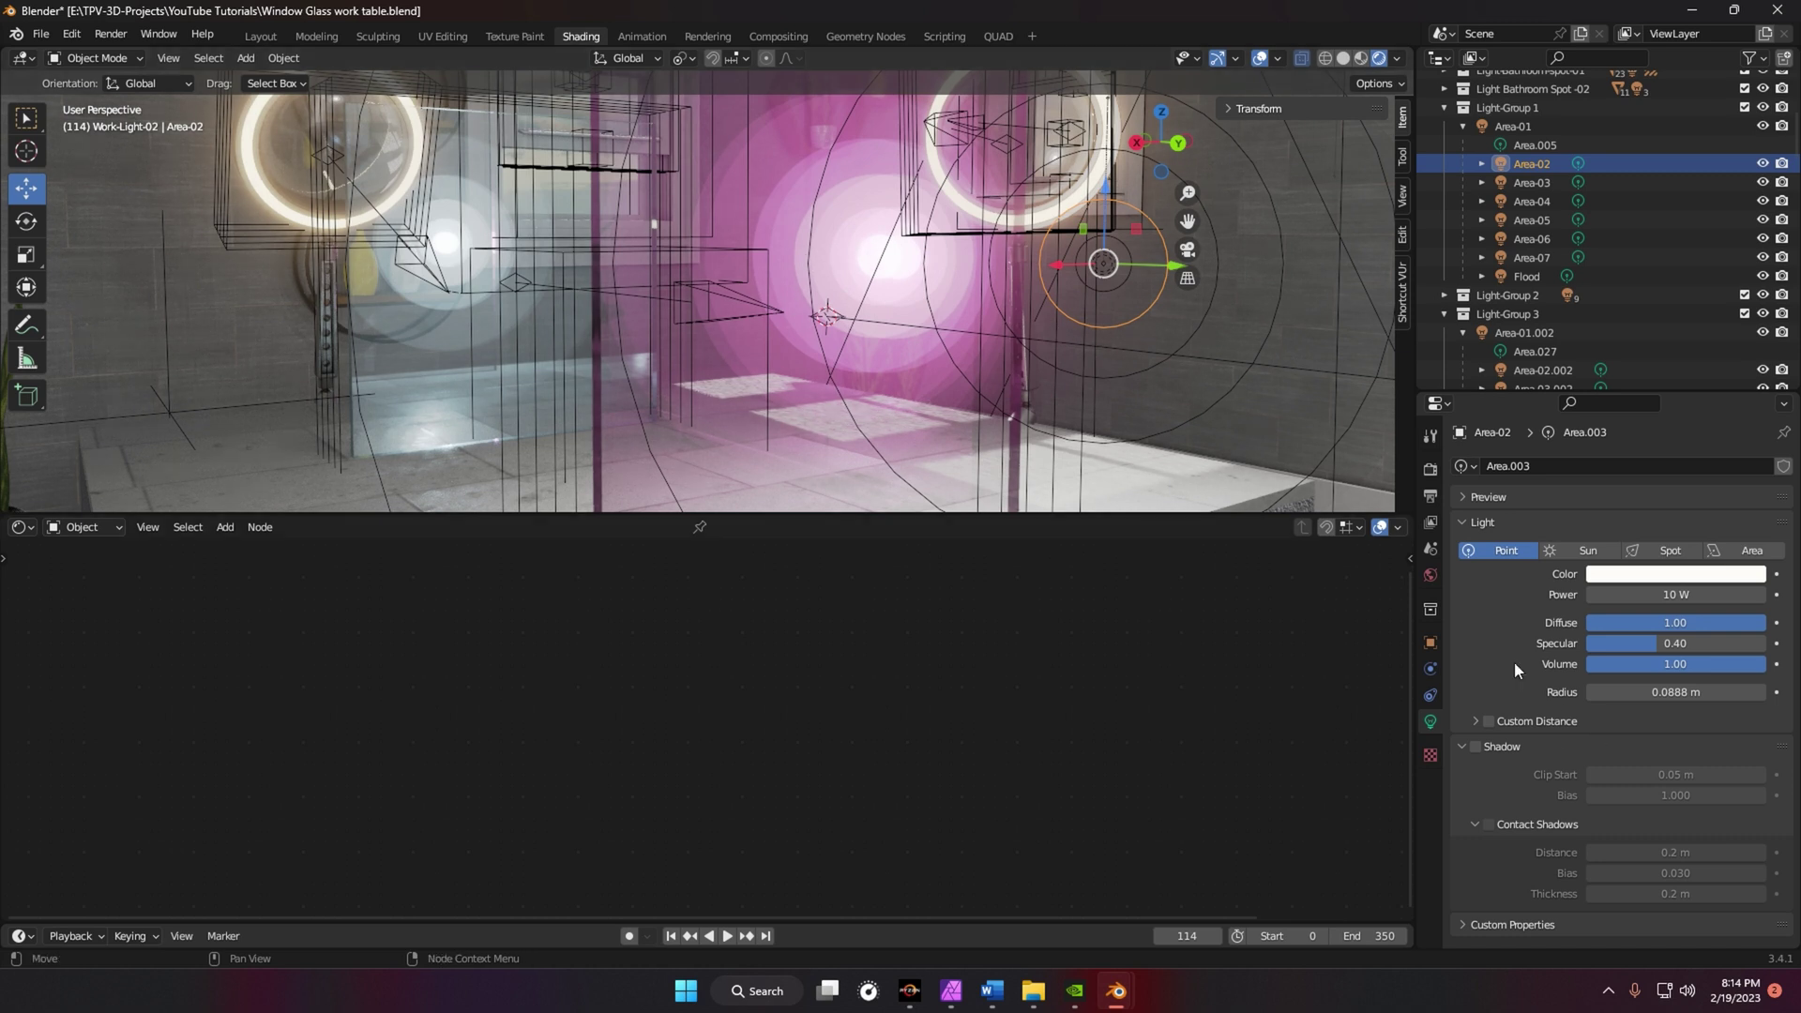
{"action": "left_click", "coordinate": [1521, 131]}
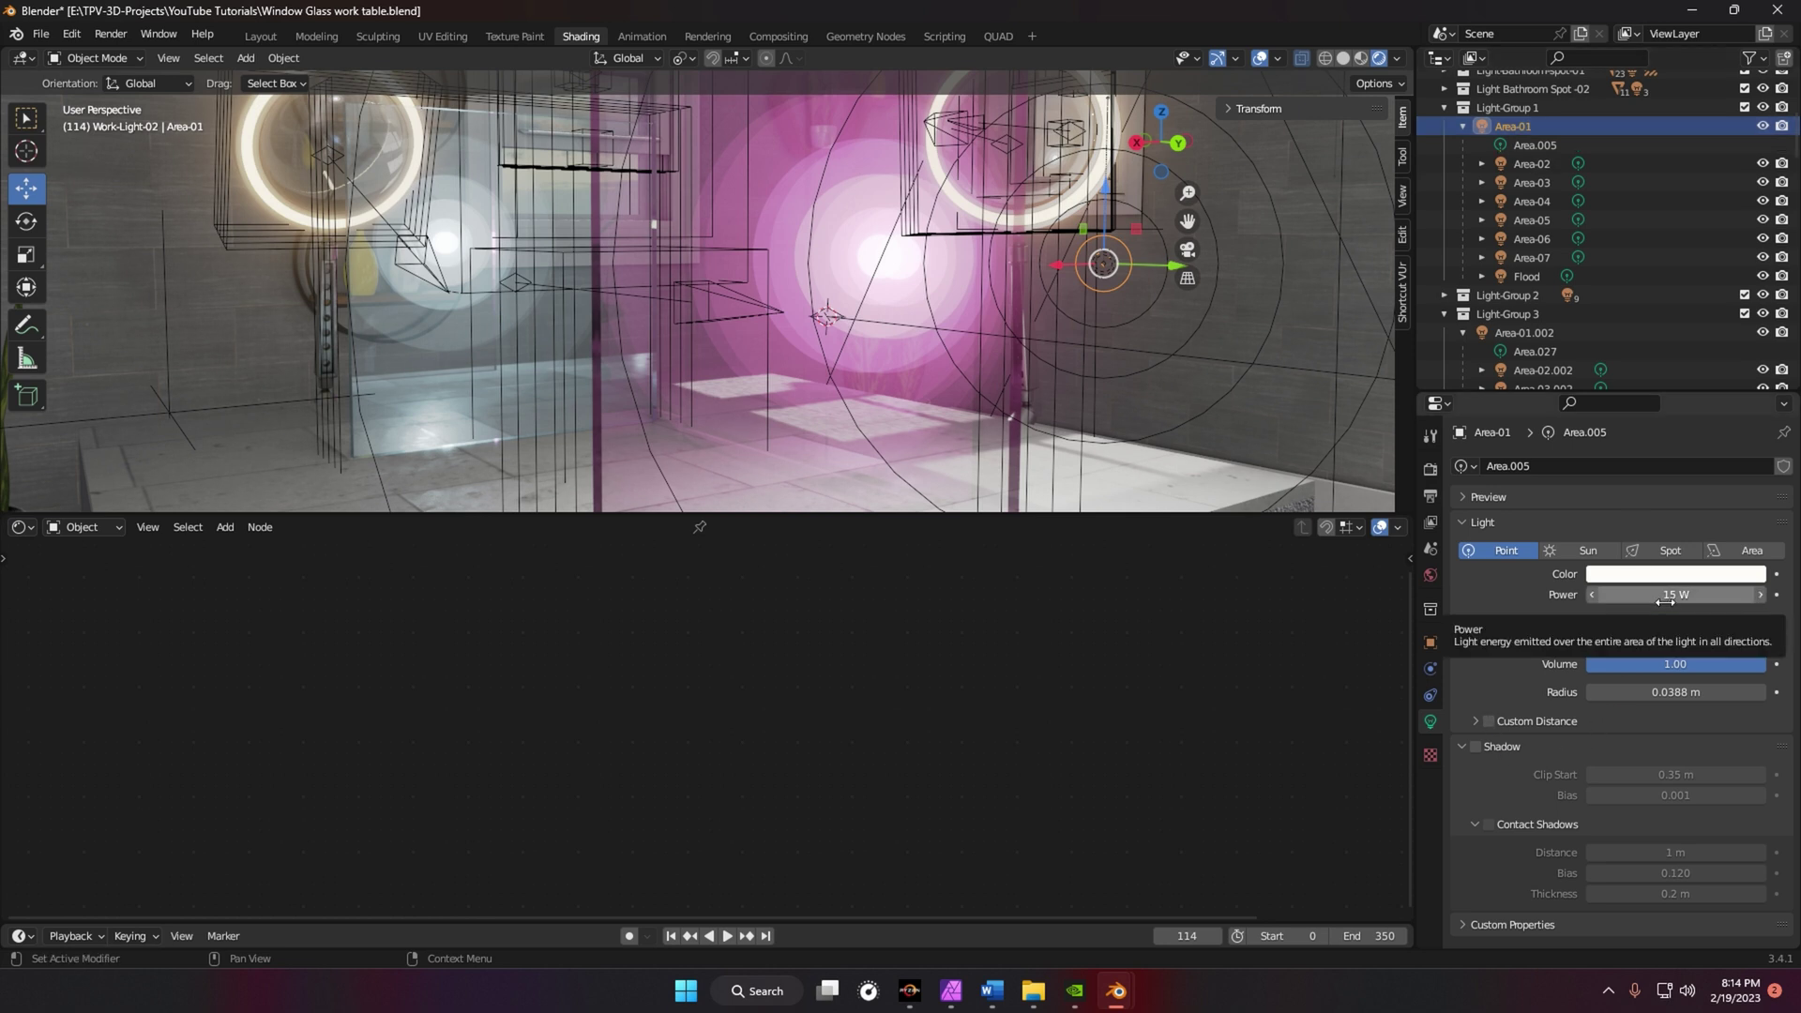
{"action": "left_click_drag", "start_coordinate": [1649, 600], "coordinate": [1571, 643]}
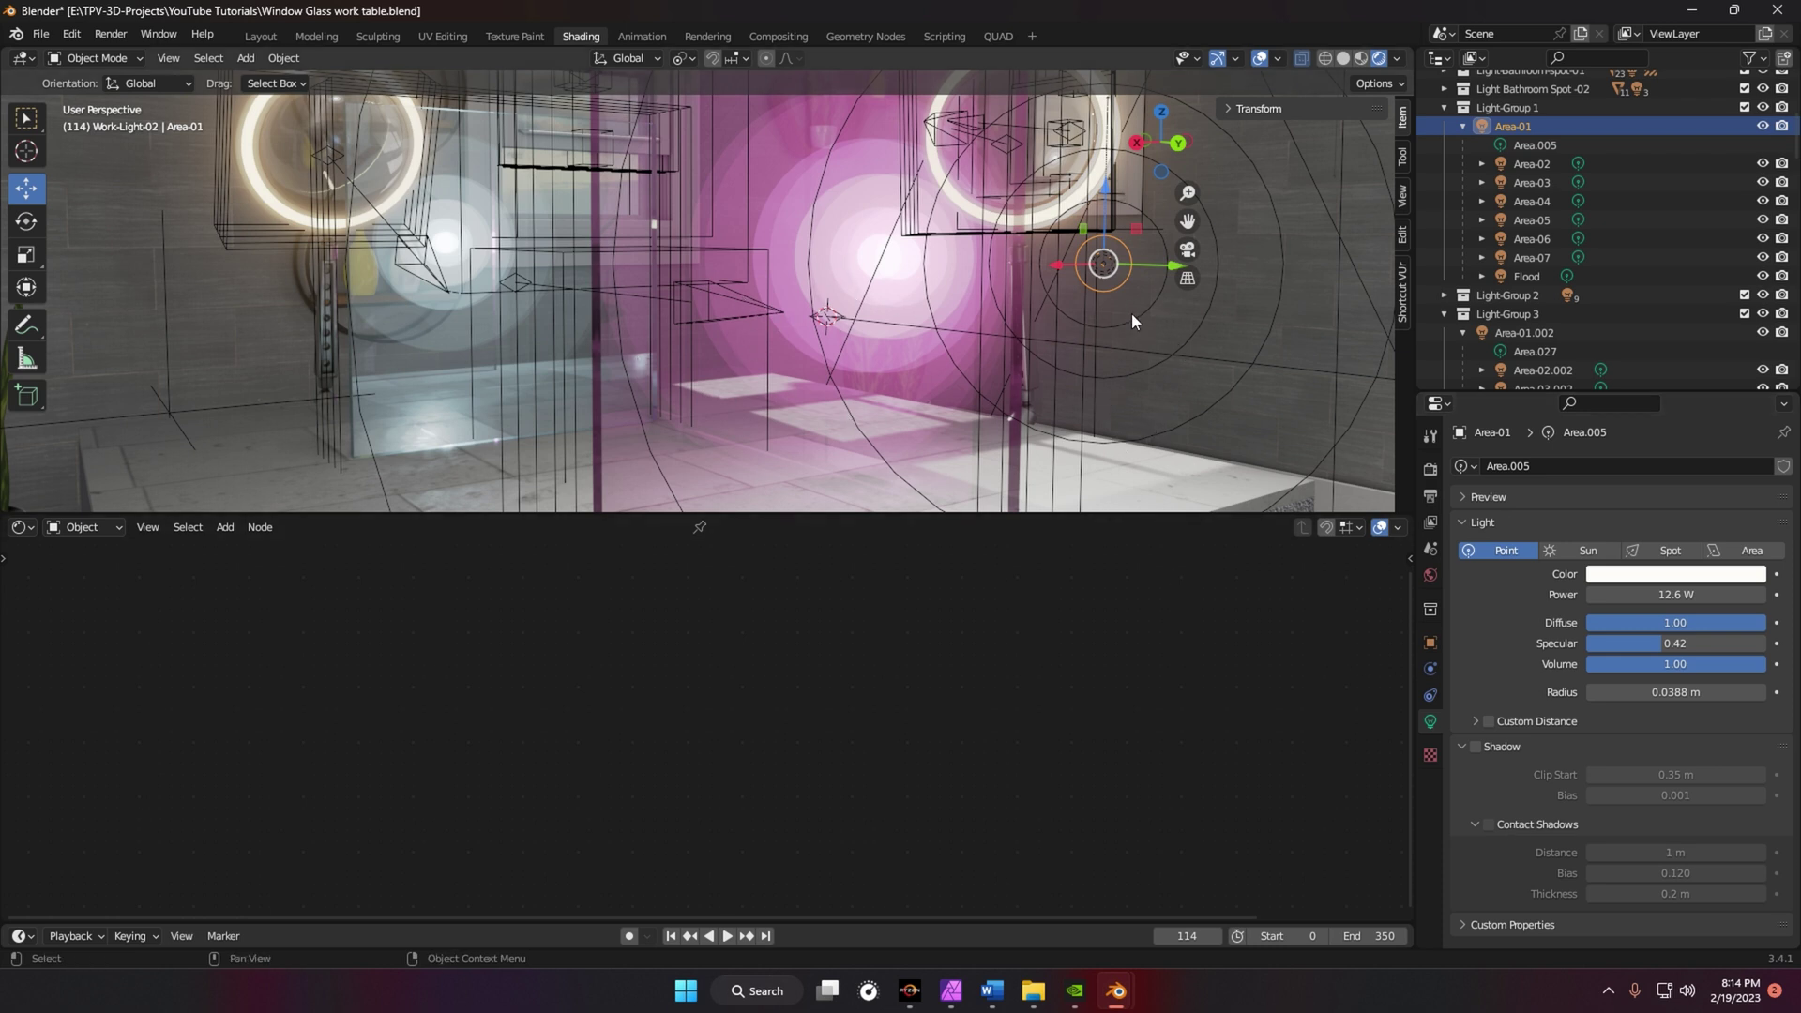
- Go through the settings of lights Area-02 to Area-07 in Light-Group 1, and lower the specular of Area-07
{"action": "left_click", "coordinate": [1527, 169]}
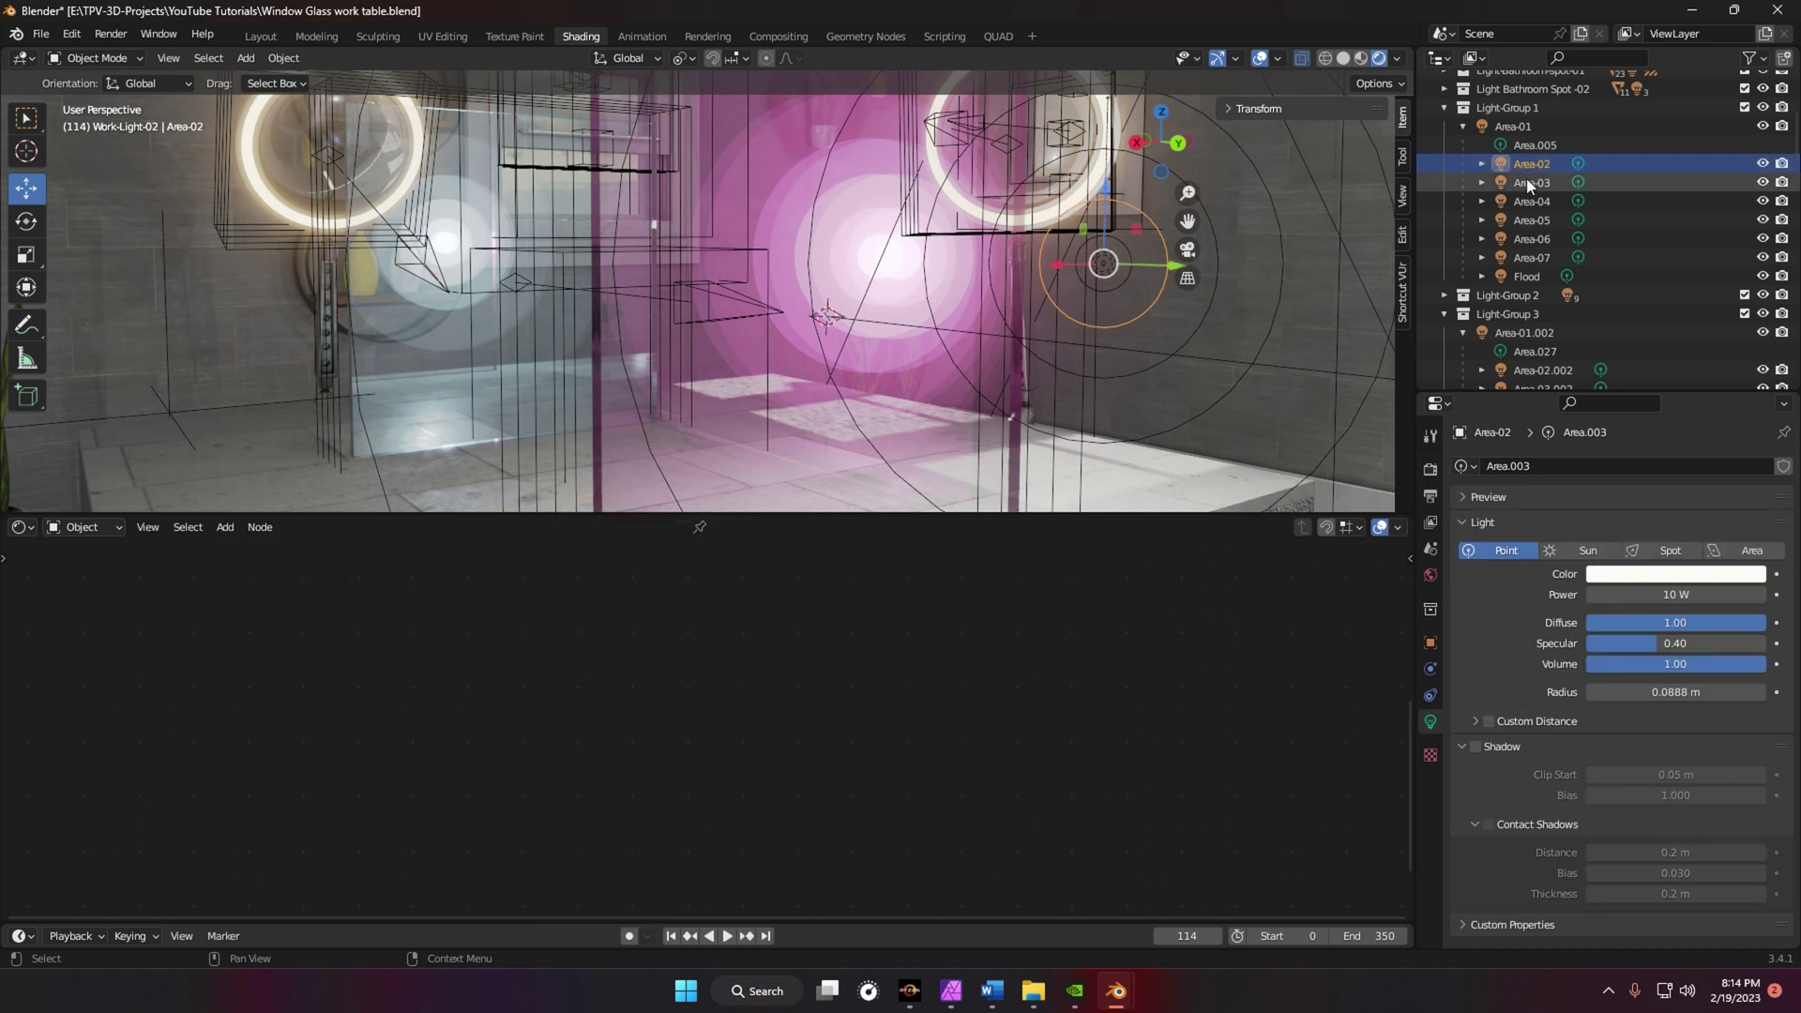
{"action": "left_click", "coordinate": [1534, 201]}
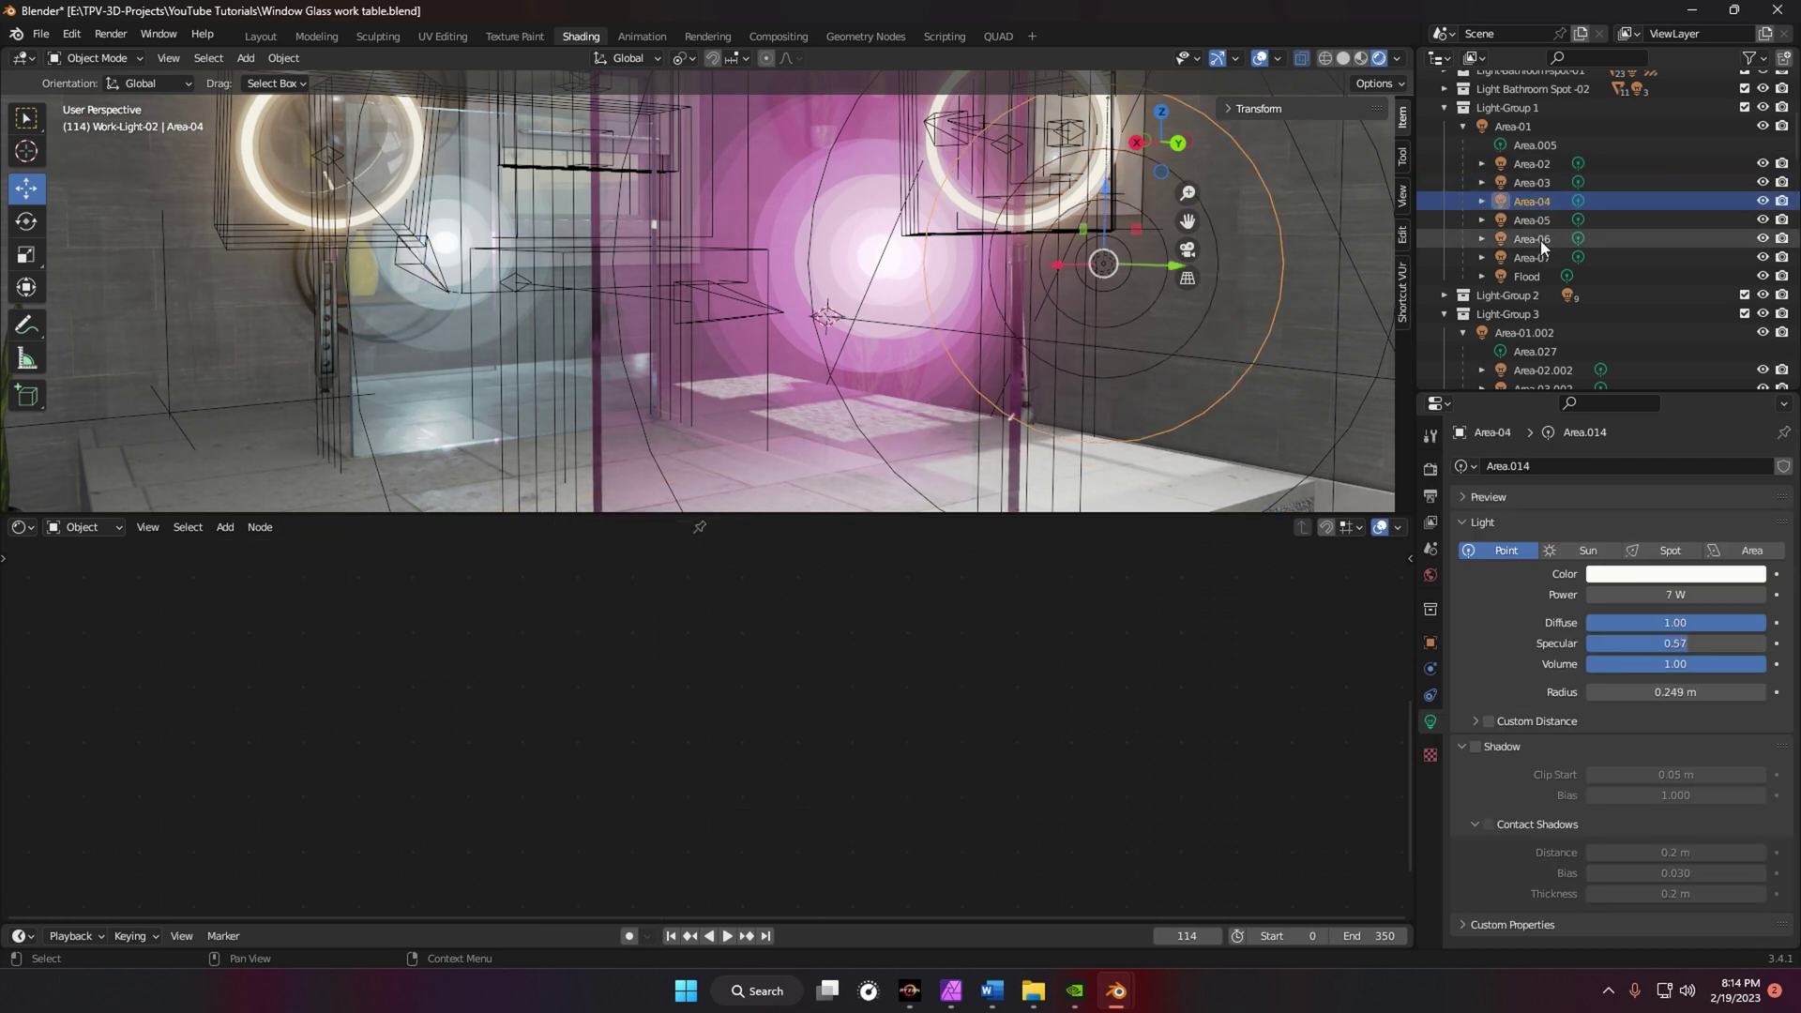
{"action": "left_click", "coordinate": [1538, 219]}
{"action": "left_click", "coordinate": [1529, 238]}
{"action": "left_click", "coordinate": [1535, 258]}
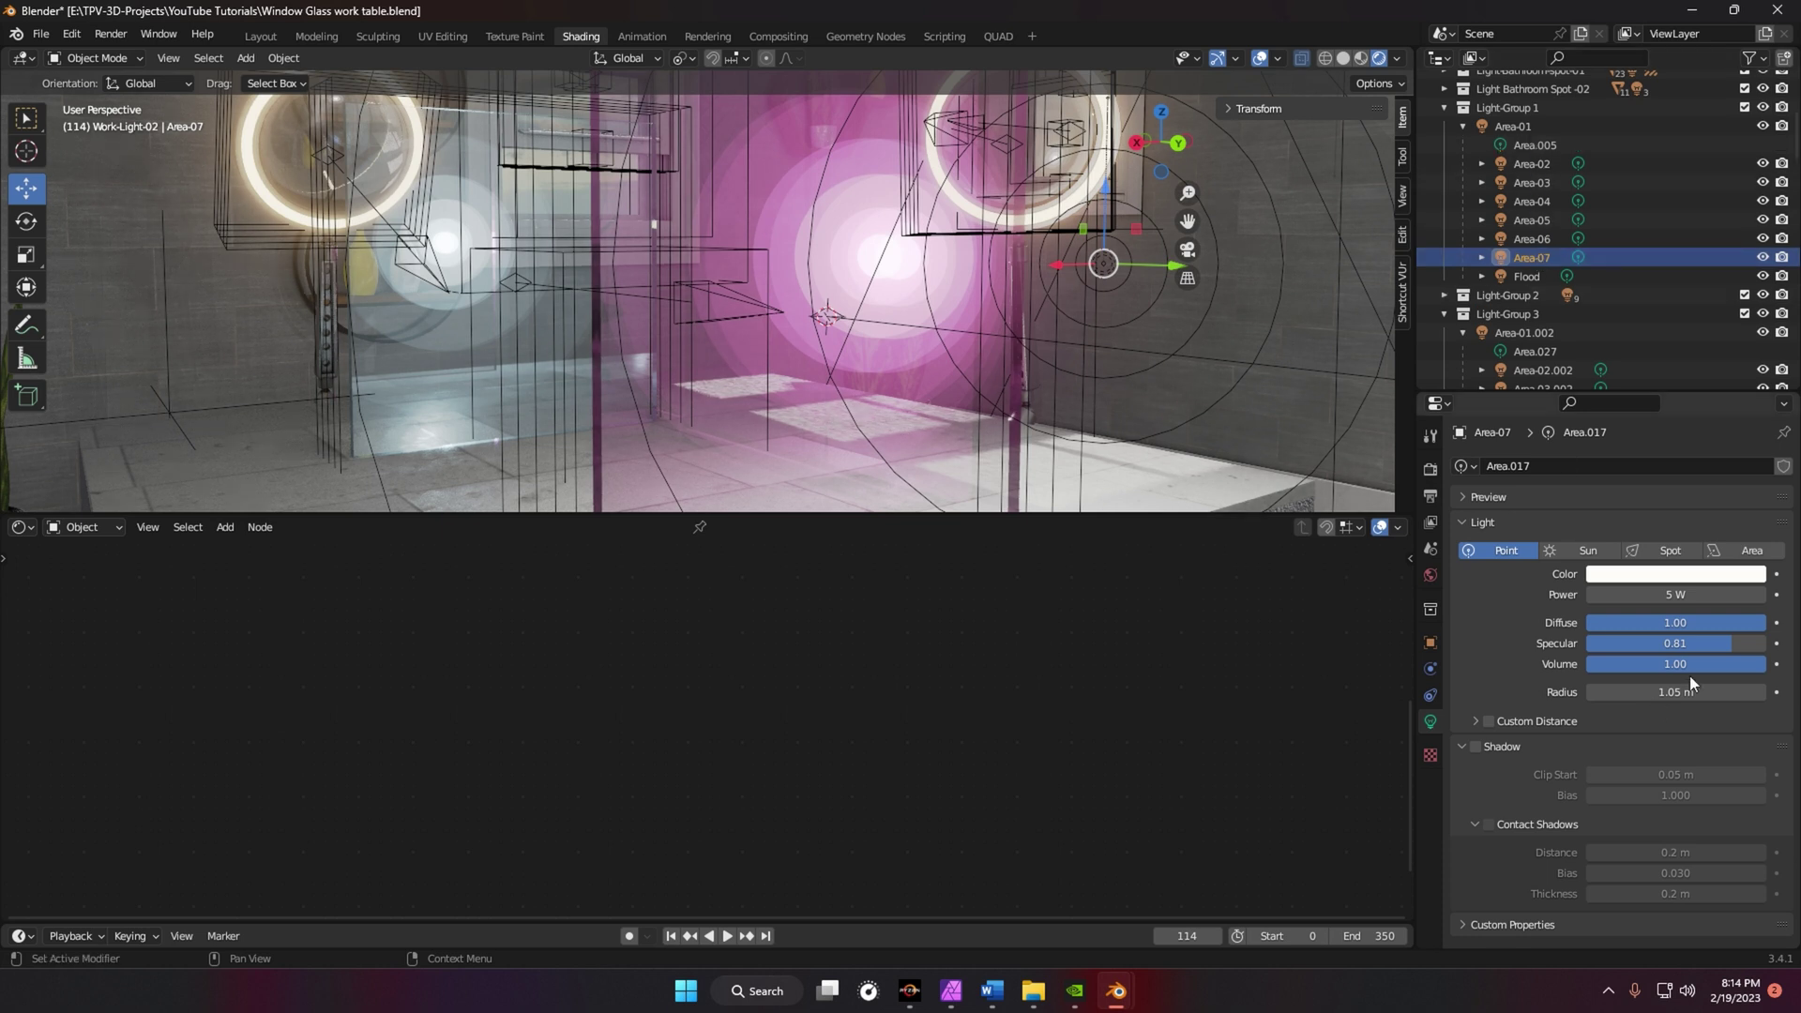
{"action": "left_click_drag", "start_coordinate": [1731, 643], "coordinate": [1660, 643]}
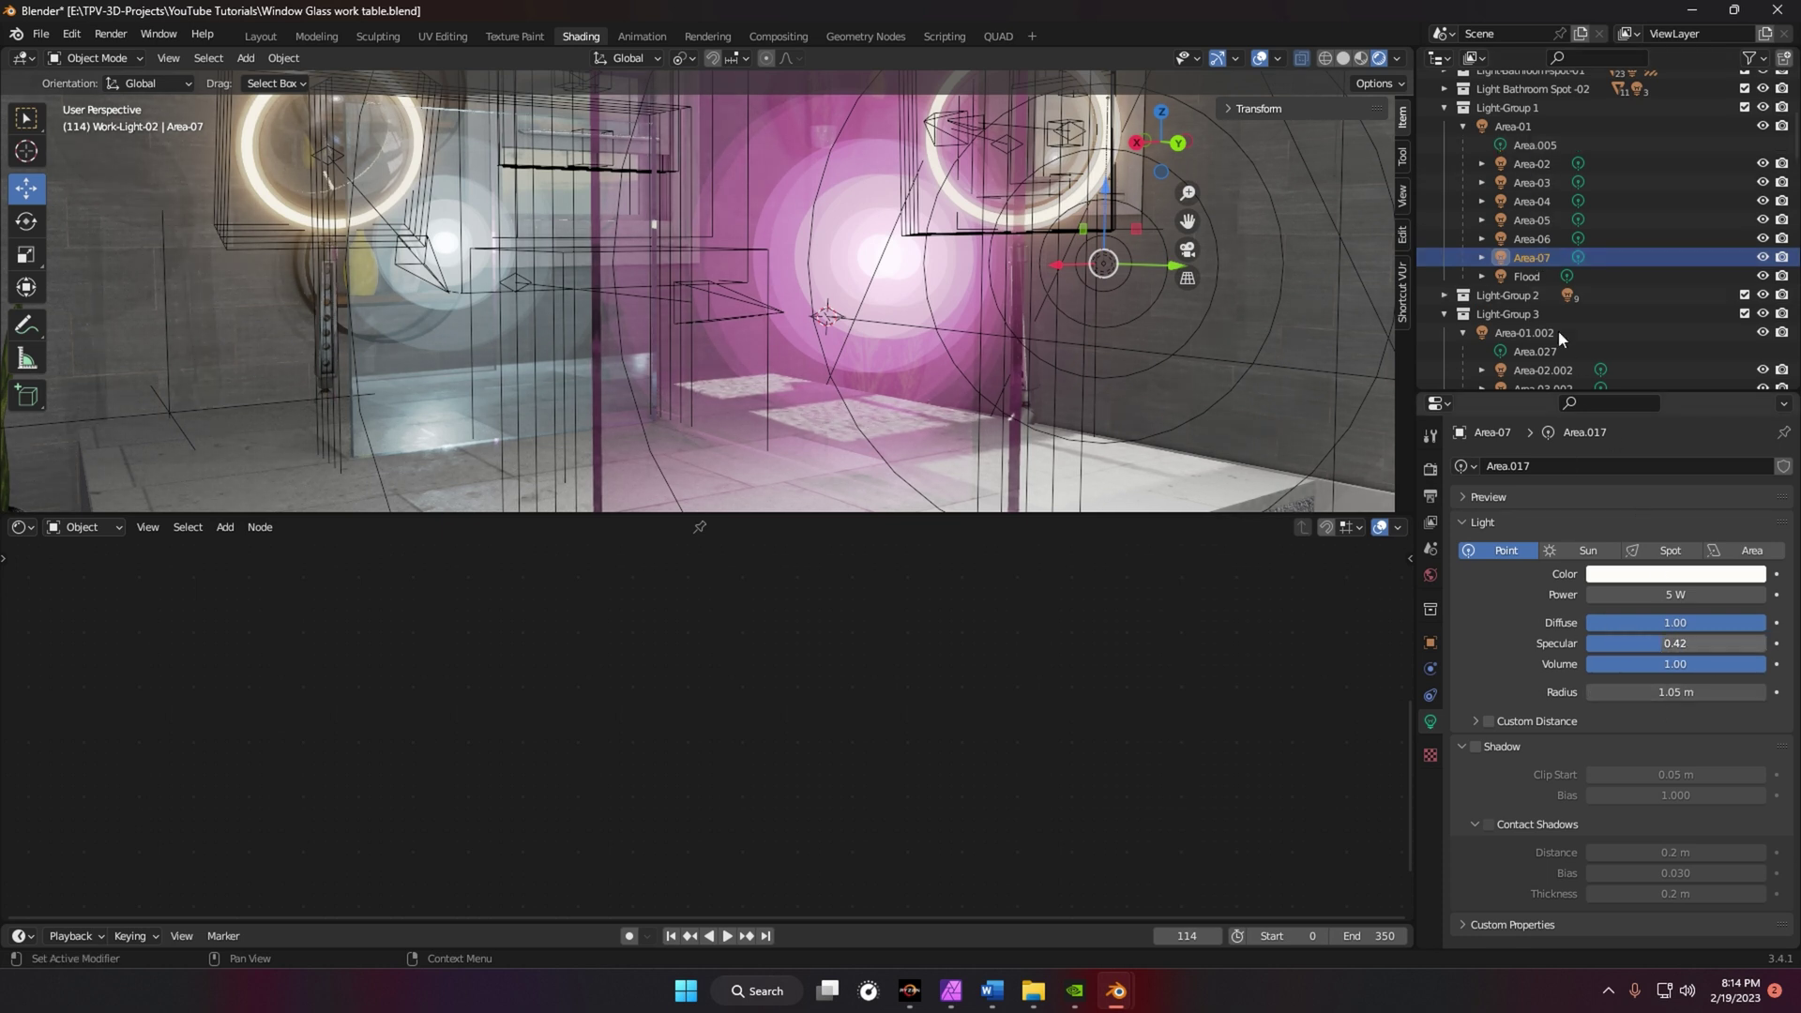
- Set the specular of the Area-06 light to 0.68 and of the Area-05 light to 0.54
{"action": "left_click", "coordinate": [1534, 244]}
{"action": "mouse_move", "coordinate": [1692, 643]}
{"action": "left_mouse_down"}
{"action": "mouse_move", "coordinate": [1630, 644]}
{"action": "mouse_move", "coordinate": [1761, 643]}
{"action": "mouse_move", "coordinate": [1674, 643]}
{"action": "mouse_move", "coordinate": [1708, 644]}
{"action": "left_mouse_up"}
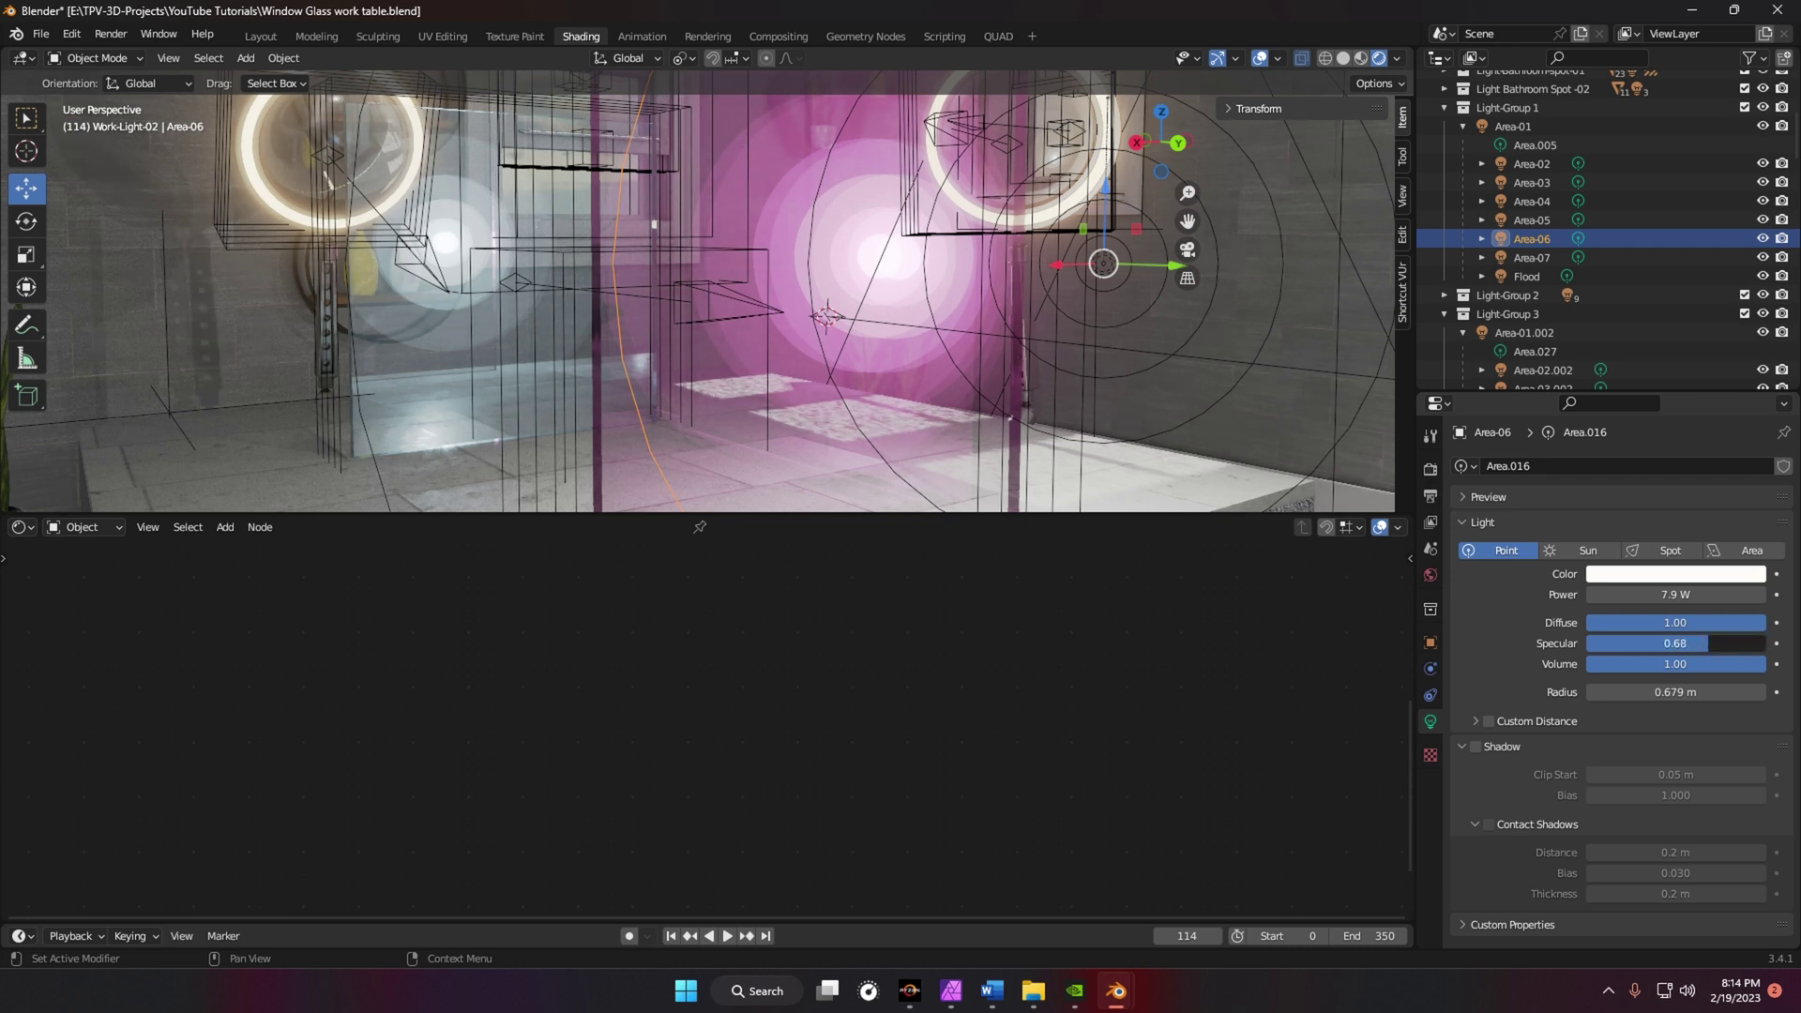
{"action": "left_click", "coordinate": [1528, 222]}
{"action": "left_click_drag", "start_coordinate": [1679, 643], "coordinate": [1681, 644]}
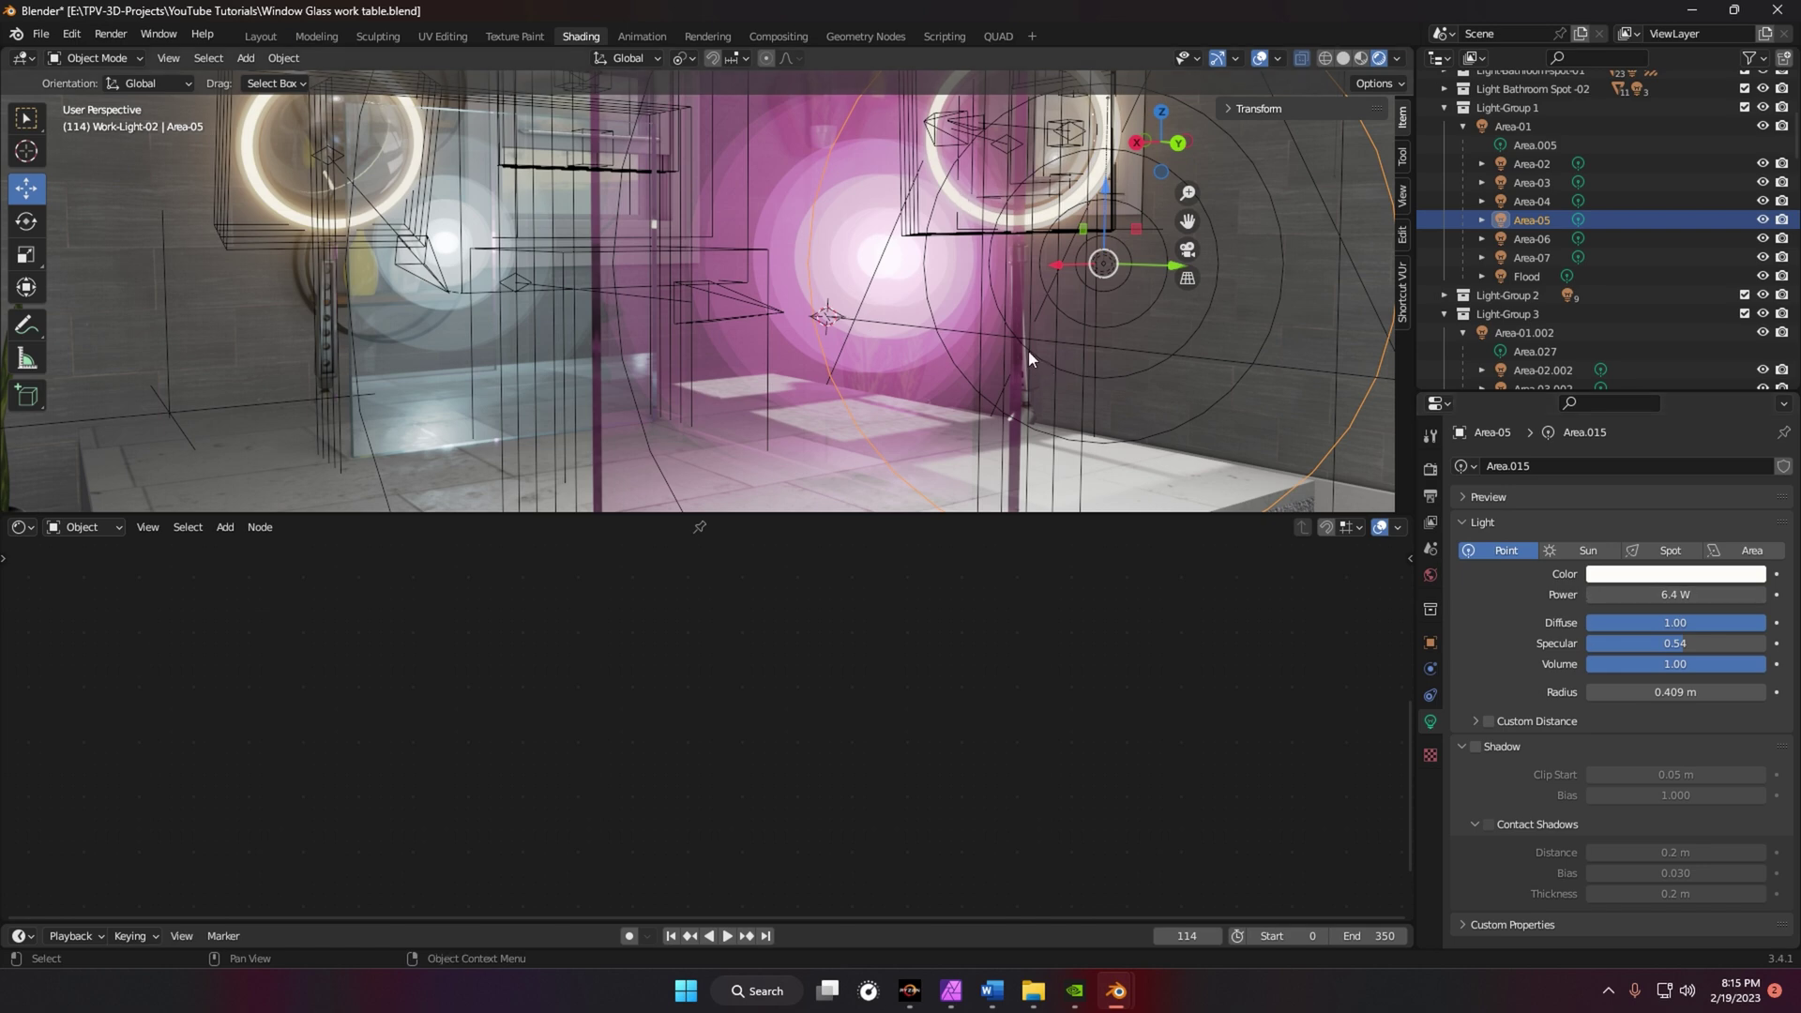
- Select Area-01 through Area-07, try a specular of 1.00 on the Flood light, and set it back to 0.00
{"action": "scroll", "coordinate": [1028, 351], "scroll_direction": "down", "scroll_amount": 4}
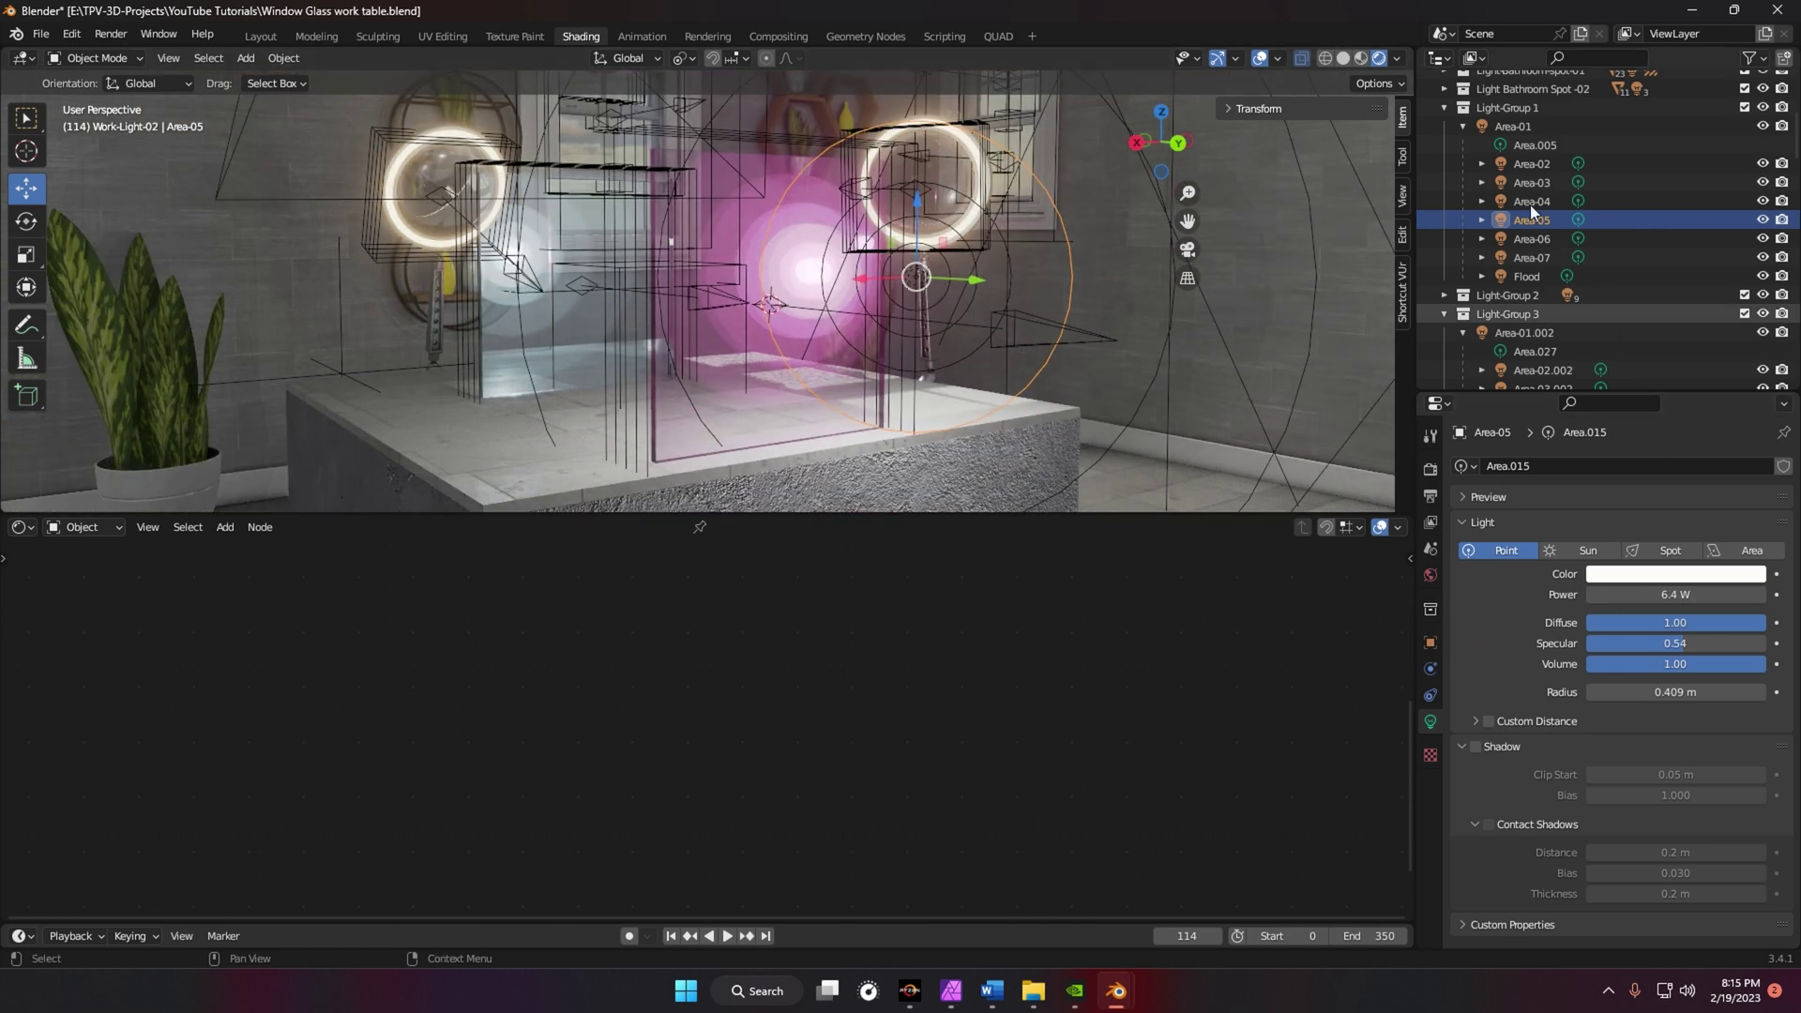
{"action": "left_click", "coordinate": [1521, 126]}
{"action": "left_click", "coordinate": [1527, 257], "text": "shift"}
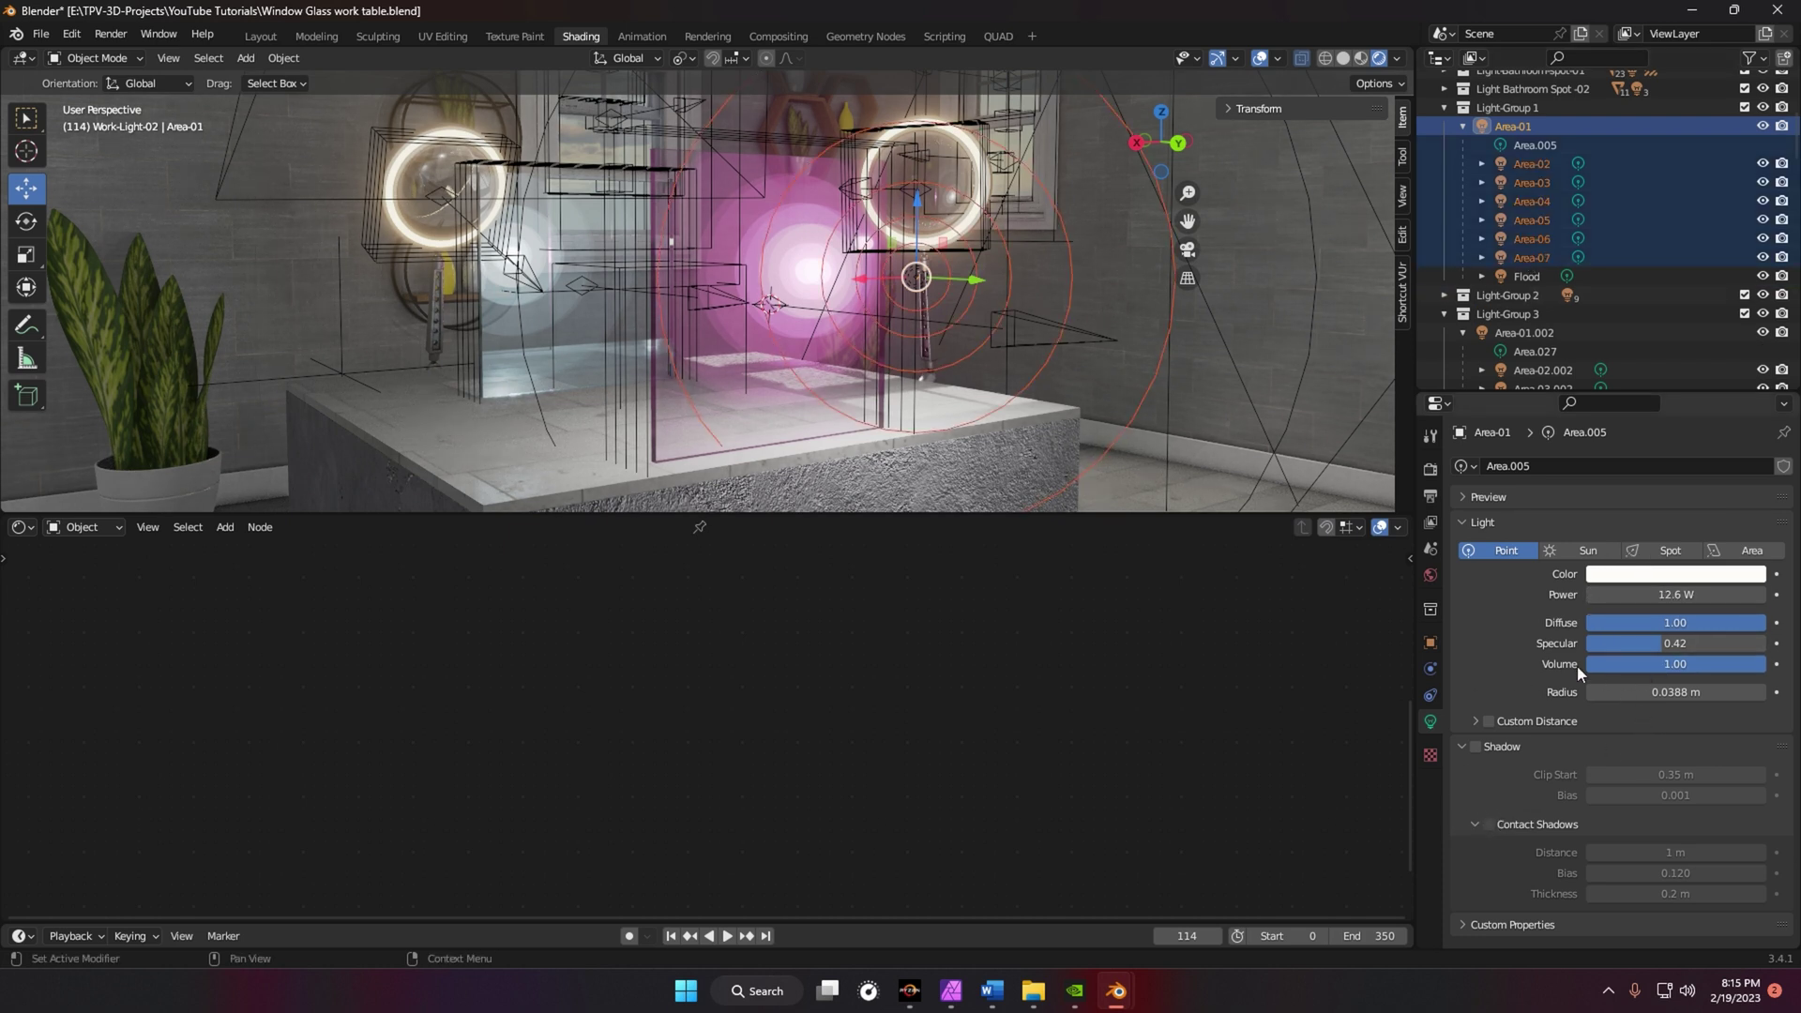
{"action": "left_click", "coordinate": [1525, 273]}
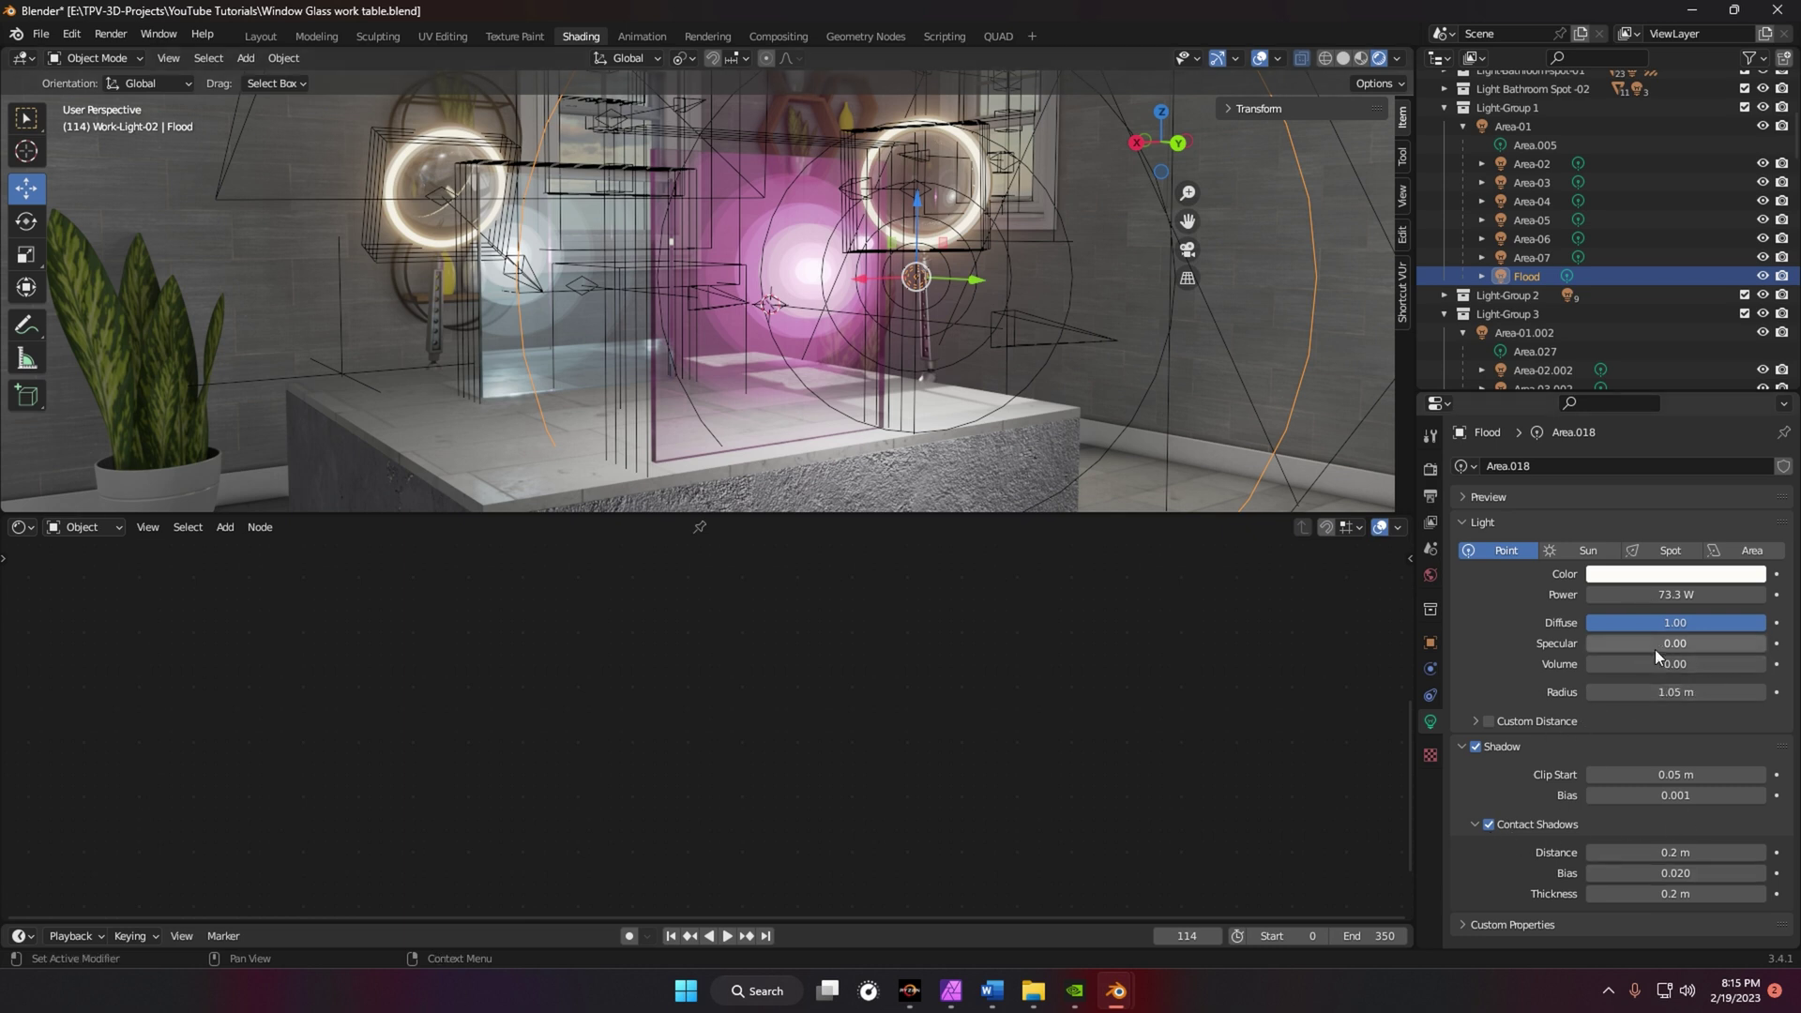
{"action": "left_click_drag", "start_coordinate": [1655, 649], "coordinate": [1763, 649]}
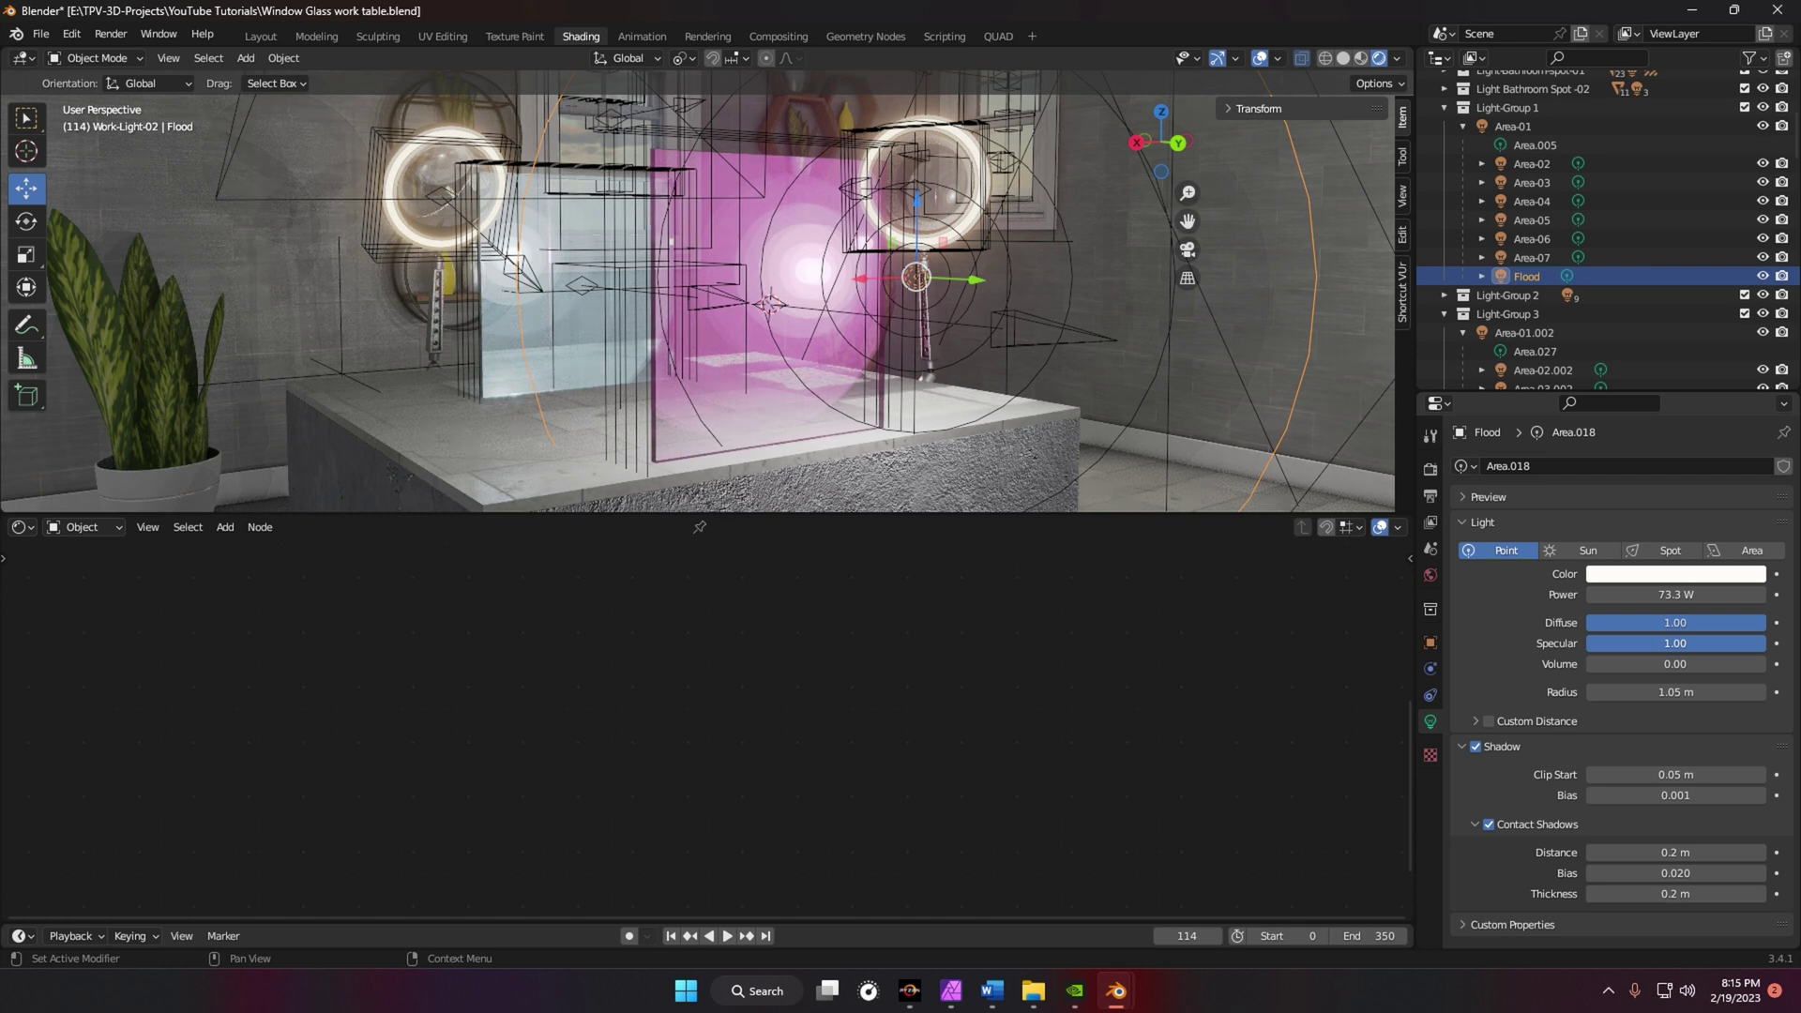
{"action": "left_click_drag", "start_coordinate": [1763, 647], "coordinate": [1587, 645]}
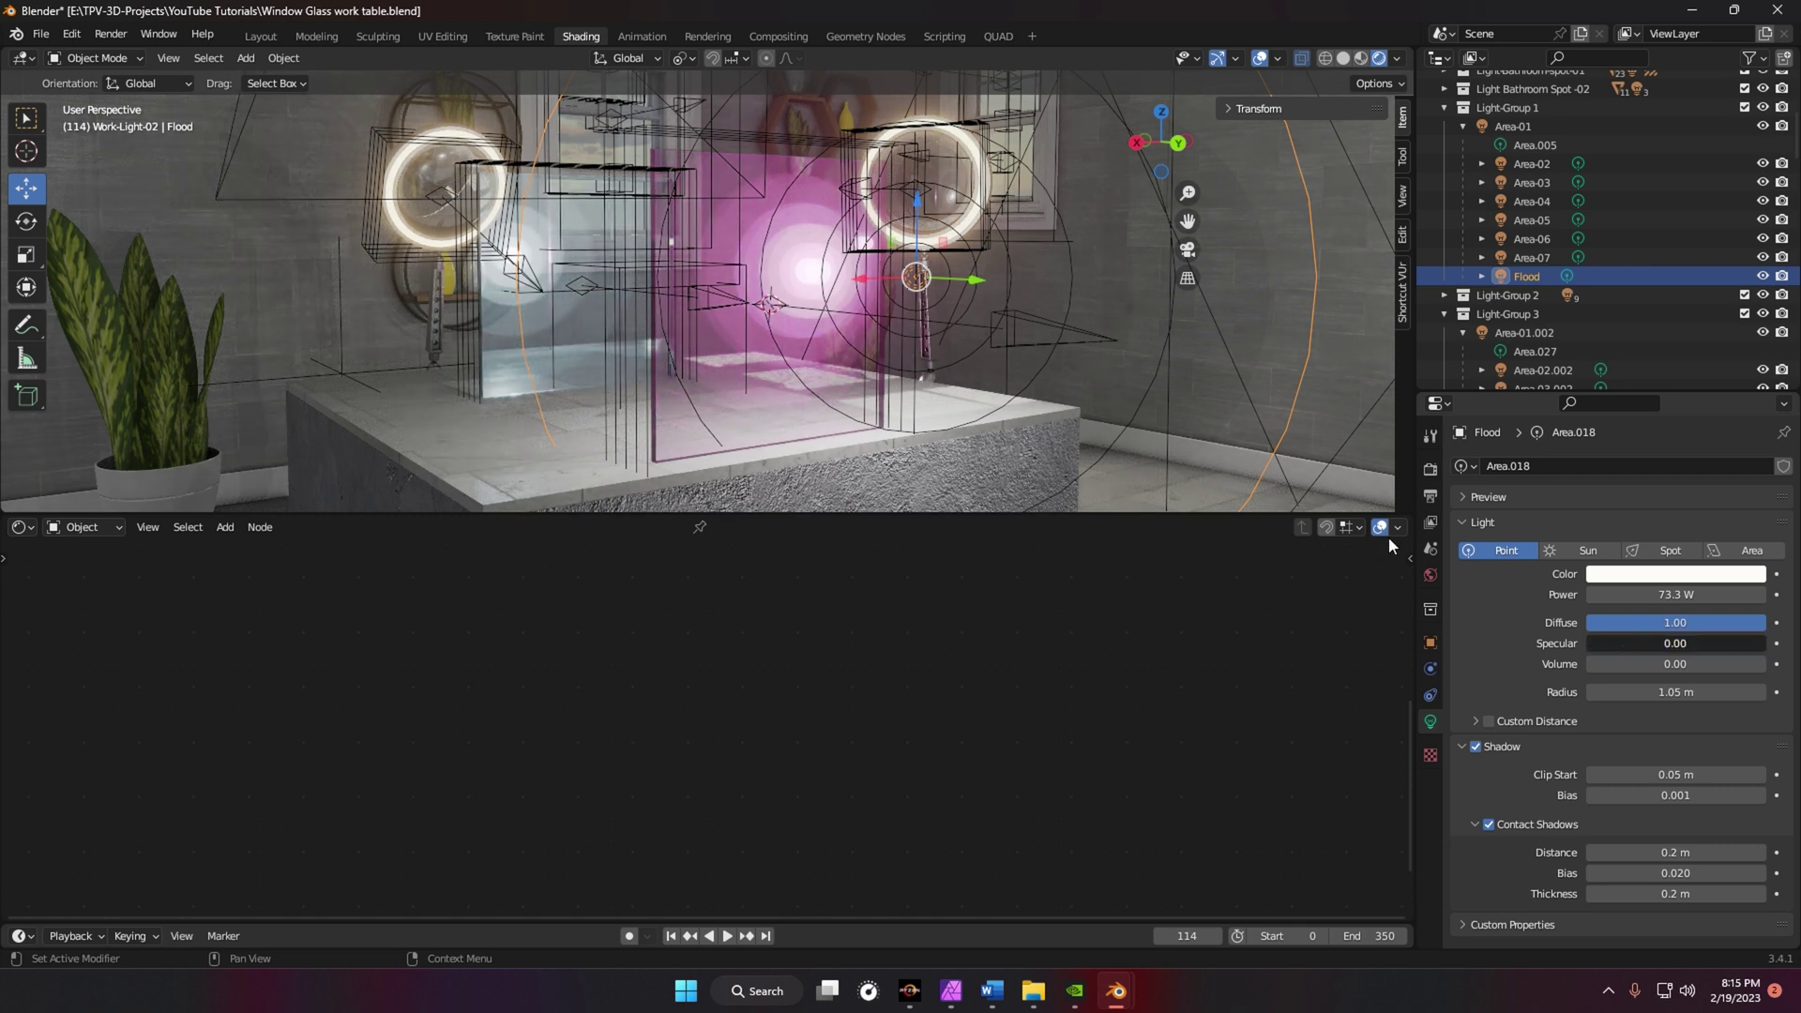
- Move the Area-01 light with its children about -1.35 m along X, away from the glass panel
{"action": "left_click", "coordinate": [1517, 122]}
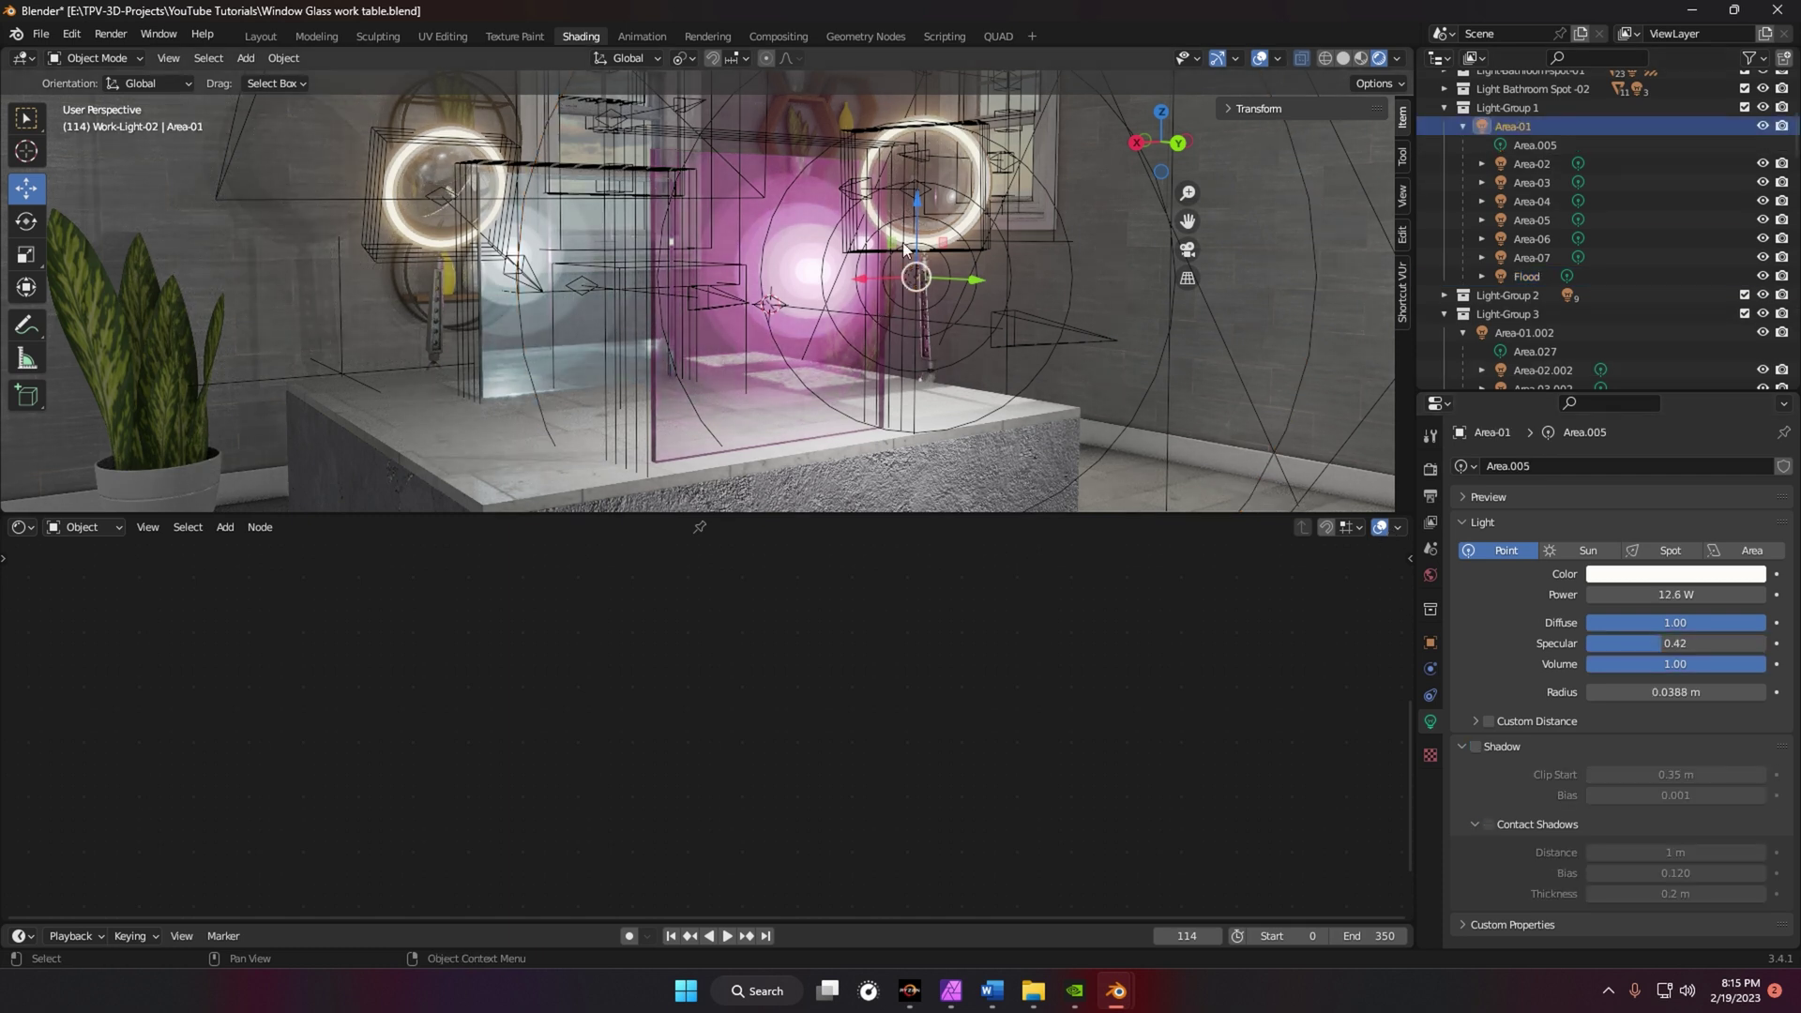
{"action": "left_click_drag", "start_coordinate": [869, 278], "coordinate": [1236, 283]}
{"action": "scroll", "coordinate": [735, 313], "scroll_direction": "down", "scroll_amount": 3}
{"action": "scroll", "coordinate": [700, 313], "scroll_direction": "down", "scroll_amount": 5}
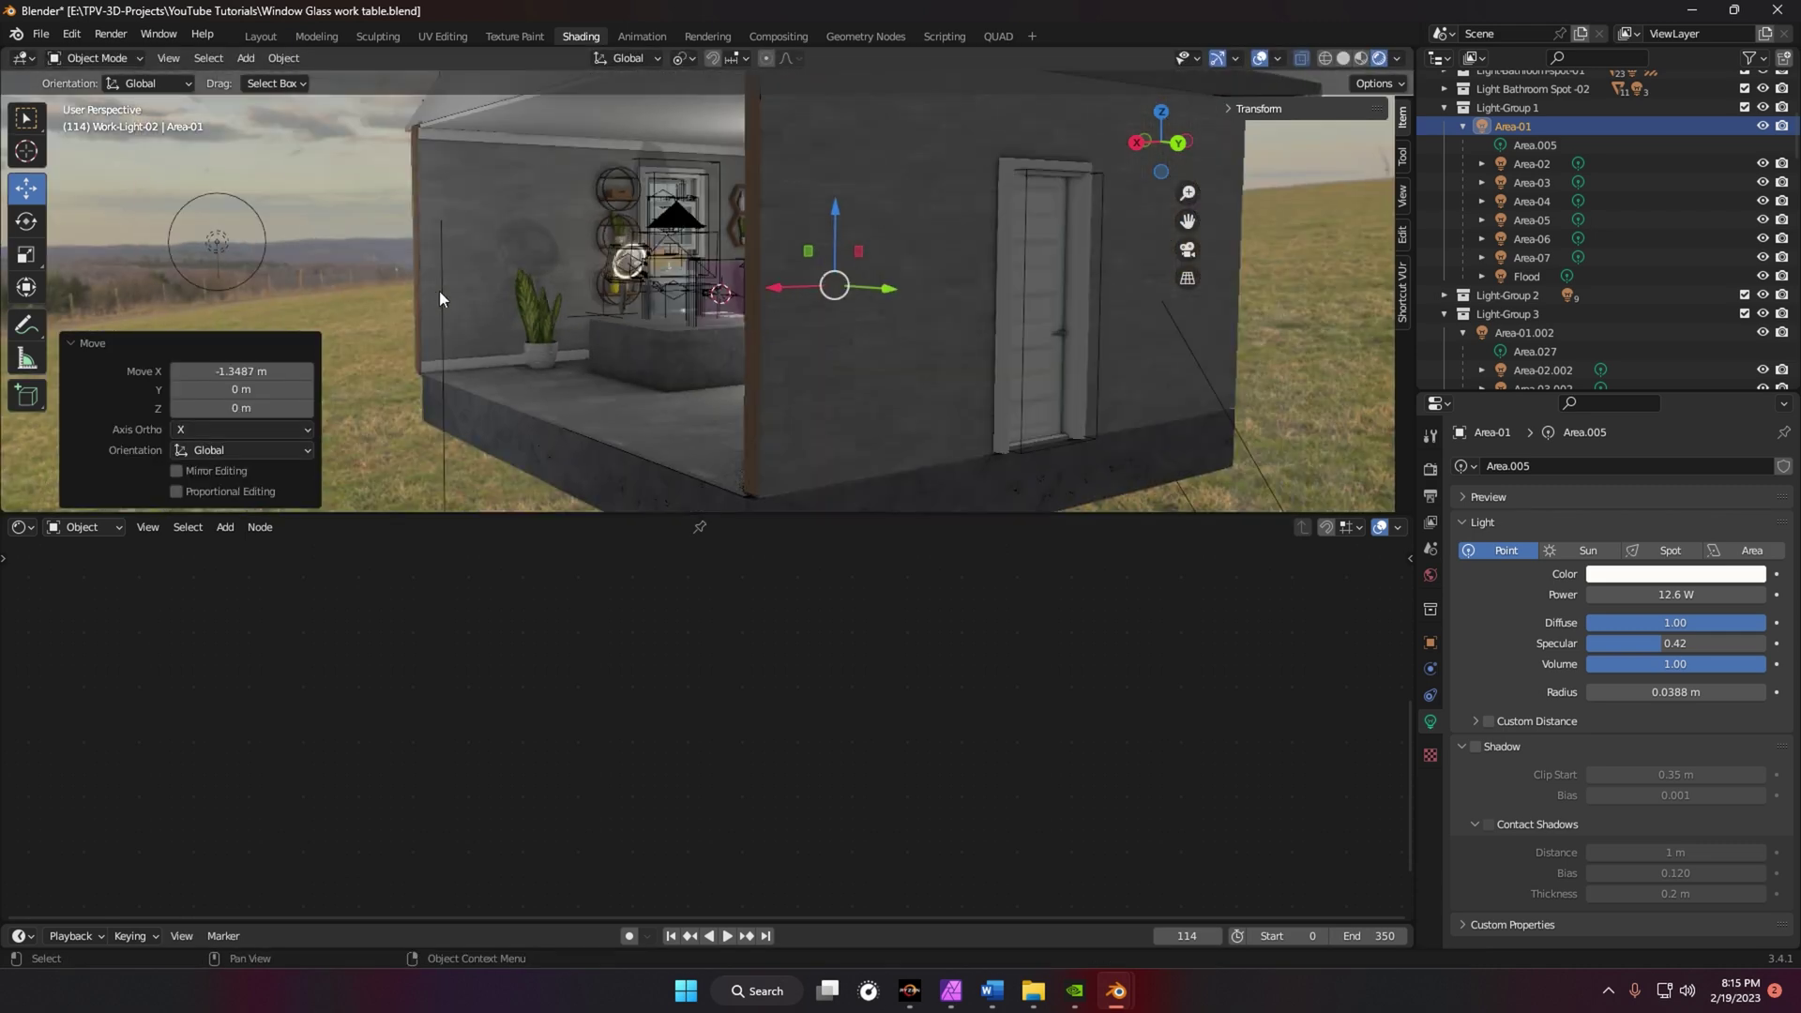
- Move the point light outside the building about -6.56 m along X into the room, and lower it about 0.68 m
{"action": "left_click", "coordinate": [255, 261]}
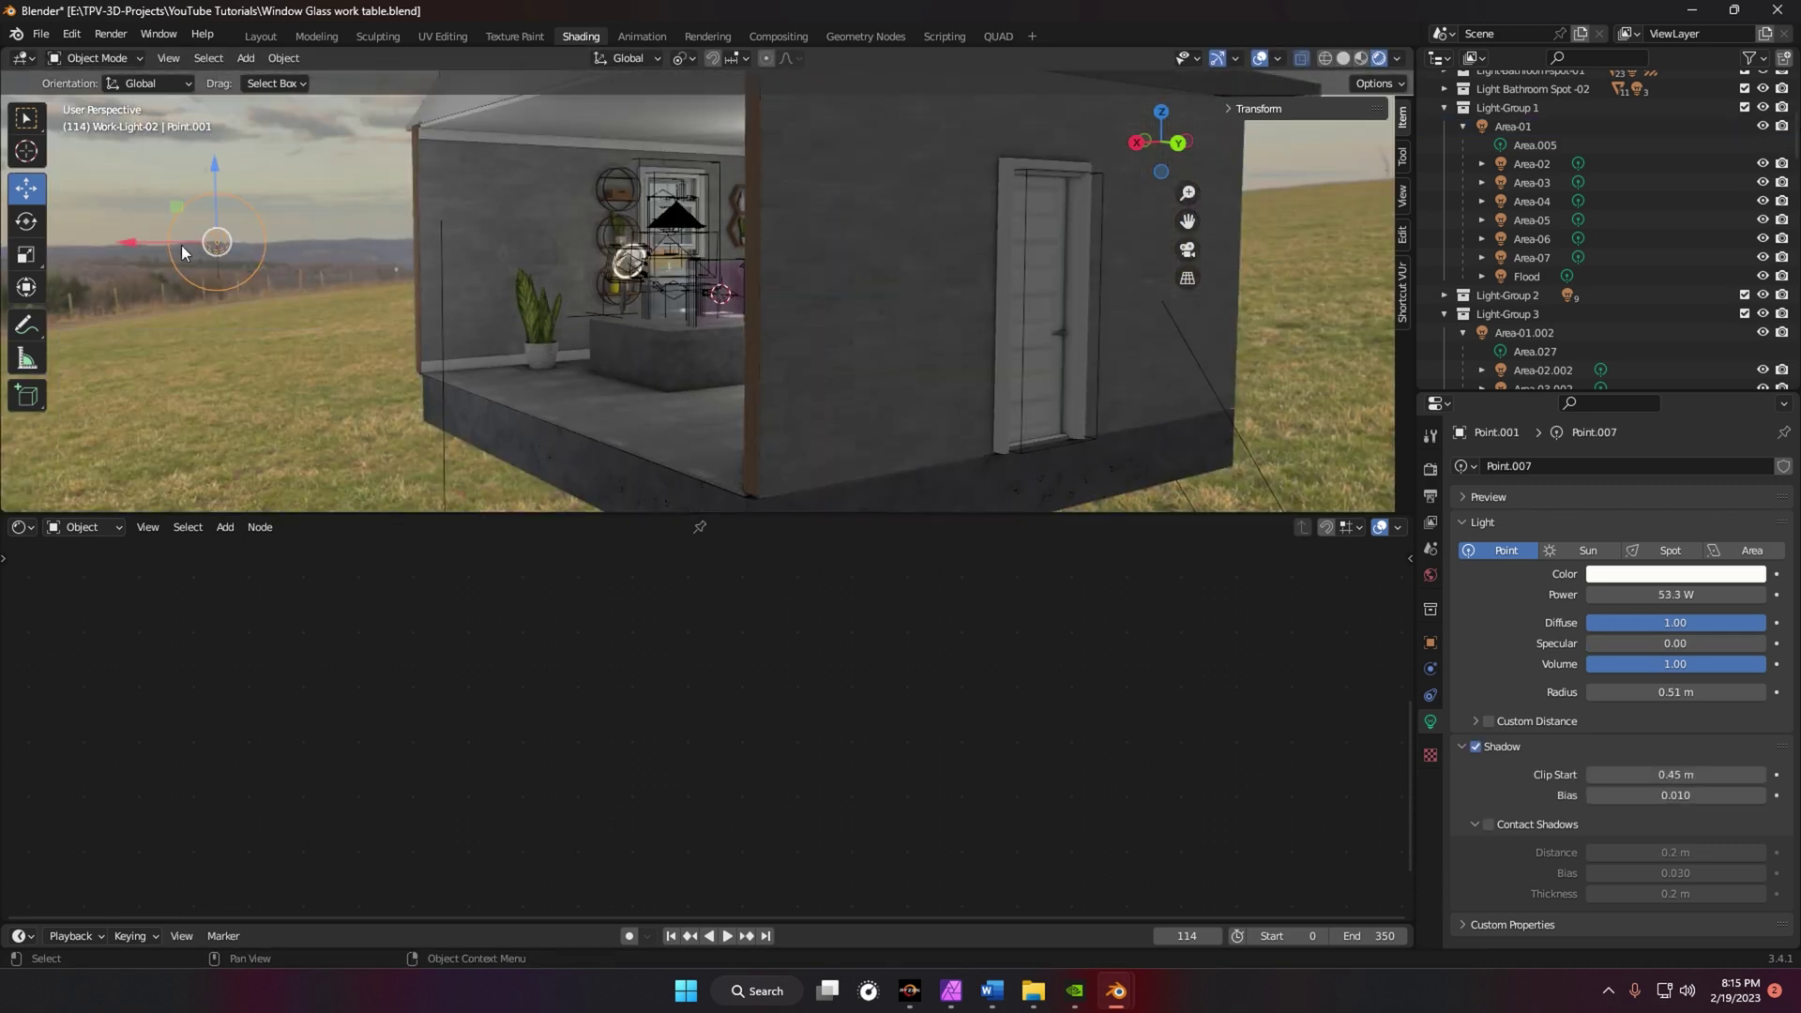
{"action": "key", "text": "shift+d"}
{"action": "key", "text": "x"}
{"action": "left_click", "coordinate": [684, 317]}
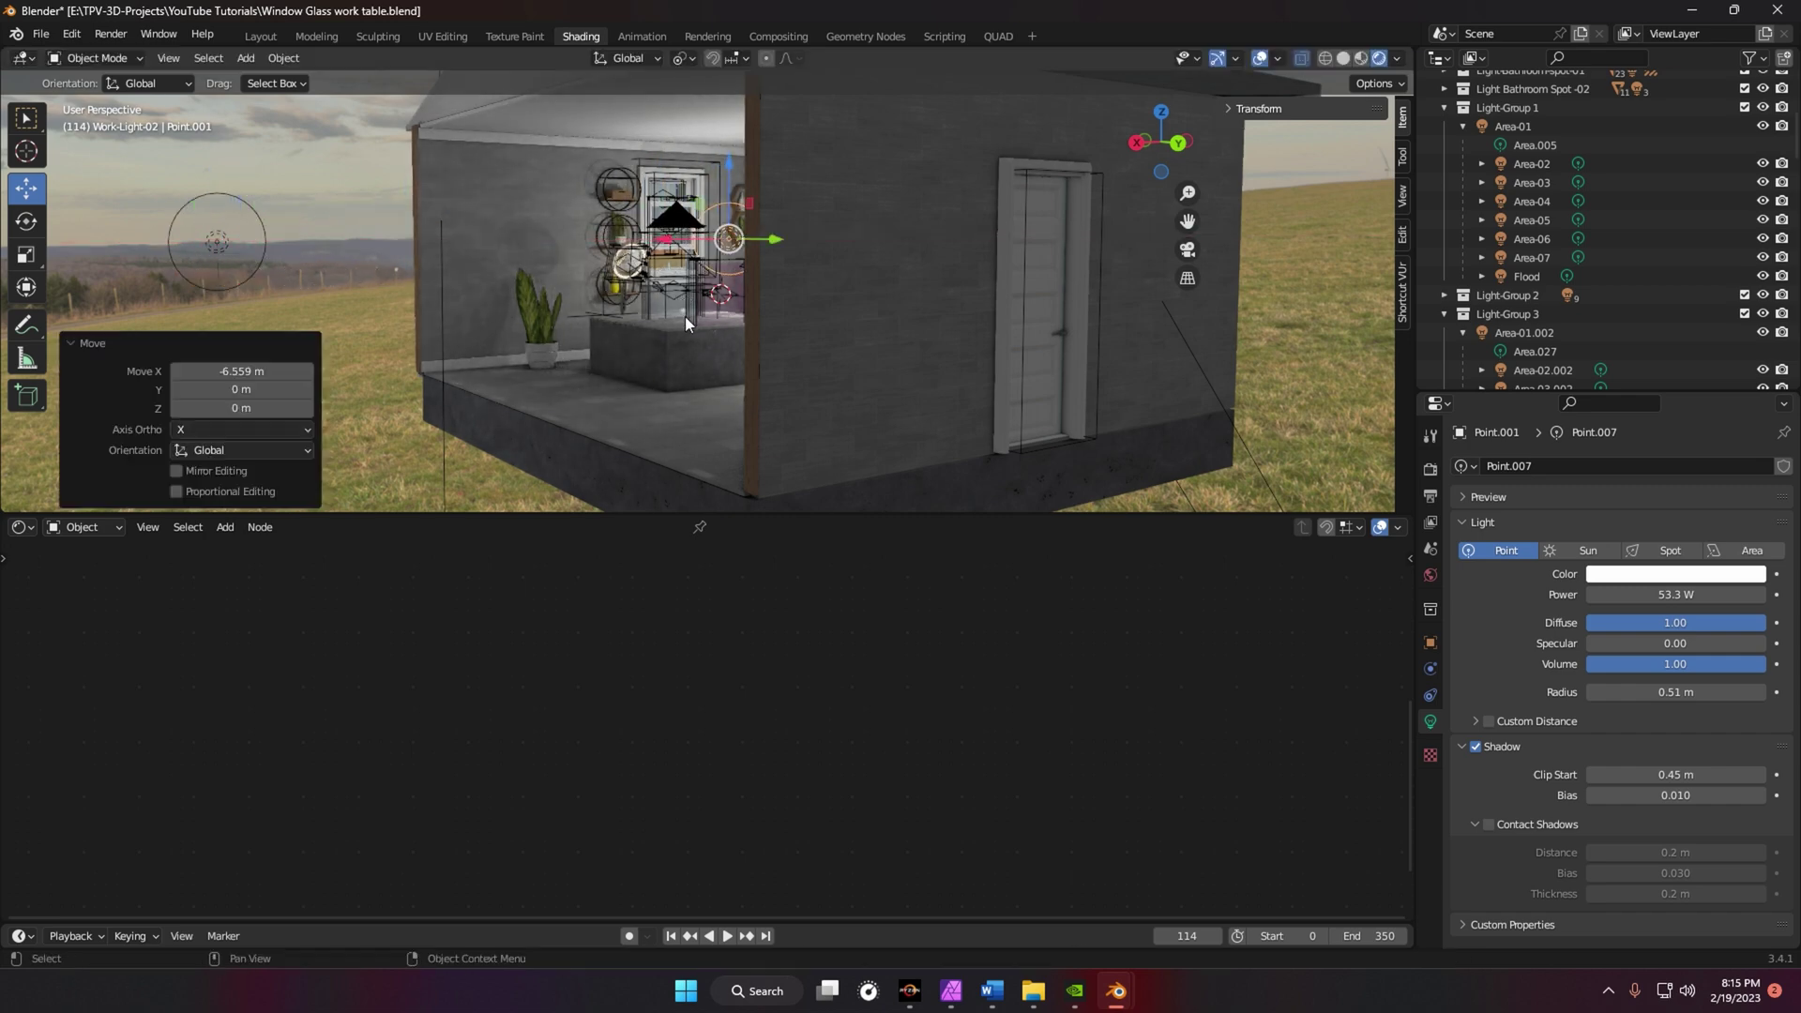
{"action": "scroll", "coordinate": [702, 334], "scroll_direction": "up", "scroll_amount": 6}
{"action": "middle_click_drag", "start_coordinate": [684, 336], "coordinate": [739, 334]}
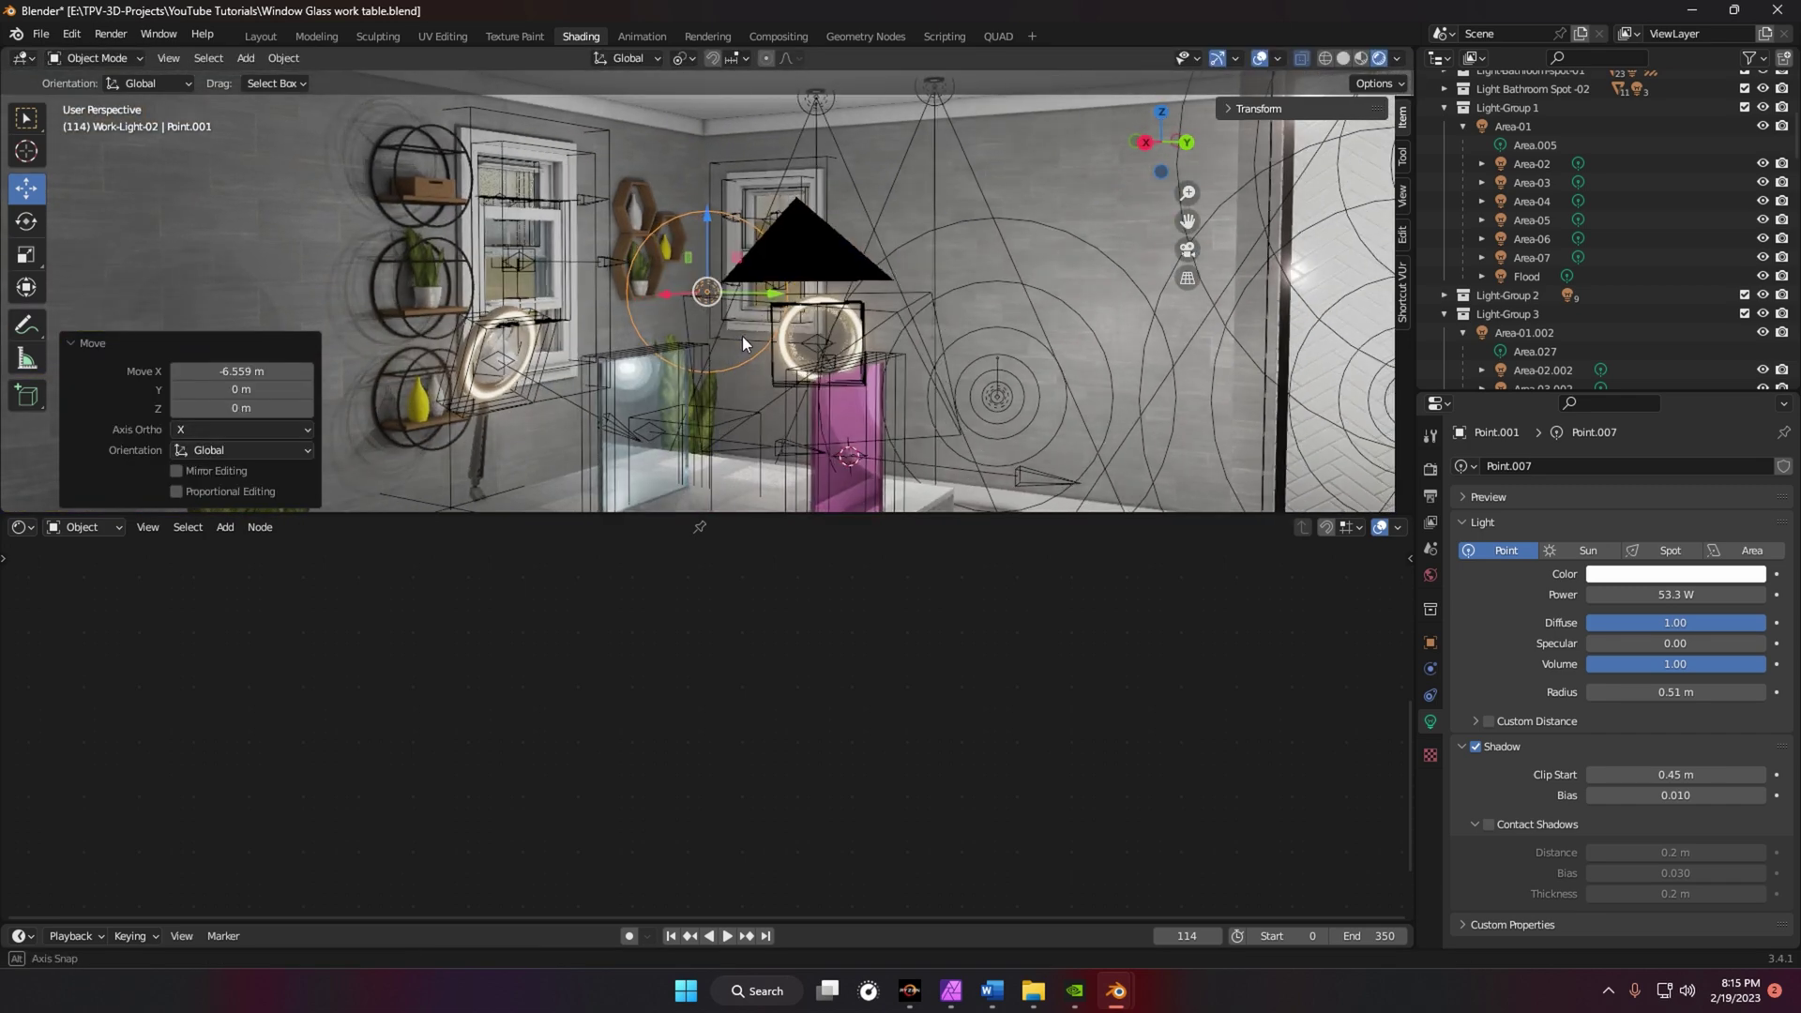
{"action": "left_click_drag", "start_coordinate": [769, 296], "coordinate": [937, 336]}
{"action": "middle_click_drag", "start_coordinate": [937, 336], "coordinate": [886, 399]}
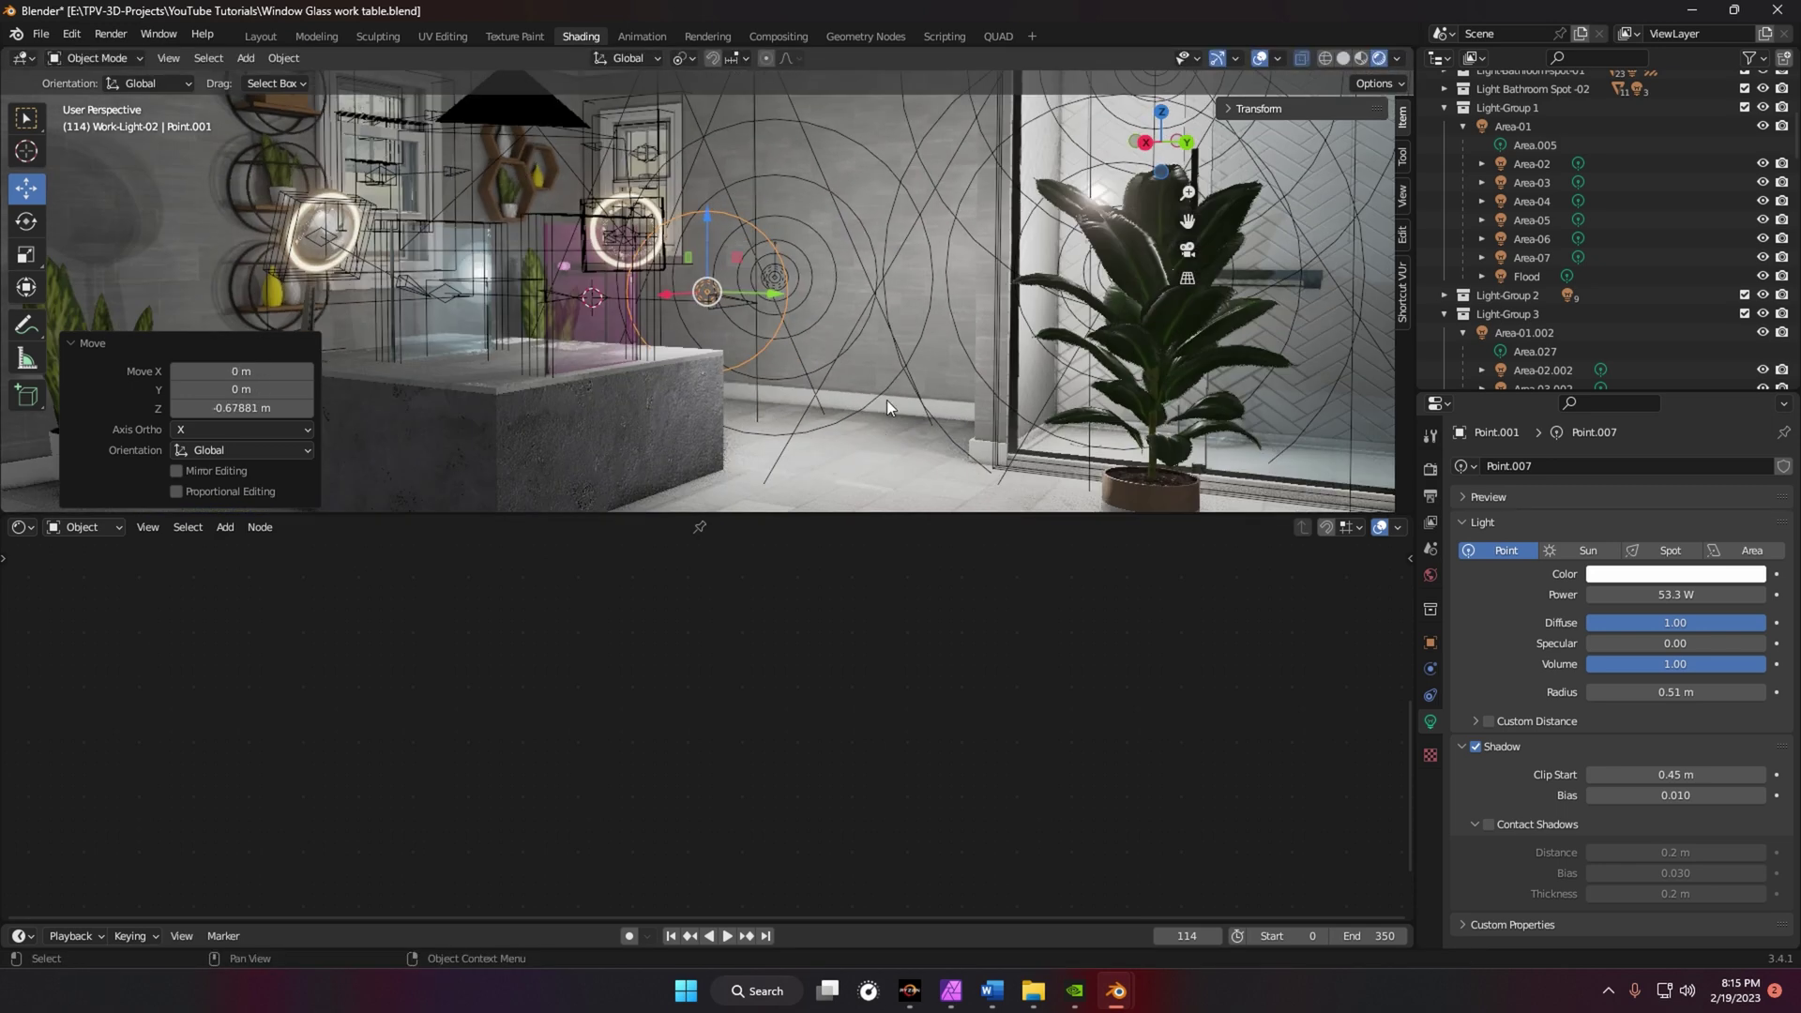
- Position the point light close in front of the pink glass panel, including about 0.26 m along Y
{"action": "scroll", "coordinate": [655, 336], "scroll_direction": "up", "scroll_amount": 5}
{"action": "scroll", "coordinate": [744, 324], "scroll_direction": "down", "scroll_amount": 5}
{"action": "scroll", "coordinate": [690, 306], "scroll_direction": "up", "scroll_amount": 3}
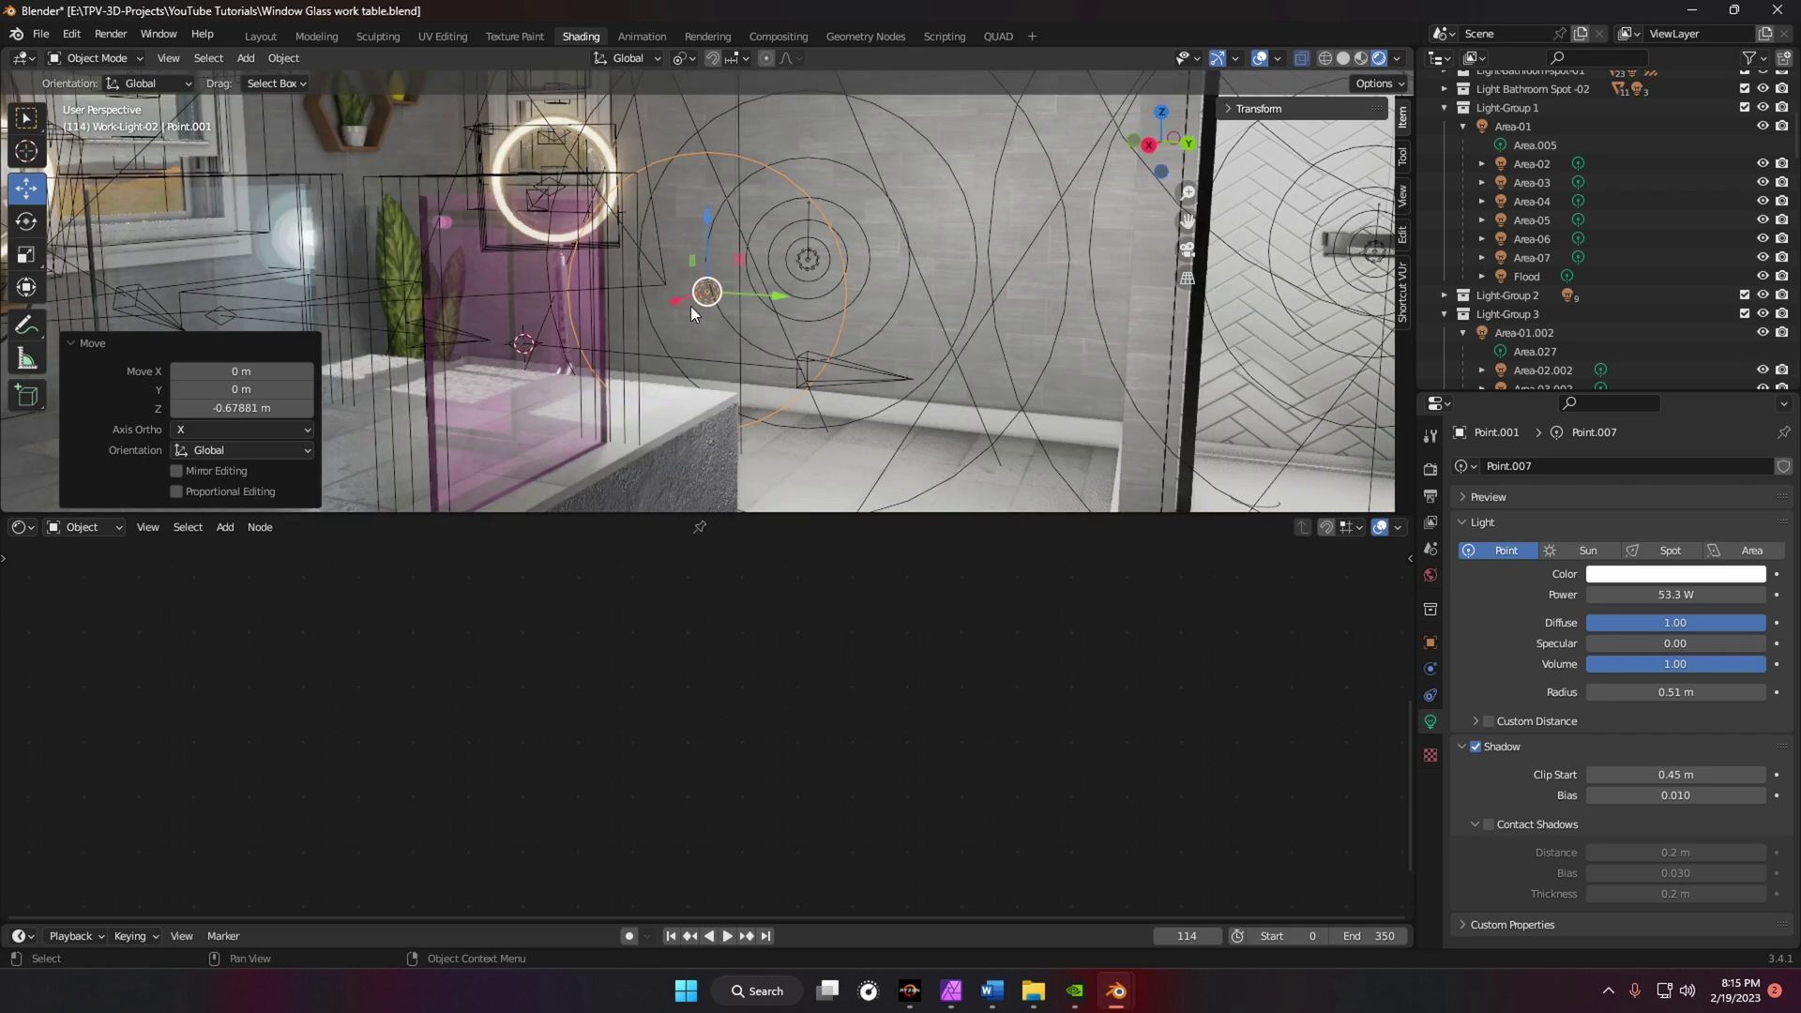
{"action": "left_click_drag", "start_coordinate": [636, 329], "coordinate": [567, 385]}
{"action": "middle_click_drag", "start_coordinate": [567, 384], "coordinate": [699, 432]}
{"action": "left_click_drag", "start_coordinate": [861, 408], "coordinate": [921, 404]}
{"action": "middle_click_drag", "start_coordinate": [773, 402], "coordinate": [592, 332]}
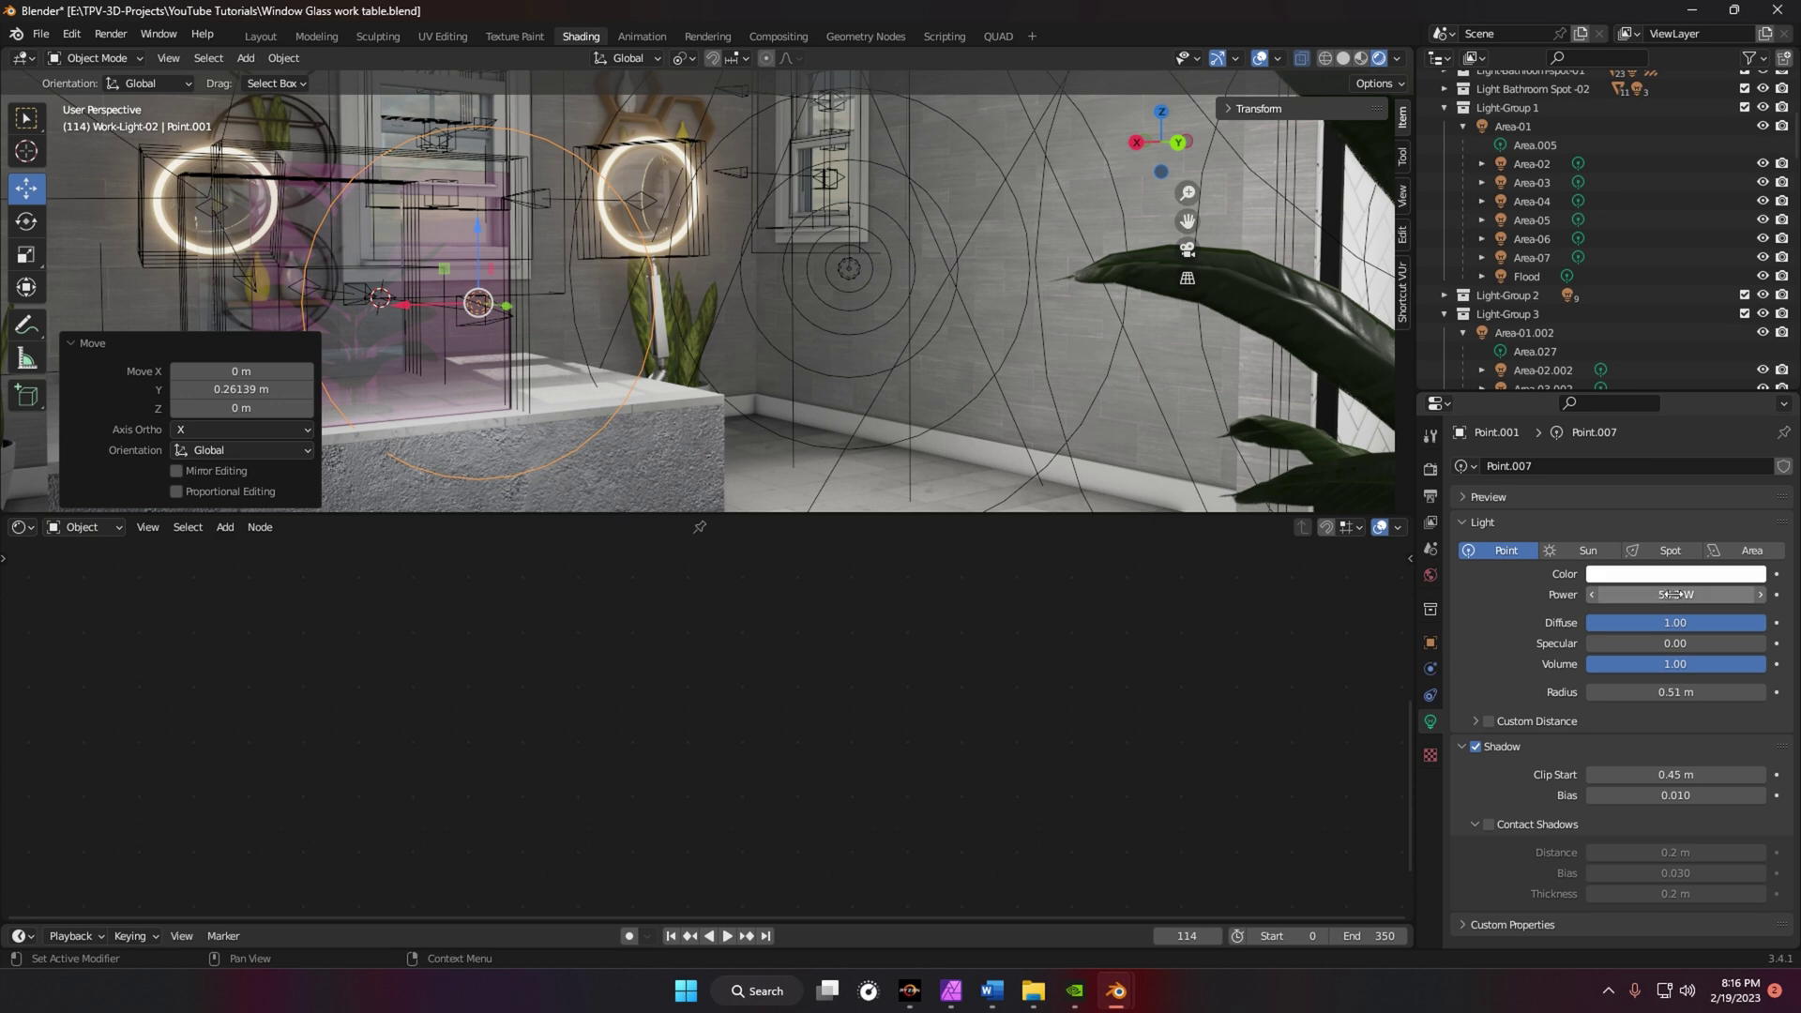
- Set the point light's power to 65.5 W and its specular to 1.00
{"action": "left_click_drag", "start_coordinate": [1675, 595], "coordinate": [1670, 595]}
{"action": "middle_click_drag", "start_coordinate": [760, 334], "coordinate": [921, 340], "text": "shift"}
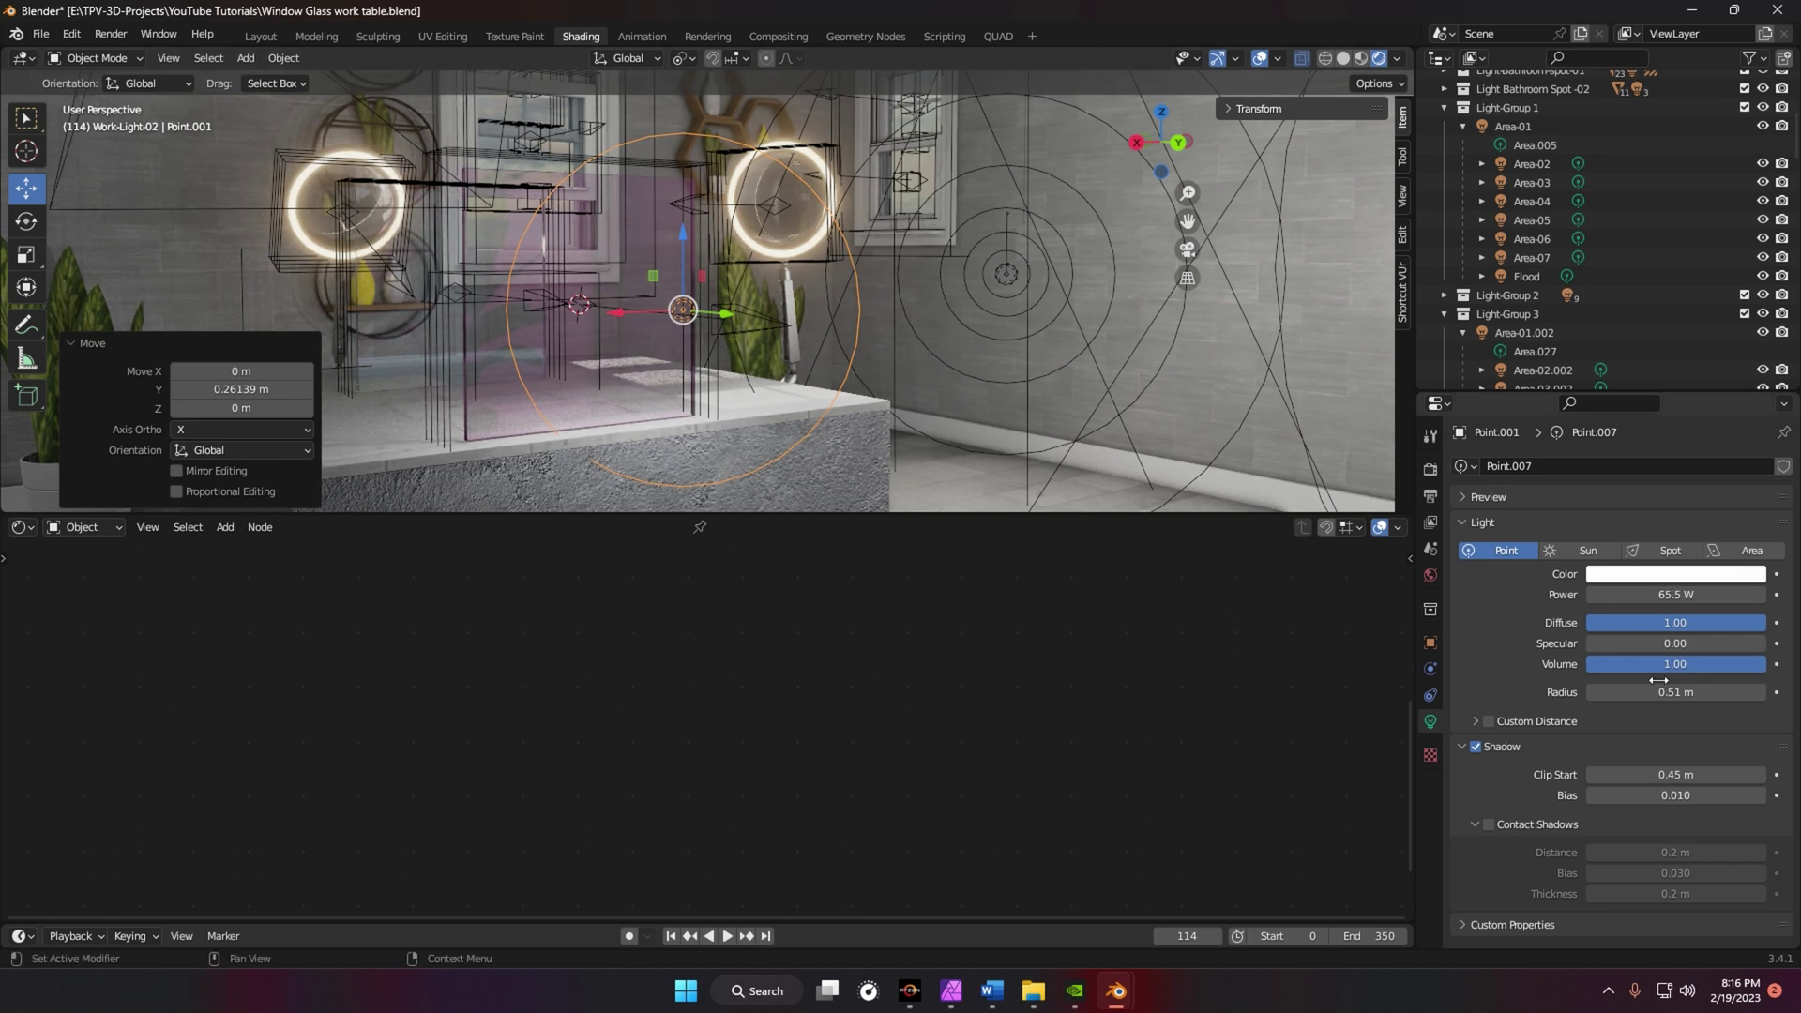
{"action": "left_click_drag", "start_coordinate": [1655, 643], "coordinate": [1735, 644]}
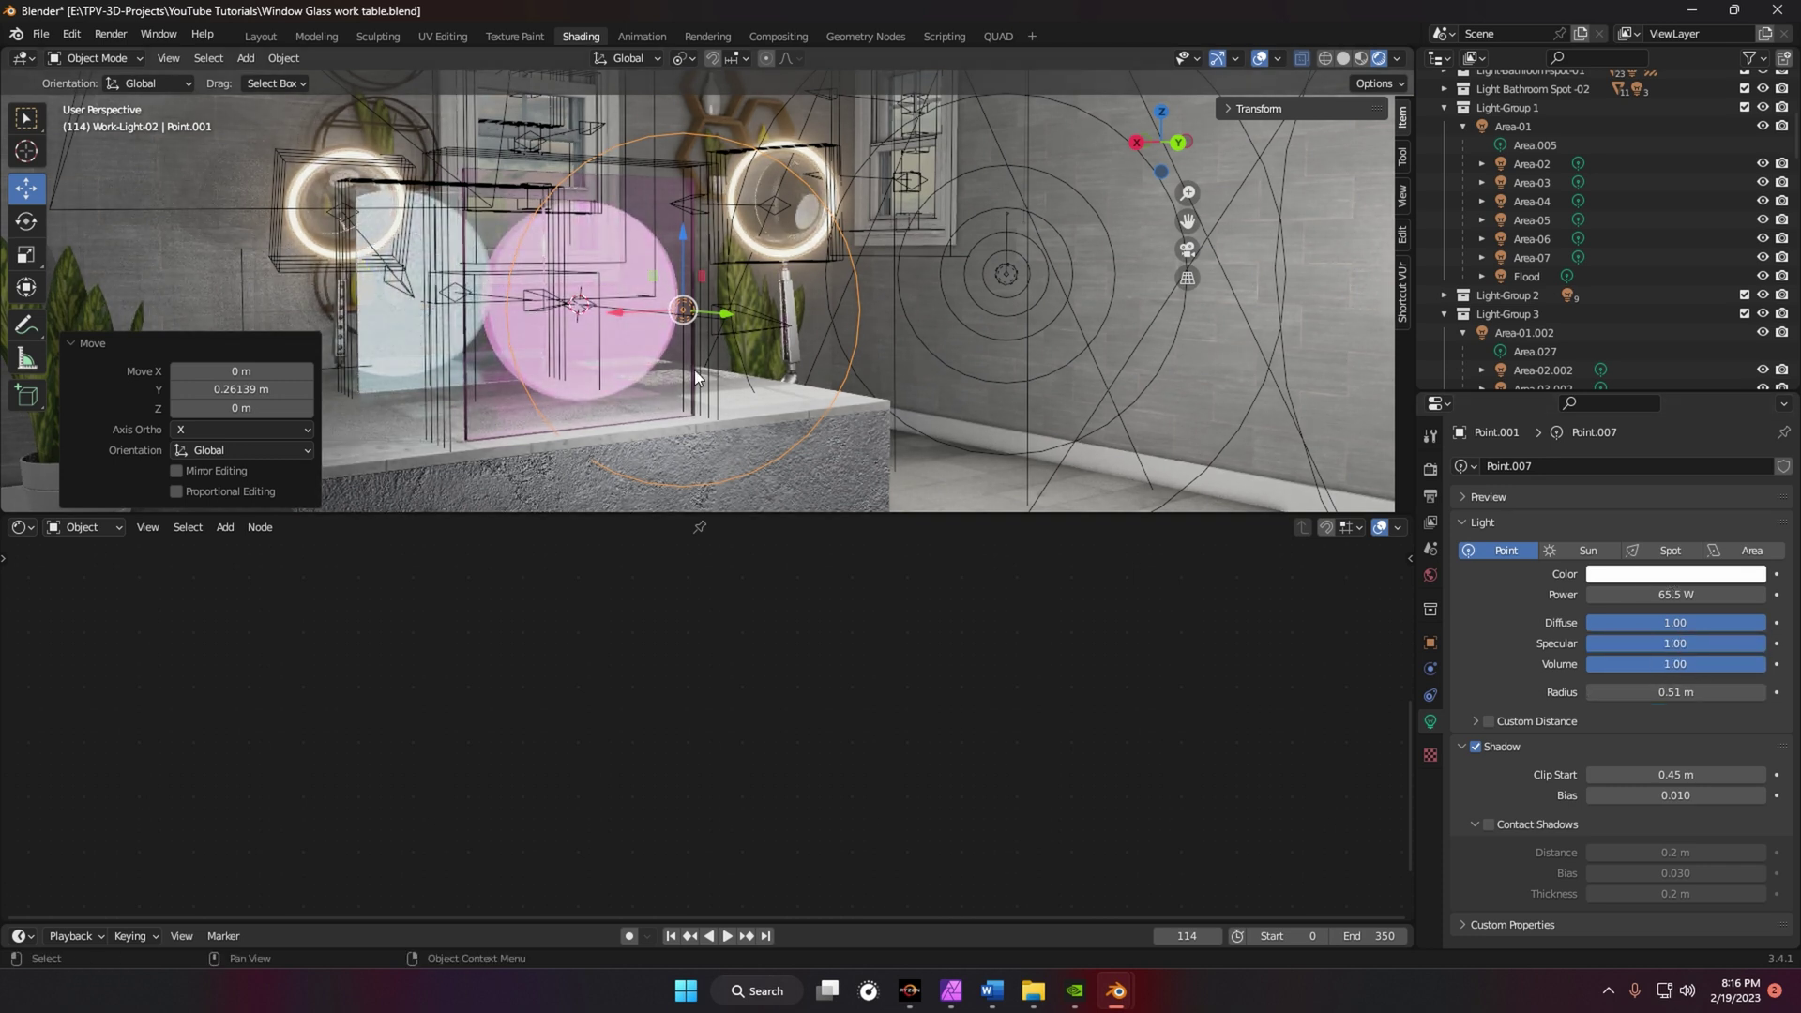
- Set the point light's specular to 0.00 and compare the reflections on the pink glass panel from several angles
{"action": "scroll", "coordinate": [694, 367], "scroll_direction": "up", "scroll_amount": 2}
{"action": "mouse_move", "coordinate": [619, 324]}
{"action": "middle_mouse_down"}
{"action": "mouse_move", "coordinate": [668, 318]}
{"action": "mouse_move", "coordinate": [537, 319]}
{"action": "mouse_move", "coordinate": [591, 330]}
{"action": "middle_mouse_up"}
{"action": "left_click_drag", "start_coordinate": [1704, 644], "coordinate": [1512, 644]}
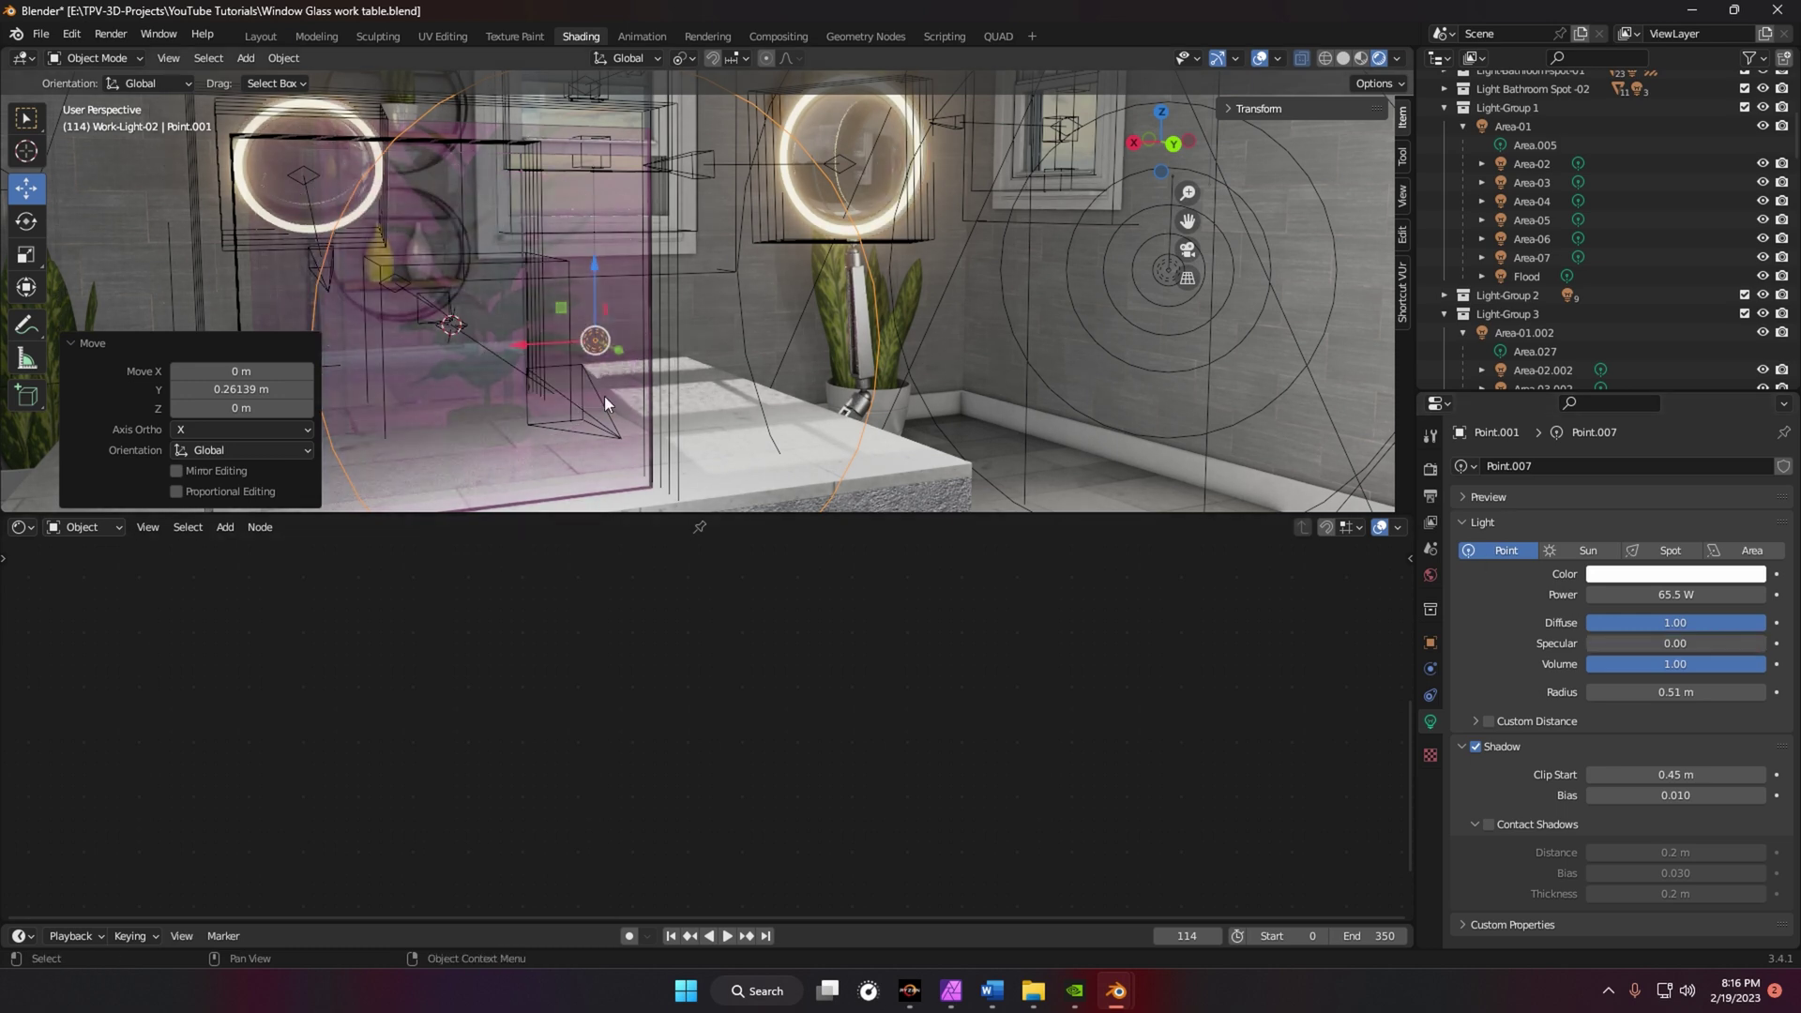
{"action": "scroll", "coordinate": [563, 360], "scroll_direction": "down", "scroll_amount": 2}
{"action": "middle_click_drag", "start_coordinate": [565, 358], "coordinate": [612, 363]}
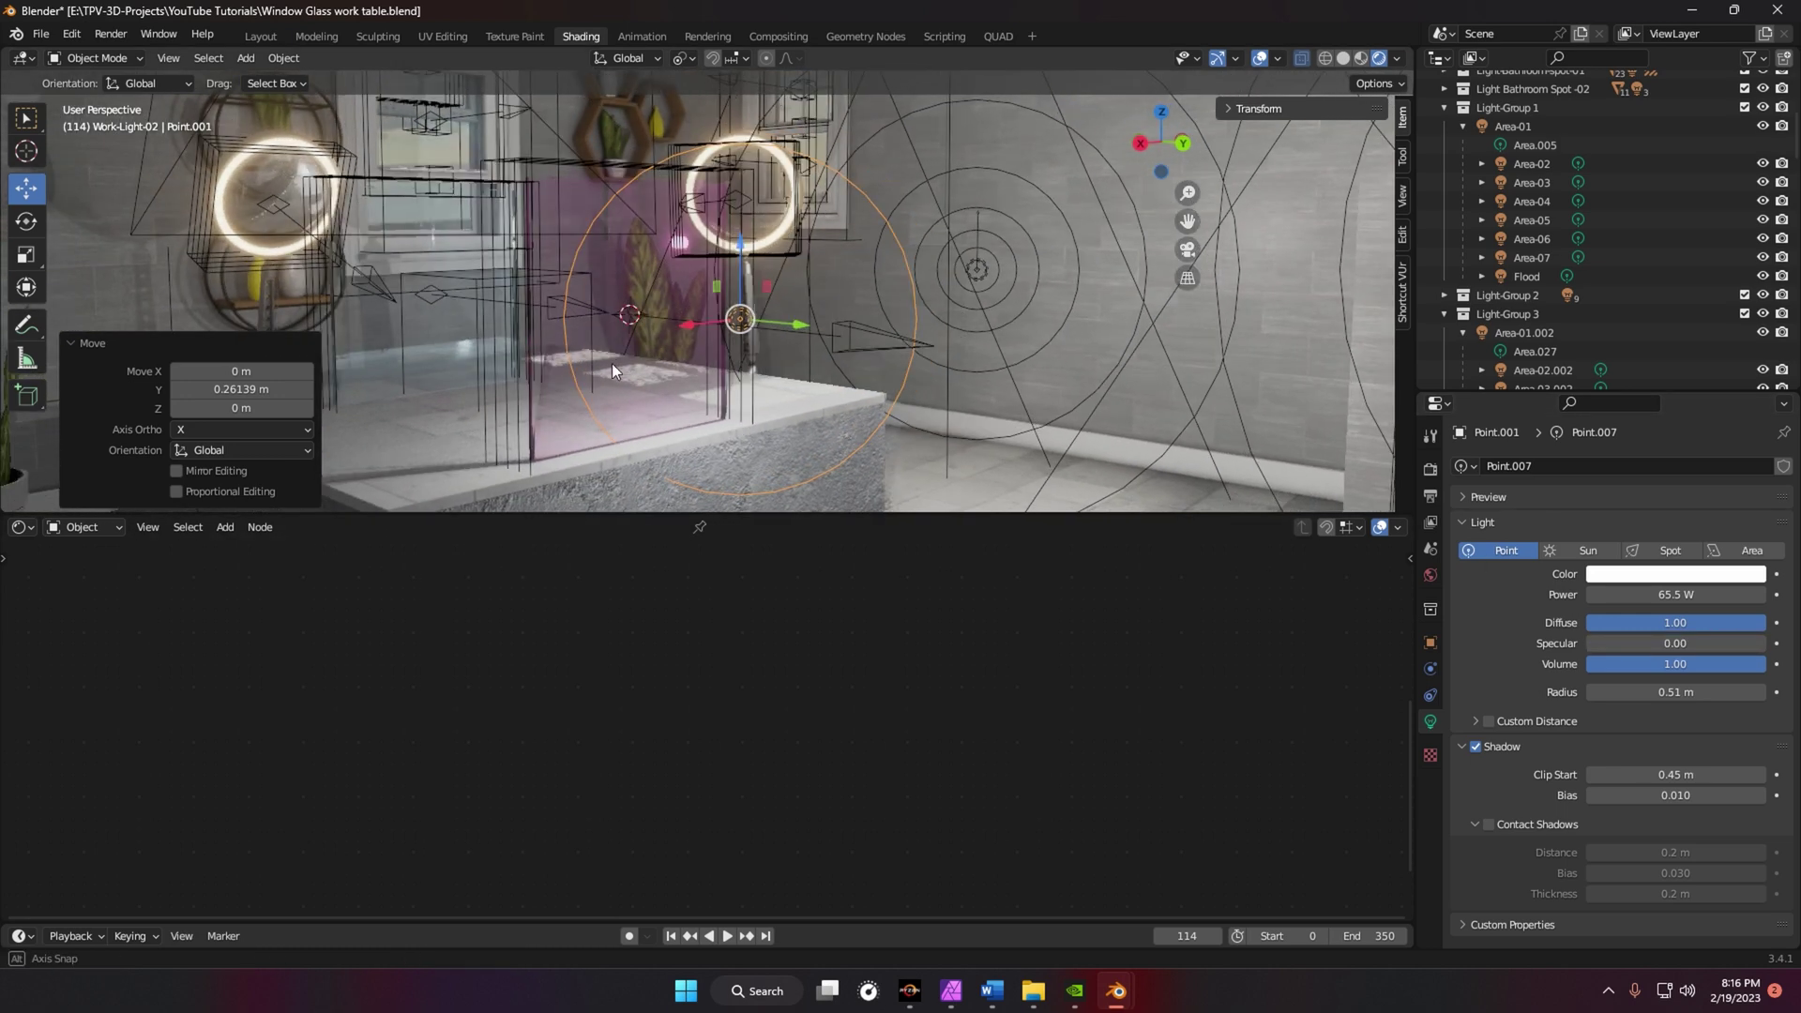
- Examine the light reflections on the shower glass around its black handle and on the pink glass panel in an enlarged 3D viewport
{"action": "key", "text": "Left"}
{"action": "middle_click_drag", "start_coordinate": [1000, 350], "coordinate": [1002, 148]}
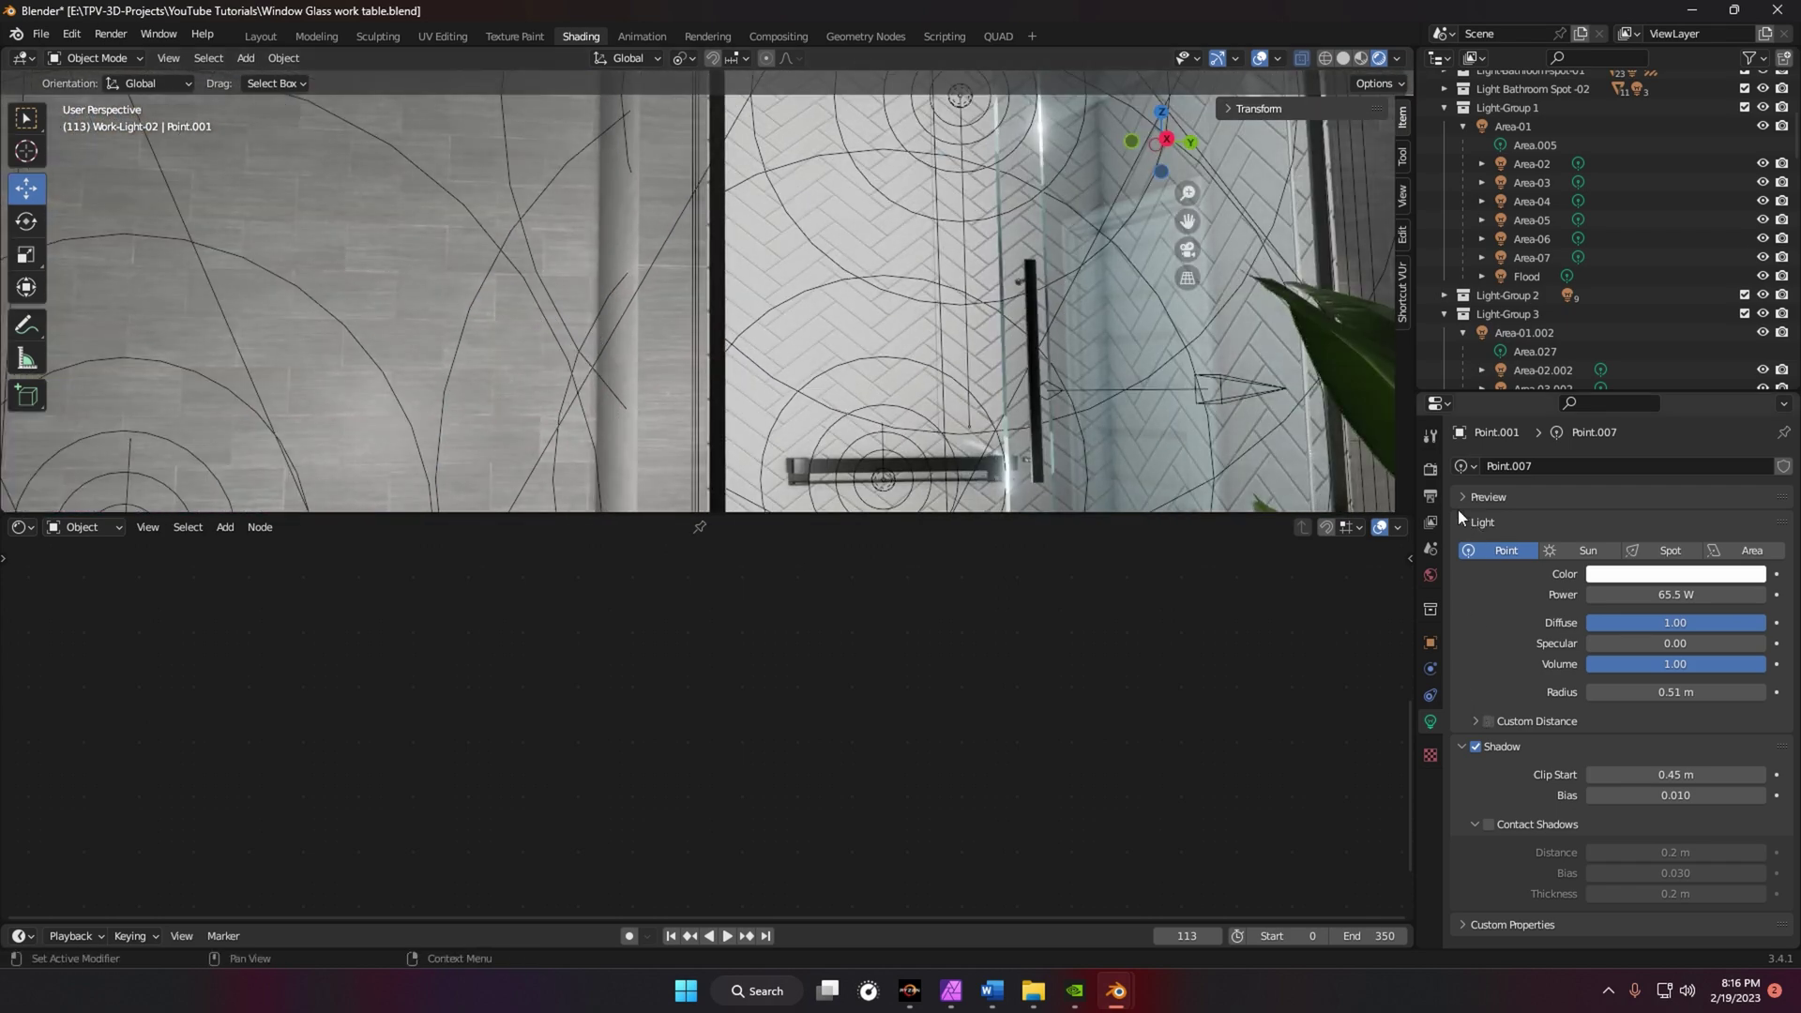
{"action": "left_click", "coordinate": [1430, 469]}
{"action": "middle_click_drag", "start_coordinate": [919, 216], "coordinate": [1047, 289]}
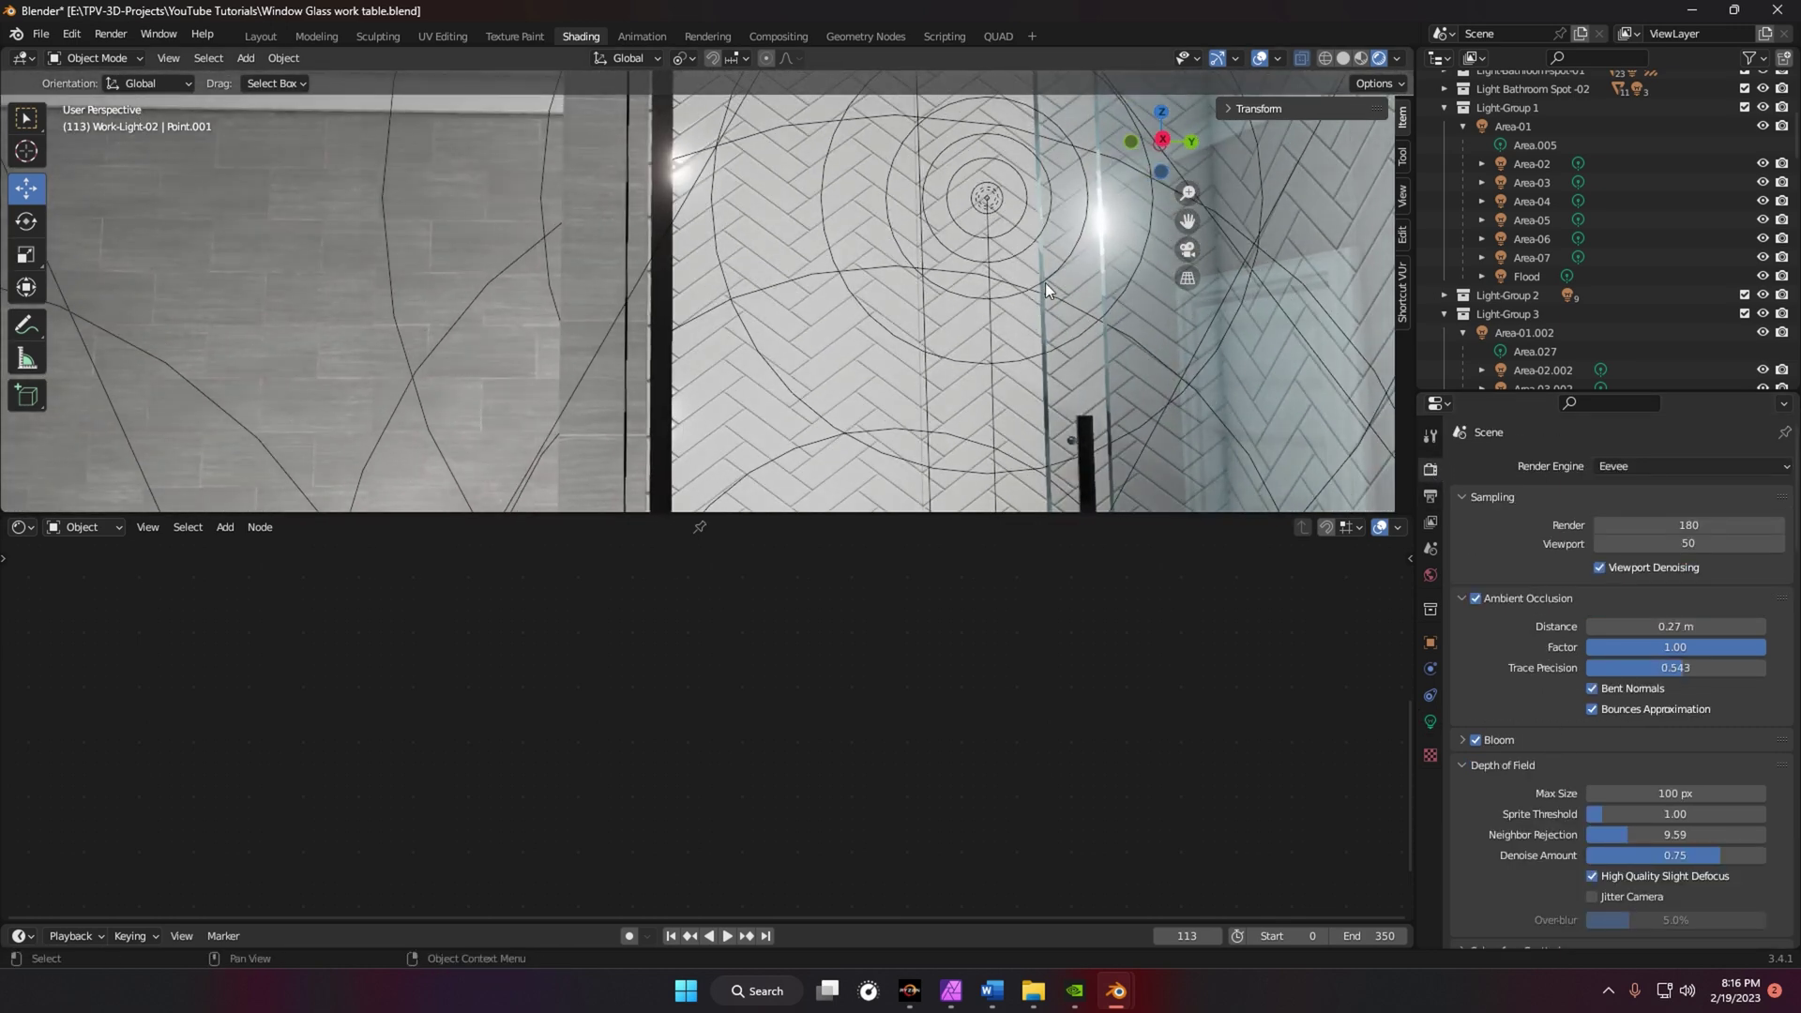
{"action": "left_click", "coordinate": [1084, 458]}
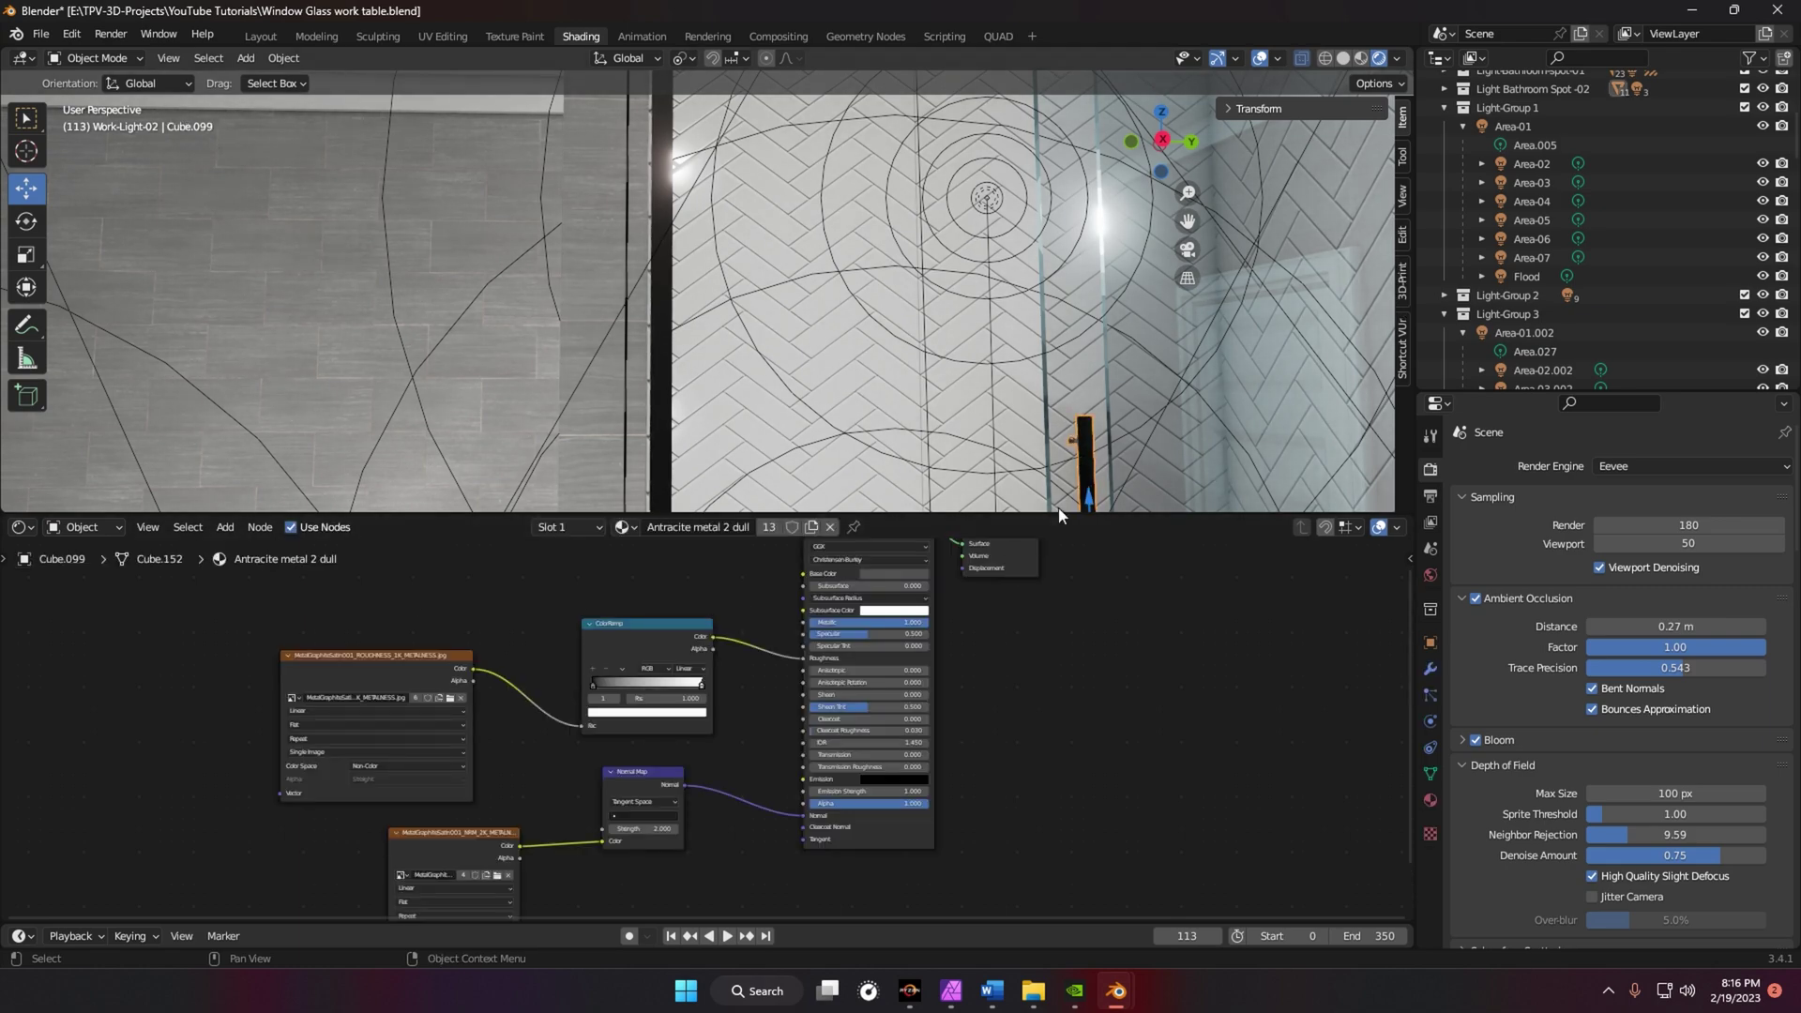
{"action": "left_click_drag", "start_coordinate": [1059, 511], "coordinate": [1060, 748]}
{"action": "middle_click_drag", "start_coordinate": [1079, 542], "coordinate": [827, 434]}
{"action": "middle_click_drag", "start_coordinate": [1005, 408], "coordinate": [535, 521]}
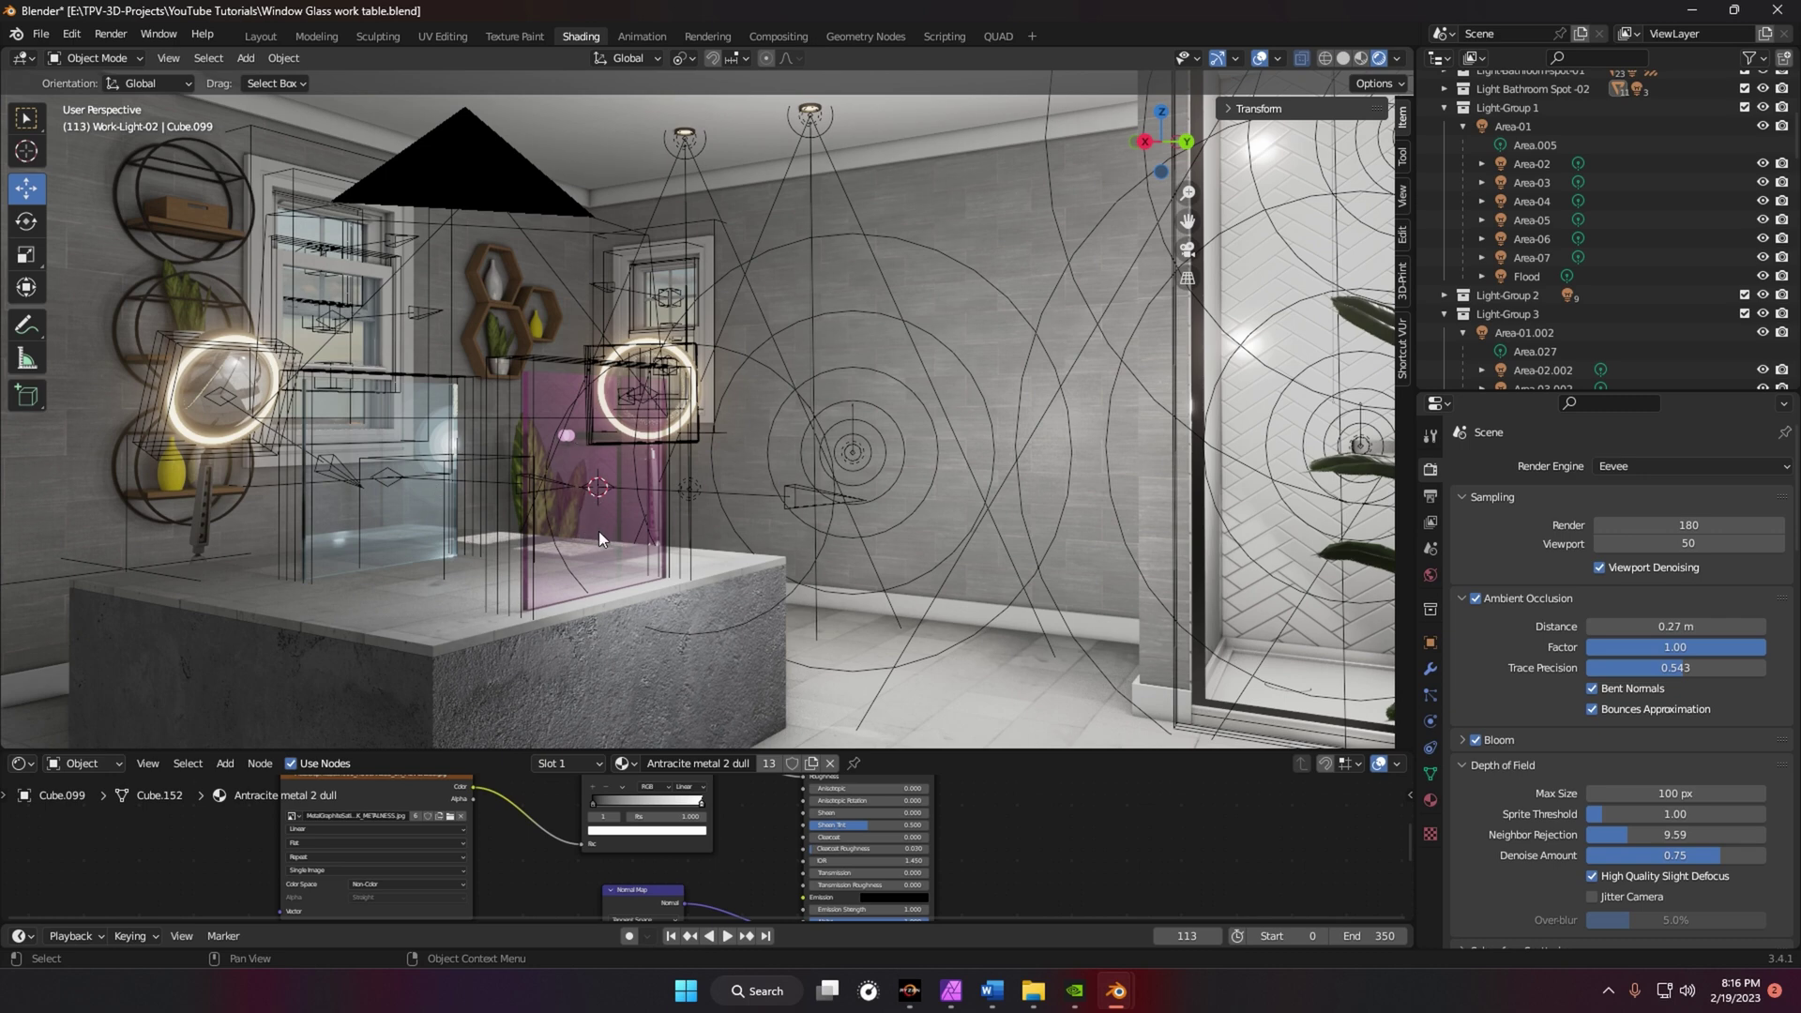
{"action": "scroll", "coordinate": [602, 593], "scroll_direction": "up", "scroll_amount": 4}
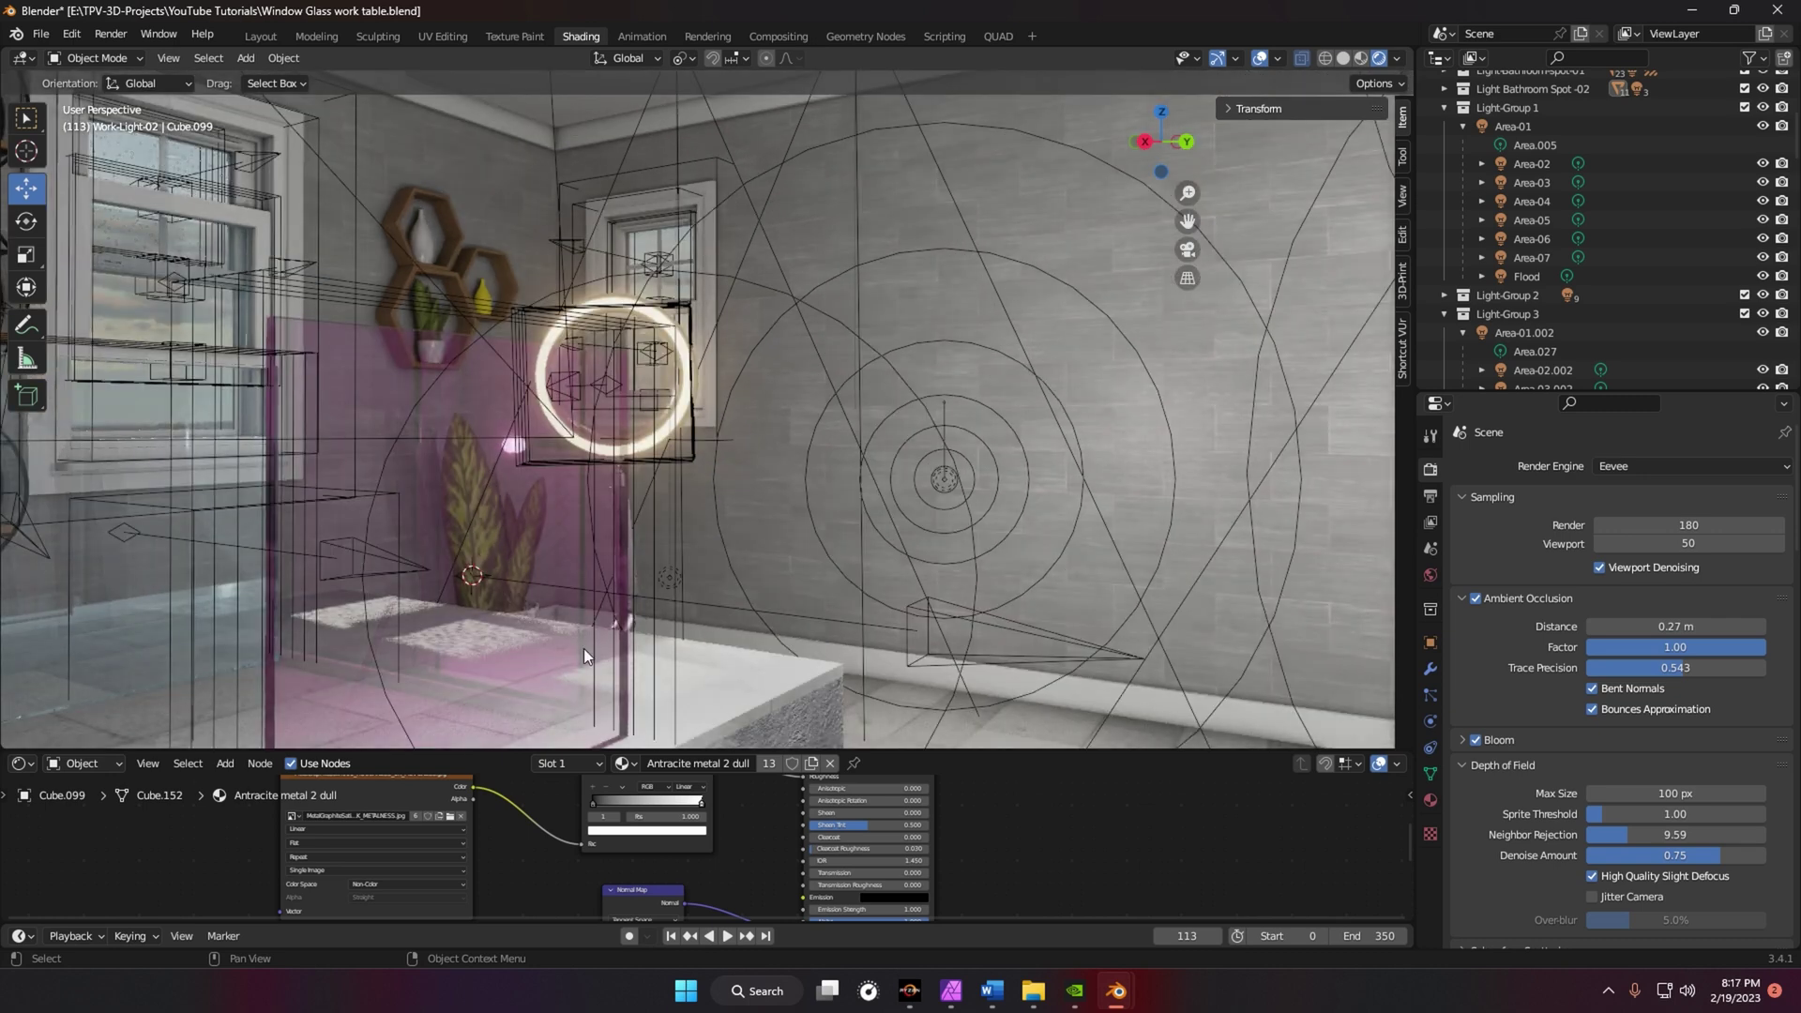
{"action": "scroll", "coordinate": [498, 549], "scroll_direction": "down", "scroll_amount": 4}
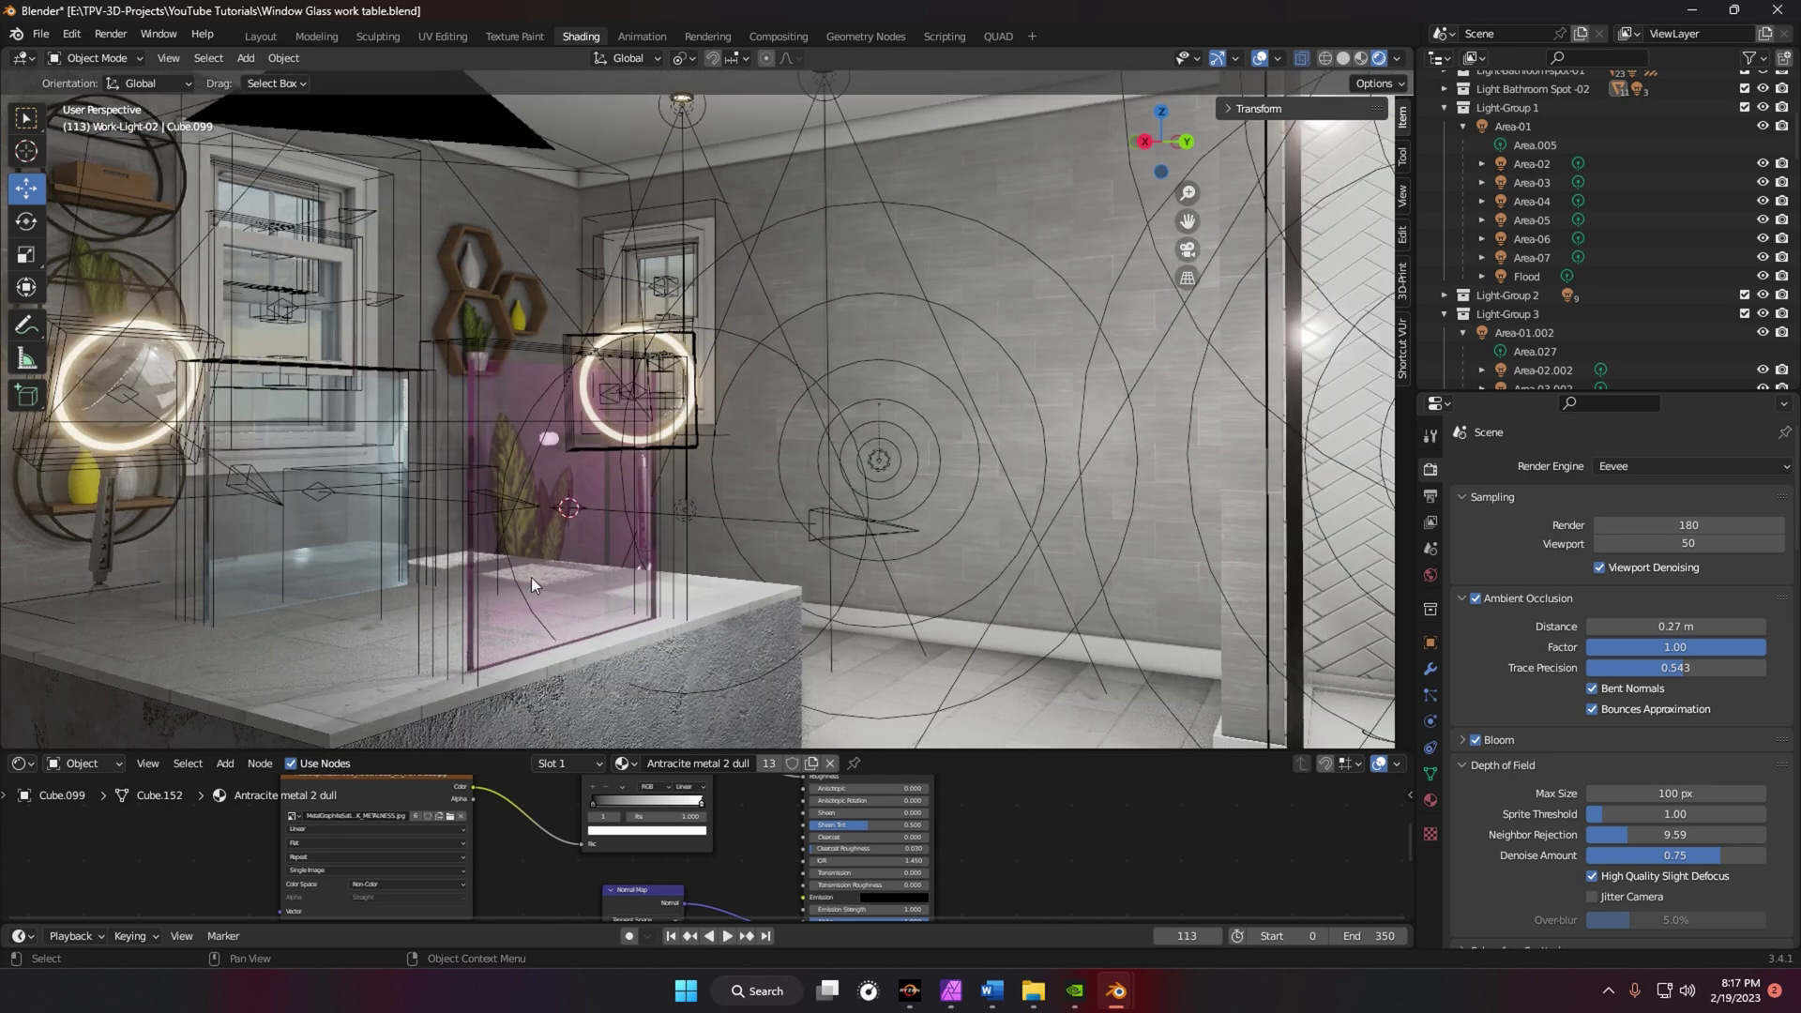
- Select the point light in front of the pink glass panel and set its specular to 0.66
{"action": "left_click", "coordinate": [832, 614]}
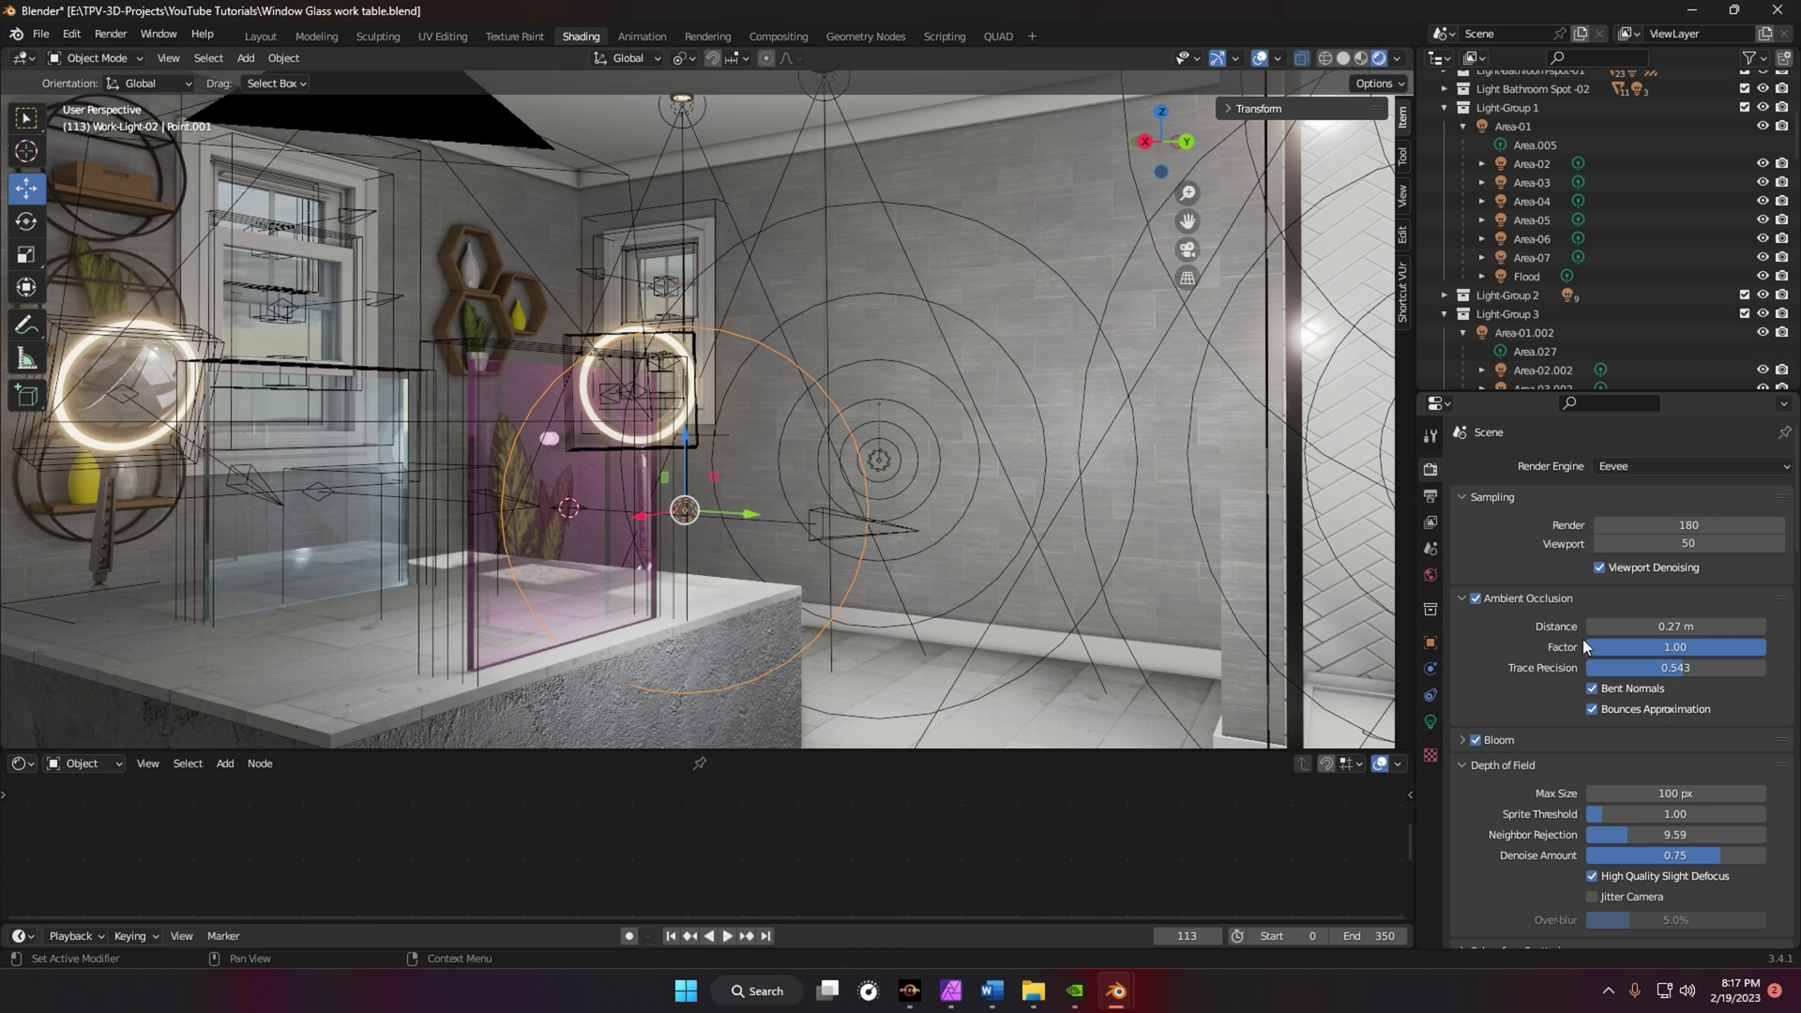
{"action": "left_click", "coordinate": [1431, 721]}
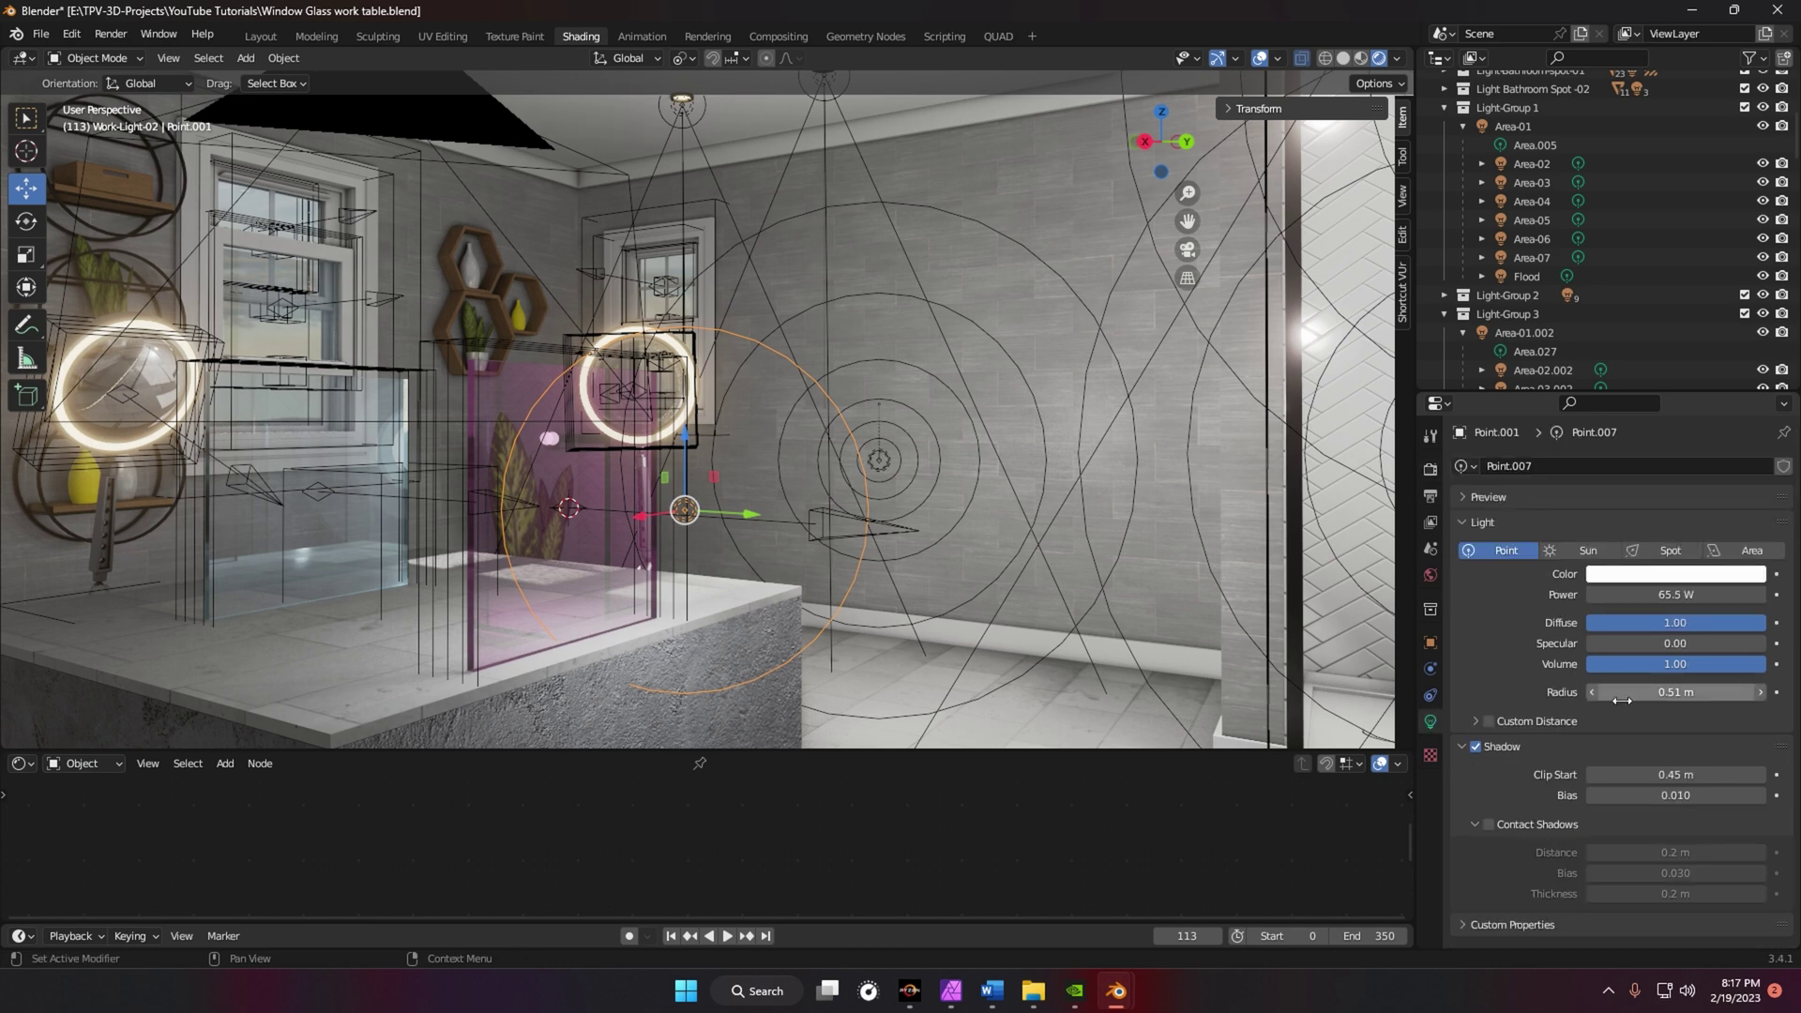
{"action": "left_click_drag", "start_coordinate": [1588, 643], "coordinate": [1704, 644]}
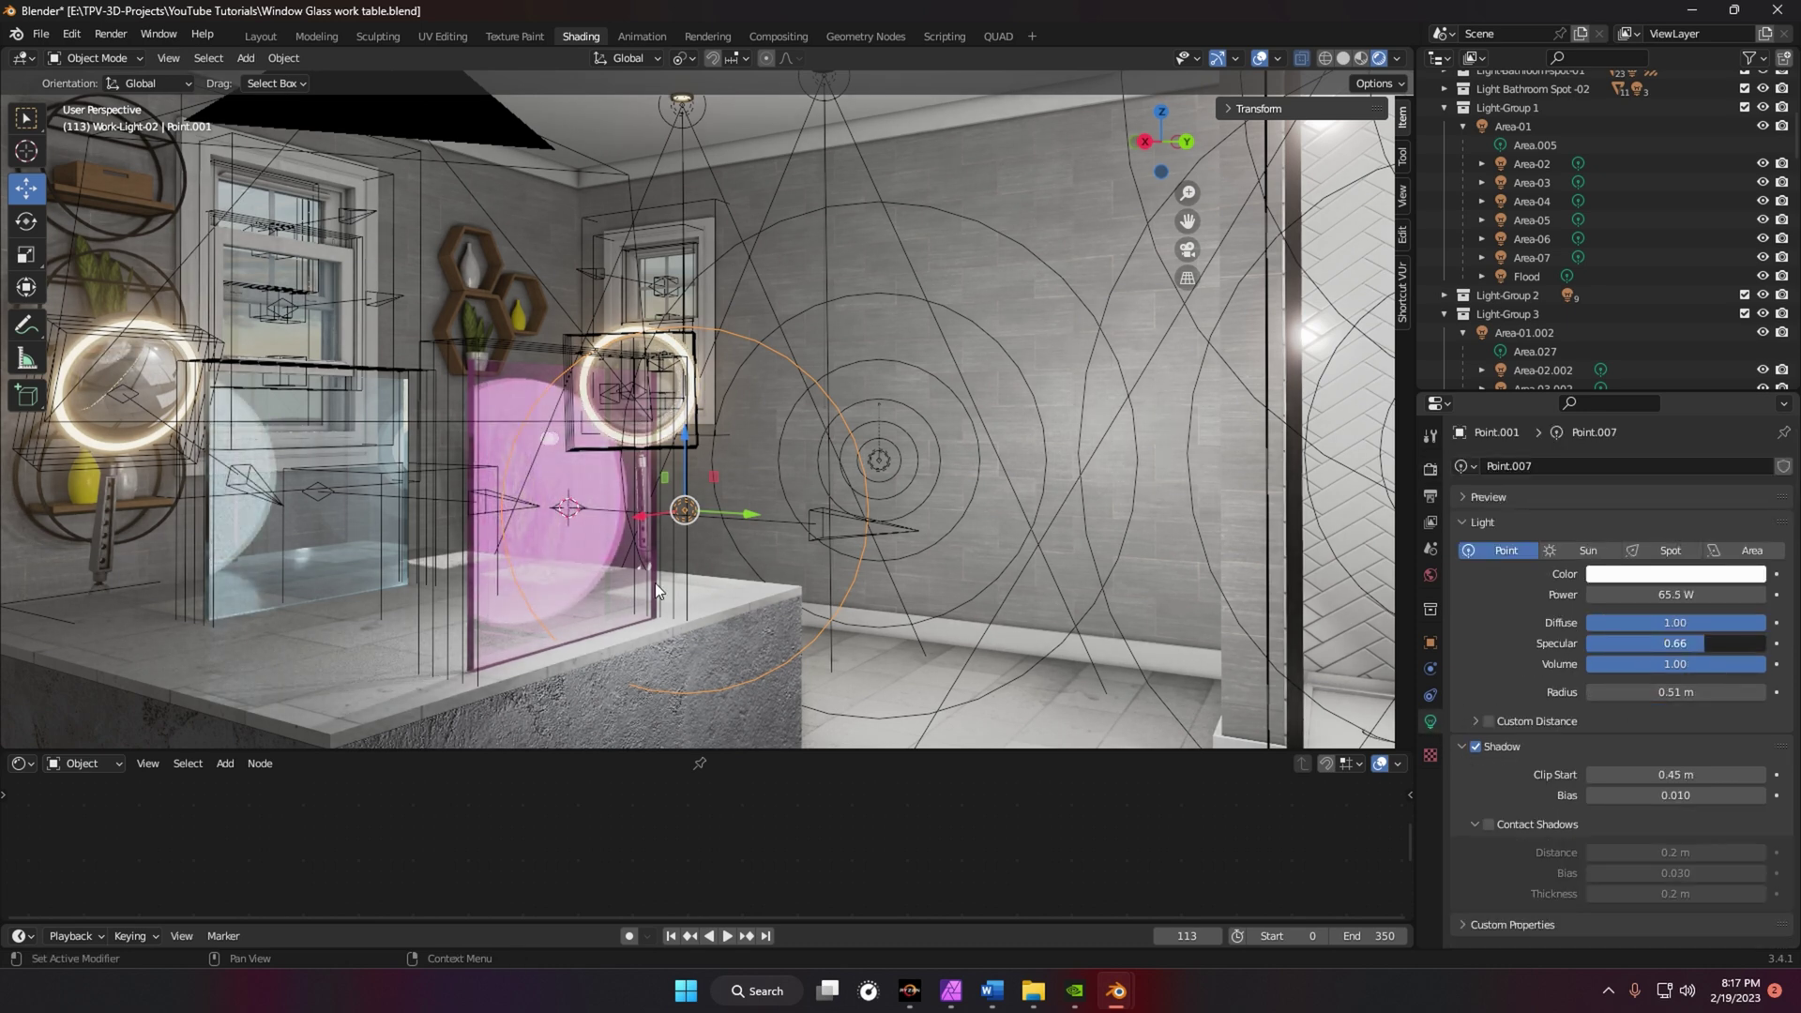
- Set the Principled BSDF roughness of the pink panel's Front material to 0.495 and inspect the blurred light reflection
{"action": "scroll", "coordinate": [632, 608], "scroll_direction": "up", "scroll_amount": 3}
{"action": "left_click", "coordinate": [549, 665]}
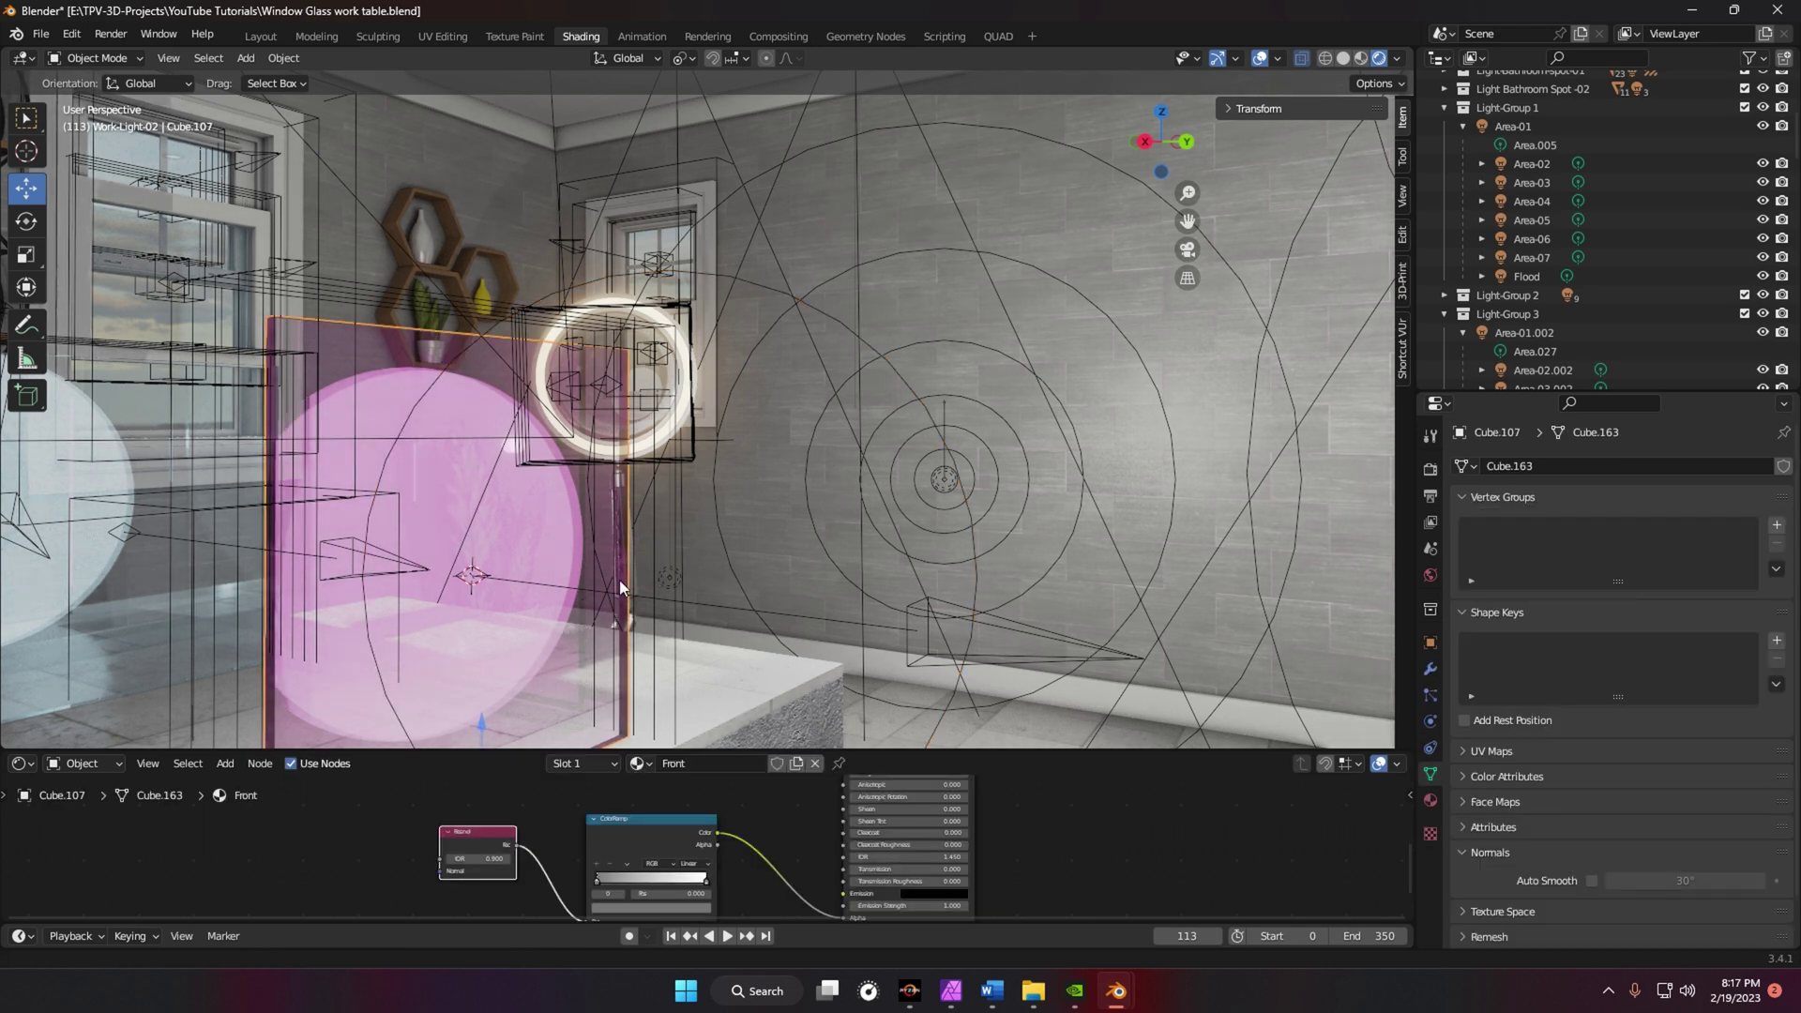
{"action": "key", "text": "KP_Decimal"}
{"action": "left_click_drag", "start_coordinate": [892, 748], "coordinate": [881, 536]}
{"action": "middle_click_drag", "start_coordinate": [745, 713], "coordinate": [747, 770]}
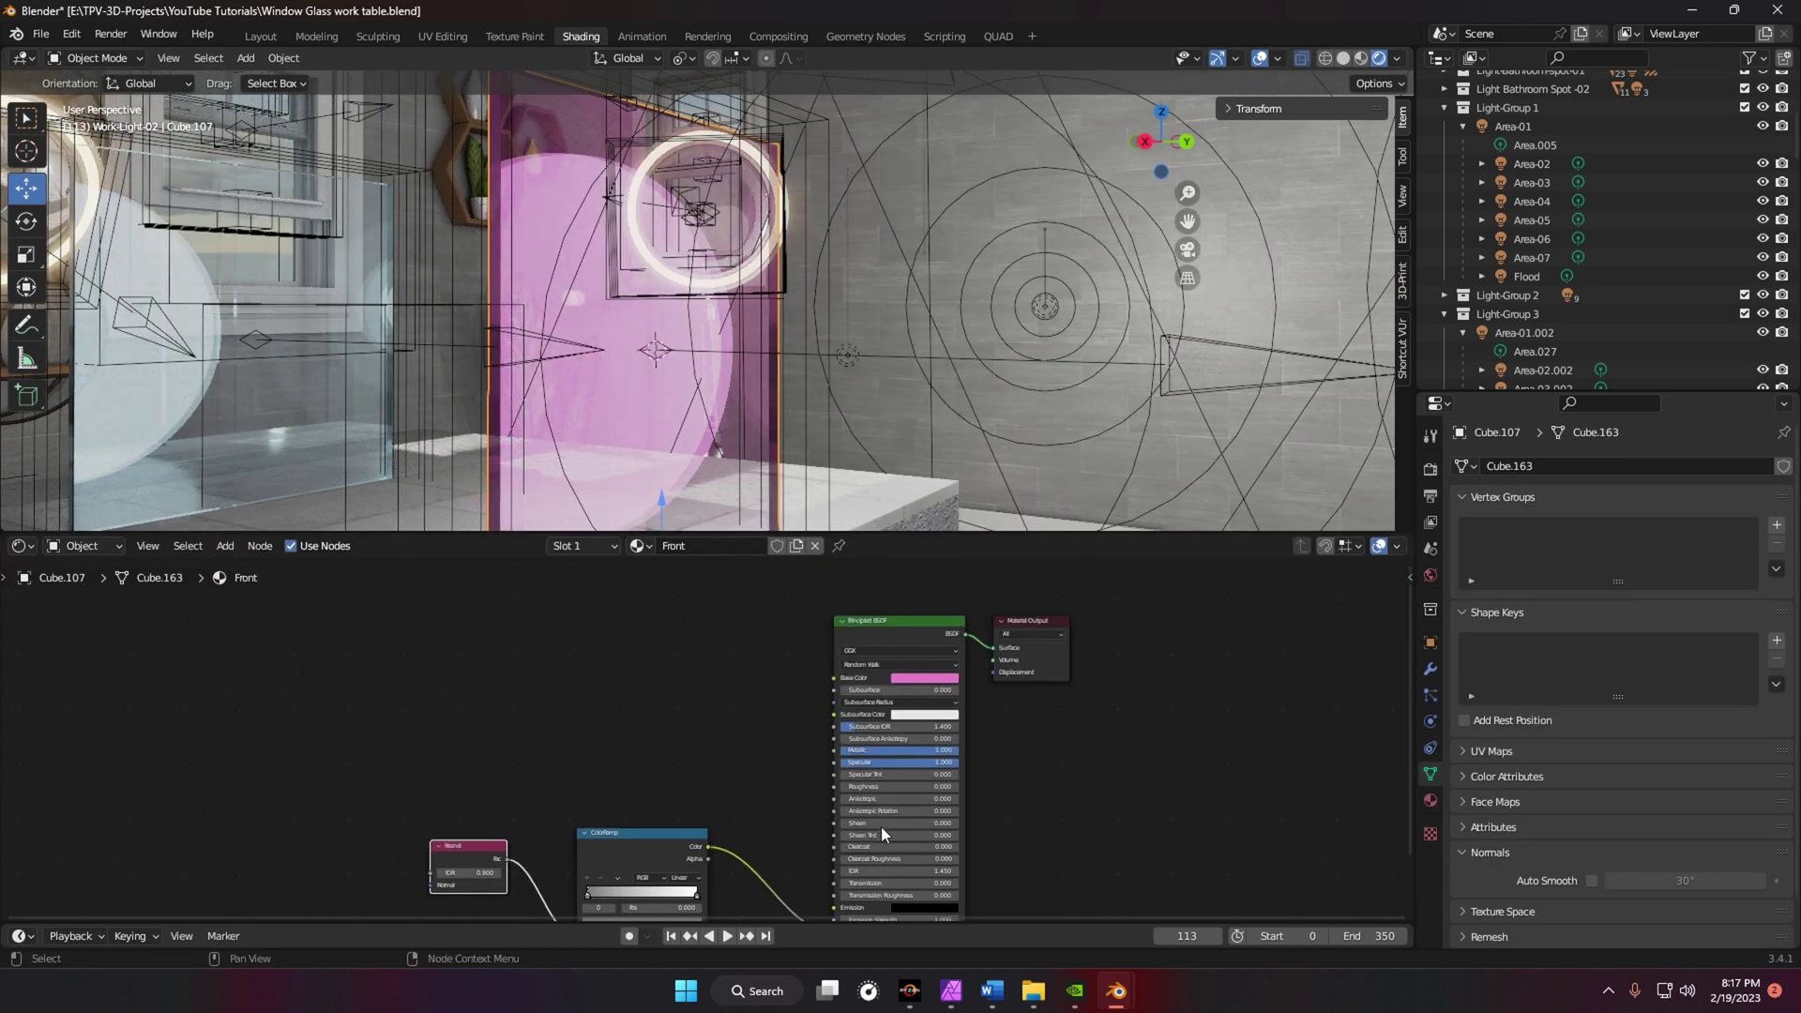
{"action": "scroll", "coordinate": [881, 814], "scroll_direction": "up", "scroll_amount": 3}
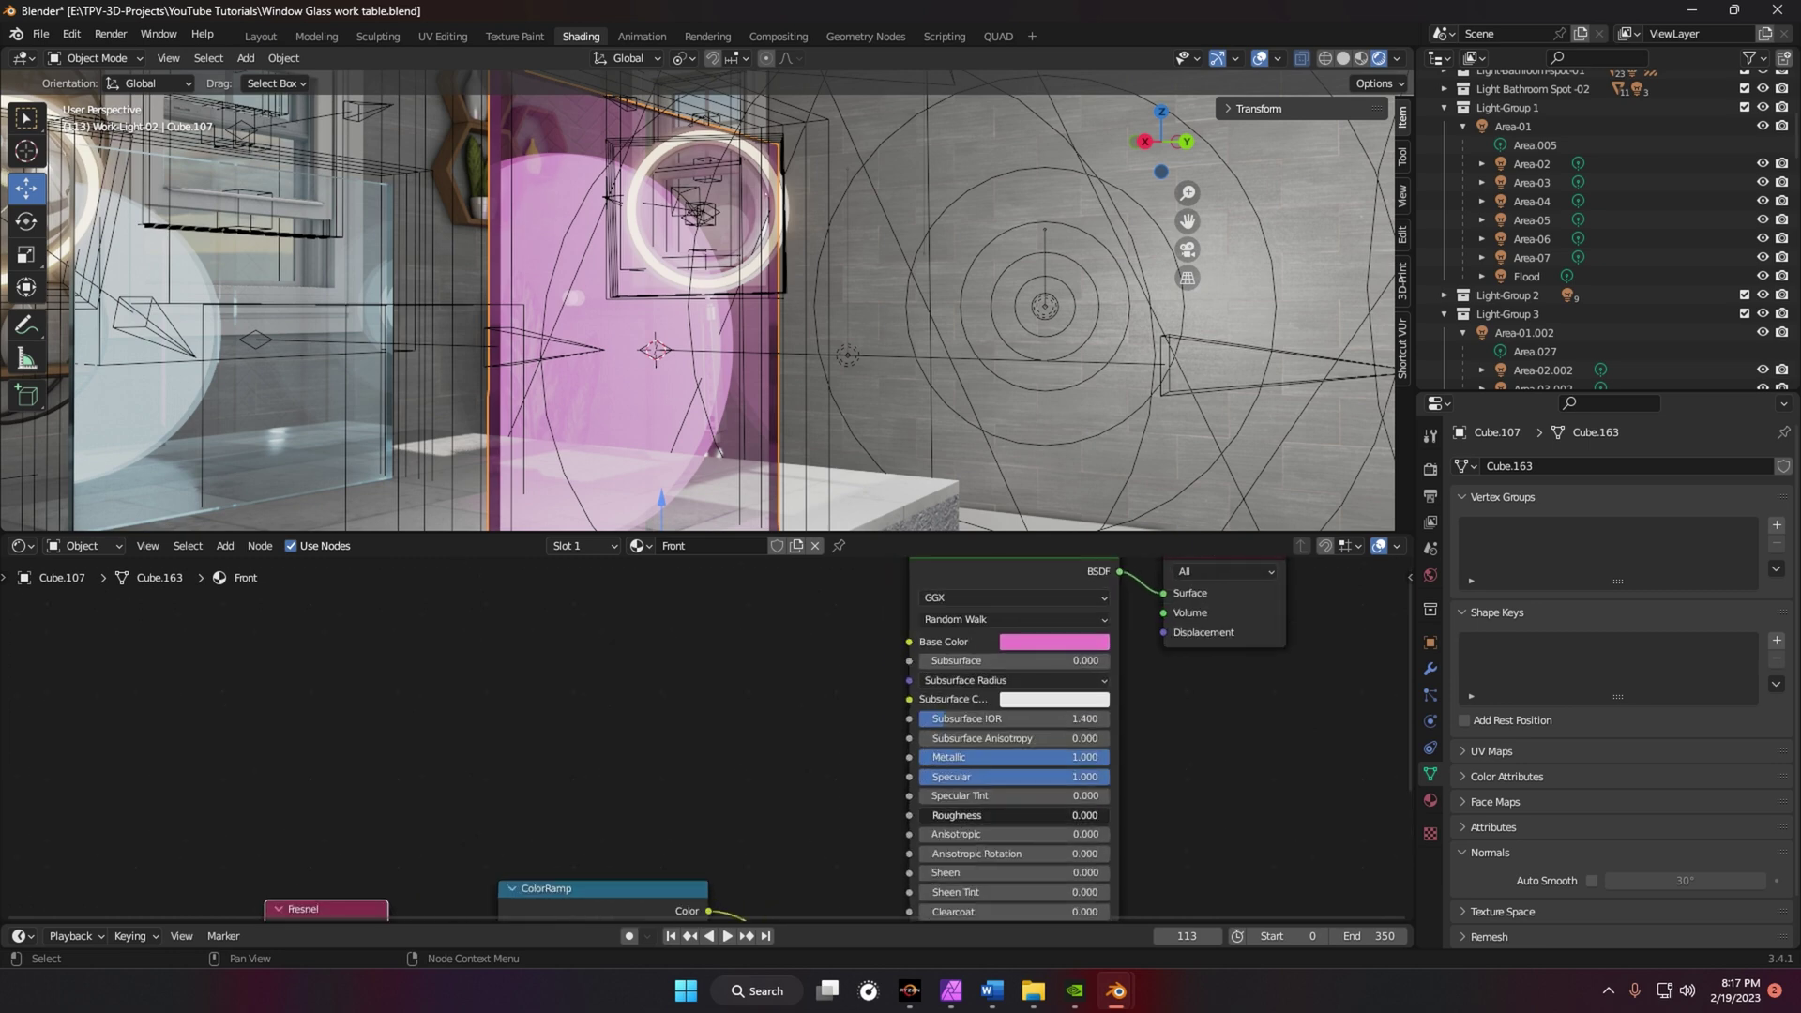
{"action": "left_click_drag", "start_coordinate": [957, 815], "coordinate": [1033, 815]}
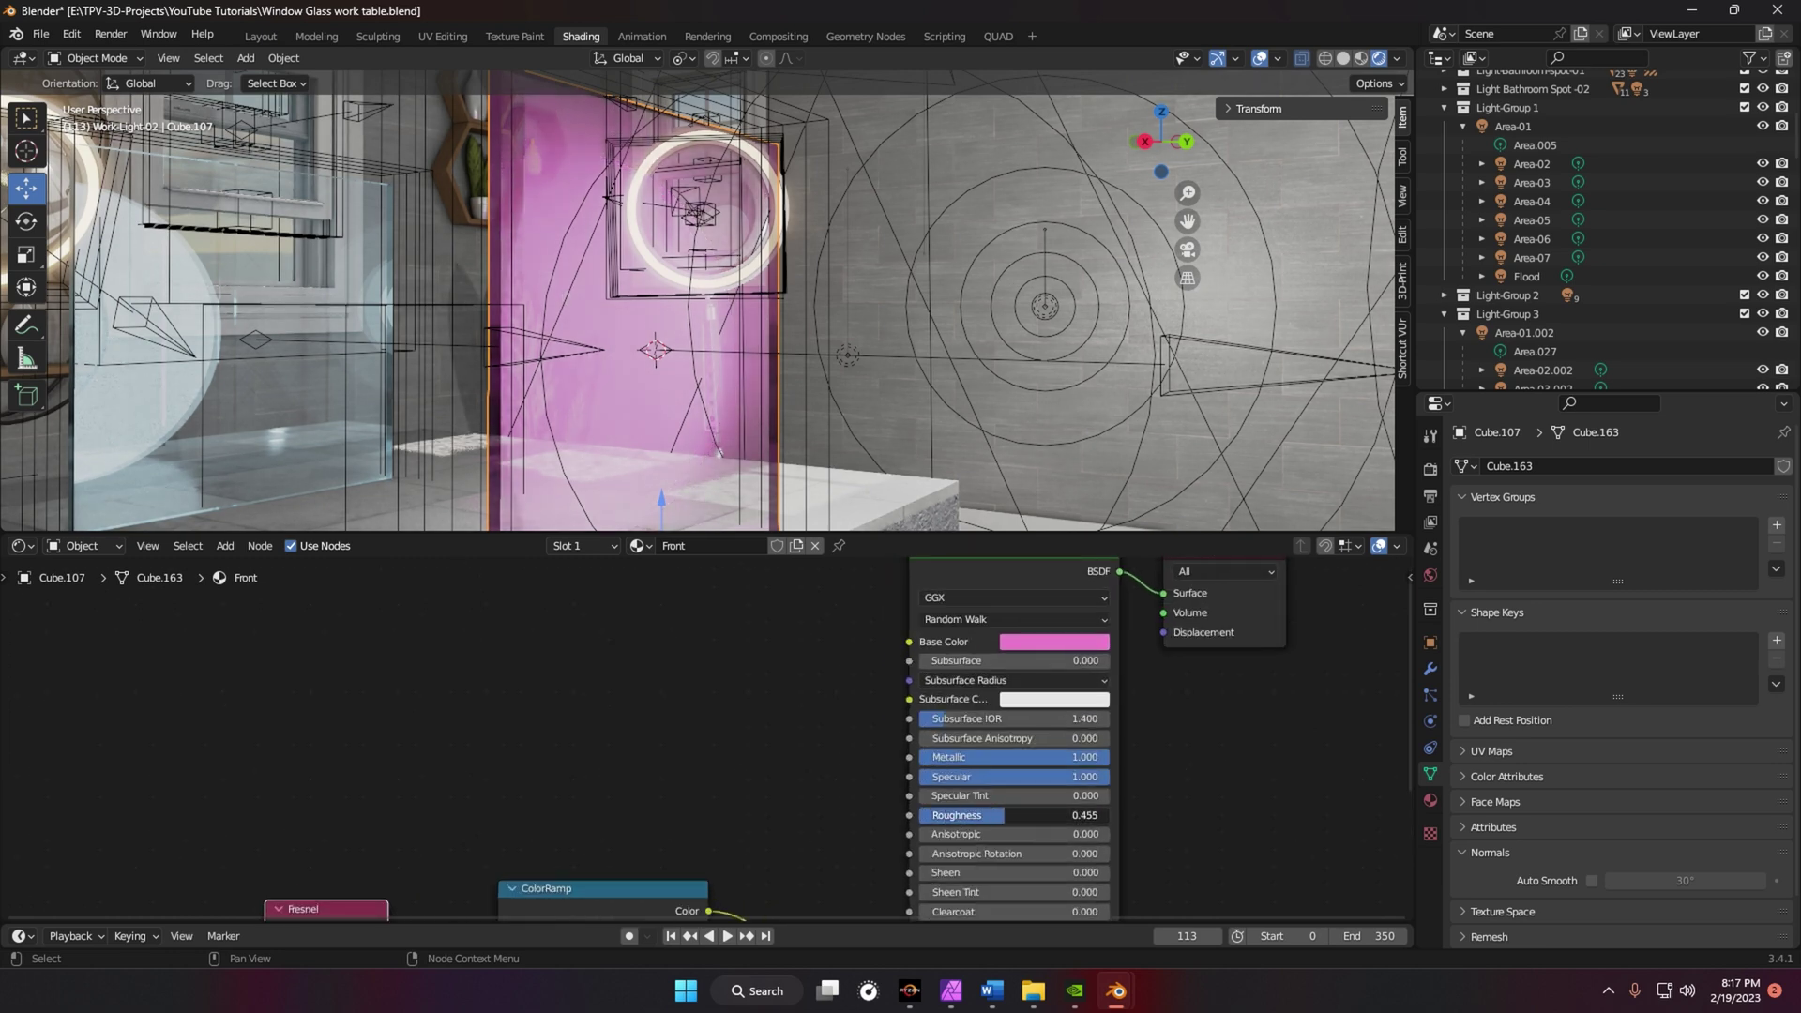
{"action": "middle_click_drag", "start_coordinate": [730, 447], "coordinate": [795, 436]}
{"action": "scroll", "coordinate": [666, 407], "scroll_direction": "down", "scroll_amount": 2}
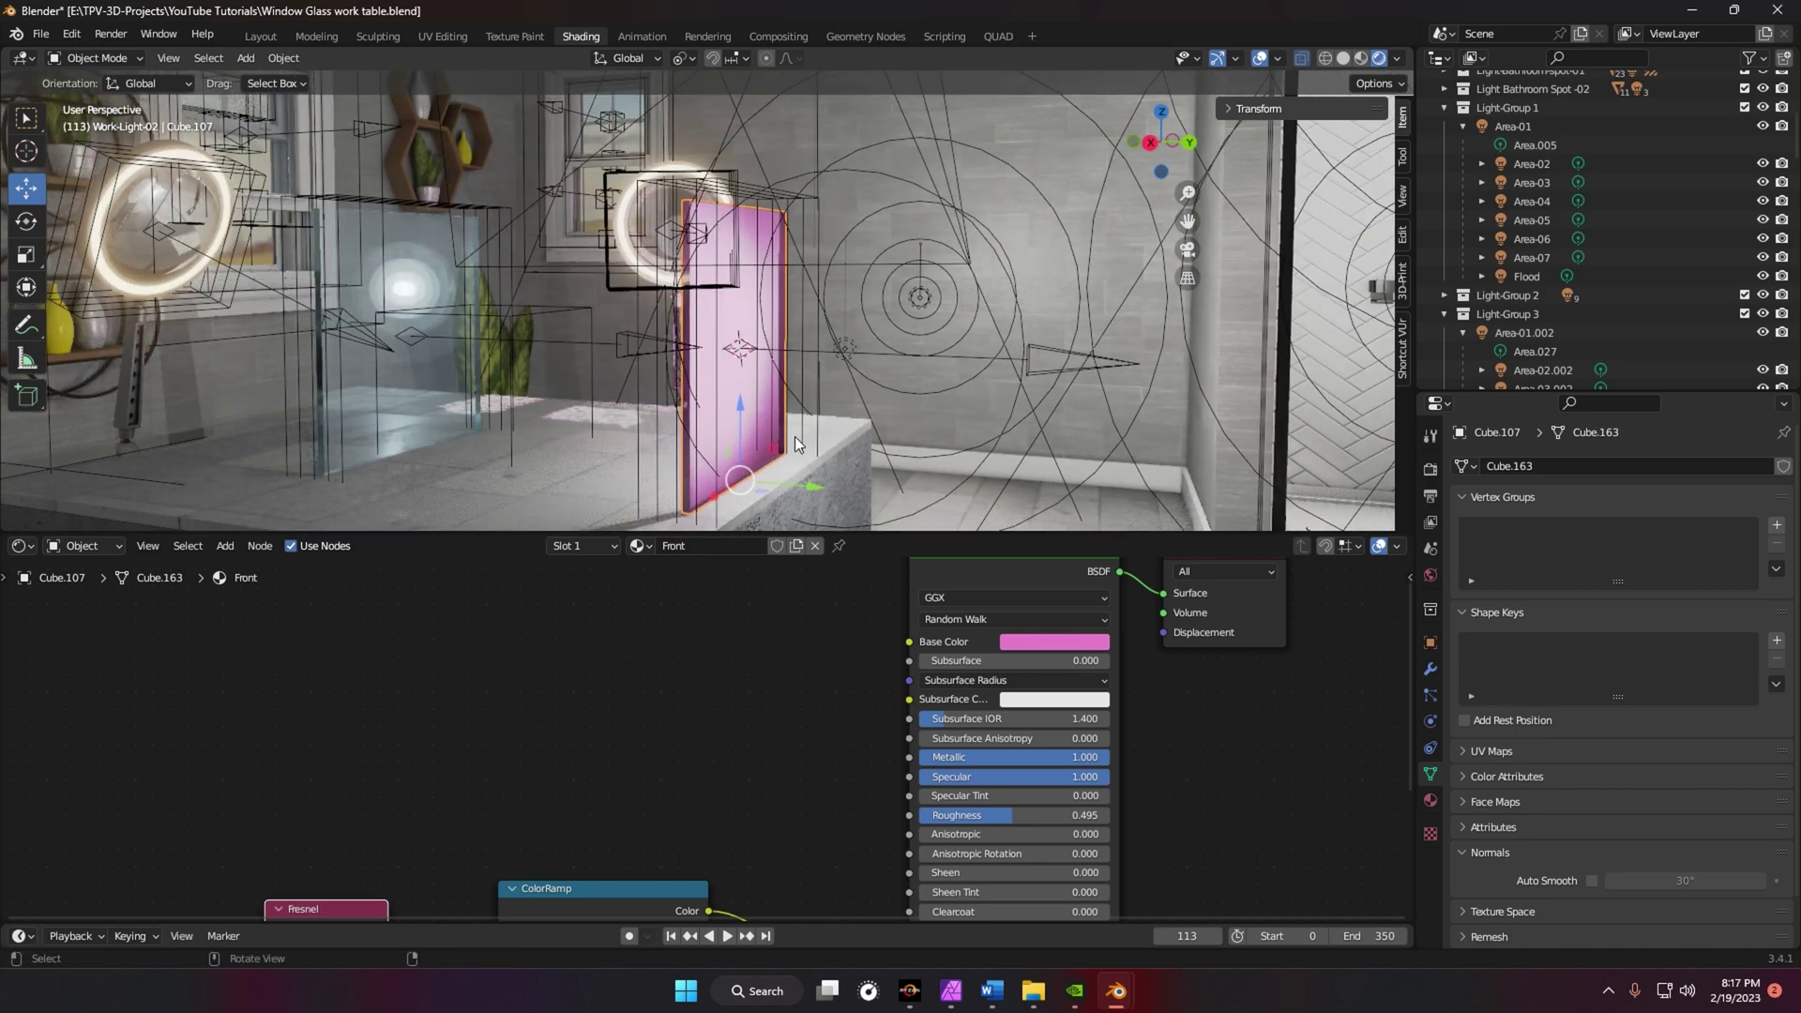
{"action": "scroll", "coordinate": [796, 436], "scroll_direction": "up", "scroll_amount": 2}
{"action": "scroll", "coordinate": [799, 435], "scroll_direction": "down", "scroll_amount": 3}
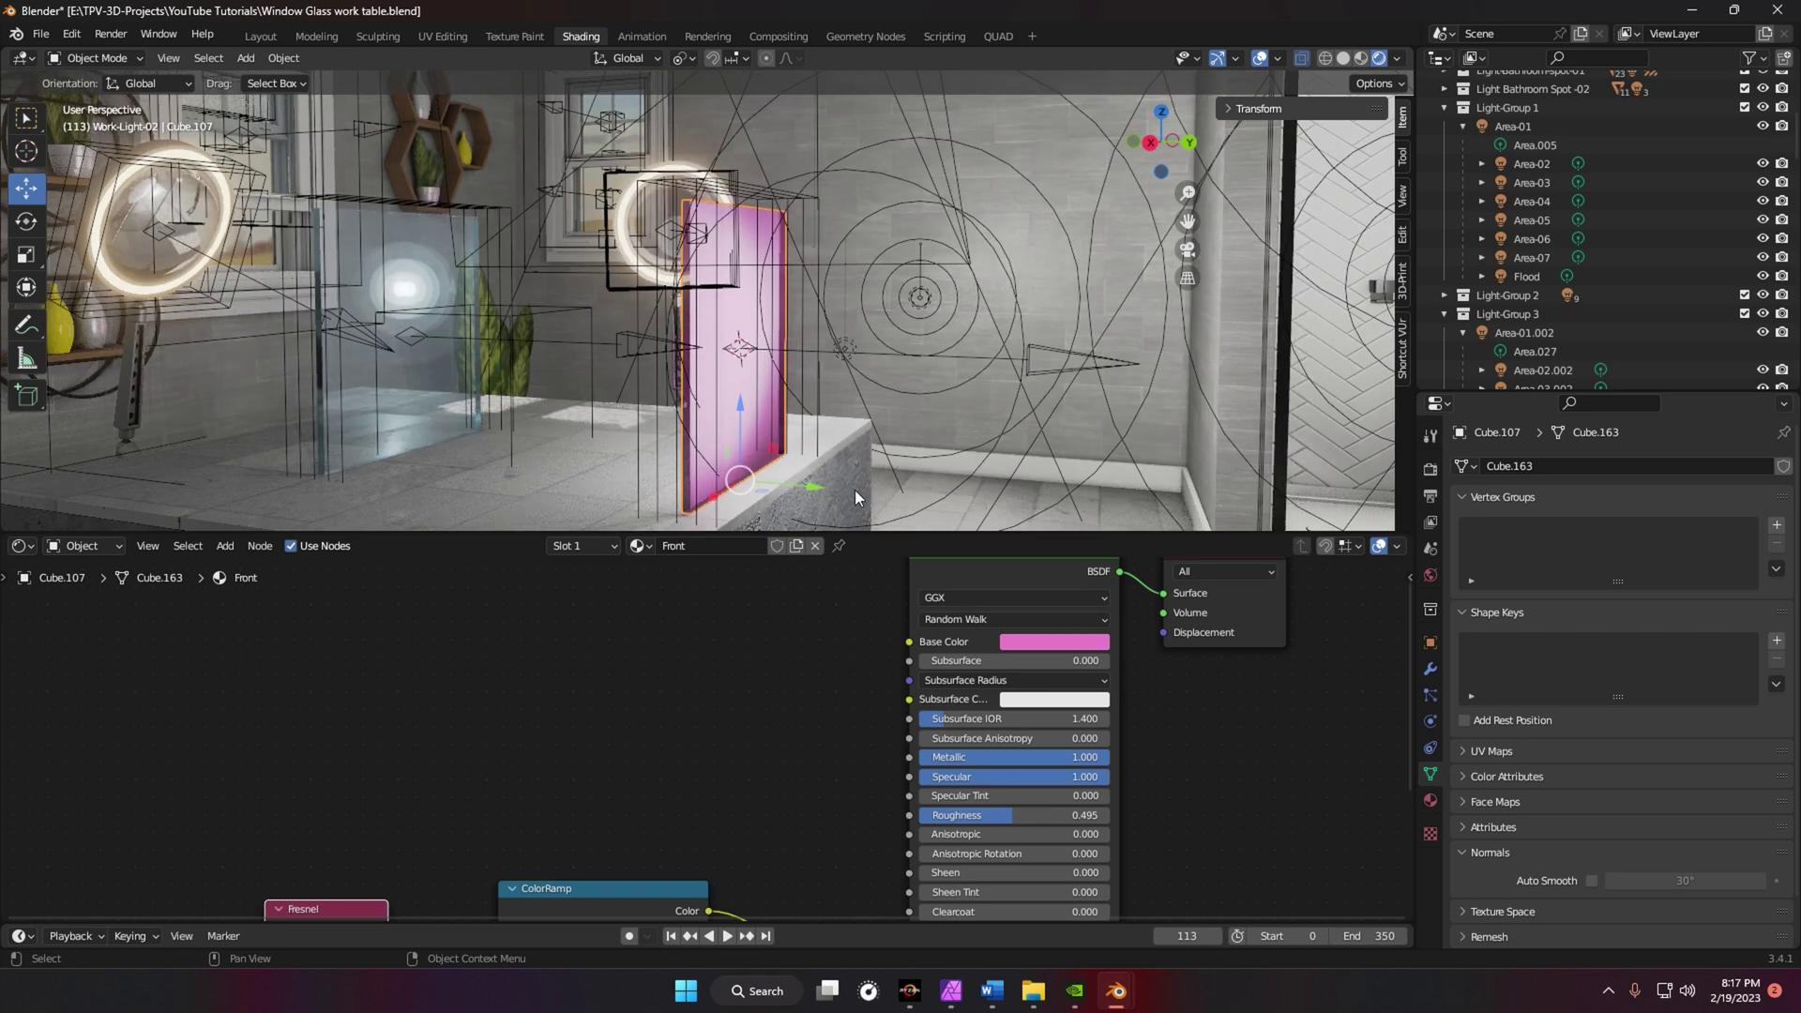
- Set the Front material's roughness to 0.000 and the point light's specular to 0.00
{"action": "left_click_drag", "start_coordinate": [1013, 815], "coordinate": [938, 815]}
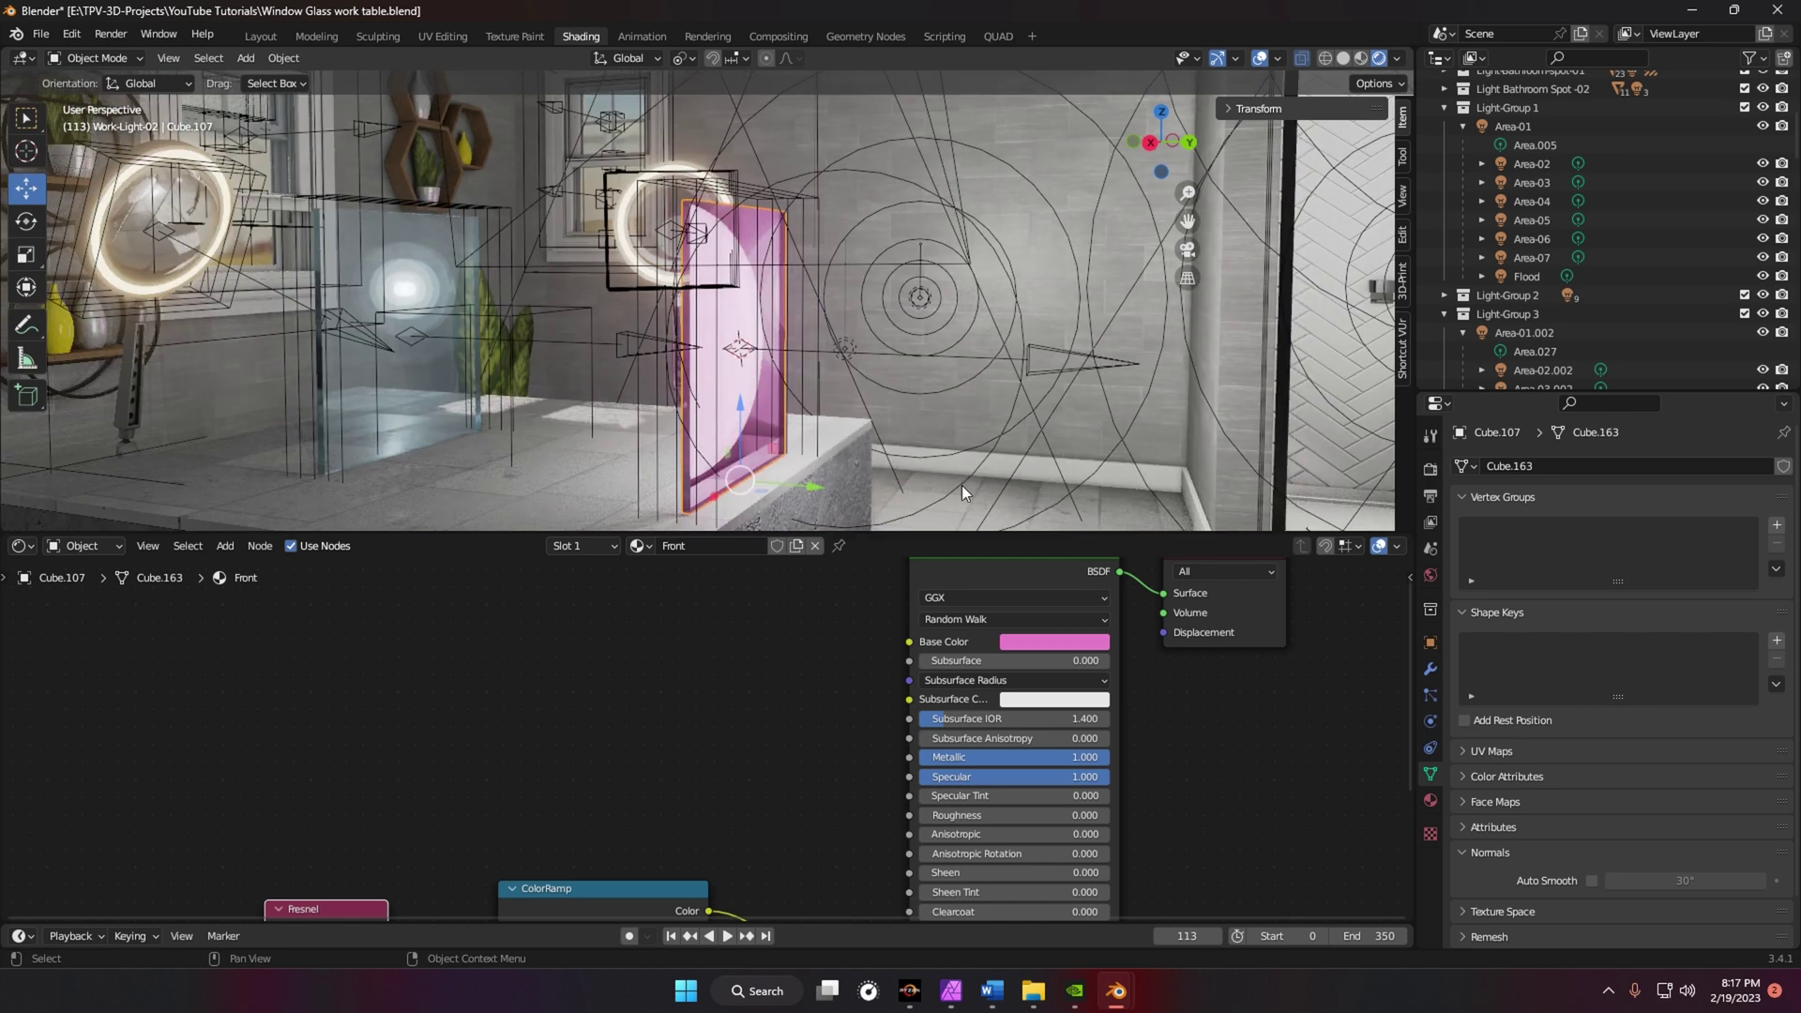
{"action": "left_click", "coordinate": [960, 486]}
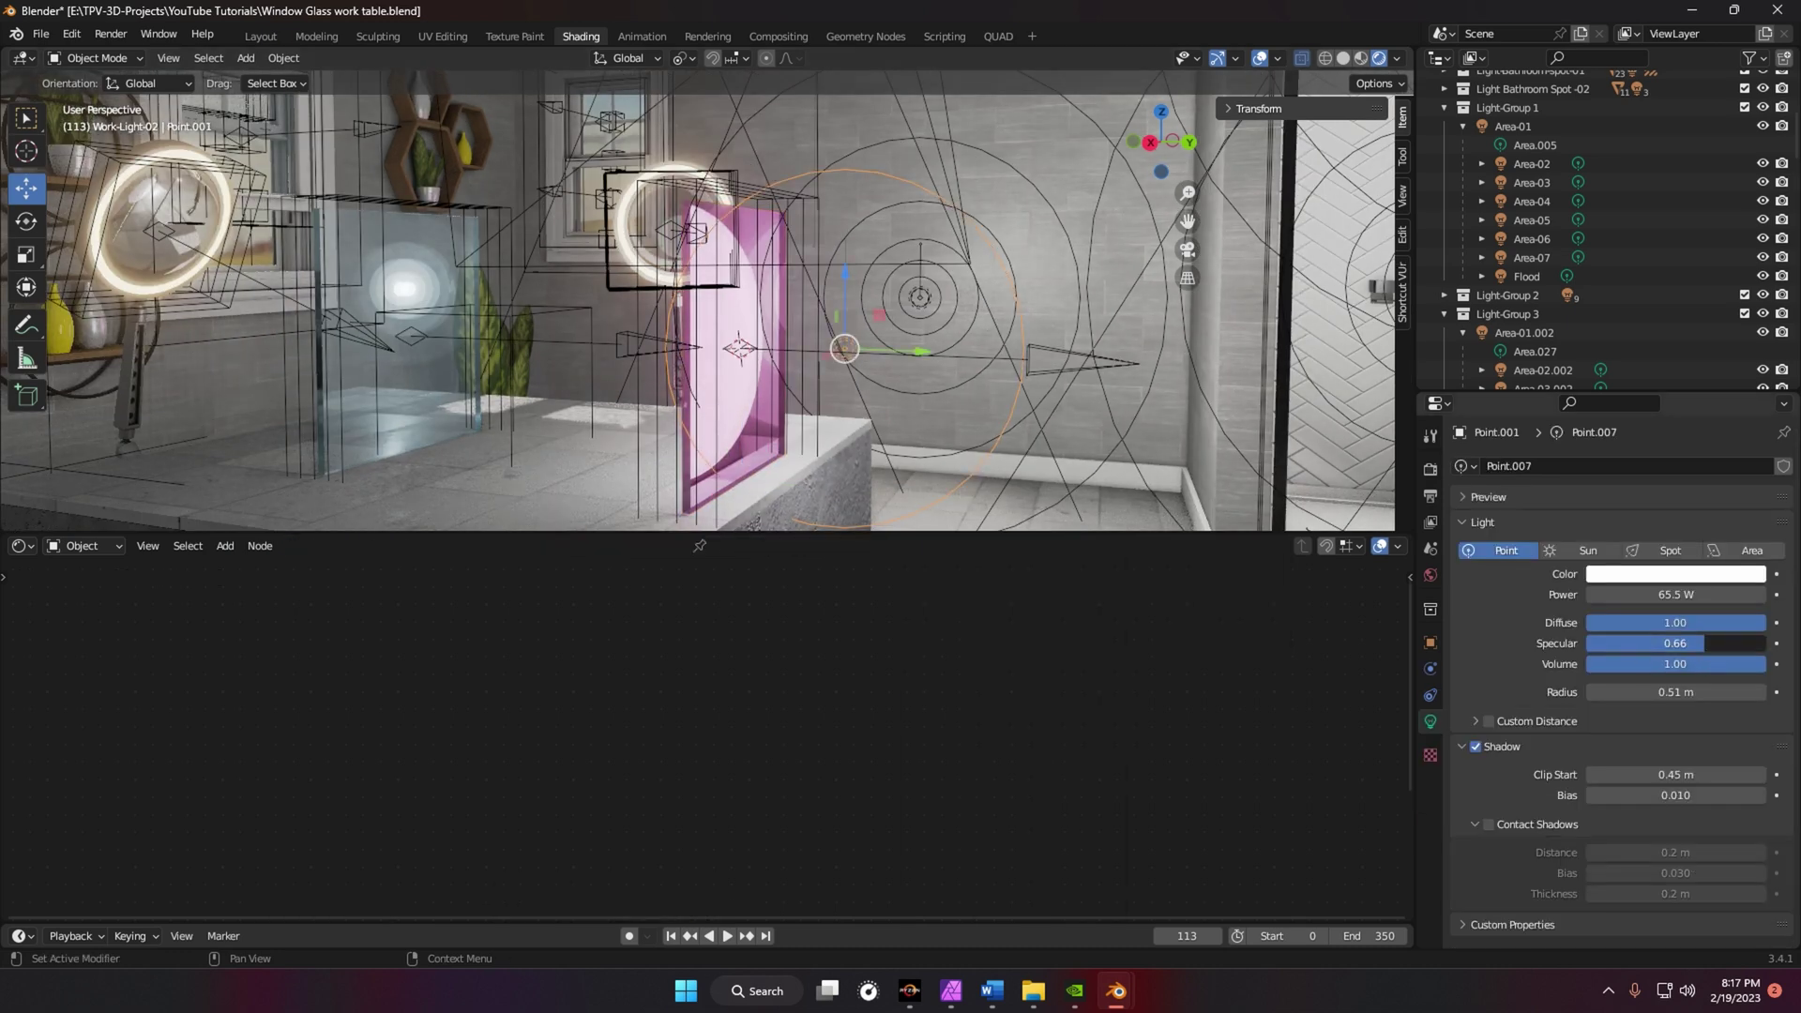
{"action": "left_click_drag", "start_coordinate": [1704, 643], "coordinate": [1587, 644]}
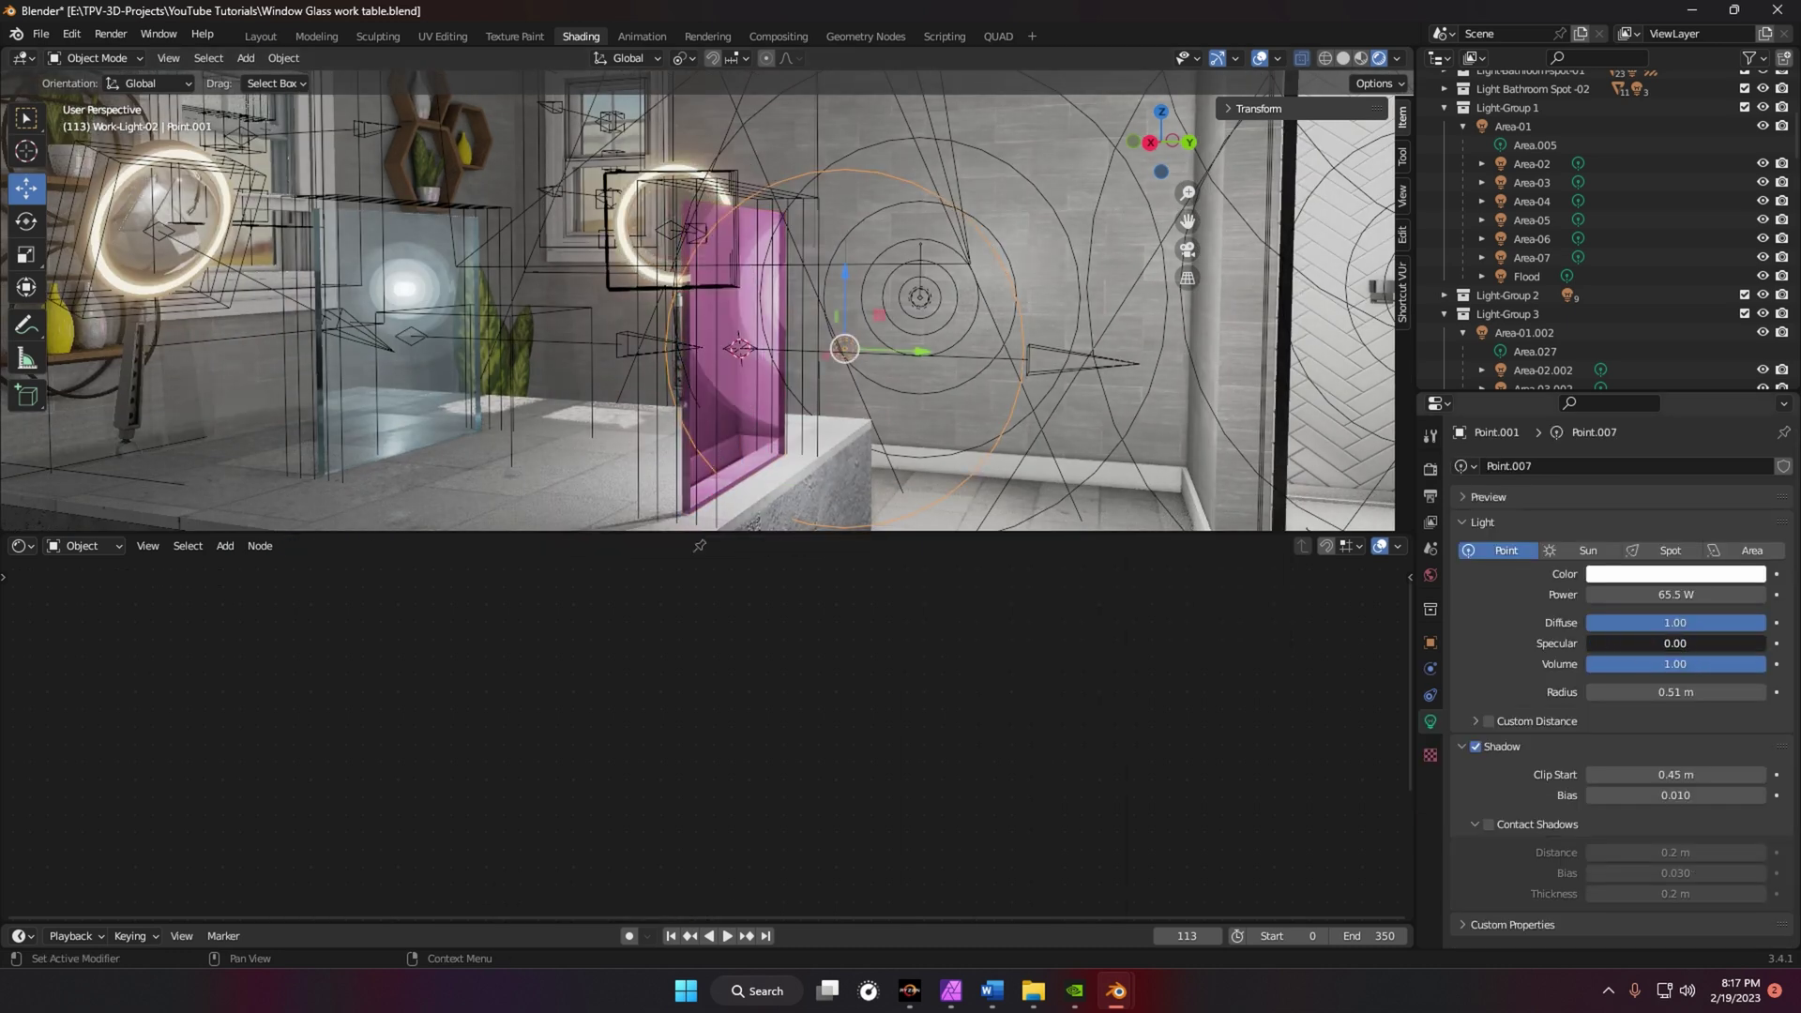
- Try a roughness of 0.218 on the pink panel's Front material and return it to 0.000
{"action": "left_click", "coordinate": [745, 433]}
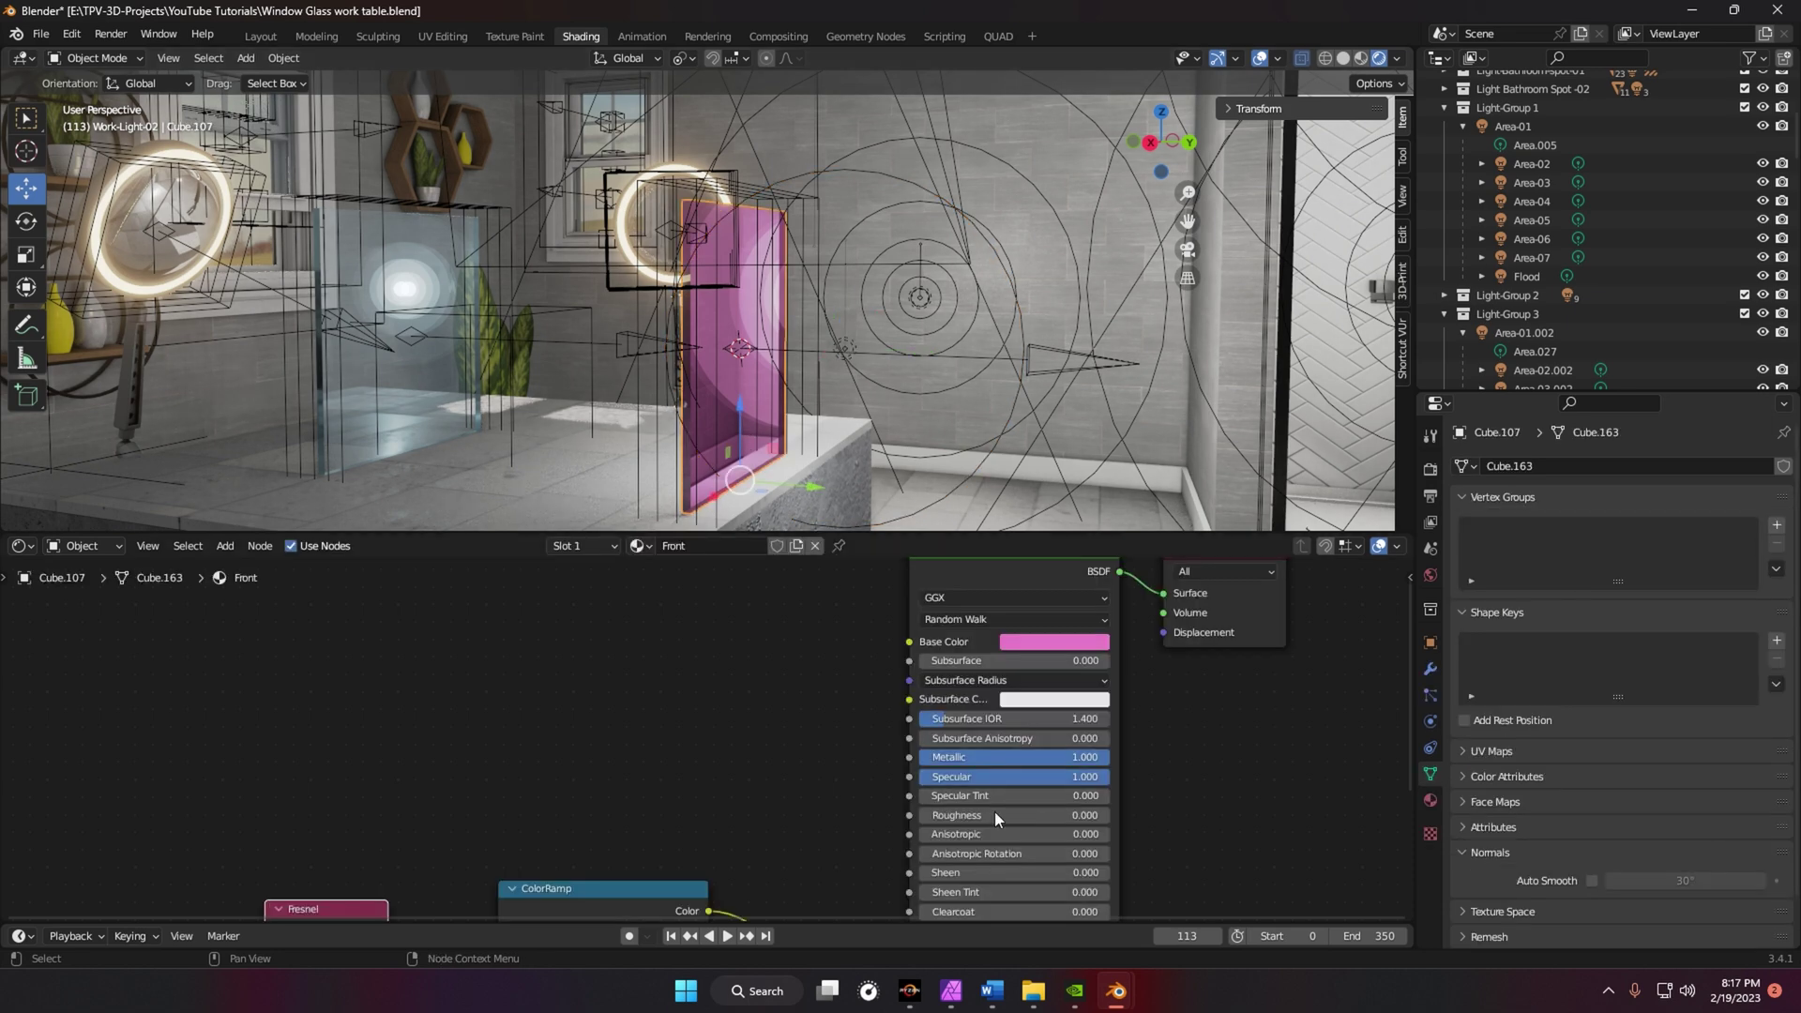
{"action": "left_click_drag", "start_coordinate": [1013, 815], "coordinate": [1051, 815]}
{"action": "middle_click_drag", "start_coordinate": [819, 510], "coordinate": [870, 596]}
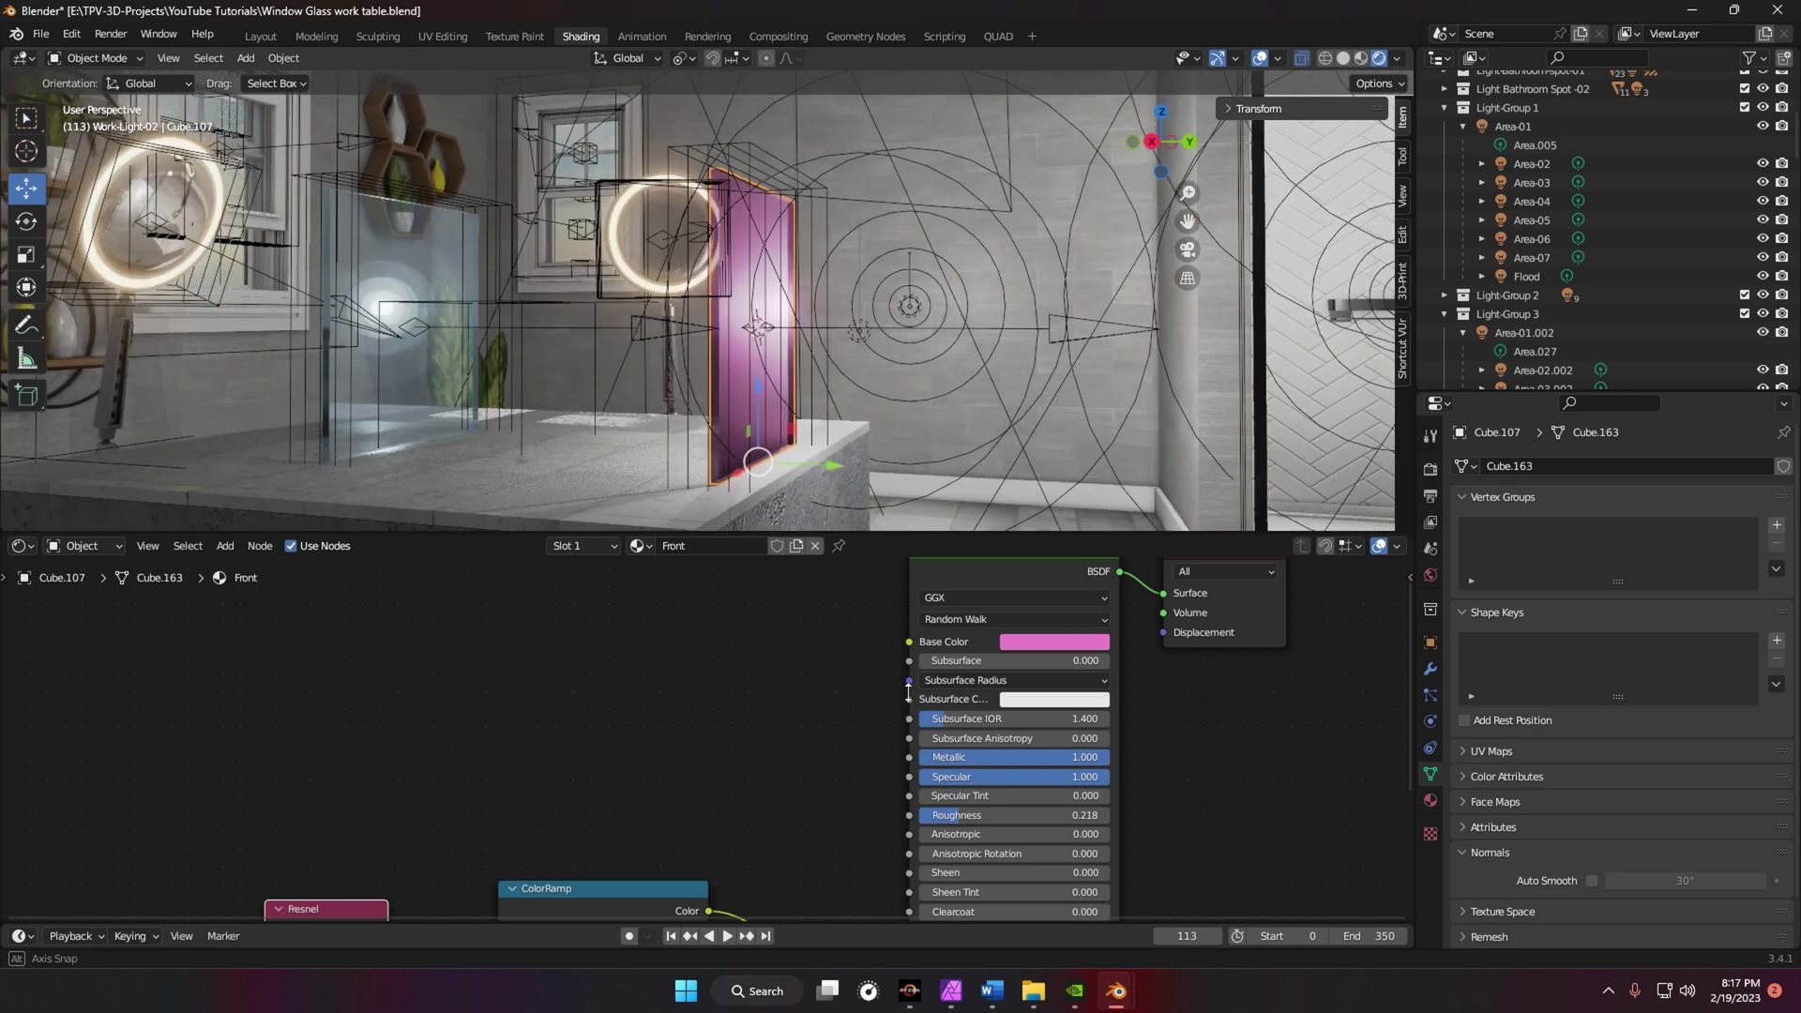
{"action": "left_click_drag", "start_coordinate": [960, 815], "coordinate": [1002, 815]}
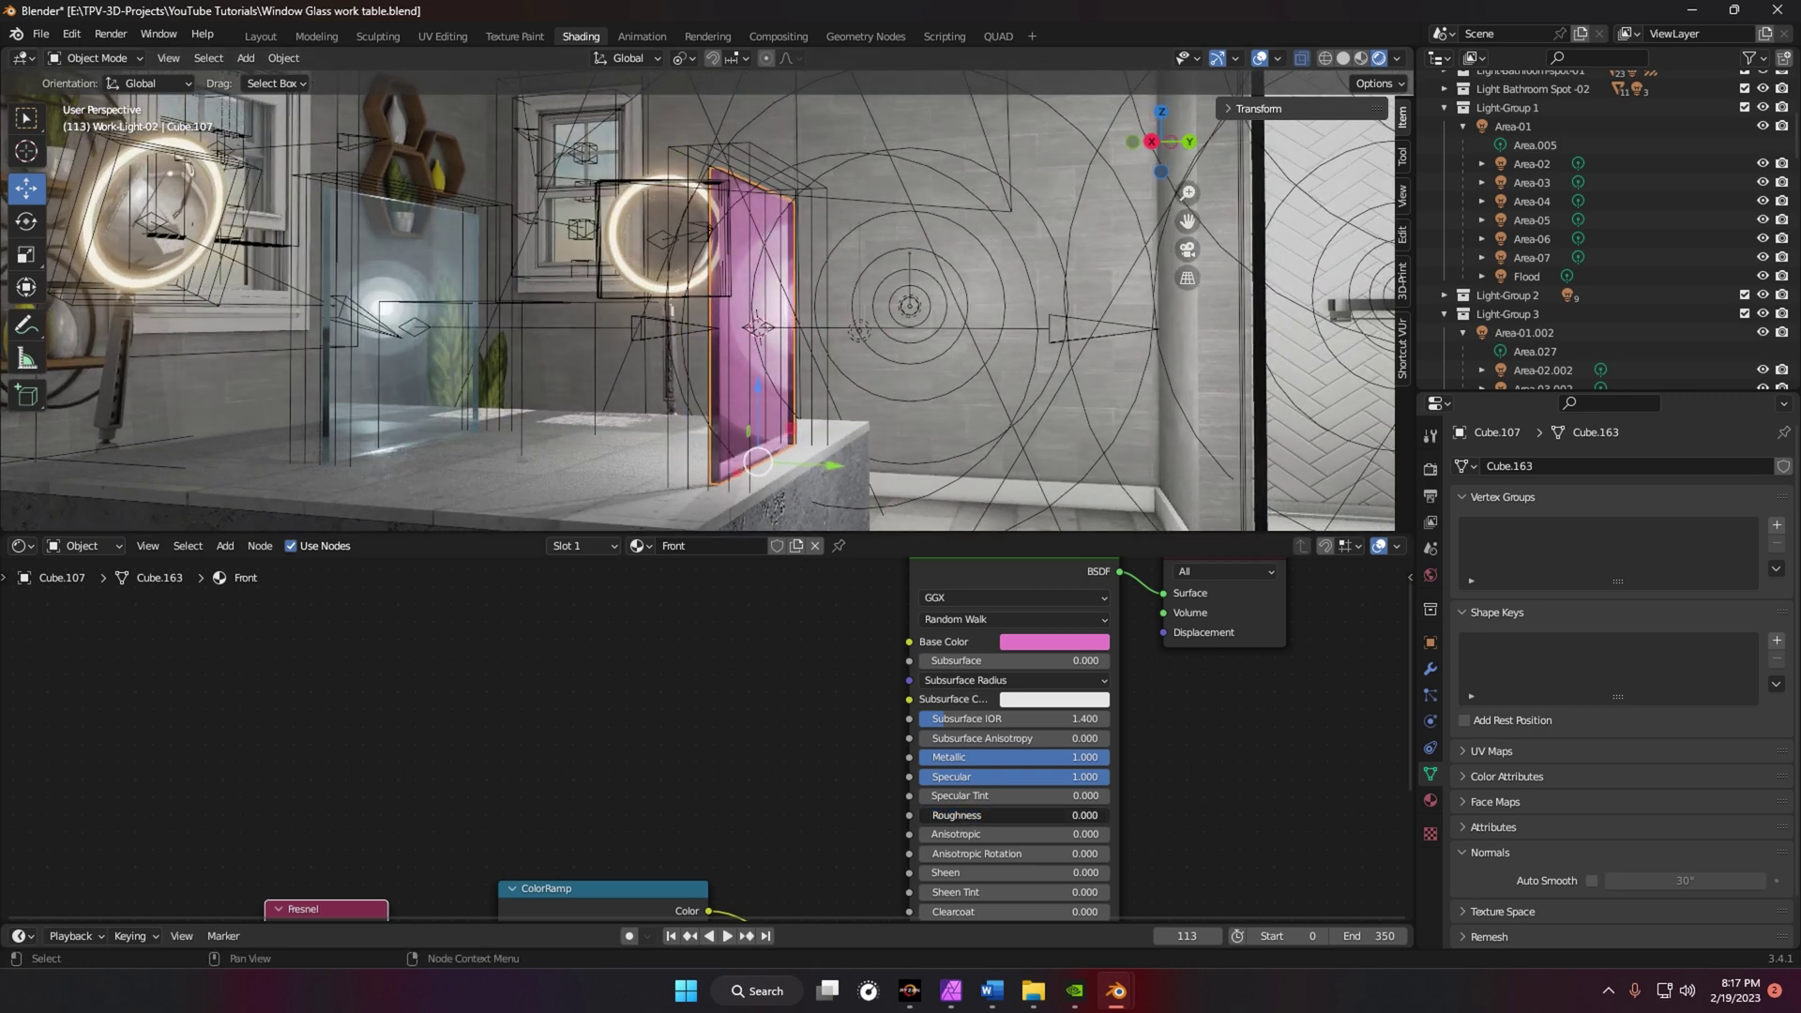
{"action": "middle_click_drag", "start_coordinate": [803, 420], "coordinate": [802, 420]}
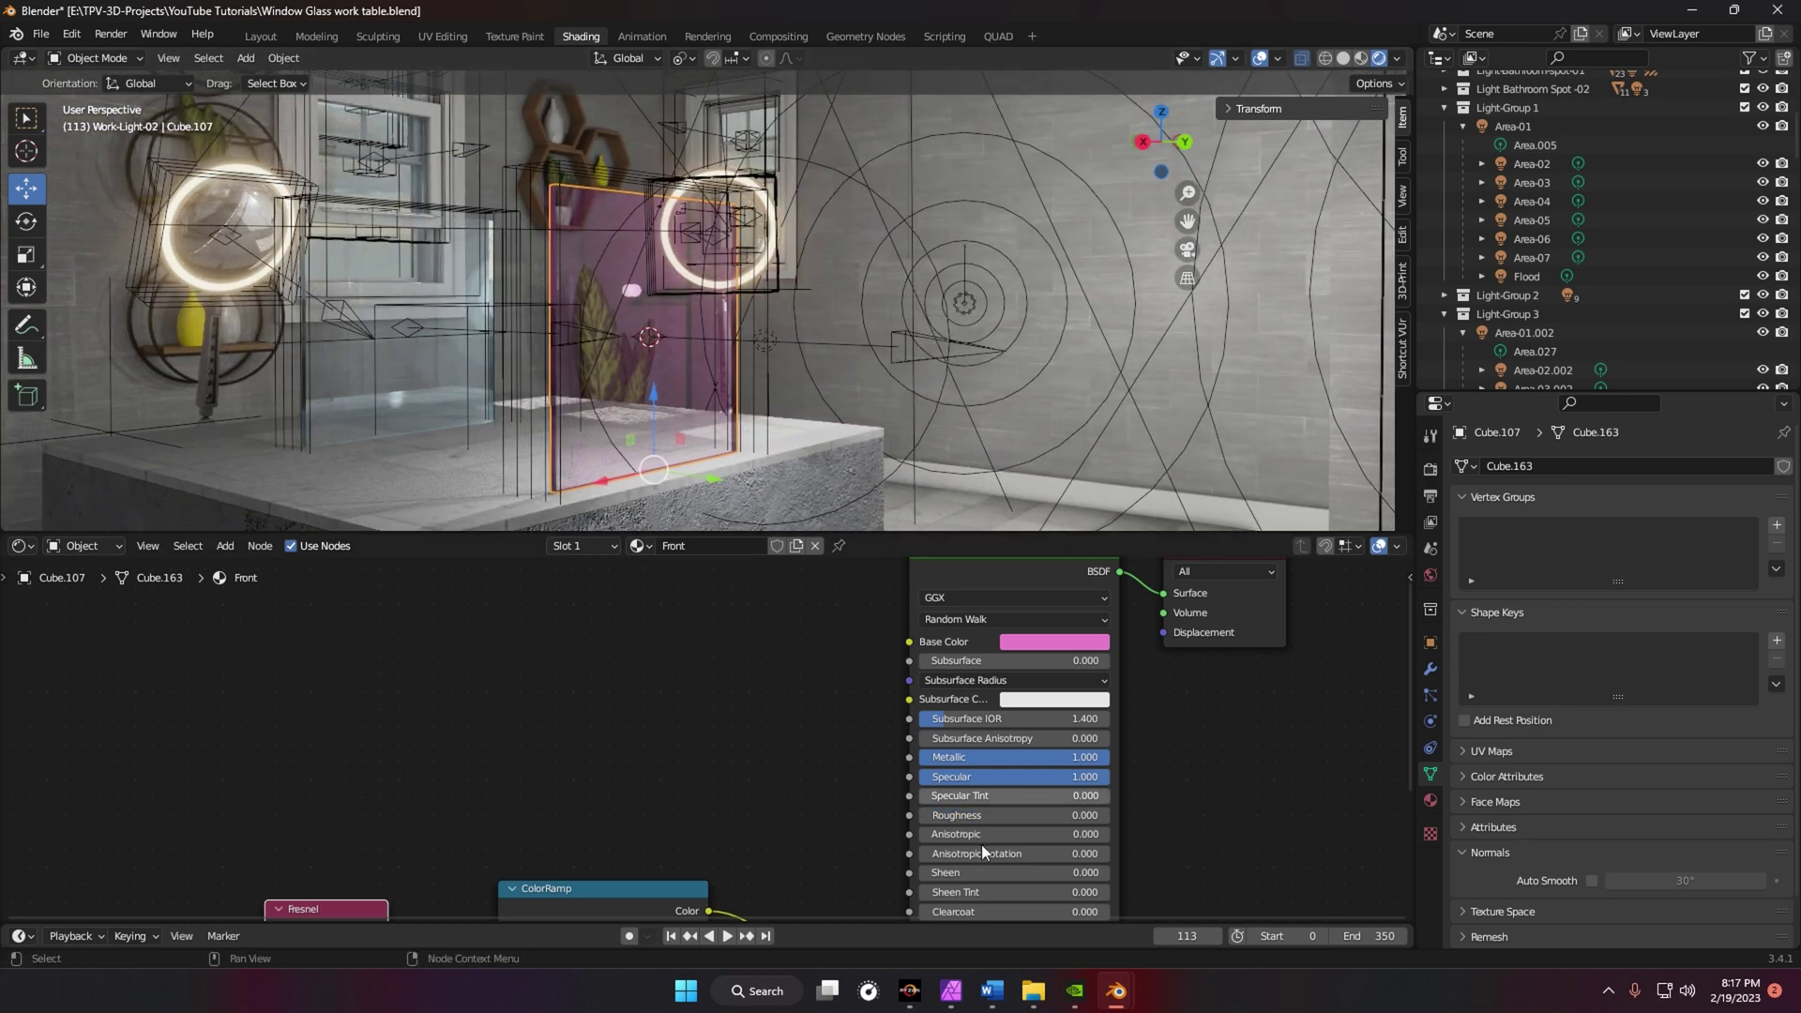
- Try a roughness of 0.223 on the pink panel's Front material, inspect the reflections, and undo the change
{"action": "left_click_drag", "start_coordinate": [975, 815], "coordinate": [1001, 815]}
{"action": "mouse_move", "coordinate": [746, 318]}
{"action": "middle_mouse_down"}
{"action": "mouse_move", "coordinate": [795, 317]}
{"action": "mouse_move", "coordinate": [741, 319]}
{"action": "middle_mouse_up"}
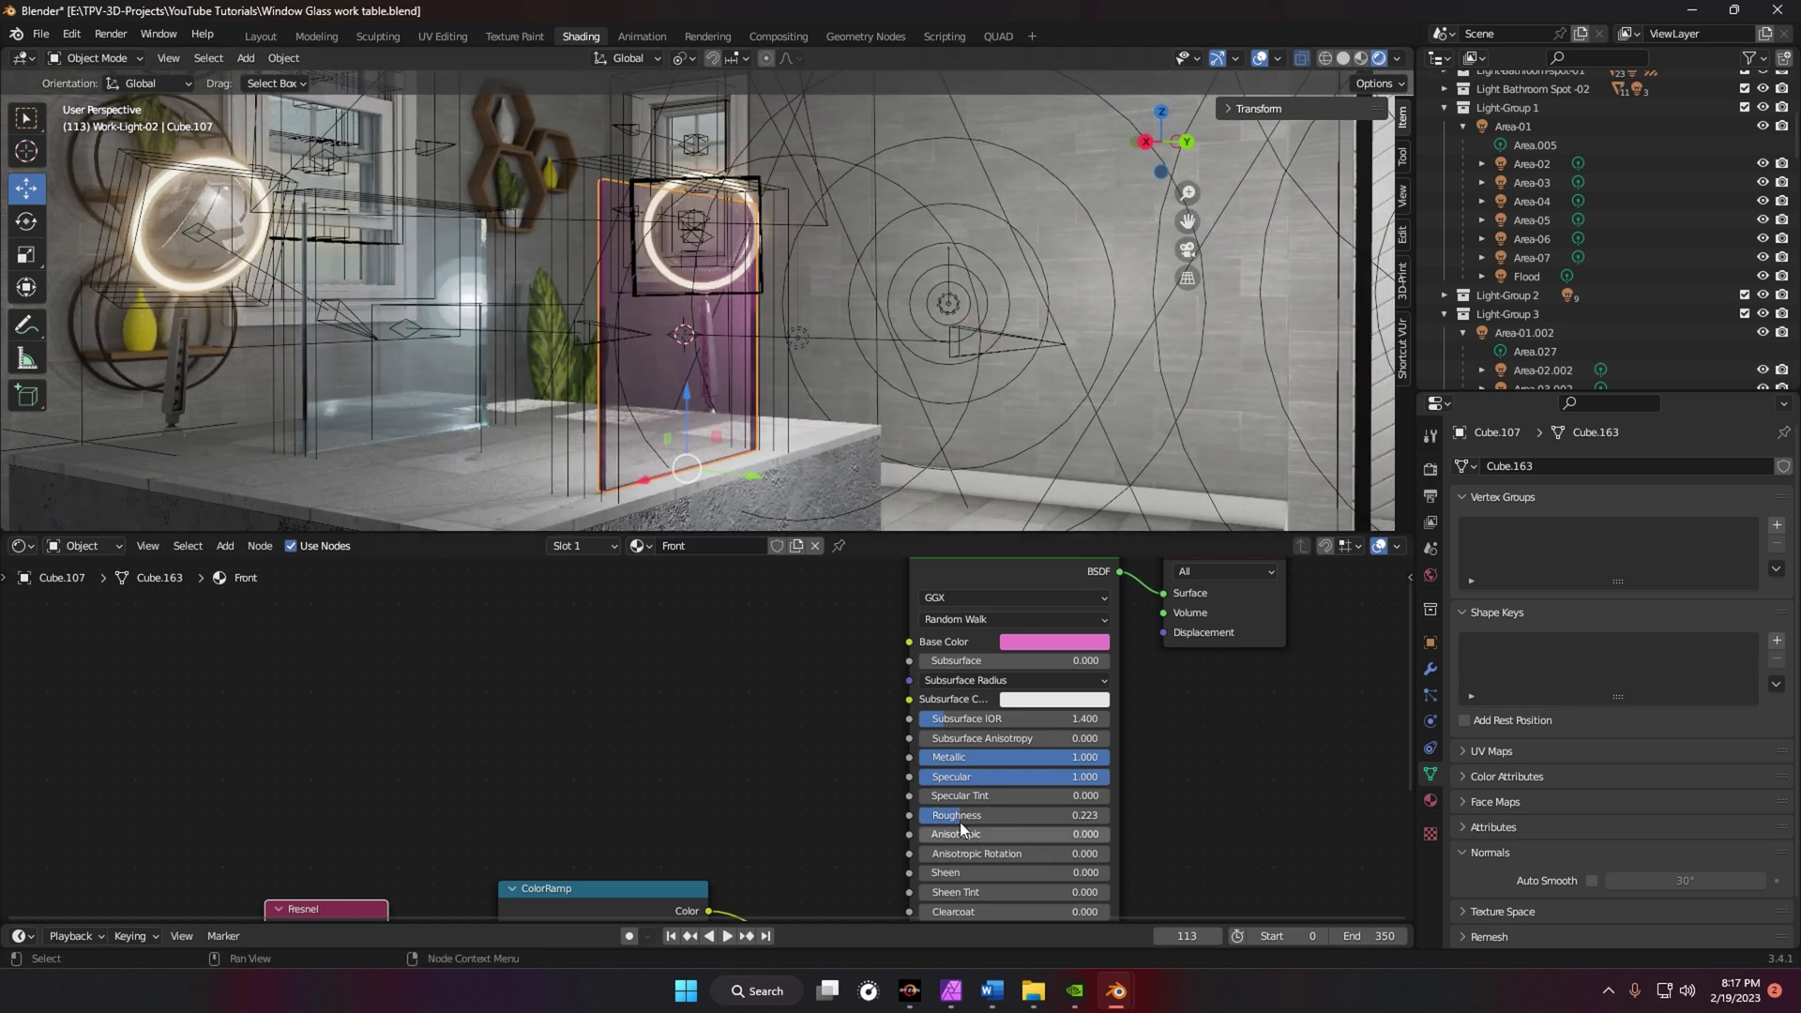
{"action": "key", "text": "ctrl+z"}
{"action": "middle_click_drag", "start_coordinate": [634, 352], "coordinate": [729, 420]}
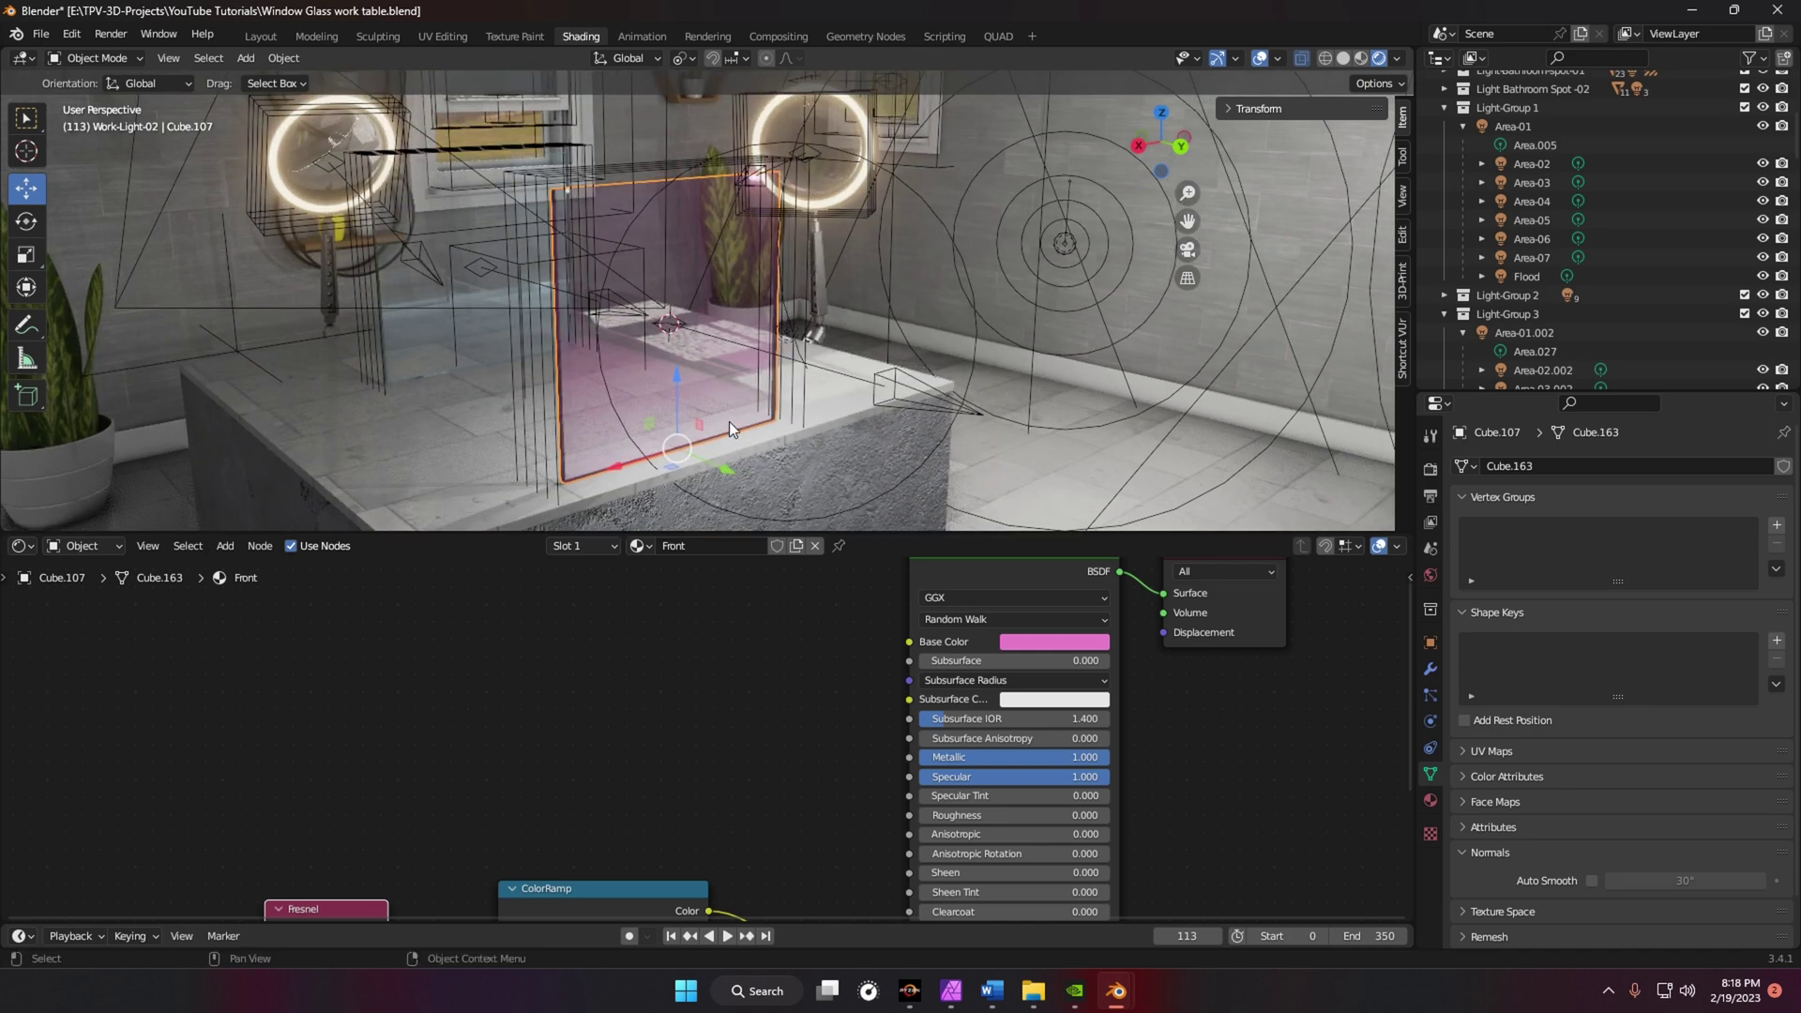
- Check the available render engines in the scene's render settings without changing Eevee
{"action": "scroll", "coordinate": [729, 420], "scroll_direction": "down", "scroll_amount": 4}
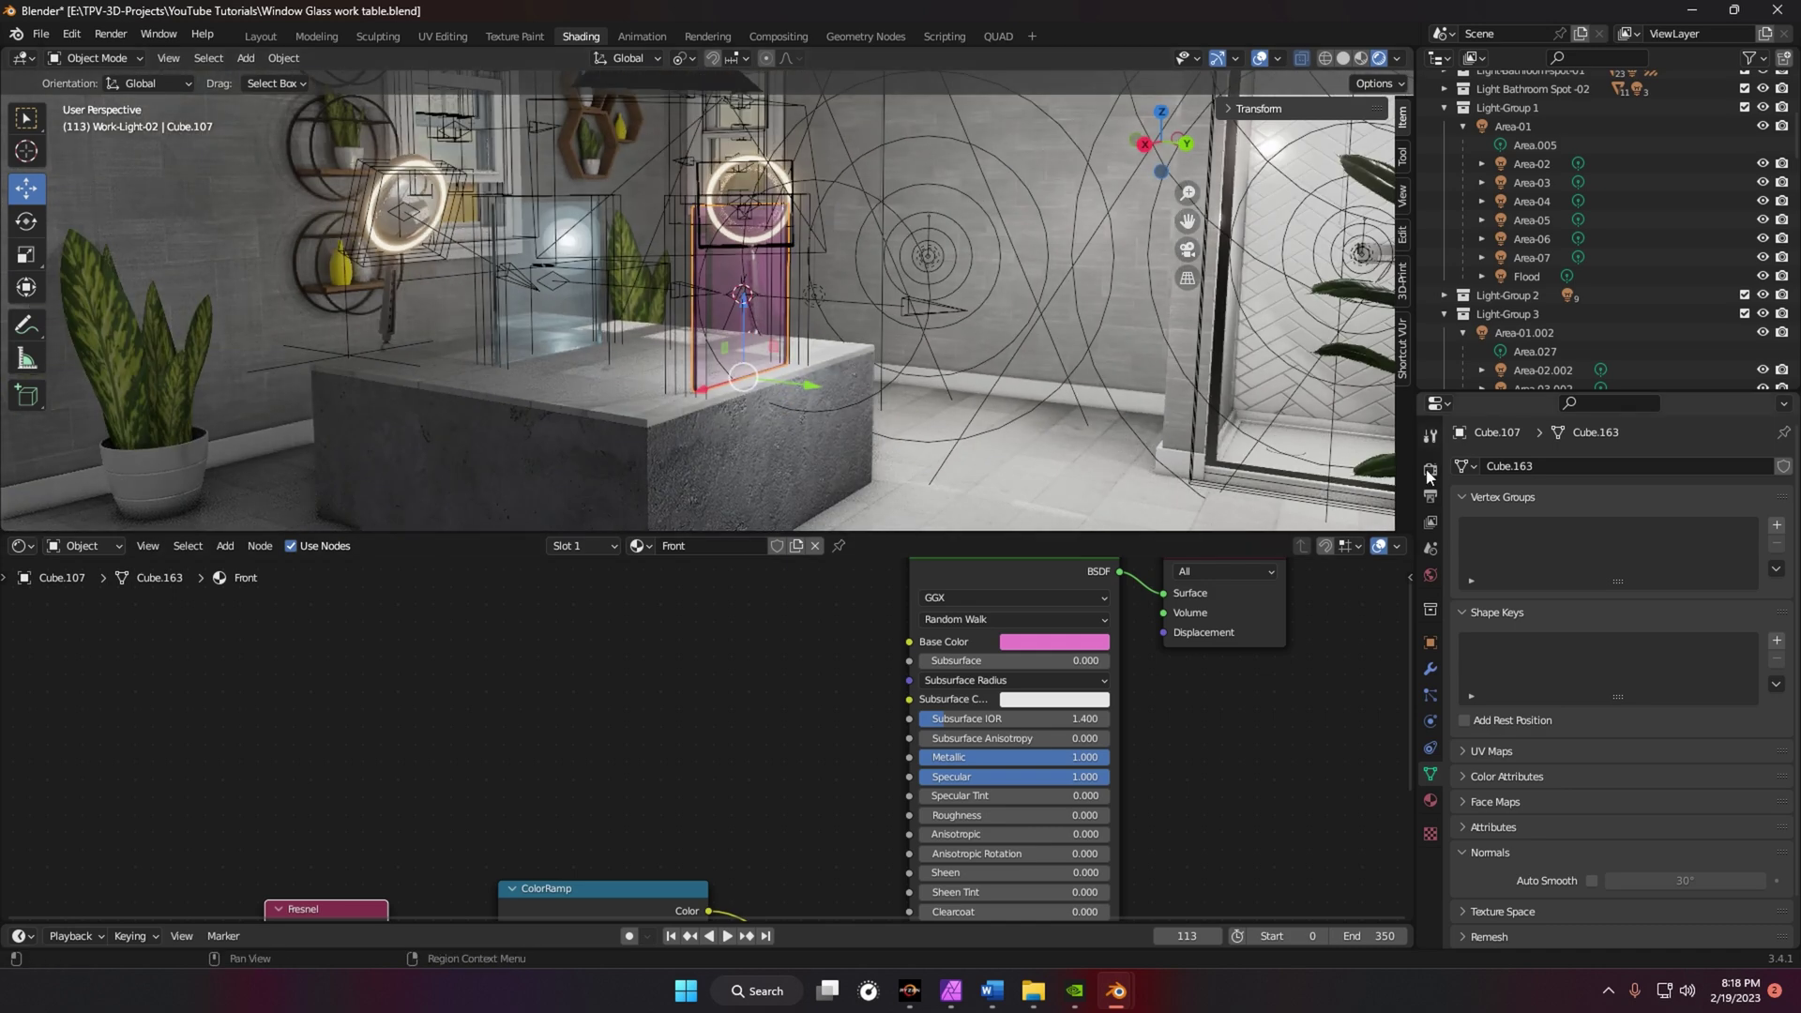
{"action": "left_click", "coordinate": [1429, 469]}
{"action": "left_click", "coordinate": [1646, 467]}
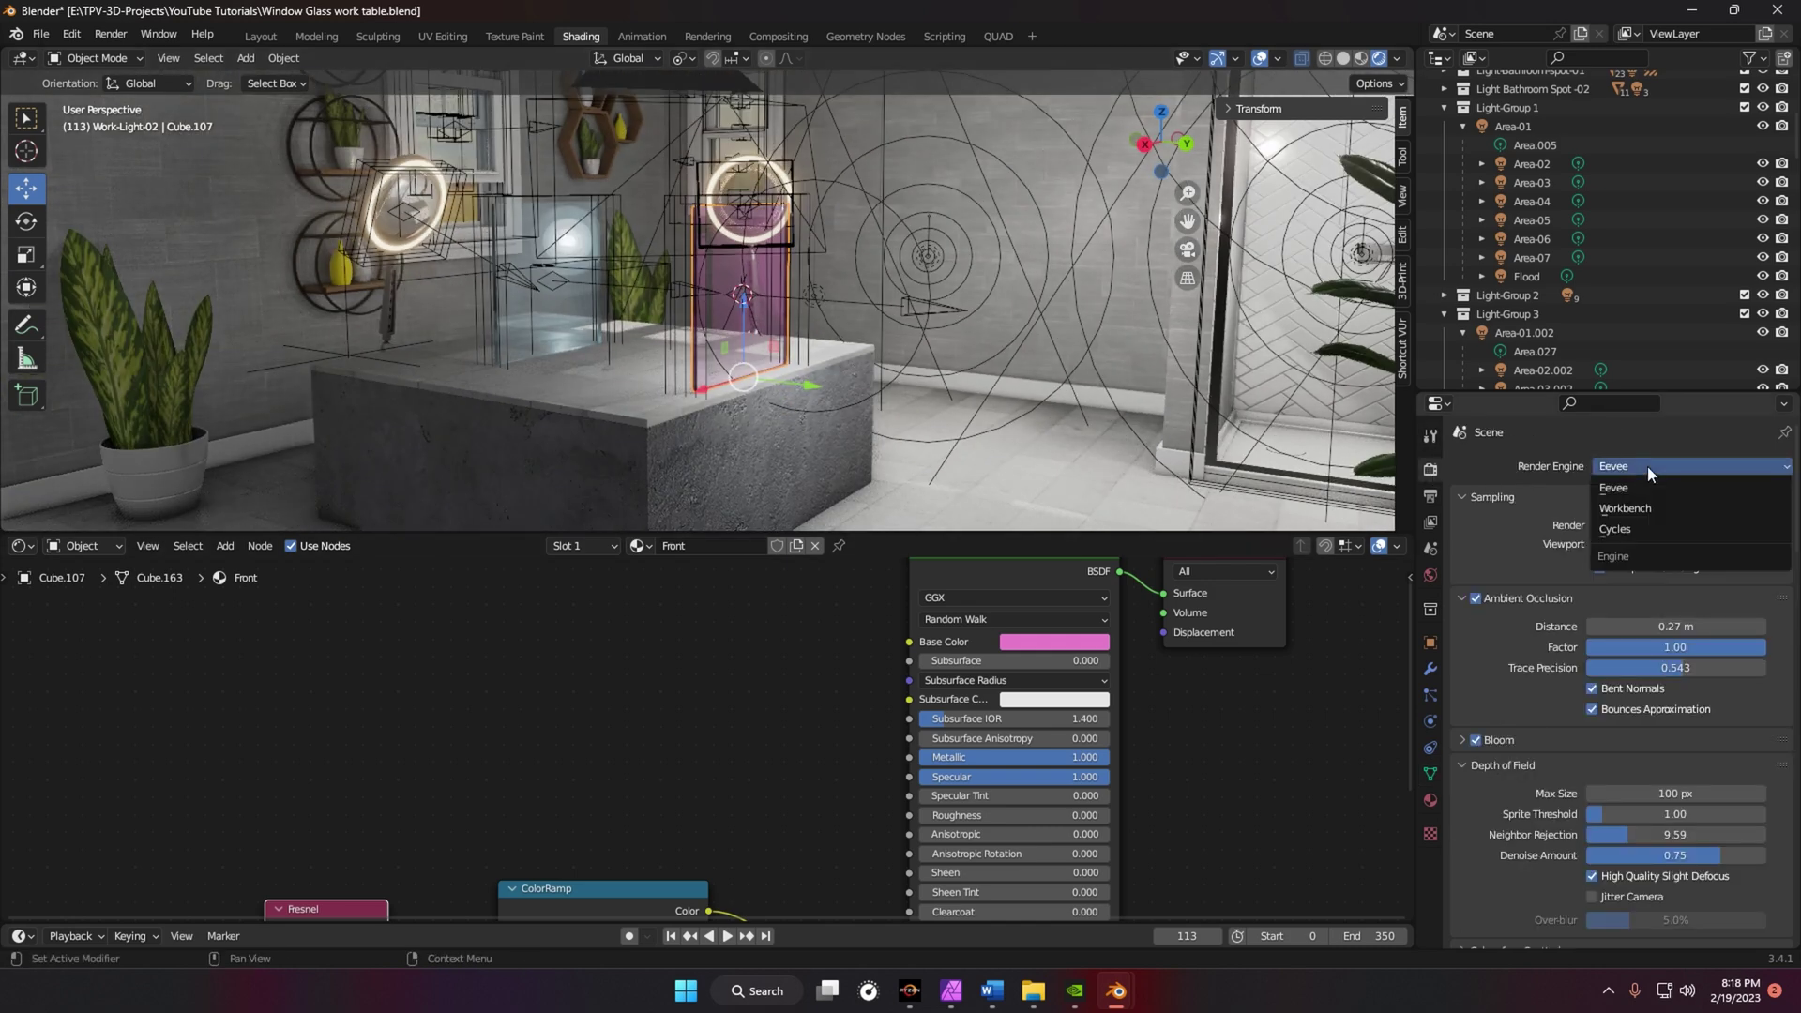
{"action": "middle_click_drag", "start_coordinate": [694, 356], "coordinate": [729, 349]}
{"action": "scroll", "coordinate": [730, 347], "scroll_direction": "up", "scroll_amount": 3}
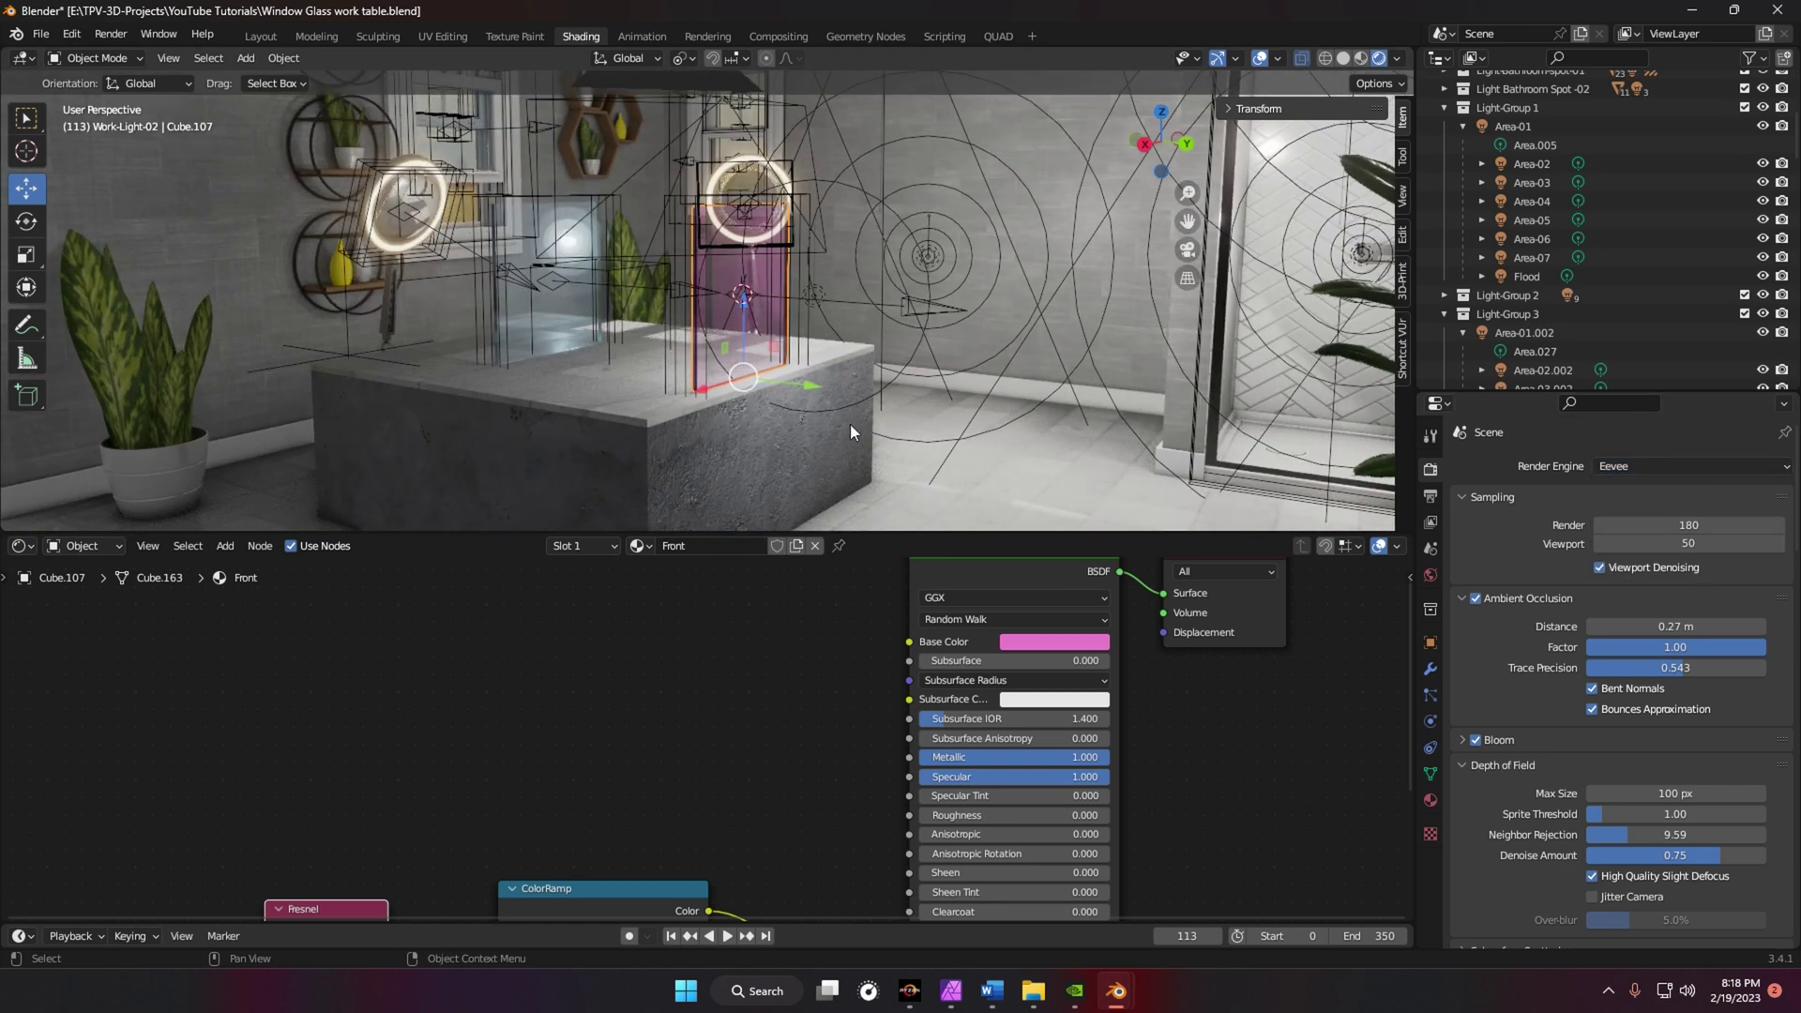
{"action": "middle_click_drag", "start_coordinate": [739, 426], "coordinate": [885, 302]}
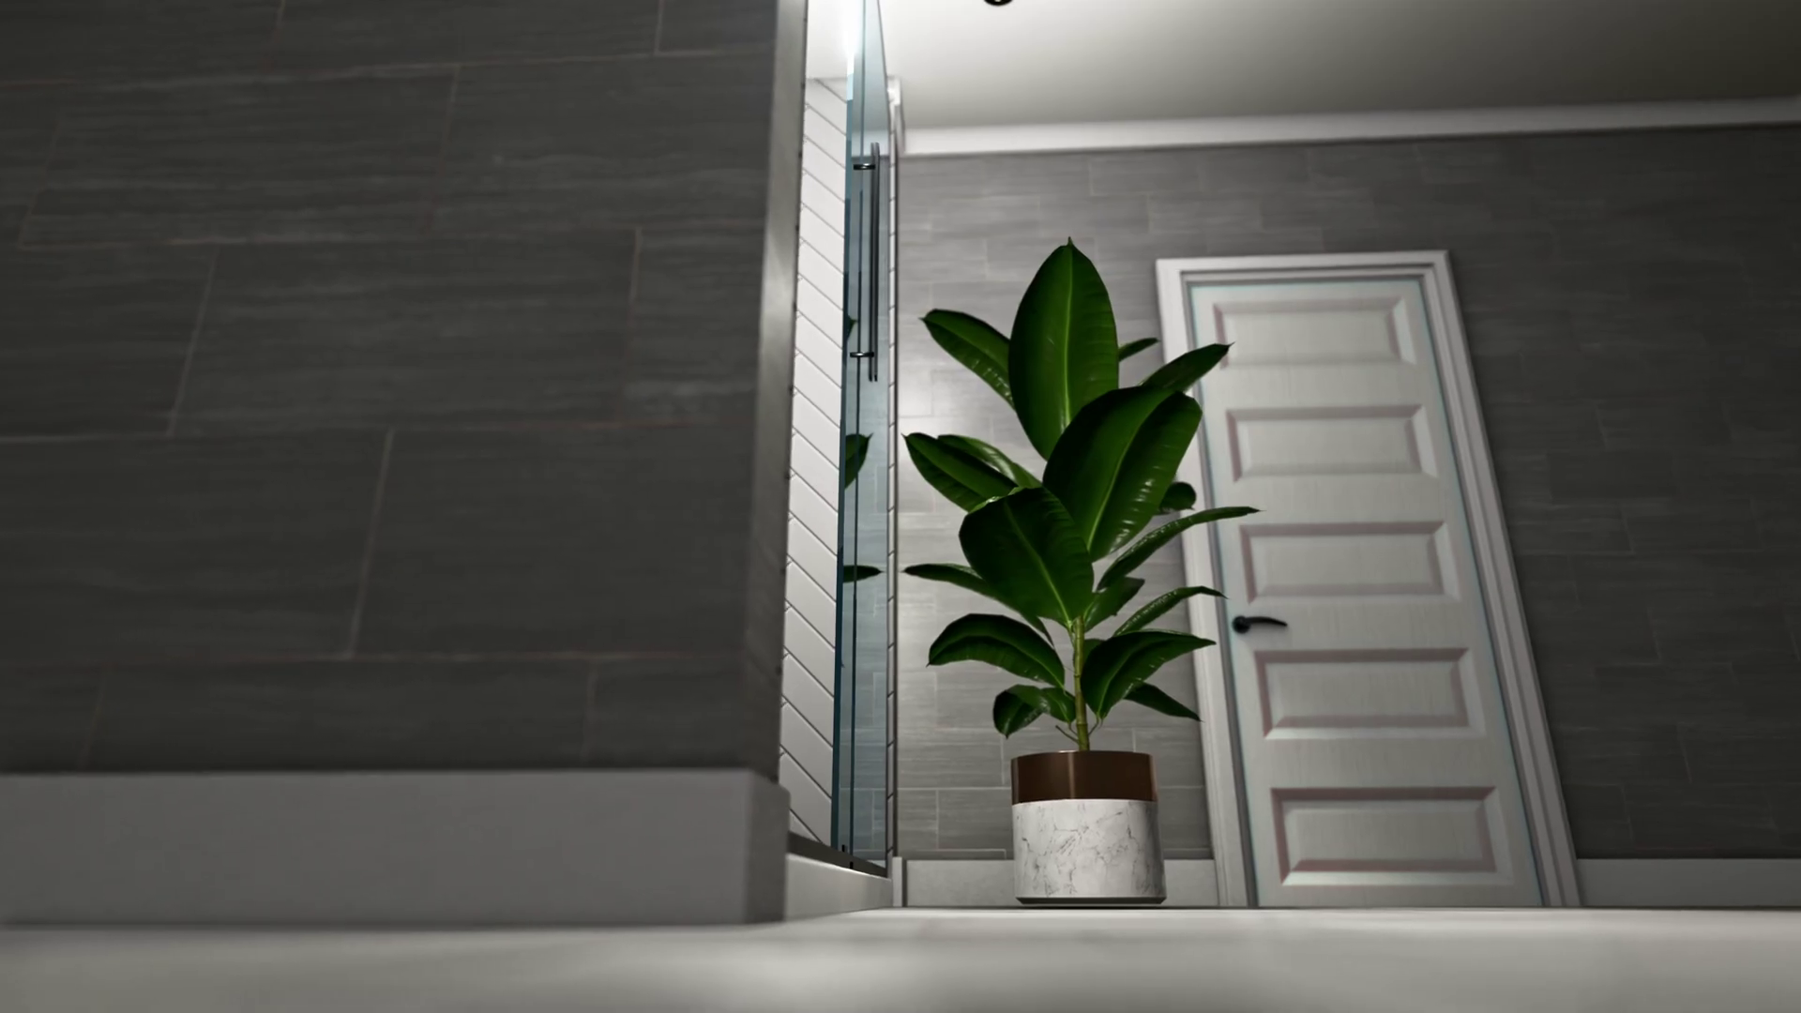